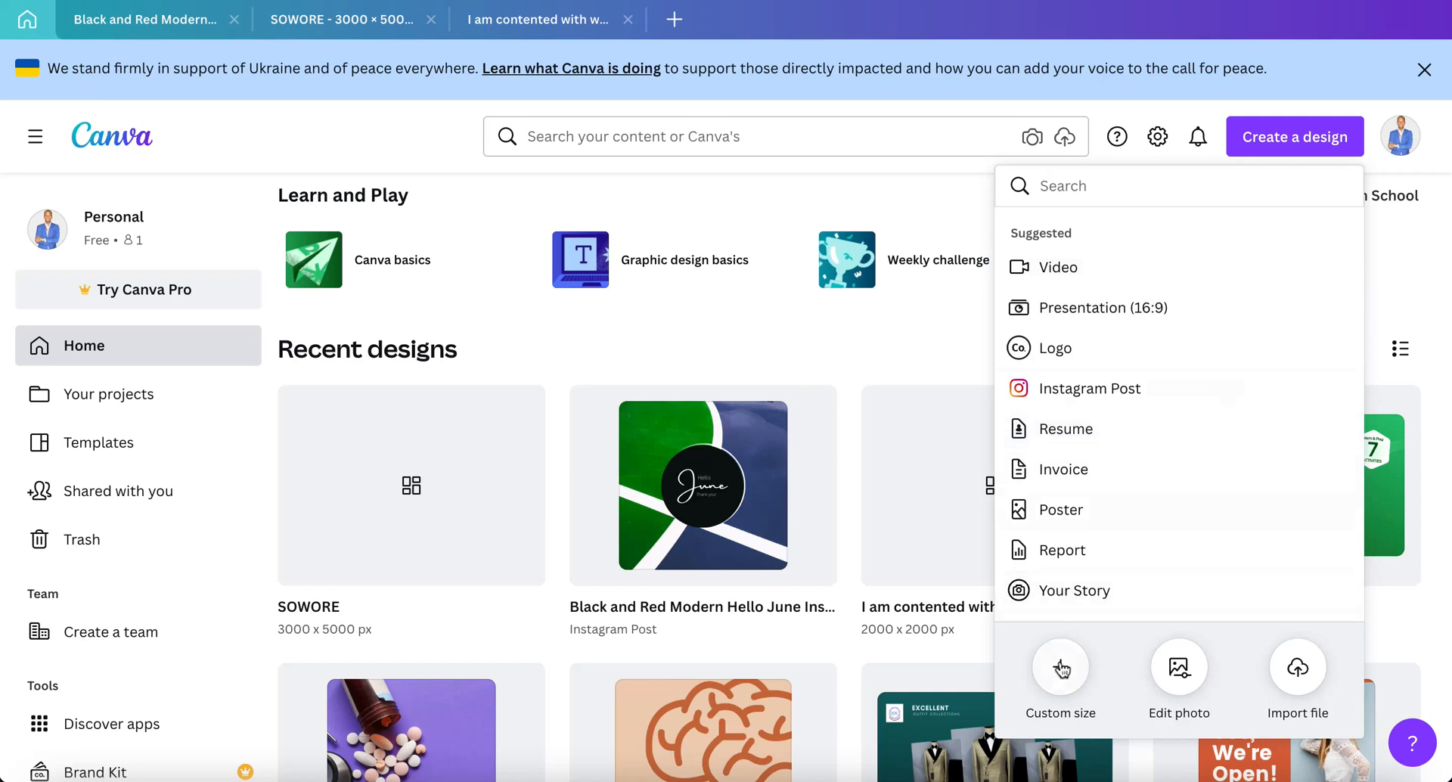
# Create a new blank design with a custom size of 3000 × 5000 px.
pyautogui.click(1059, 666)
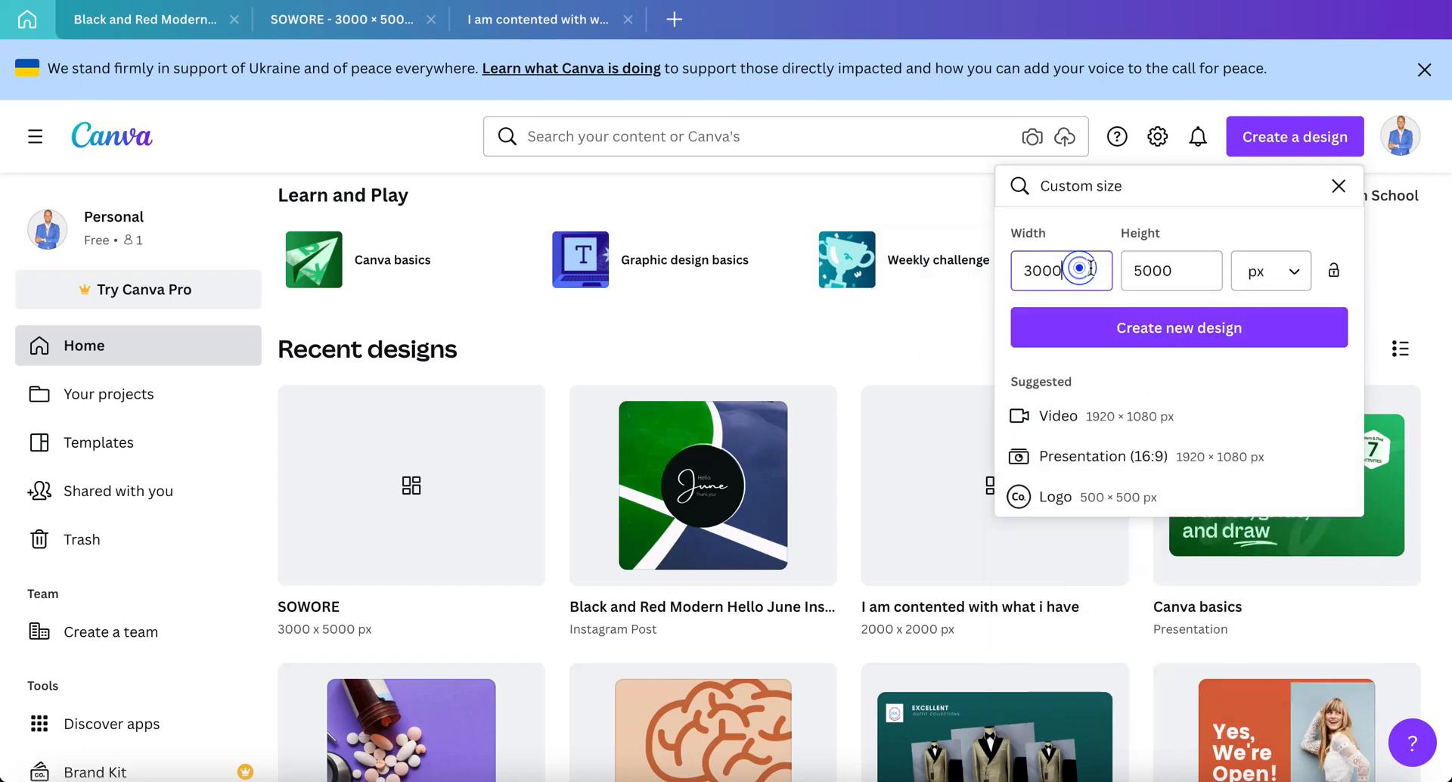
pyautogui.click(1174, 270)
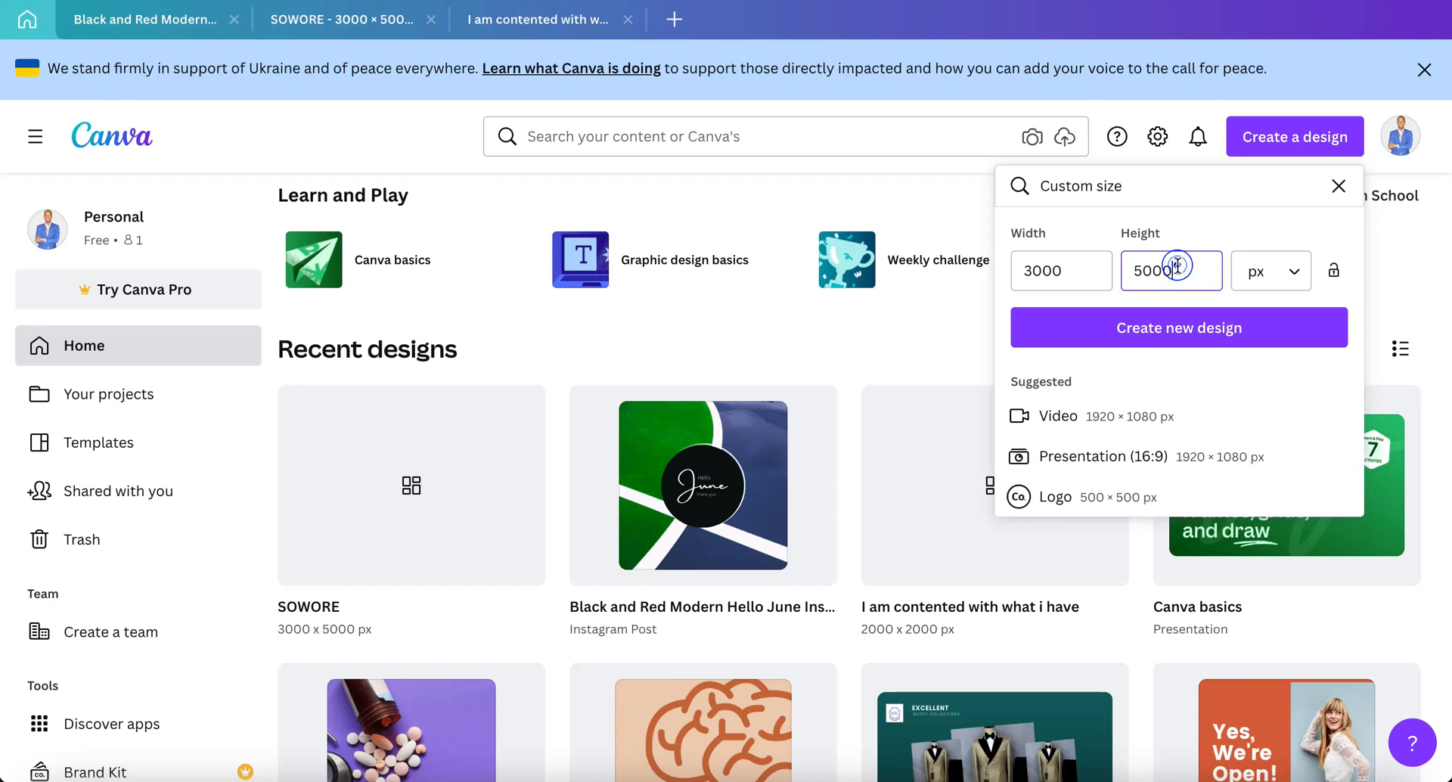
pyautogui.click(1136, 335)
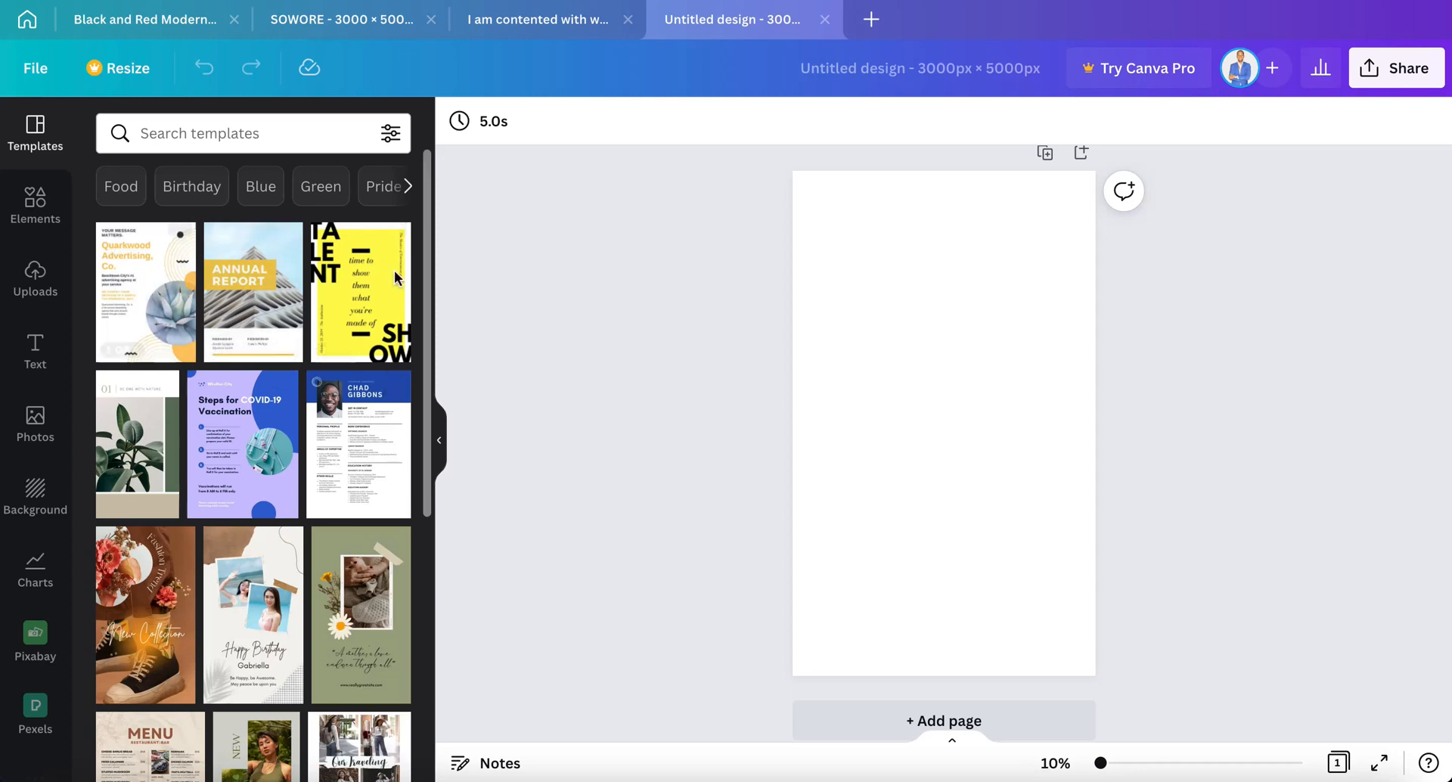
# Set the page background to the default yellow colour.
pyautogui.click(848, 325)
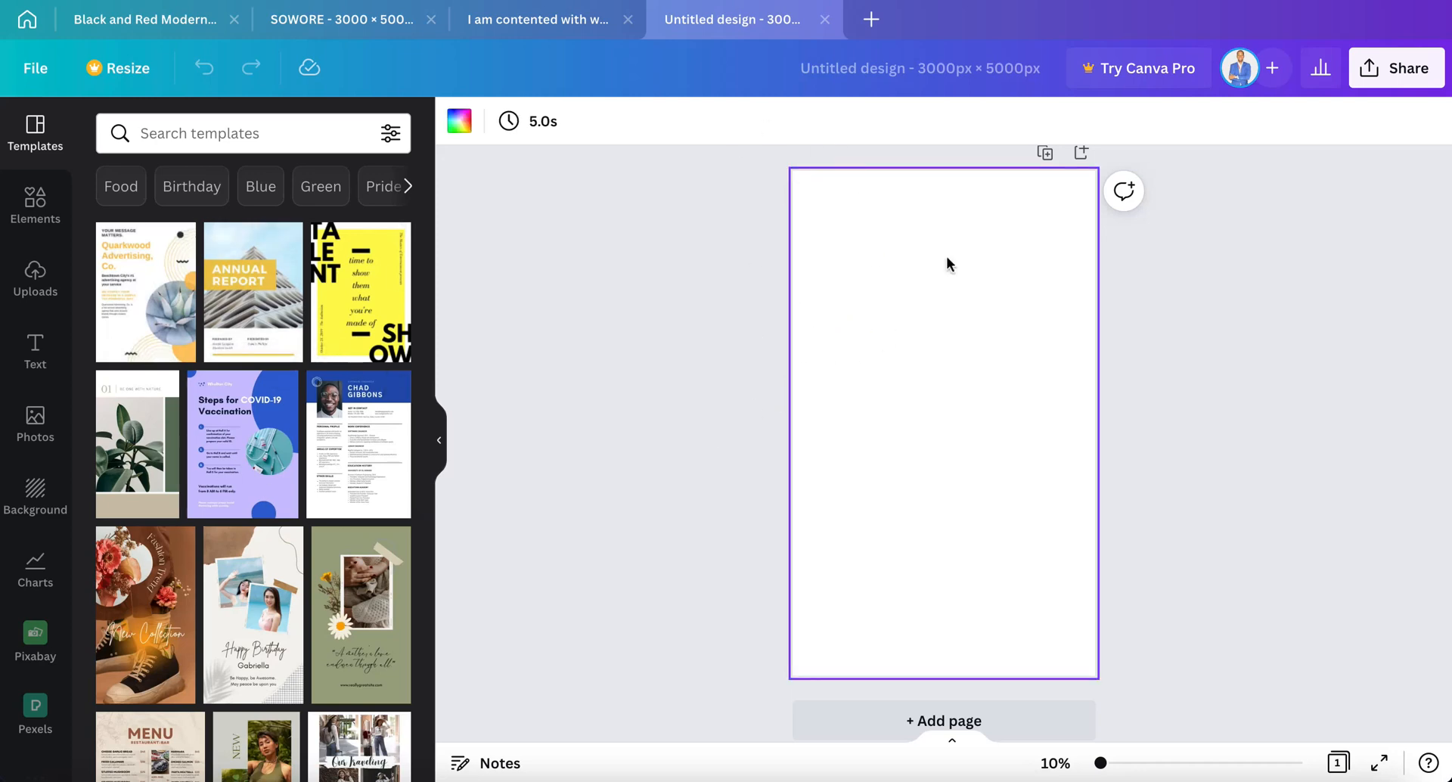
pyautogui.click(456, 123)
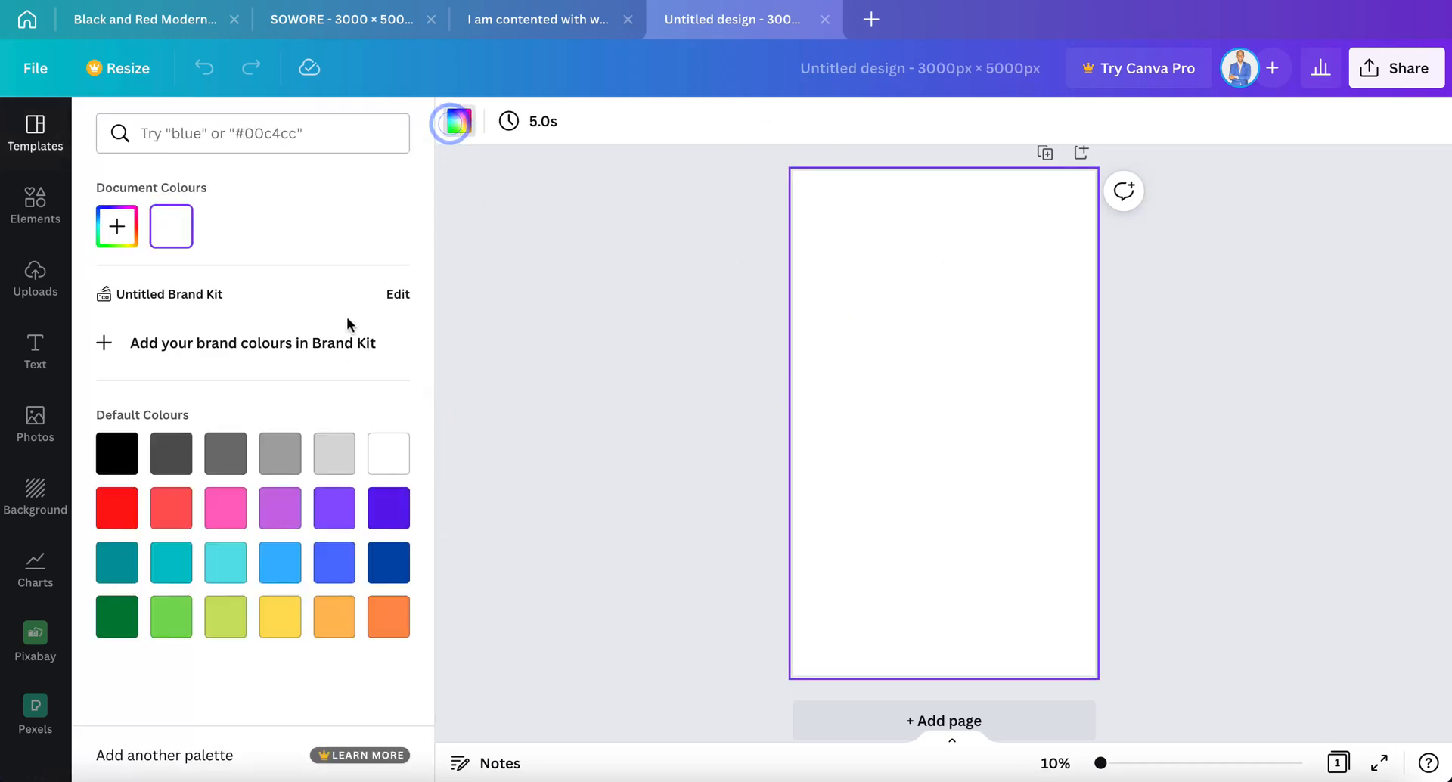
pyautogui.click(290, 624)
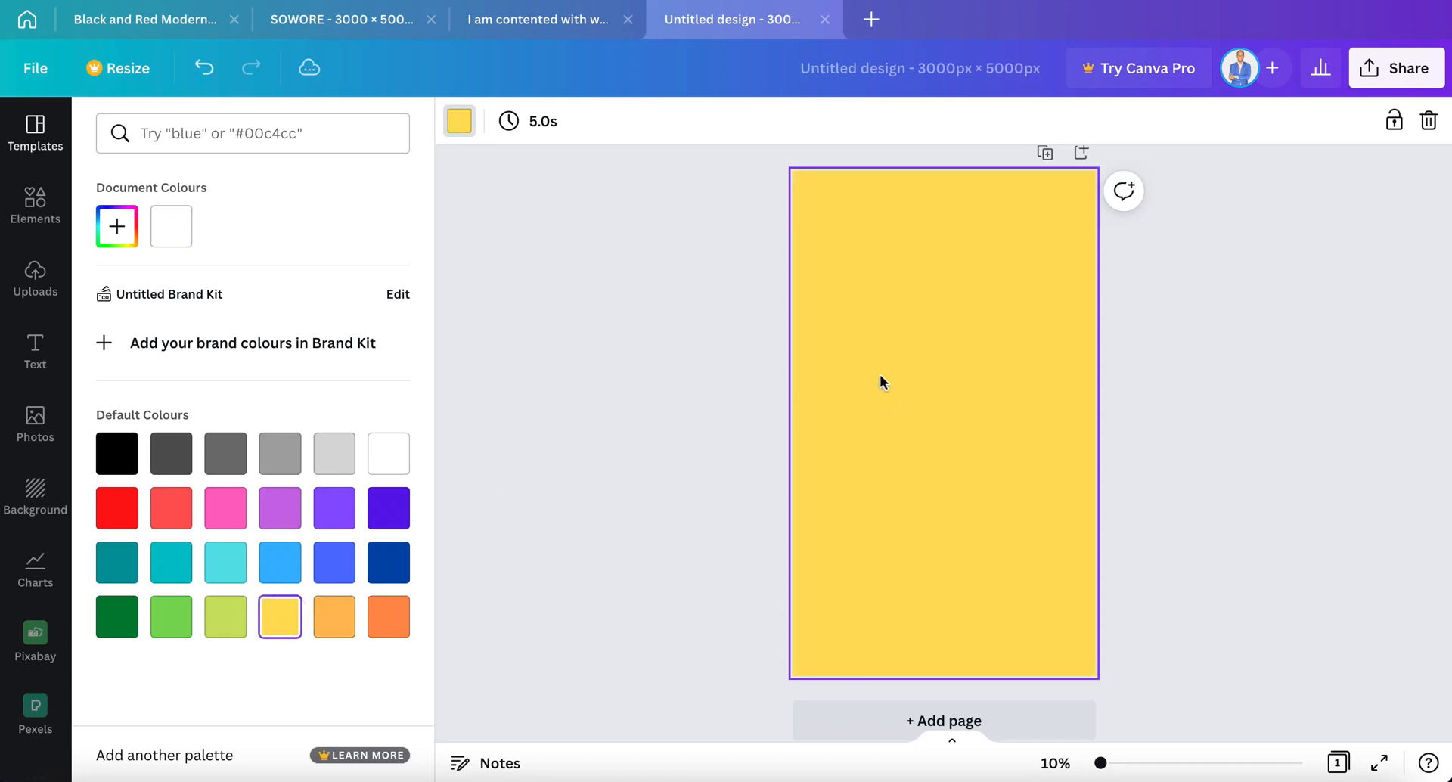
pyautogui.click(677, 394)
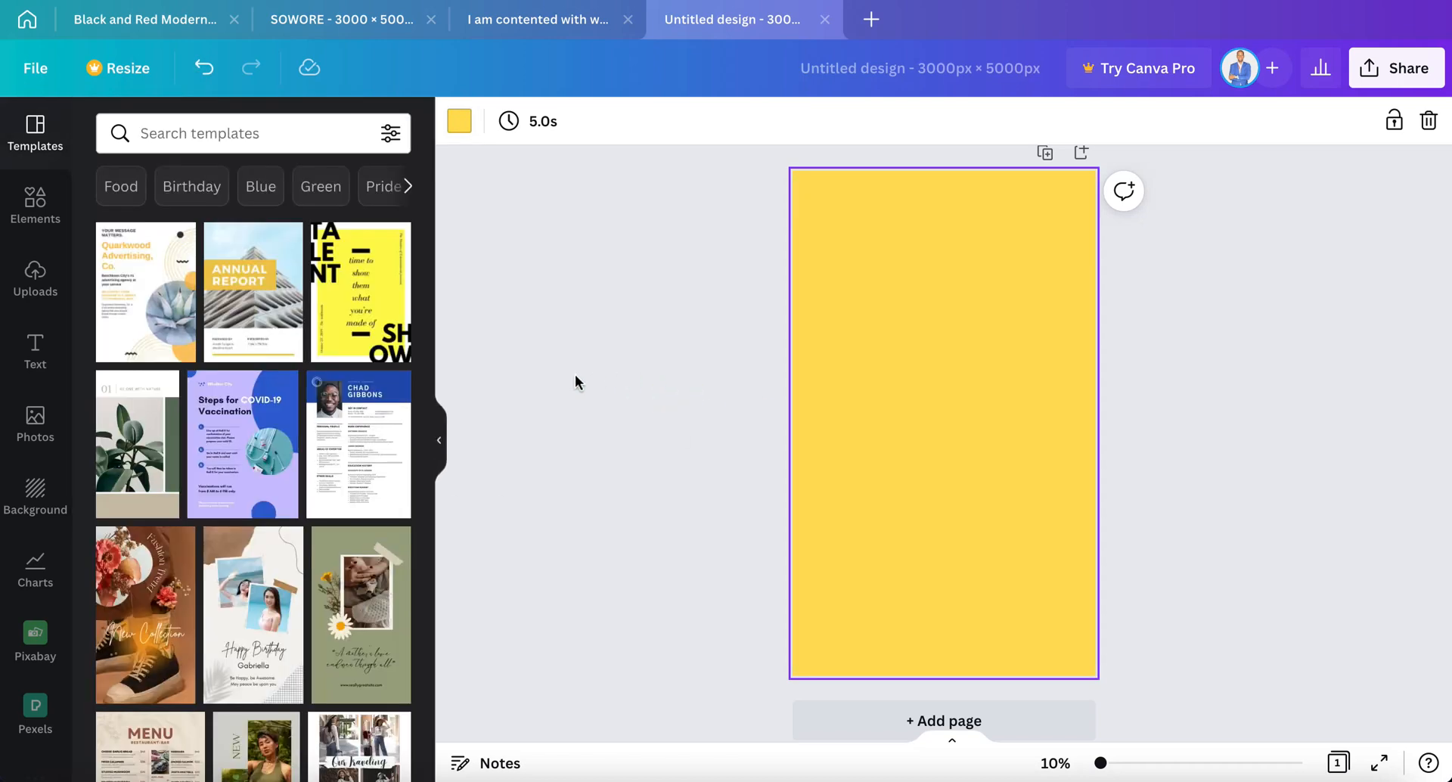
# Place the uploaded portrait of the man at the bottom centre of the page, tilt it slightly clockwise and enlarge it a little.
pyautogui.click(34, 277)
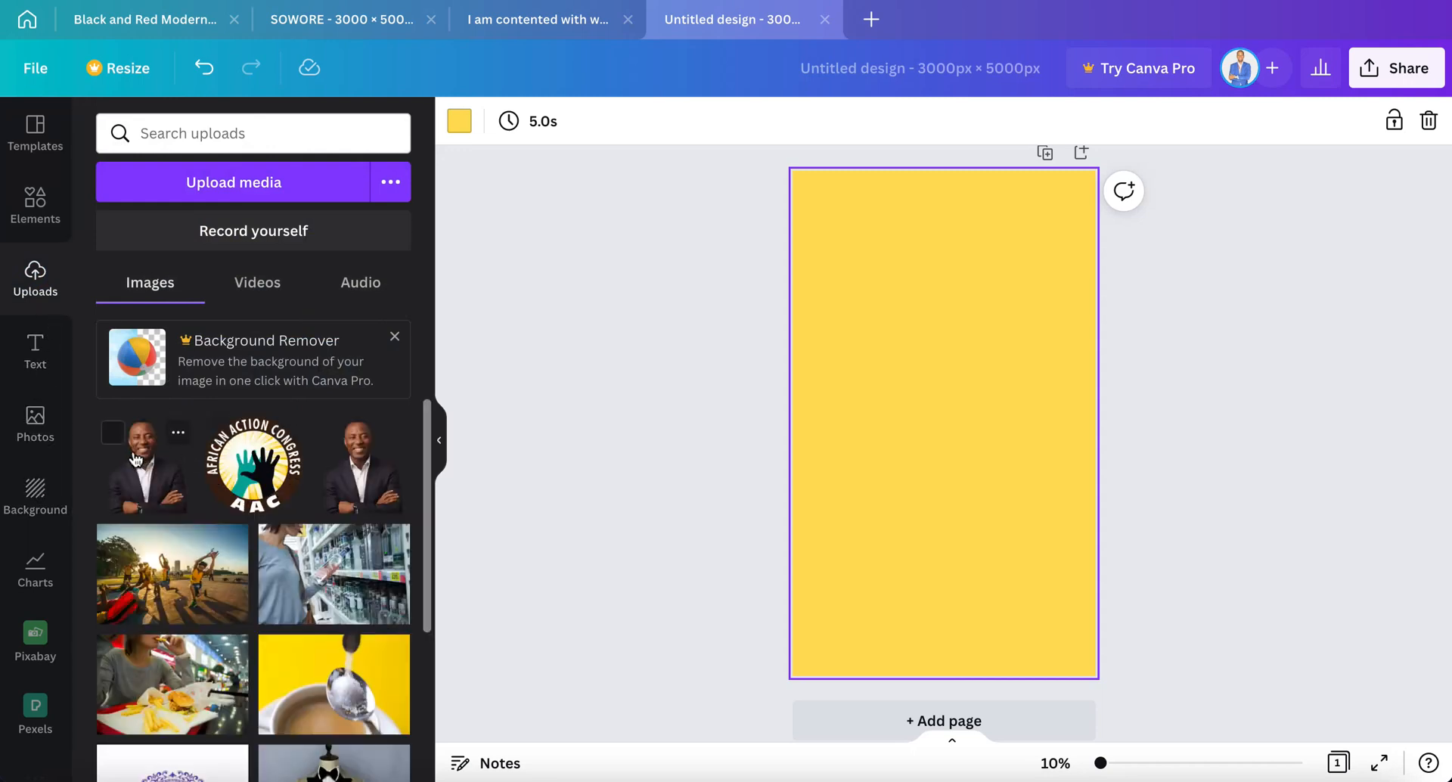
pyautogui.moveTo(794, 463); pyautogui.dragTo(924, 562)
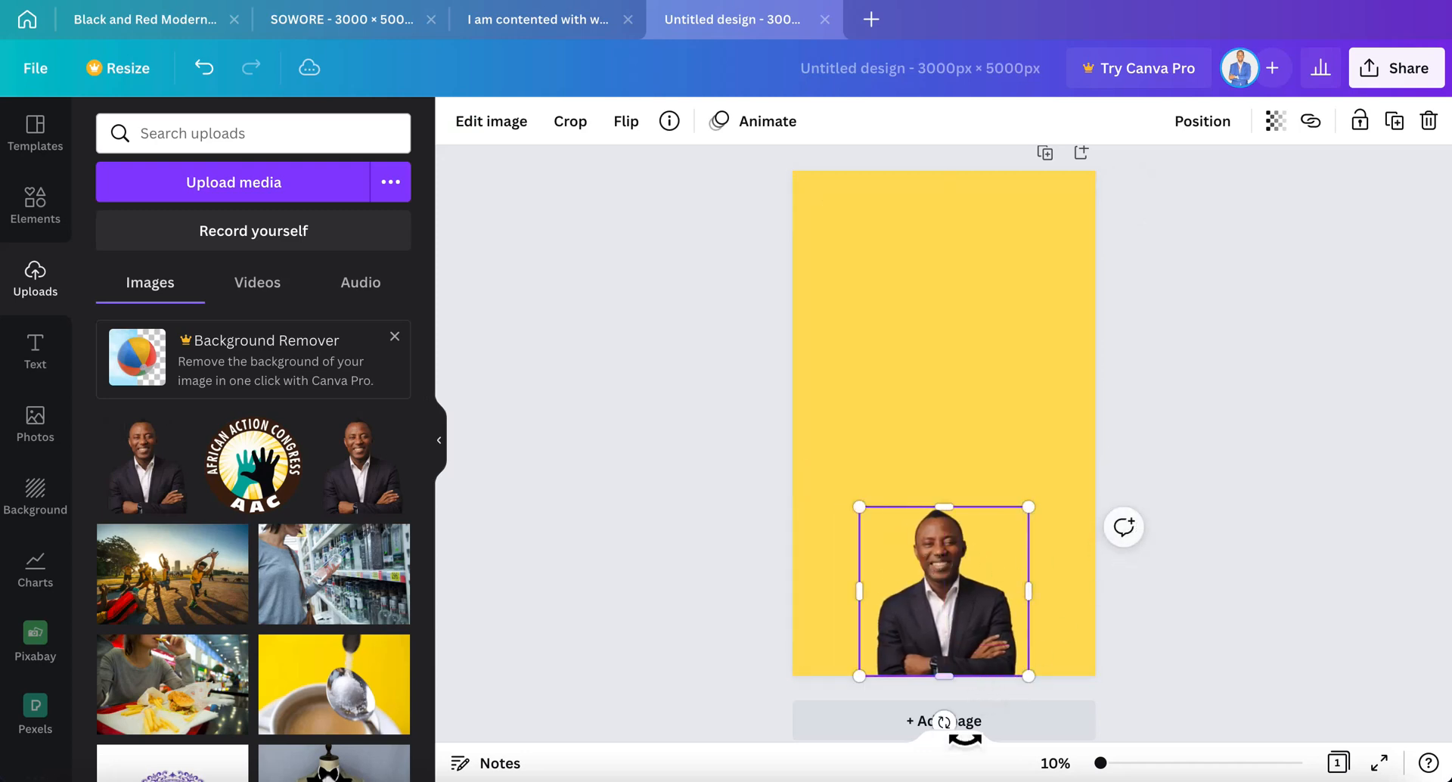
pyautogui.moveTo(945, 724); pyautogui.dragTo(939, 608)
pyautogui.moveTo(1031, 577); pyautogui.dragTo(1056, 590)
pyautogui.moveTo(978, 482); pyautogui.dragTo(974, 593)
pyautogui.doubleClick(973, 590)
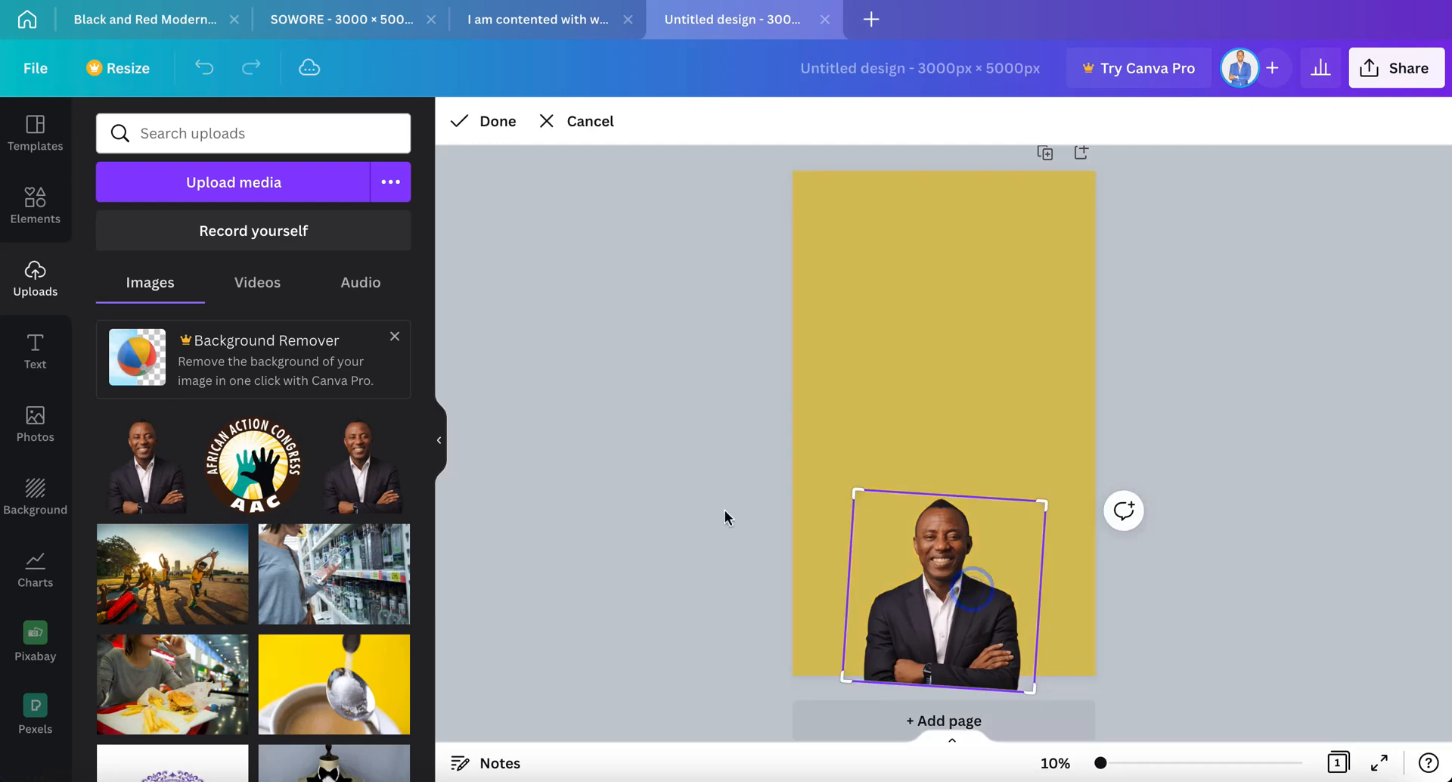
pyautogui.click(955, 451)
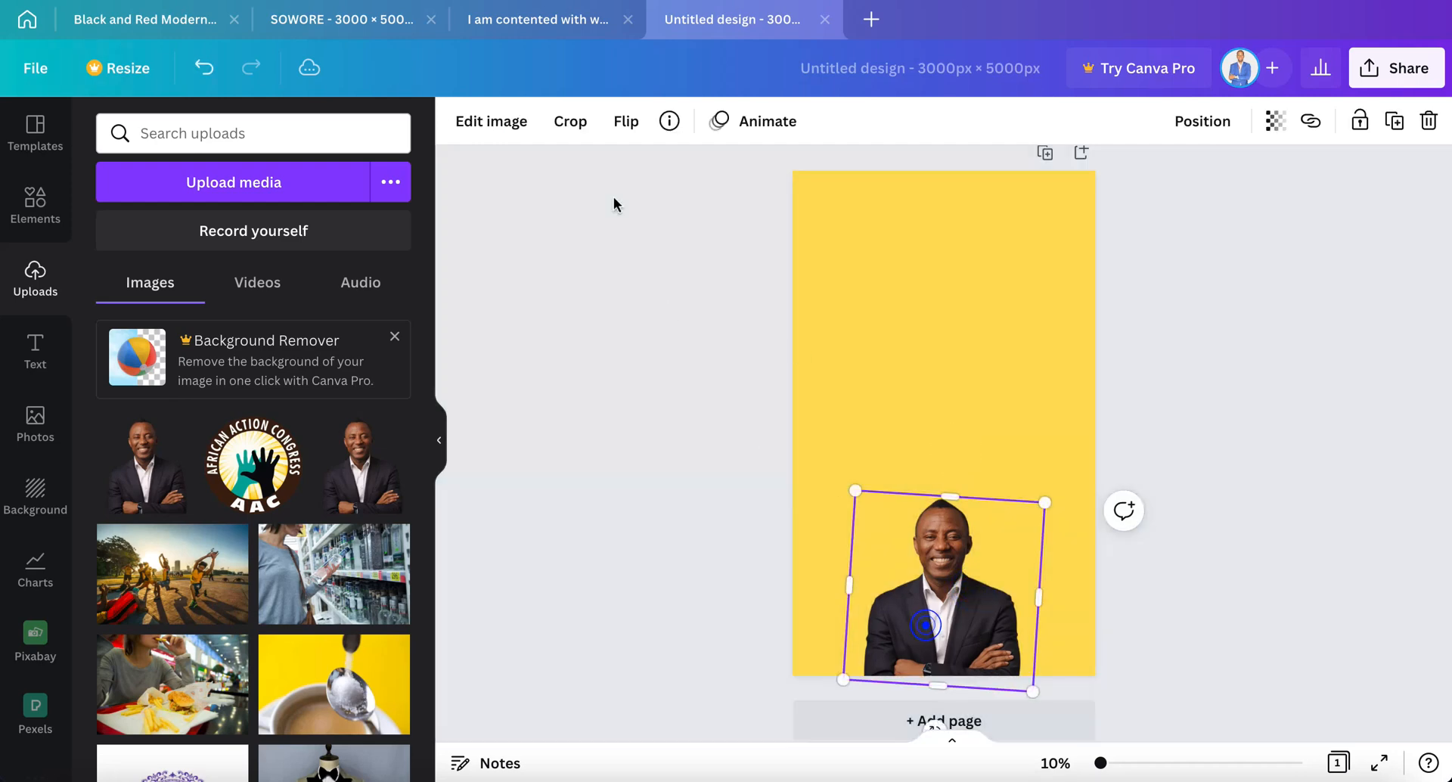
# Turn the portrait black and white by setting its saturation to -100.
pyautogui.click(491, 121)
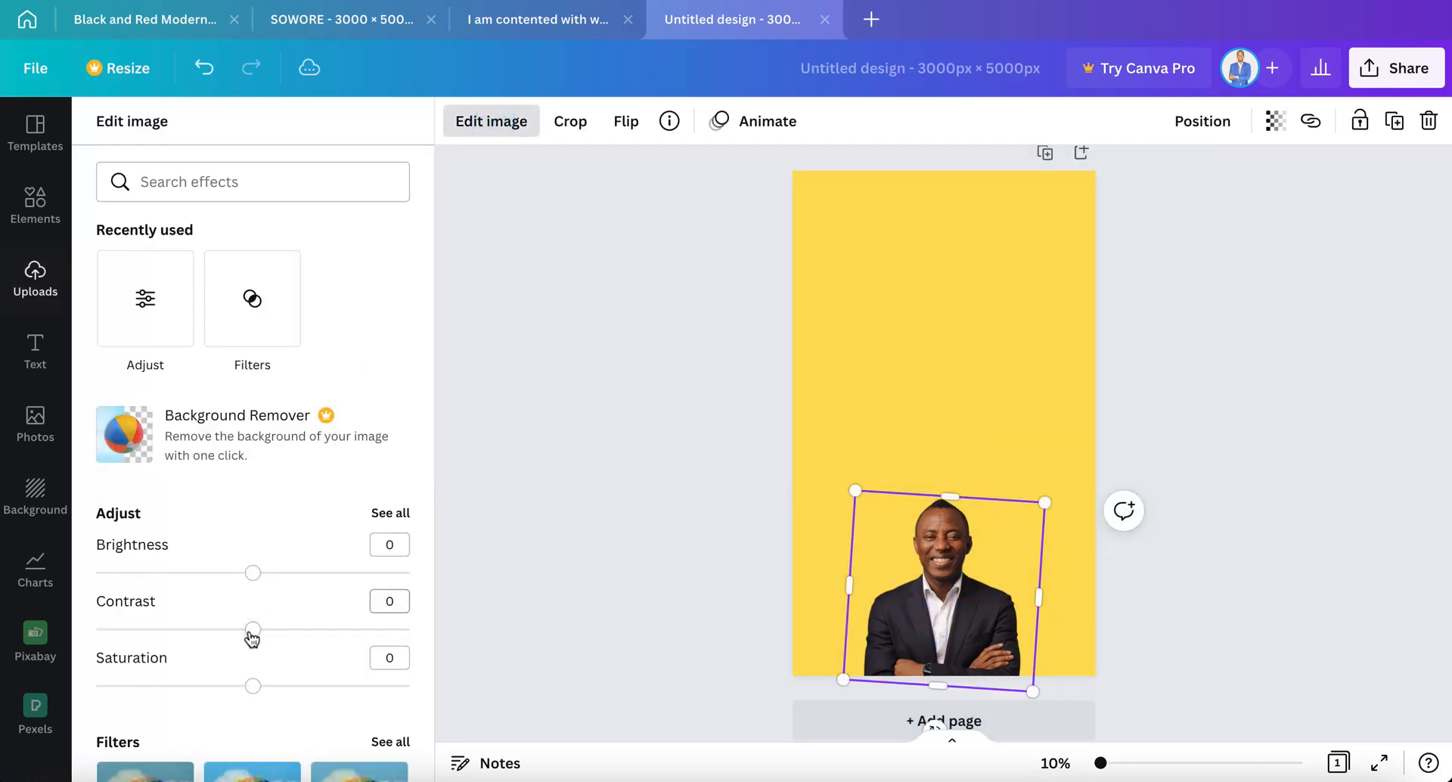
pyautogui.moveTo(253, 688); pyautogui.dragTo(76, 692)
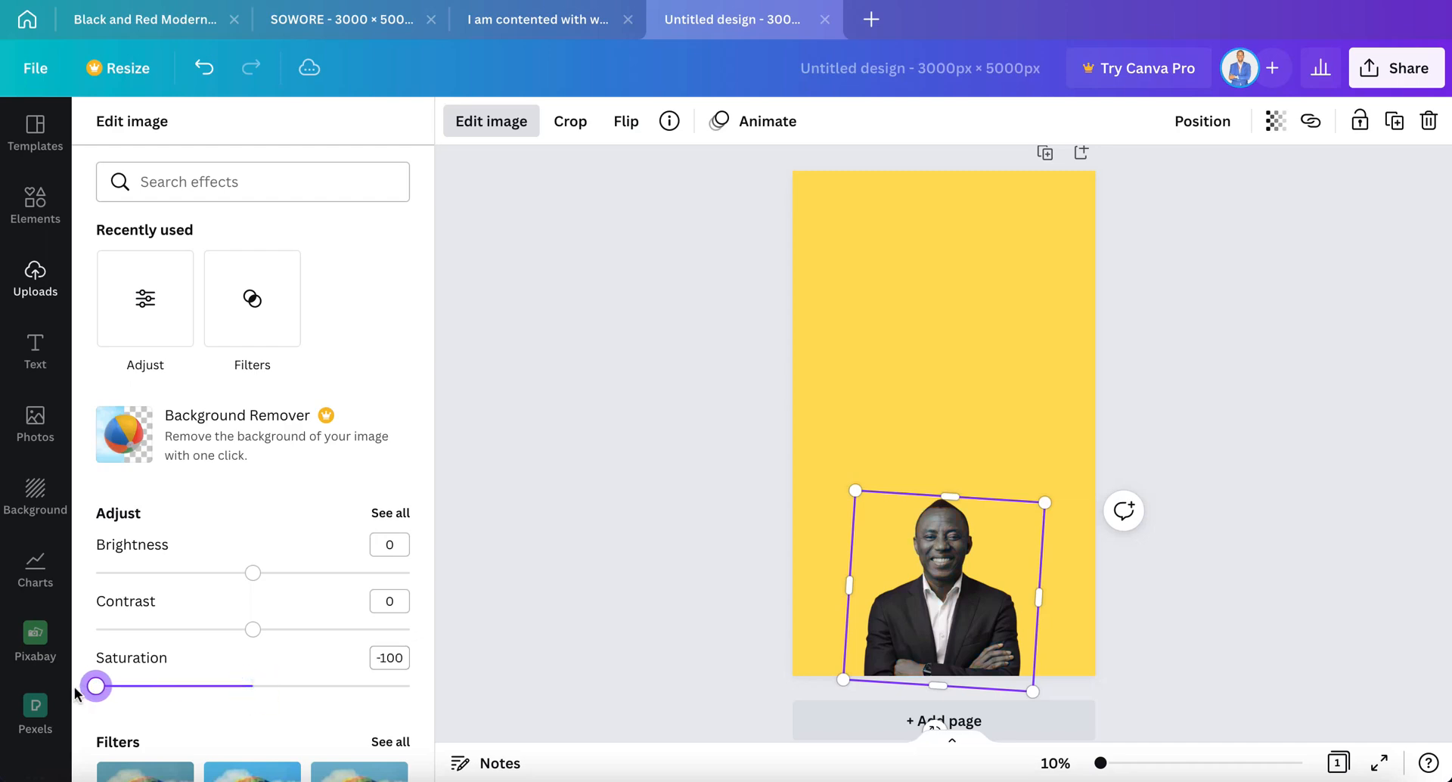
pyautogui.click(740, 376)
pyautogui.click(738, 373)
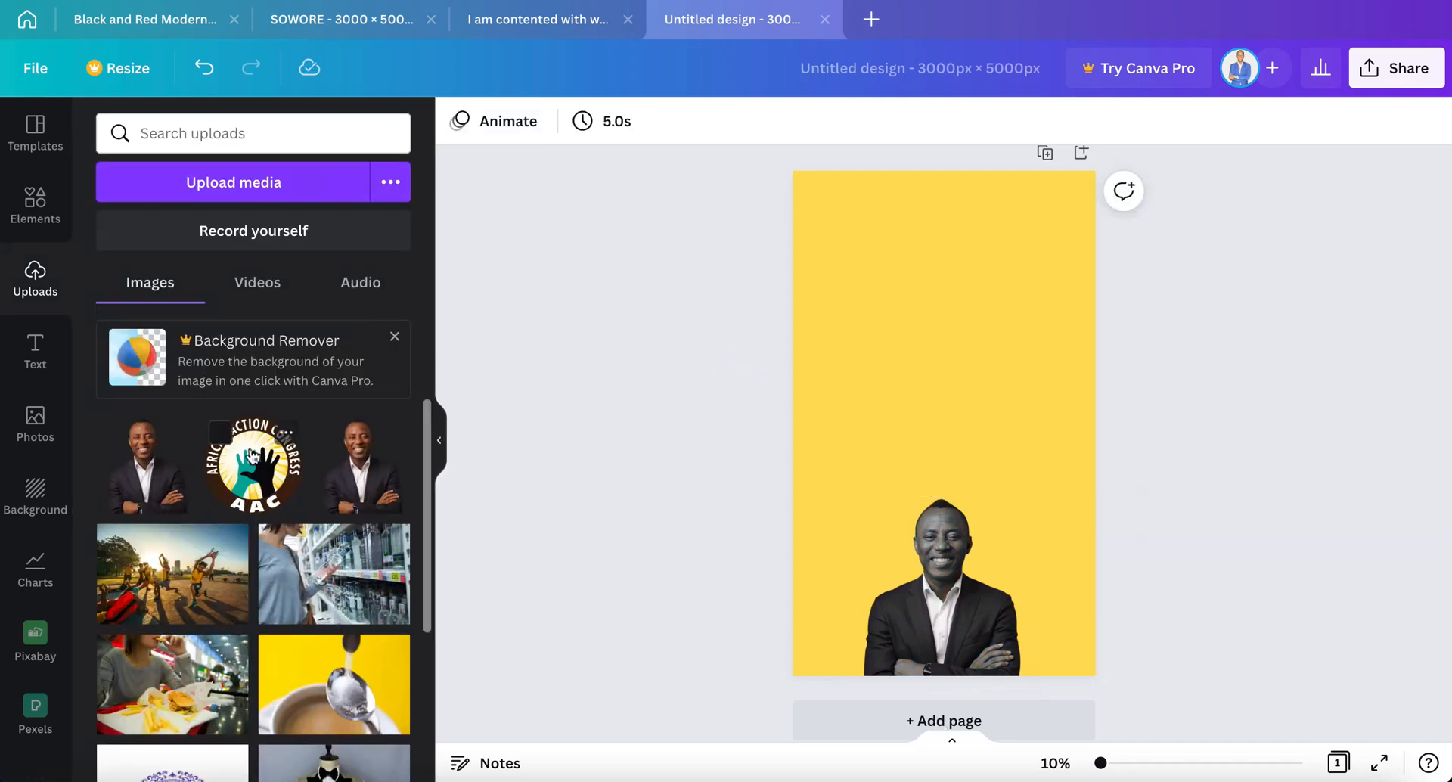
# Add the uploaded African Action Congress logo, shrink it to about a third and centre it above the portrait.
pyautogui.click(252, 456)
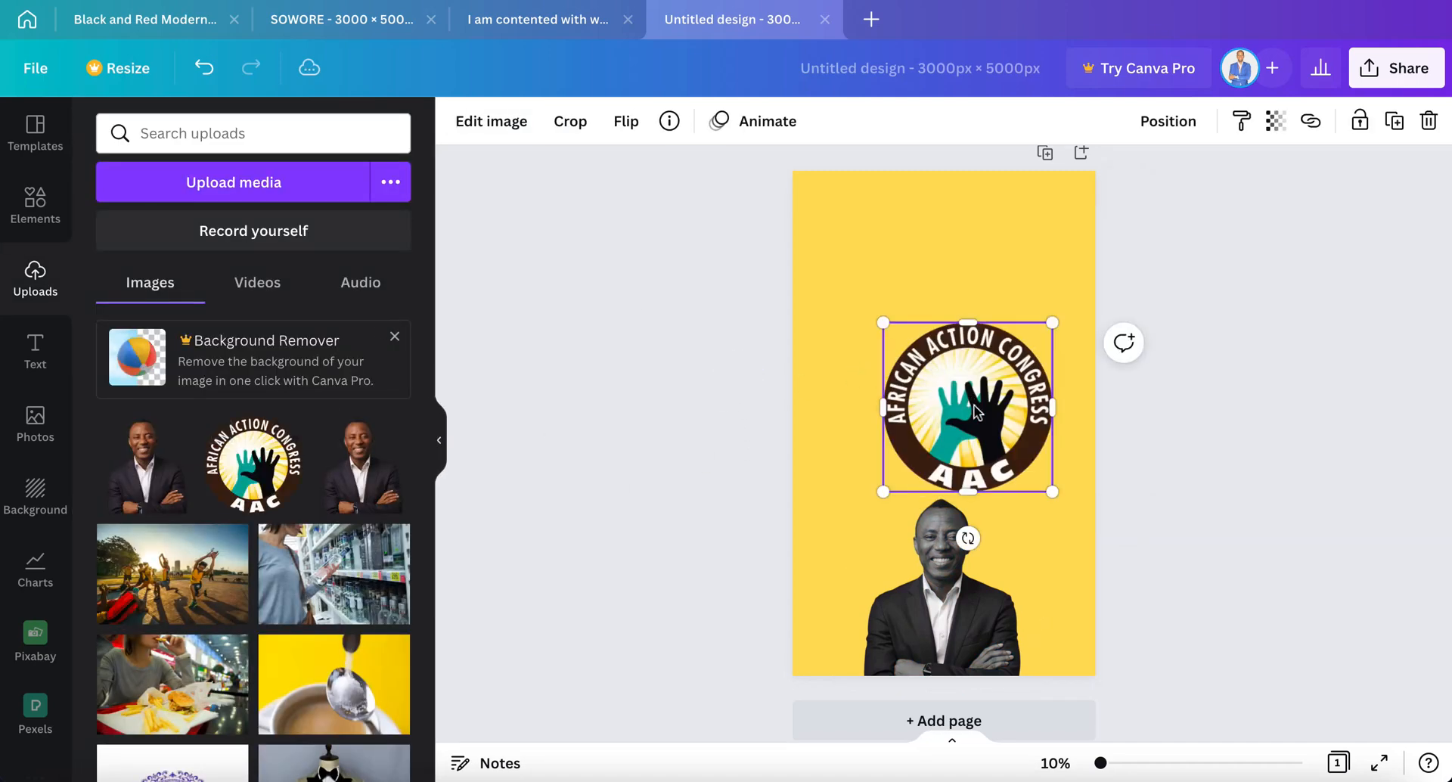
pyautogui.moveTo(1051, 492); pyautogui.dragTo(949, 345)
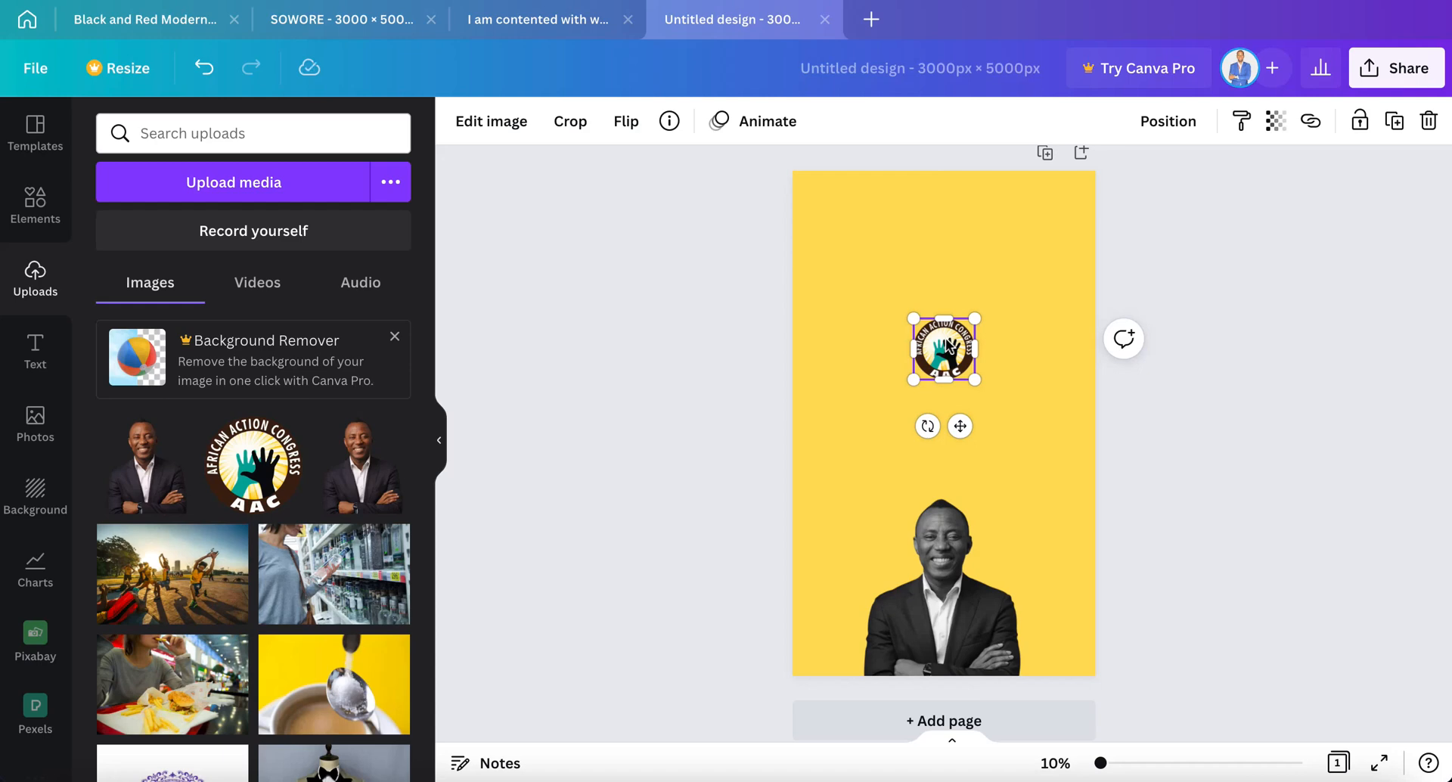
pyautogui.click(793, 432)
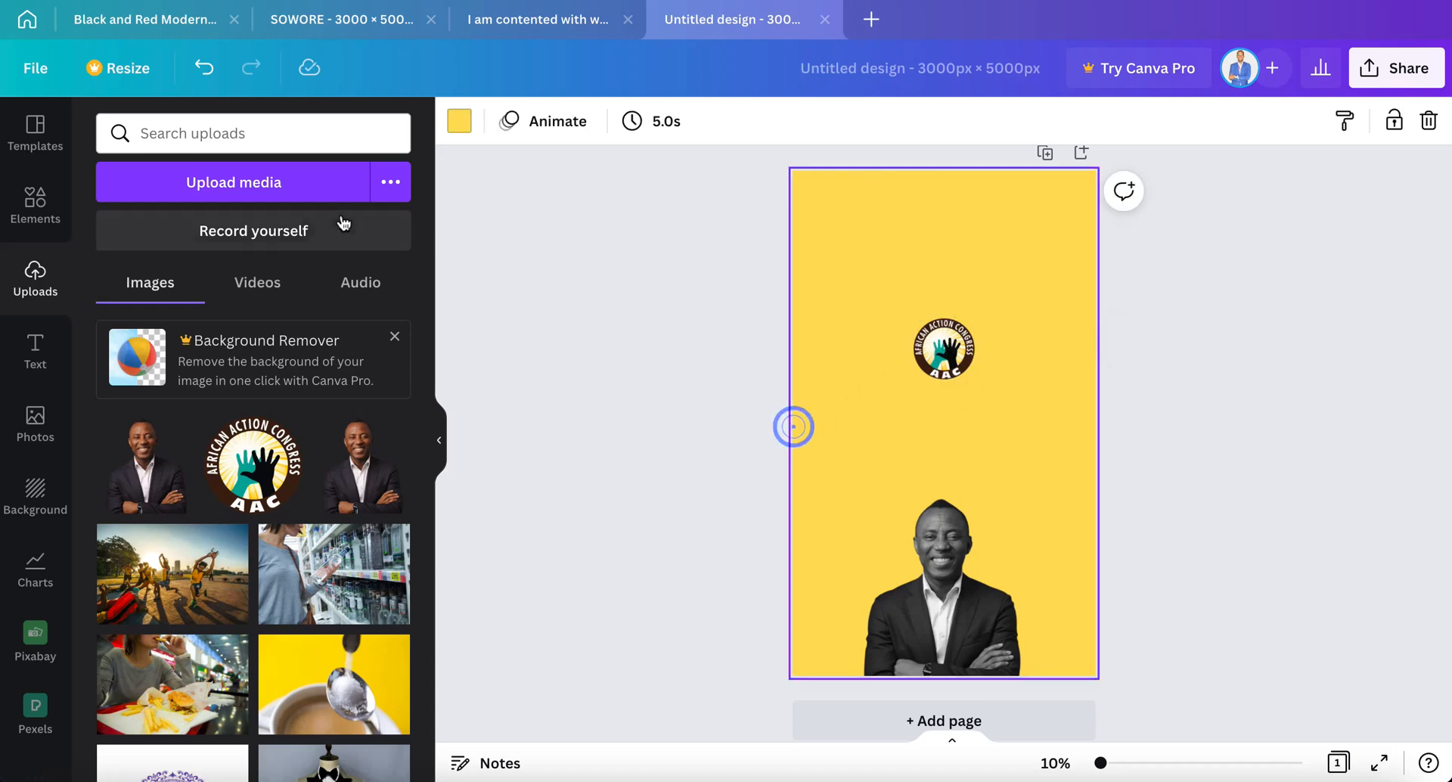
# Add a square shape and reshape it into a thin full-width band across the portrait's chest.
pyautogui.click(34, 215)
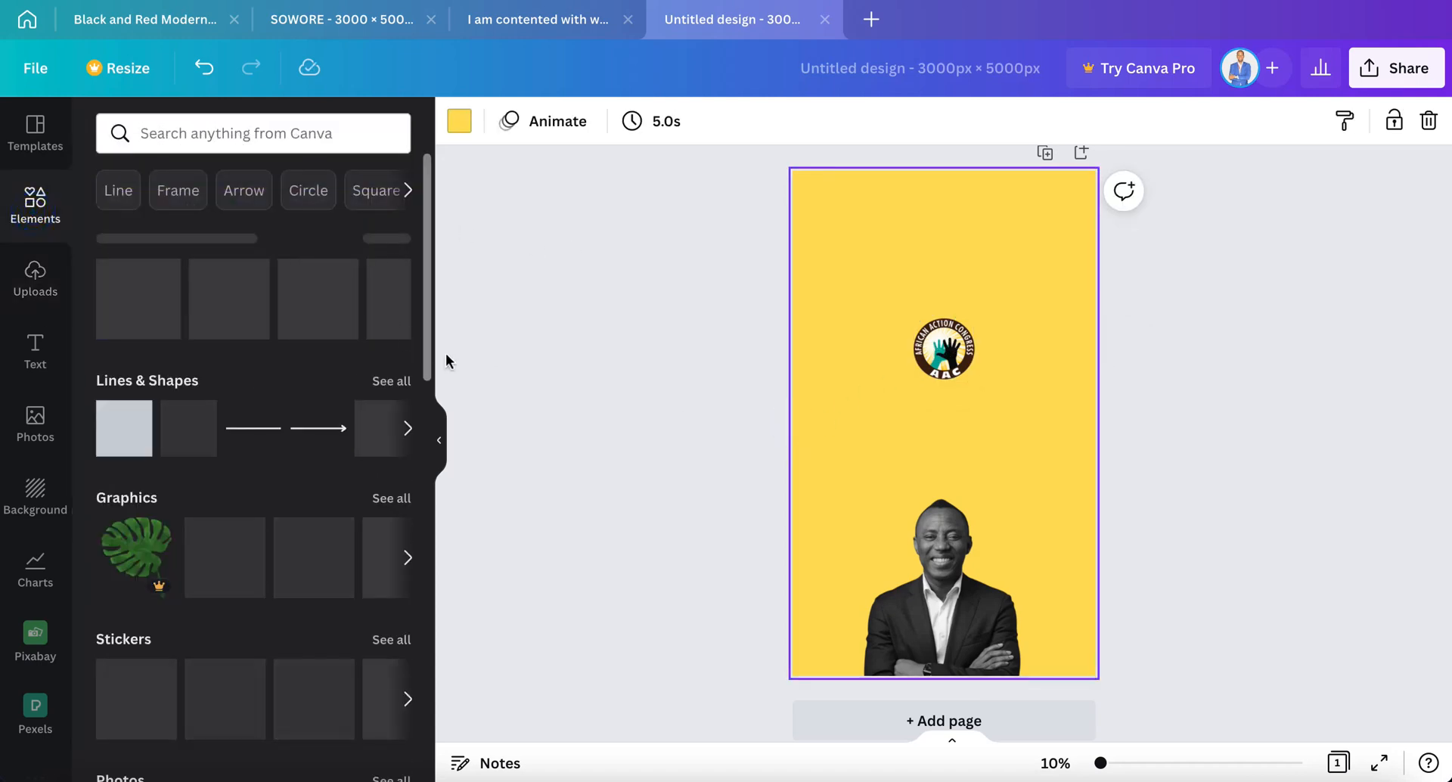
pyautogui.click(109, 437)
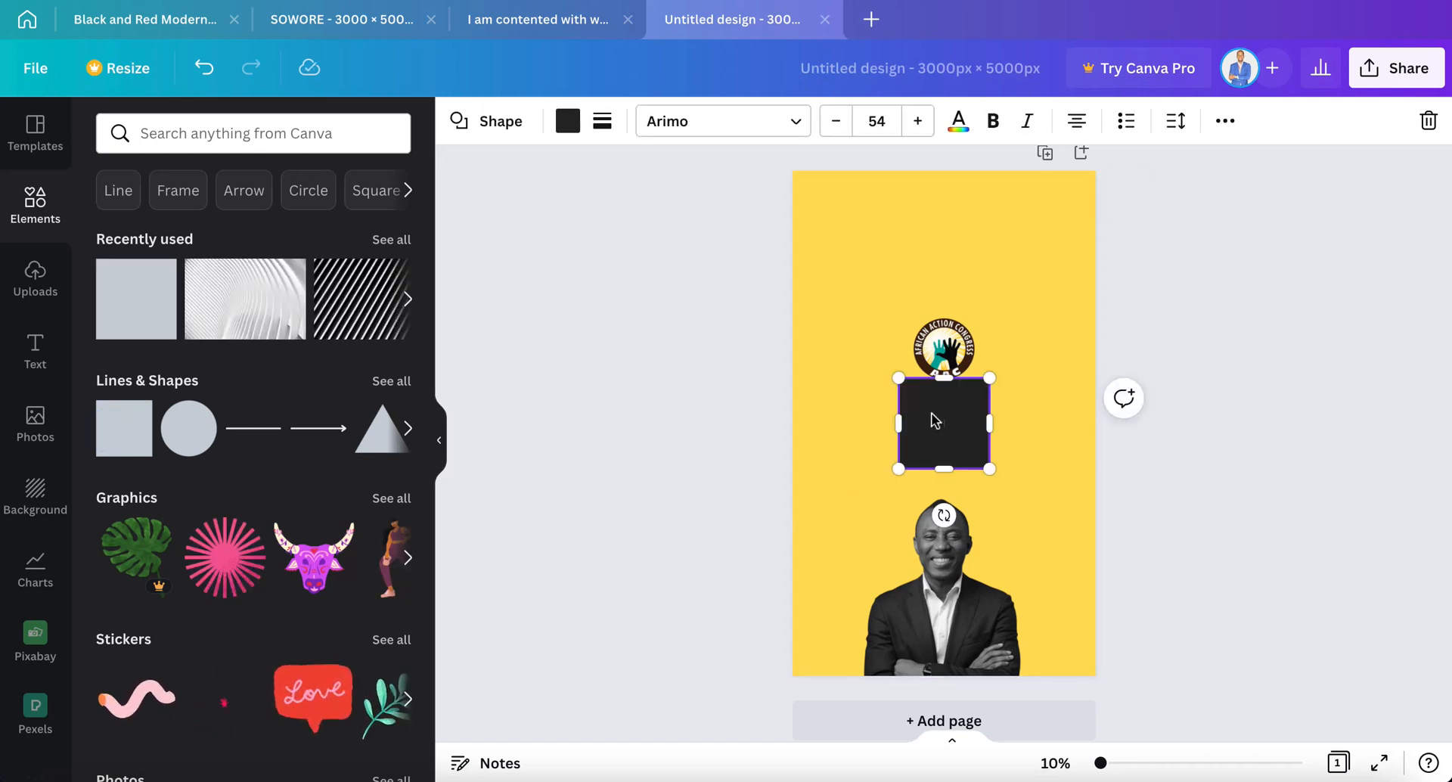
pyautogui.moveTo(932, 421); pyautogui.dragTo(845, 588)
pyautogui.moveTo(852, 650); pyautogui.dragTo(1108, 625)
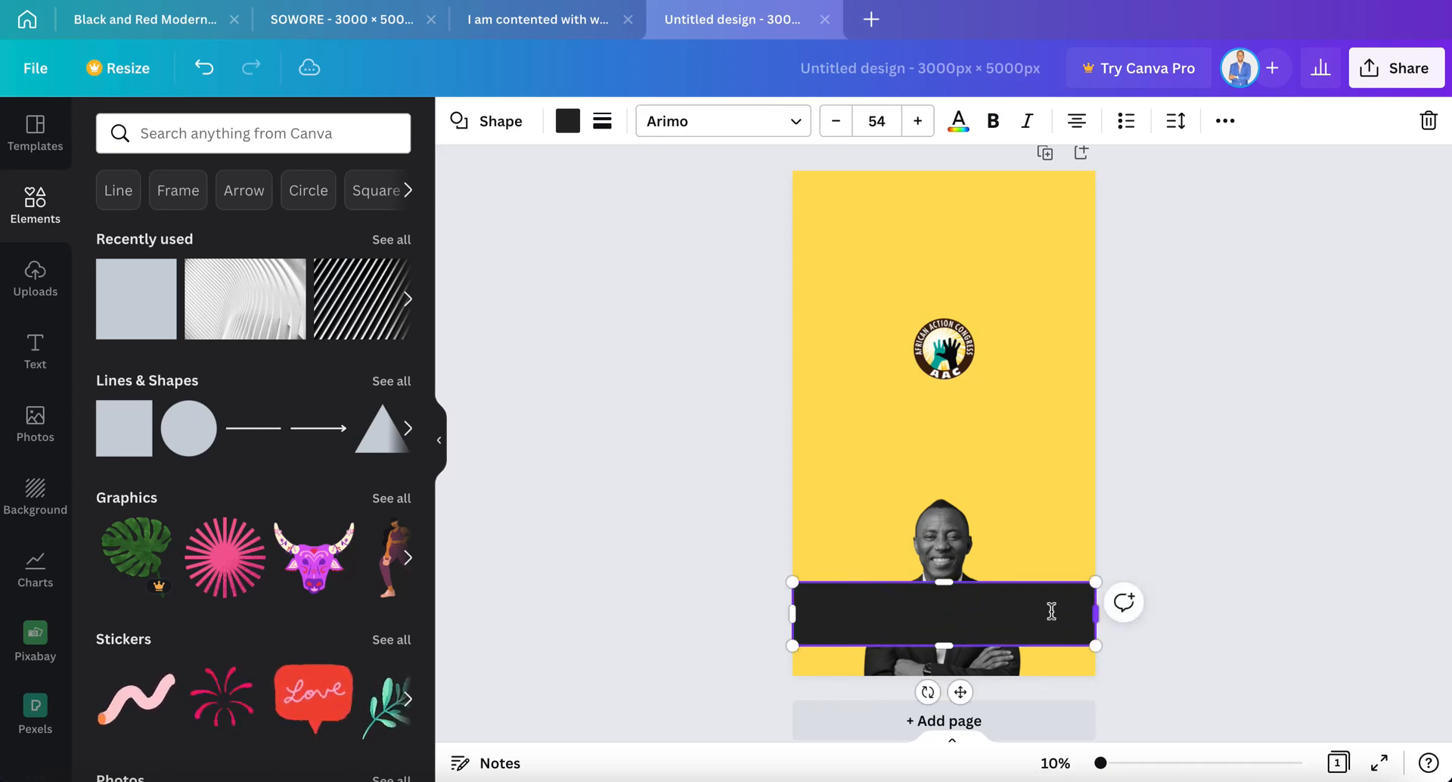
pyautogui.moveTo(1001, 609); pyautogui.dragTo(945, 611)
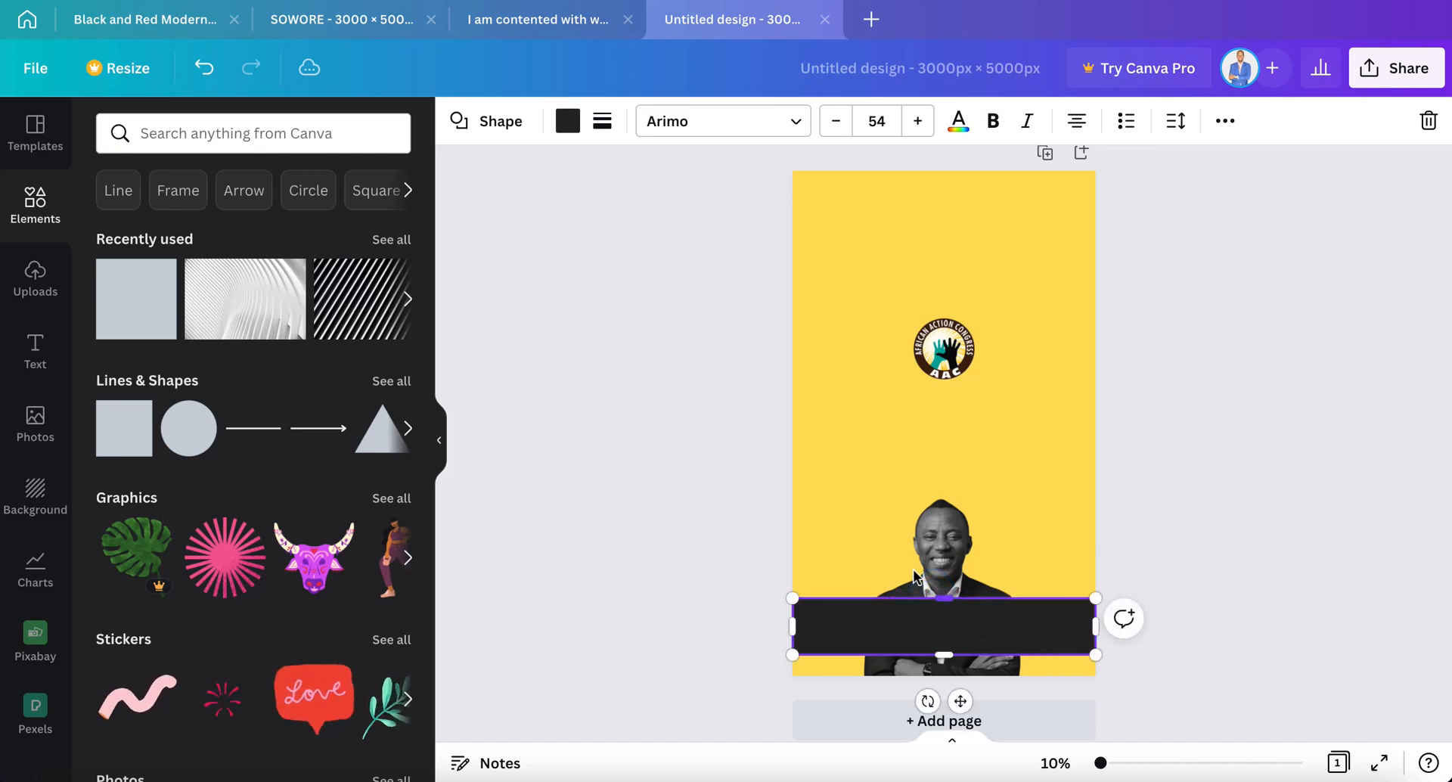
pyautogui.click(512, 355)
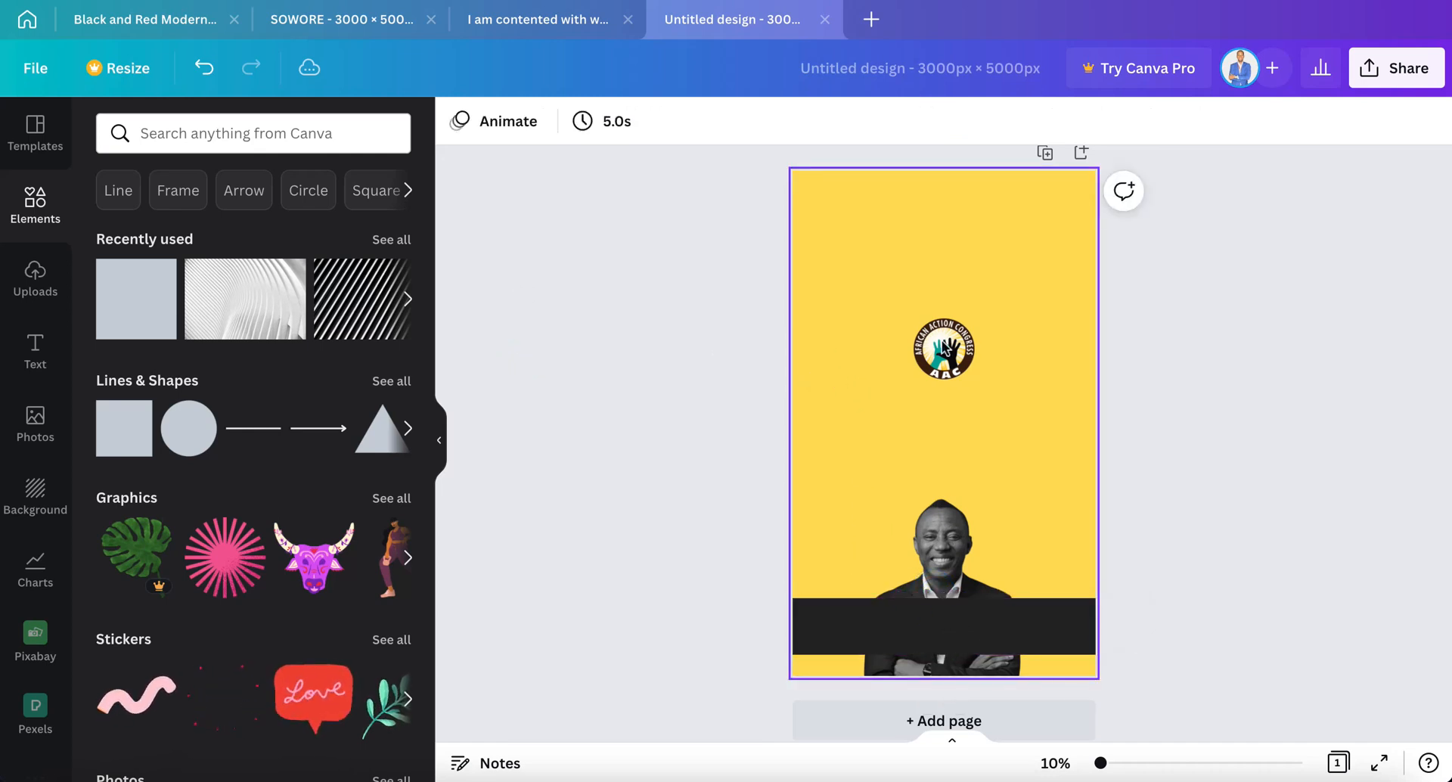
# Move the party logo higher on the page's centre line and shrink it to a small emblem.
pyautogui.moveTo(944, 344); pyautogui.dragTo(944, 288)
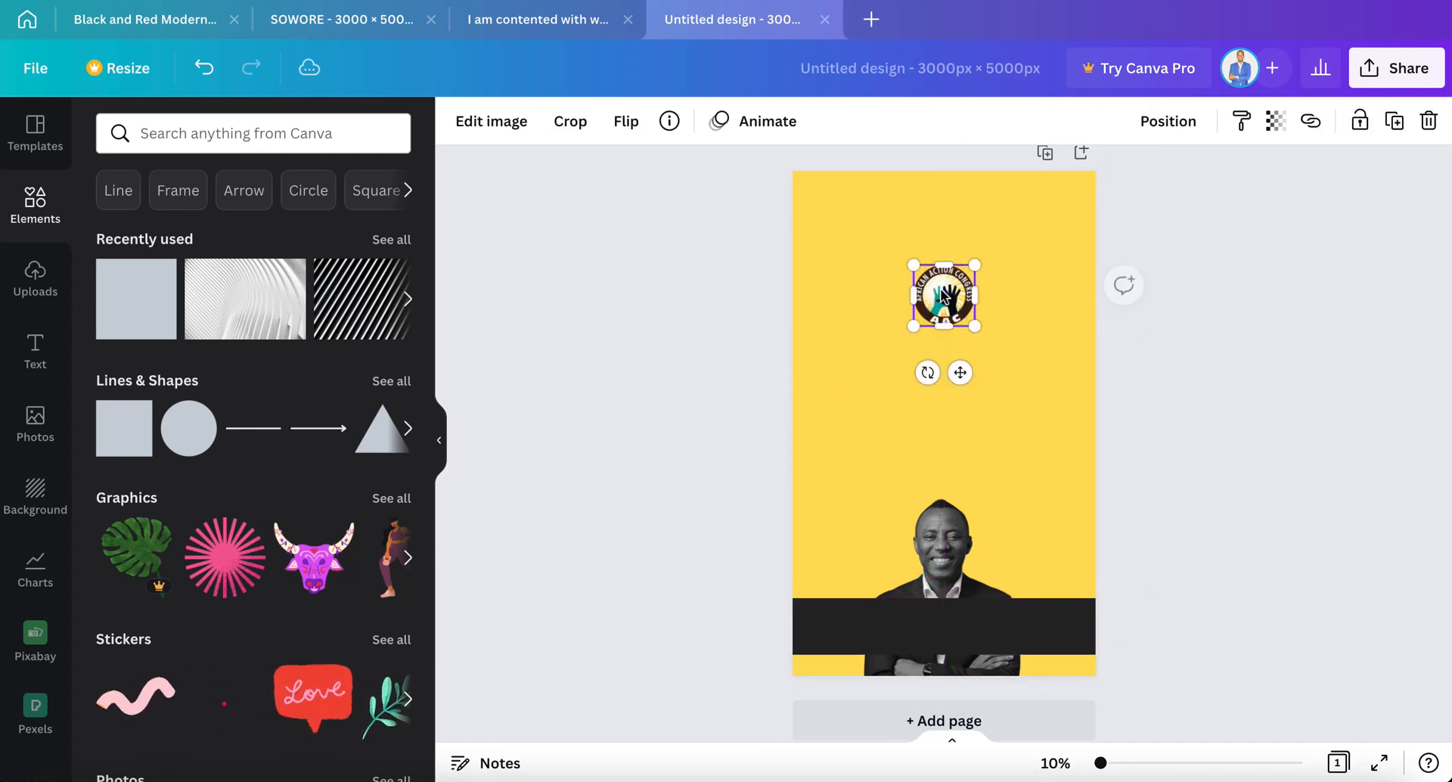
pyautogui.moveTo(983, 331); pyautogui.dragTo(946, 284)
pyautogui.click(887, 404)
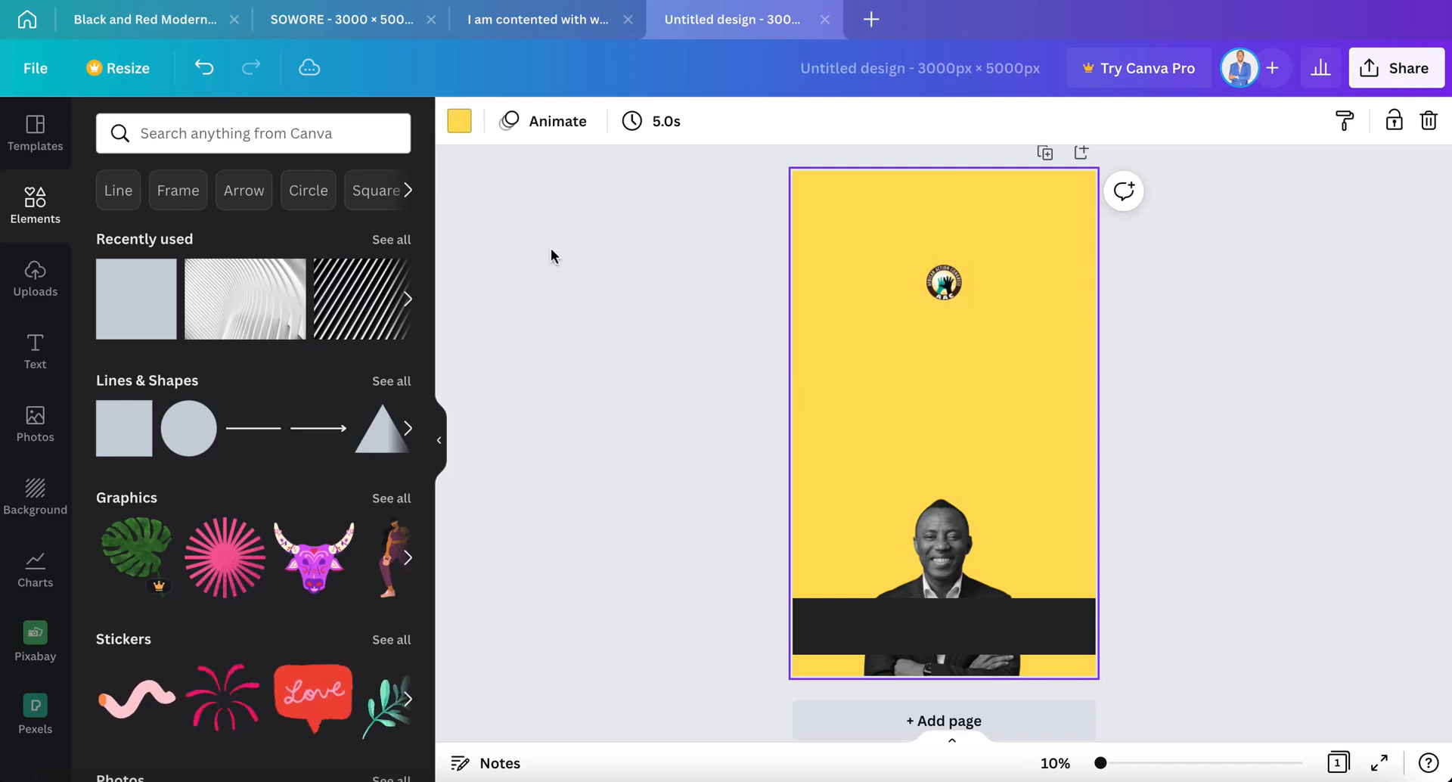
# Recolour the band across the portrait with the dark brown from the portrait's photo colours.
pyautogui.click(900, 626)
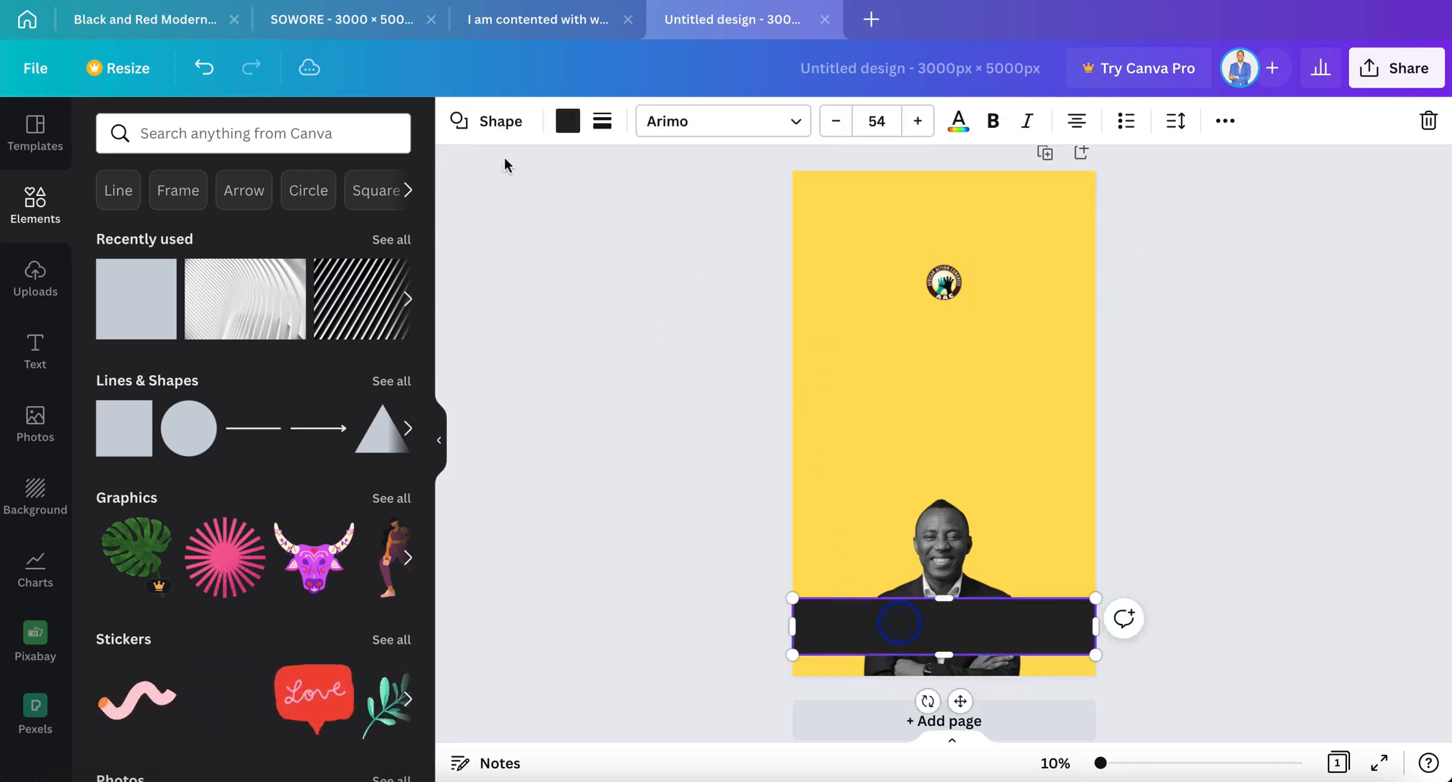
pyautogui.click(567, 121)
pyautogui.scroll(-2, 272, 552)
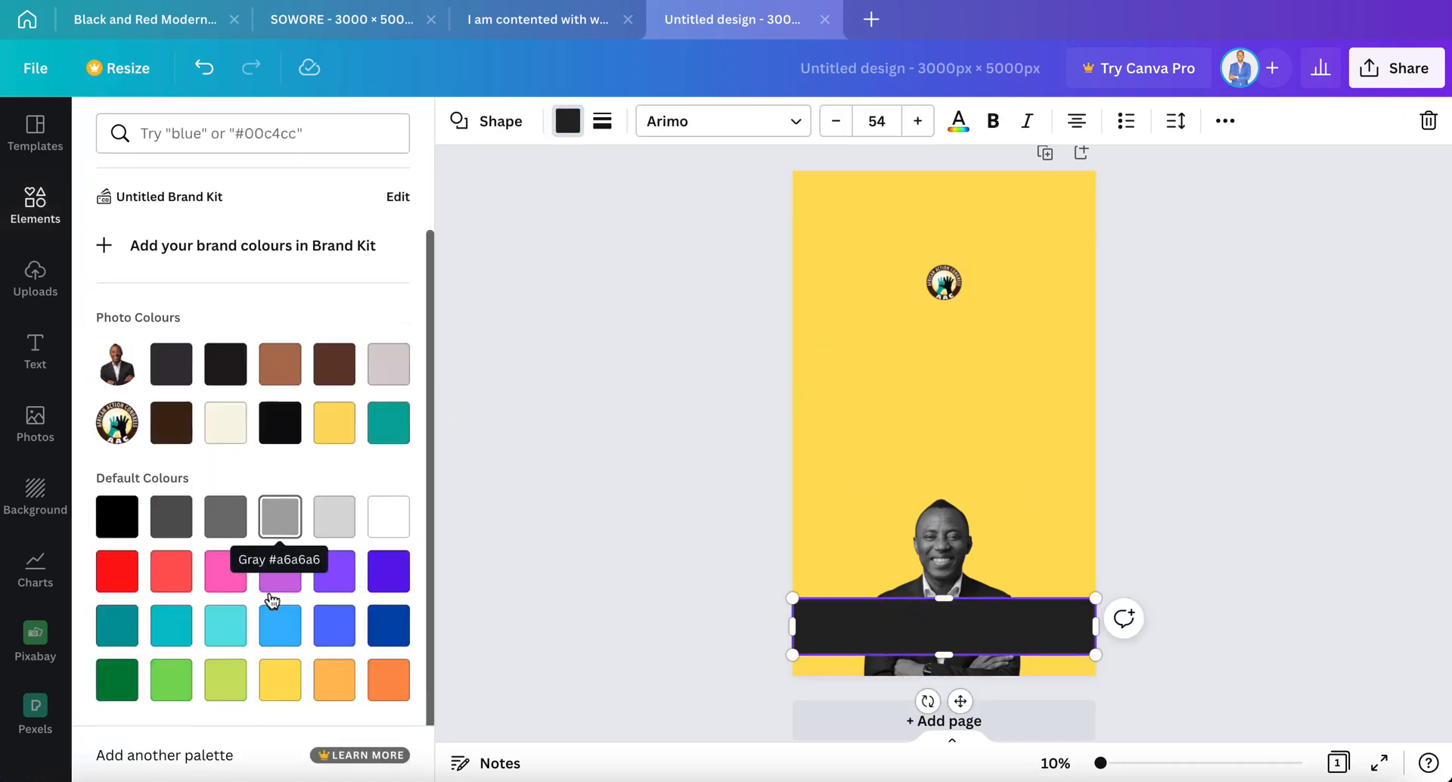
pyautogui.click(334, 364)
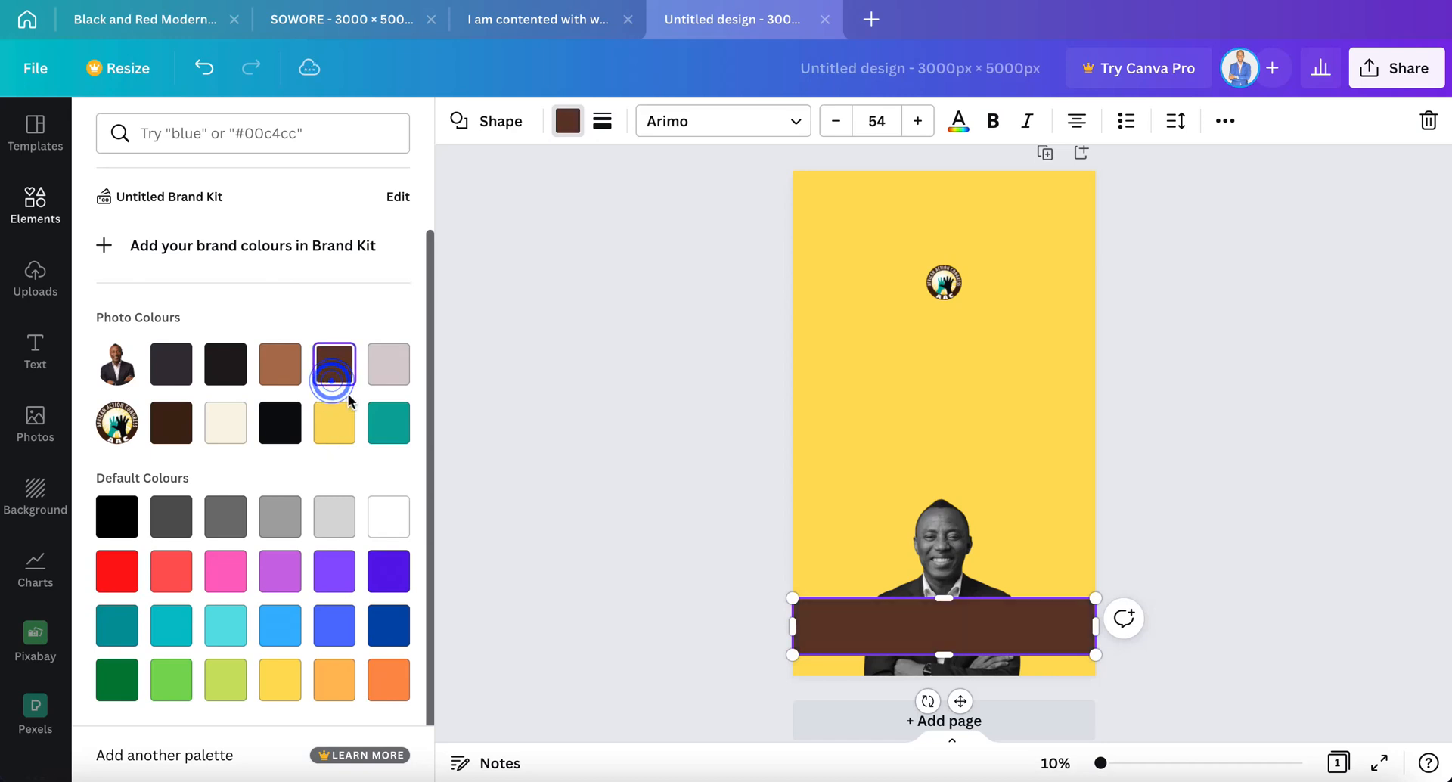
pyautogui.click(747, 520)
pyautogui.click(862, 428)
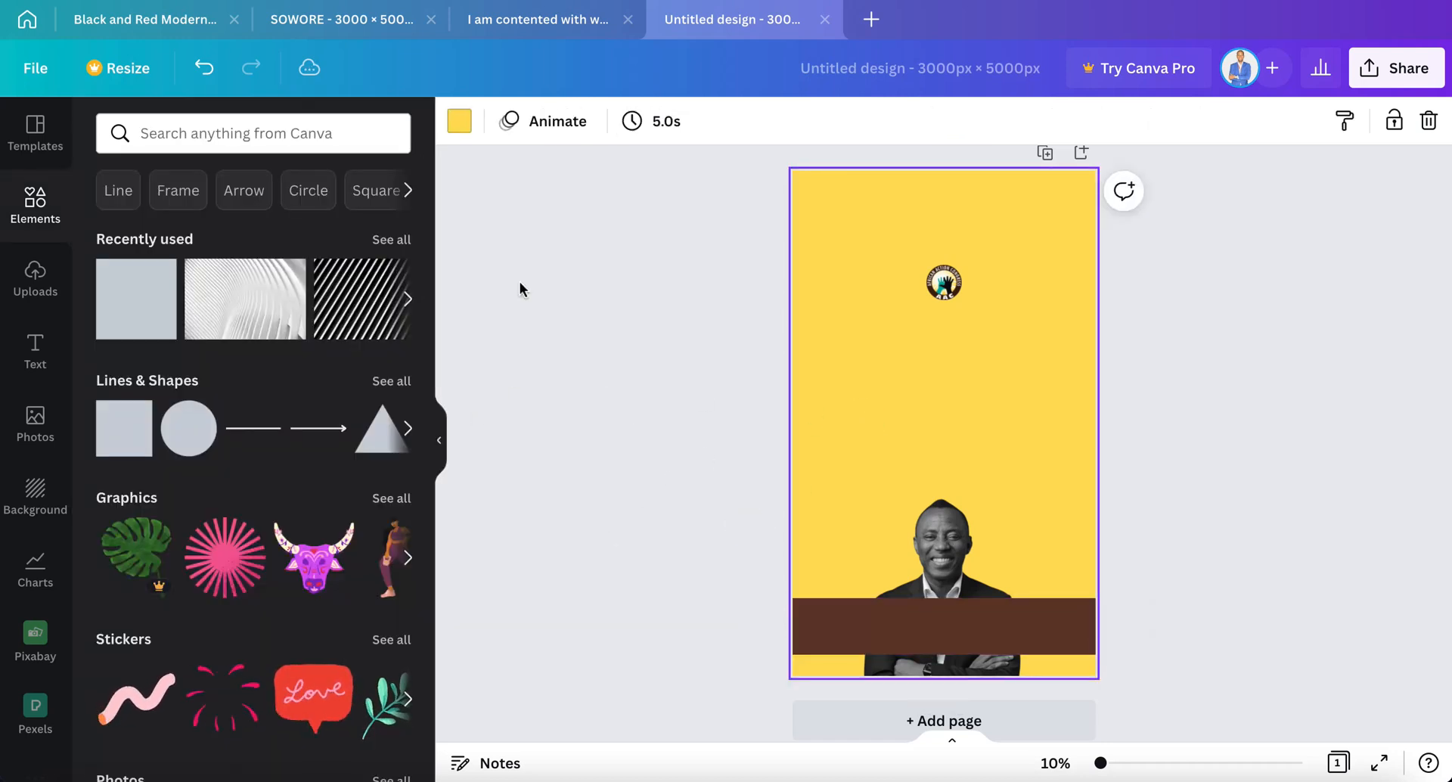
# Add a heading reading "SOWORE" between the logo and the portrait.
pyautogui.click(32, 371)
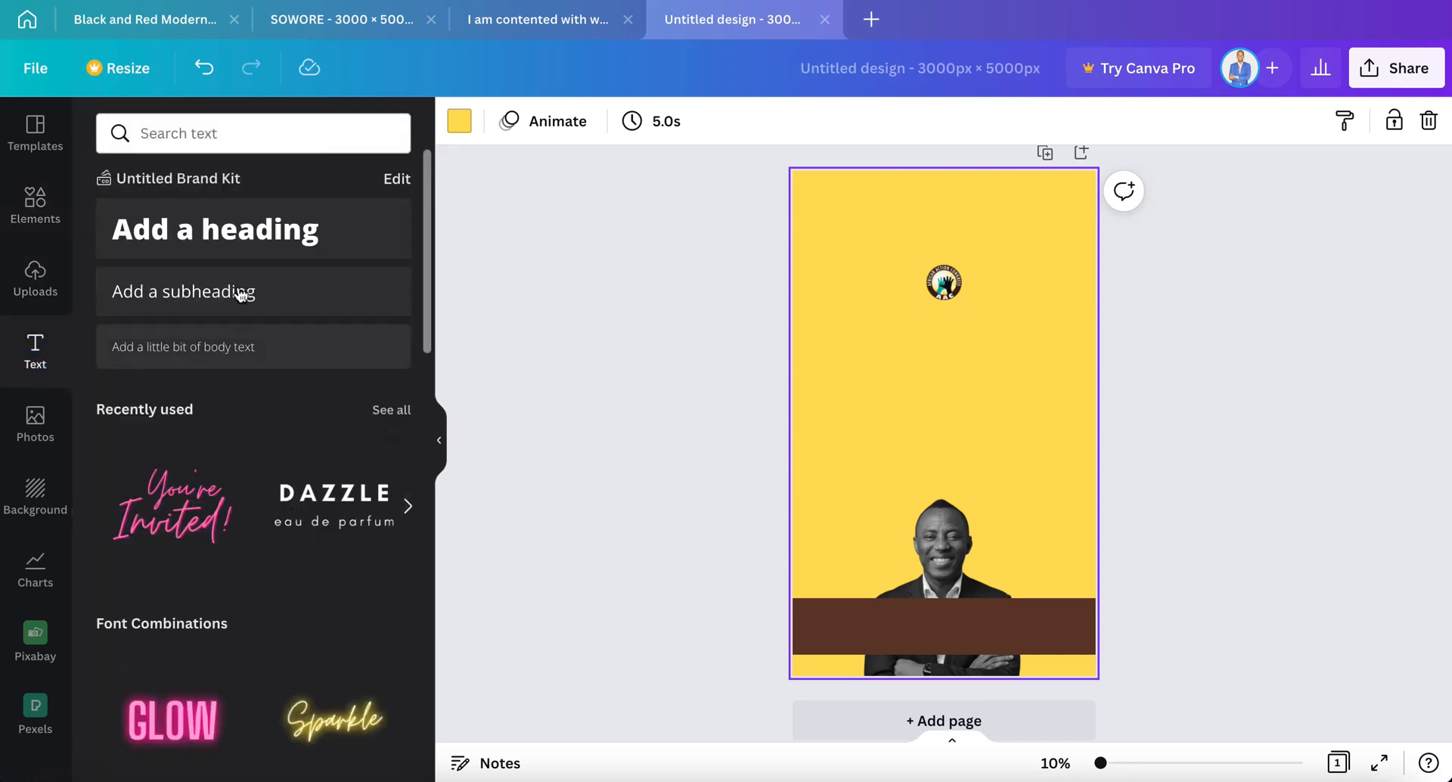
pyautogui.click(290, 247)
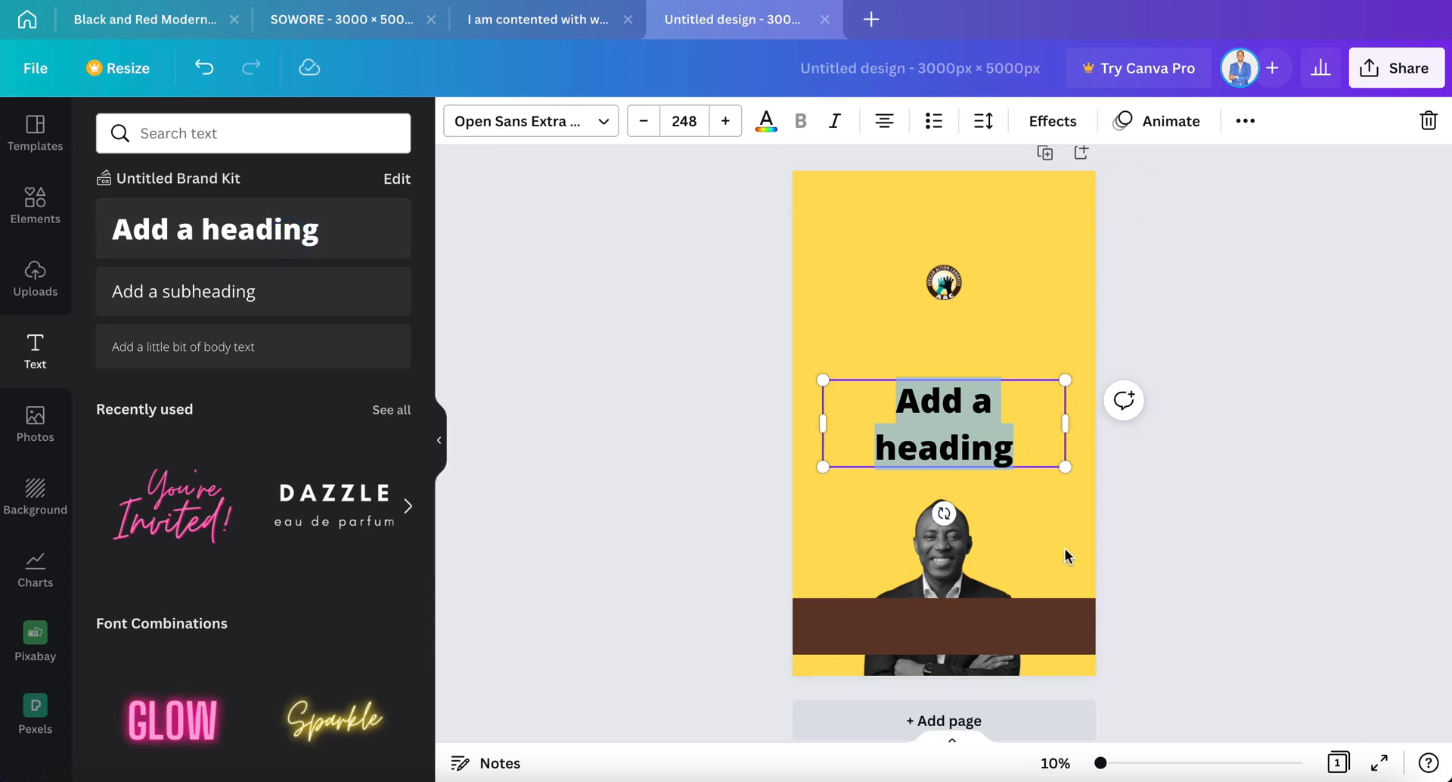
pyautogui.write('SOWORE')
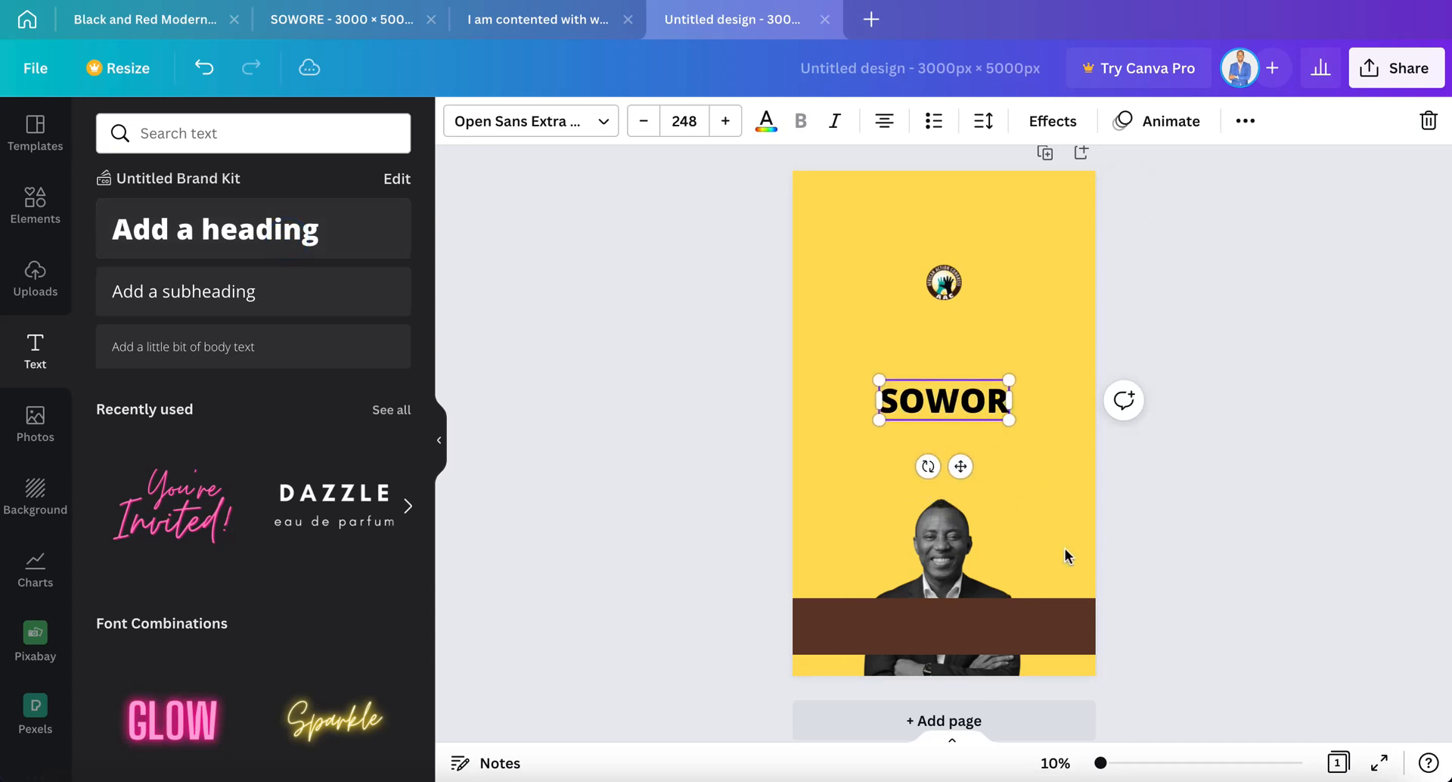
pyautogui.click(1043, 335)
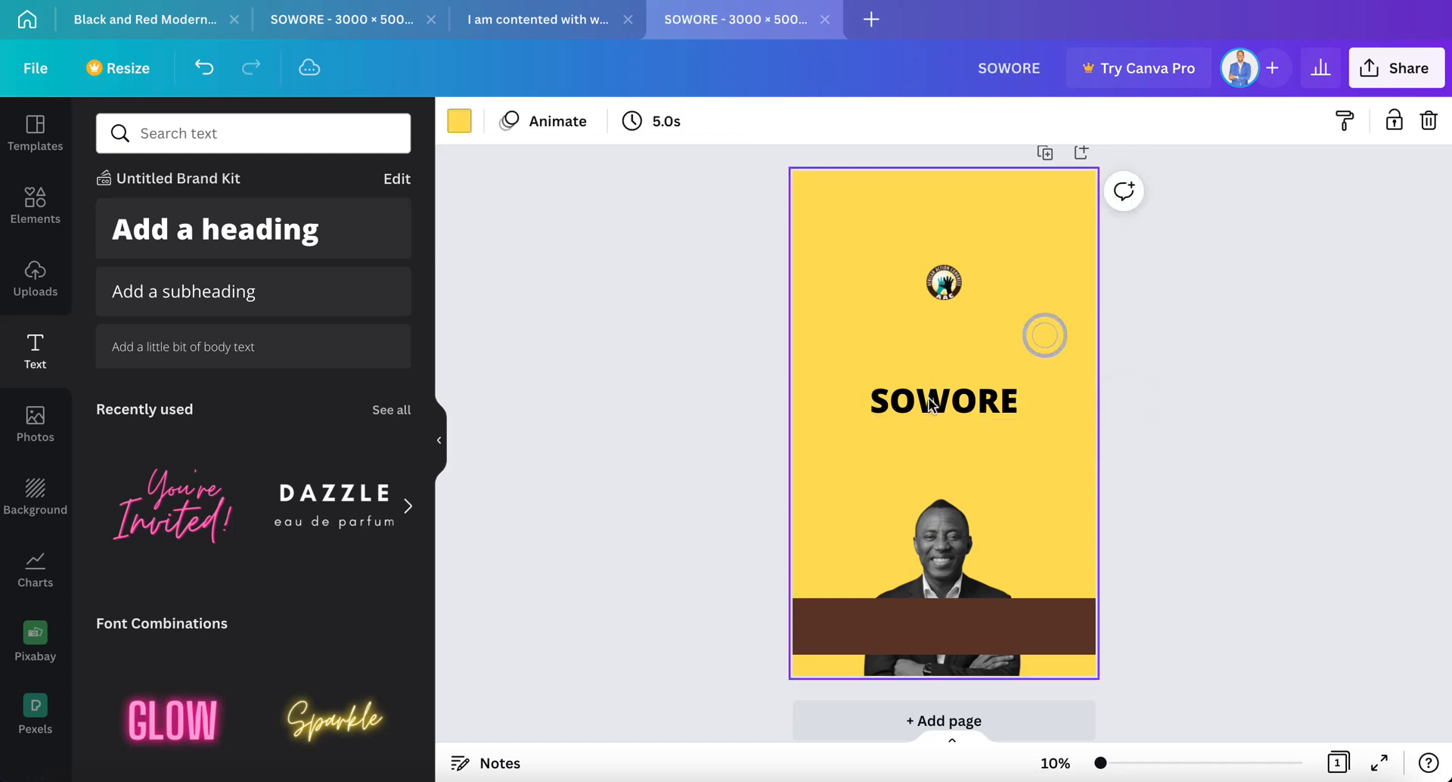
# Add a subheading reading "OMOYELE" directly beneath the SOWORE heading.
pyautogui.click(933, 402)
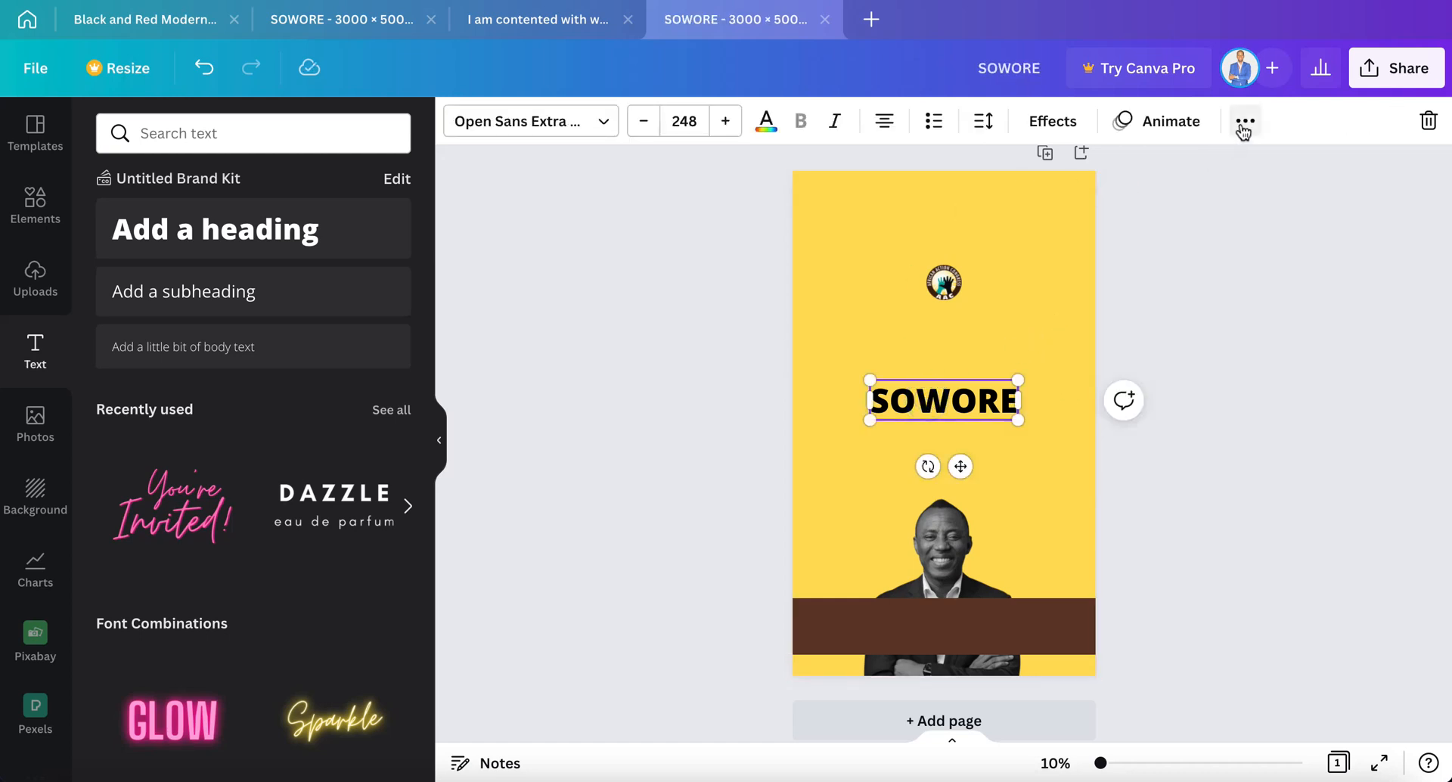
pyautogui.click(235, 291)
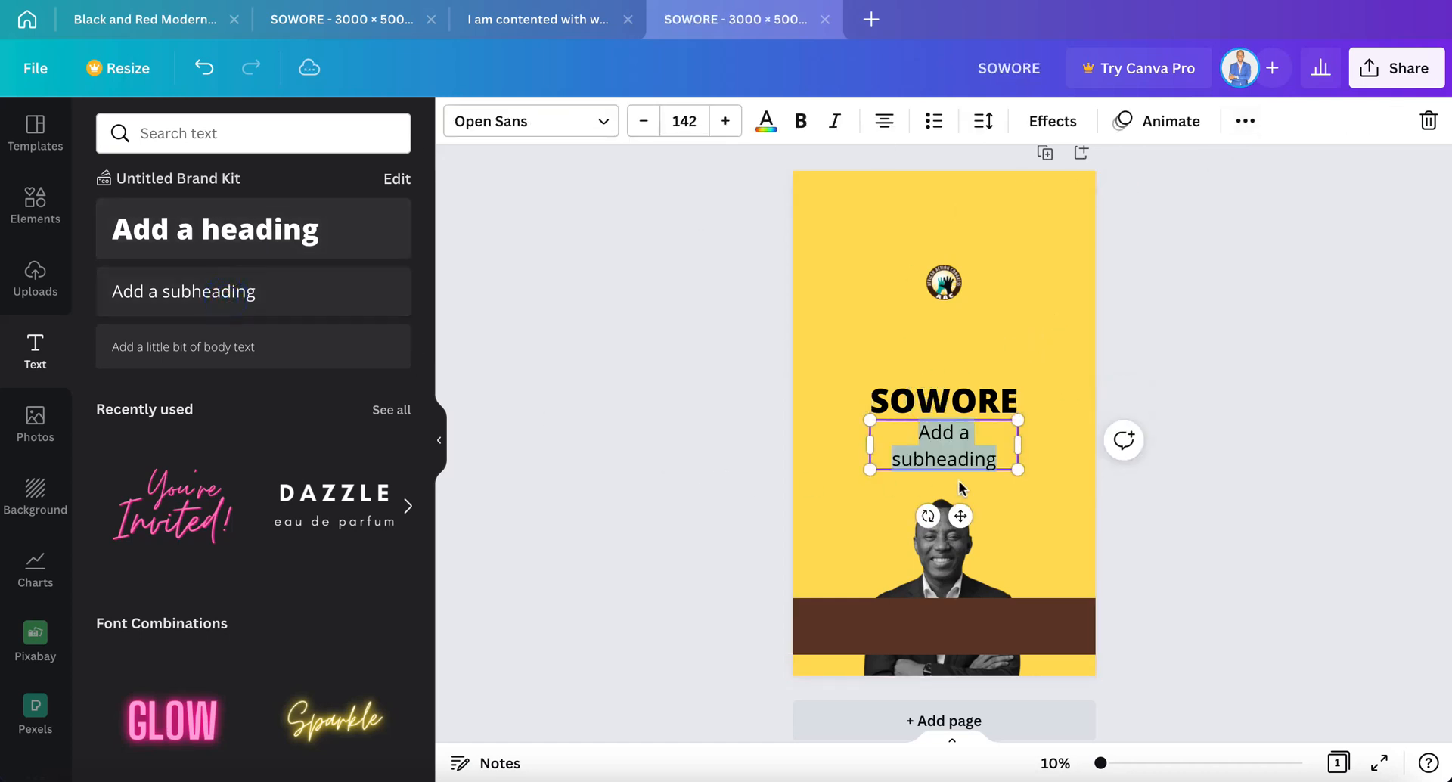
pyautogui.write('OMOYE')
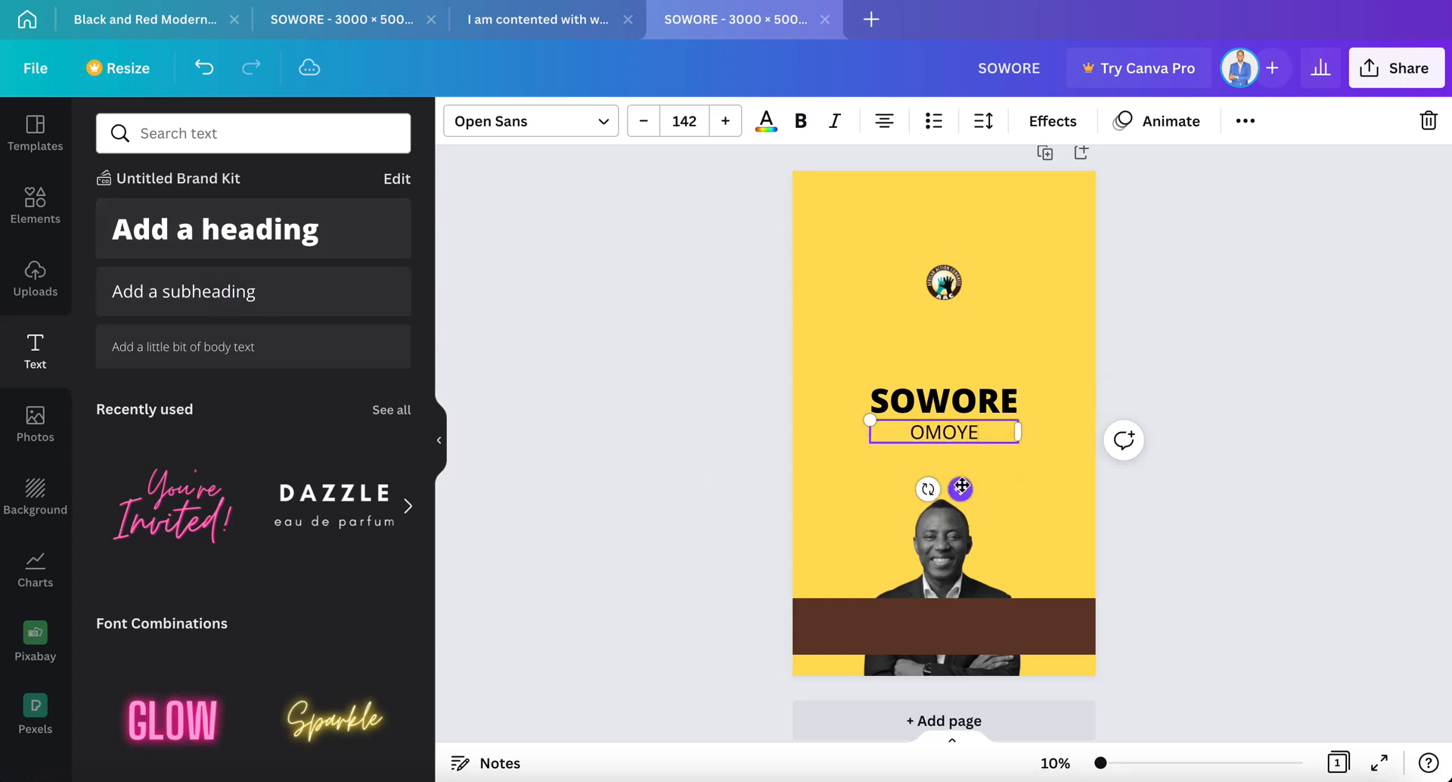
pyautogui.write('LE')
pyautogui.click(1023, 378)
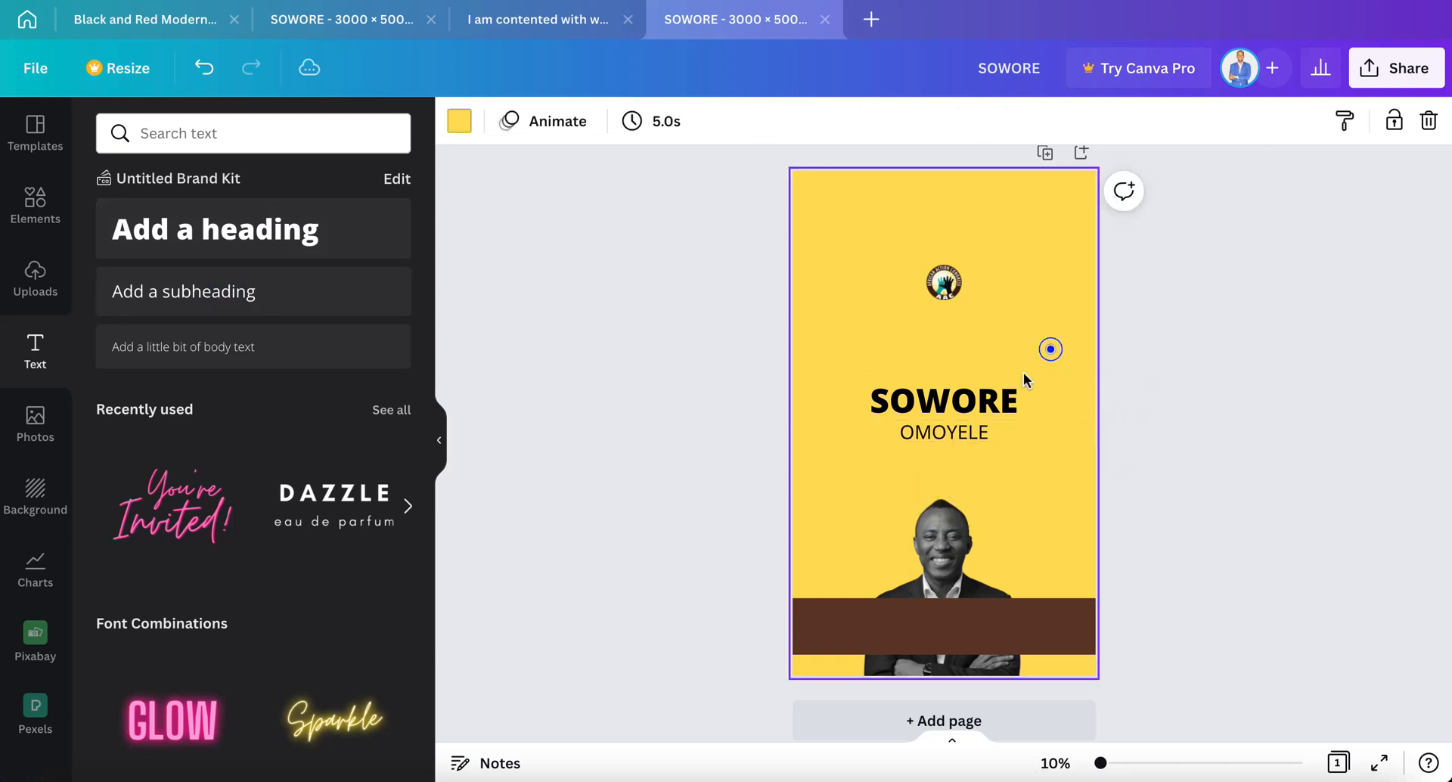
# Change the font of the OMOYELE subheading to Bebas Neue.
pyautogui.click(943, 433)
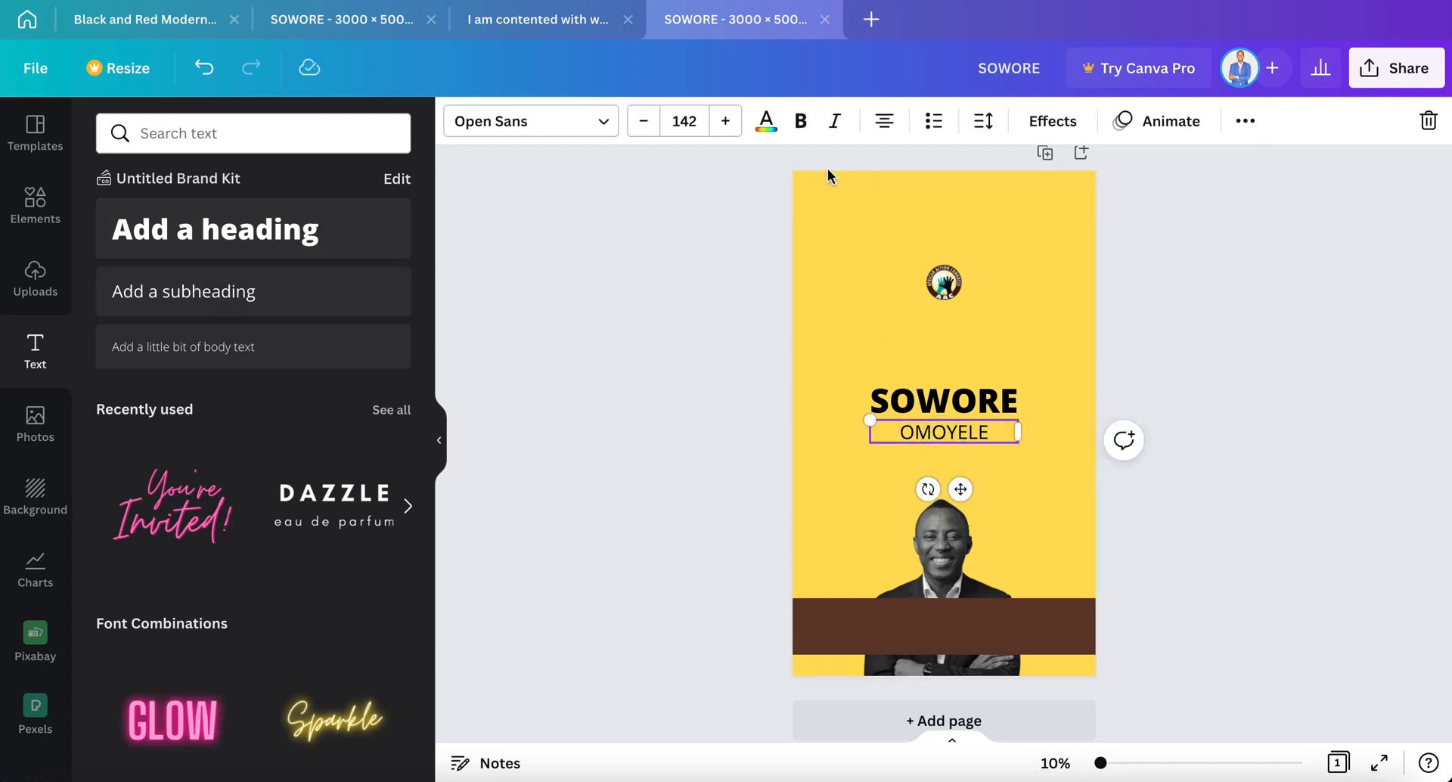
pyautogui.click(596, 121)
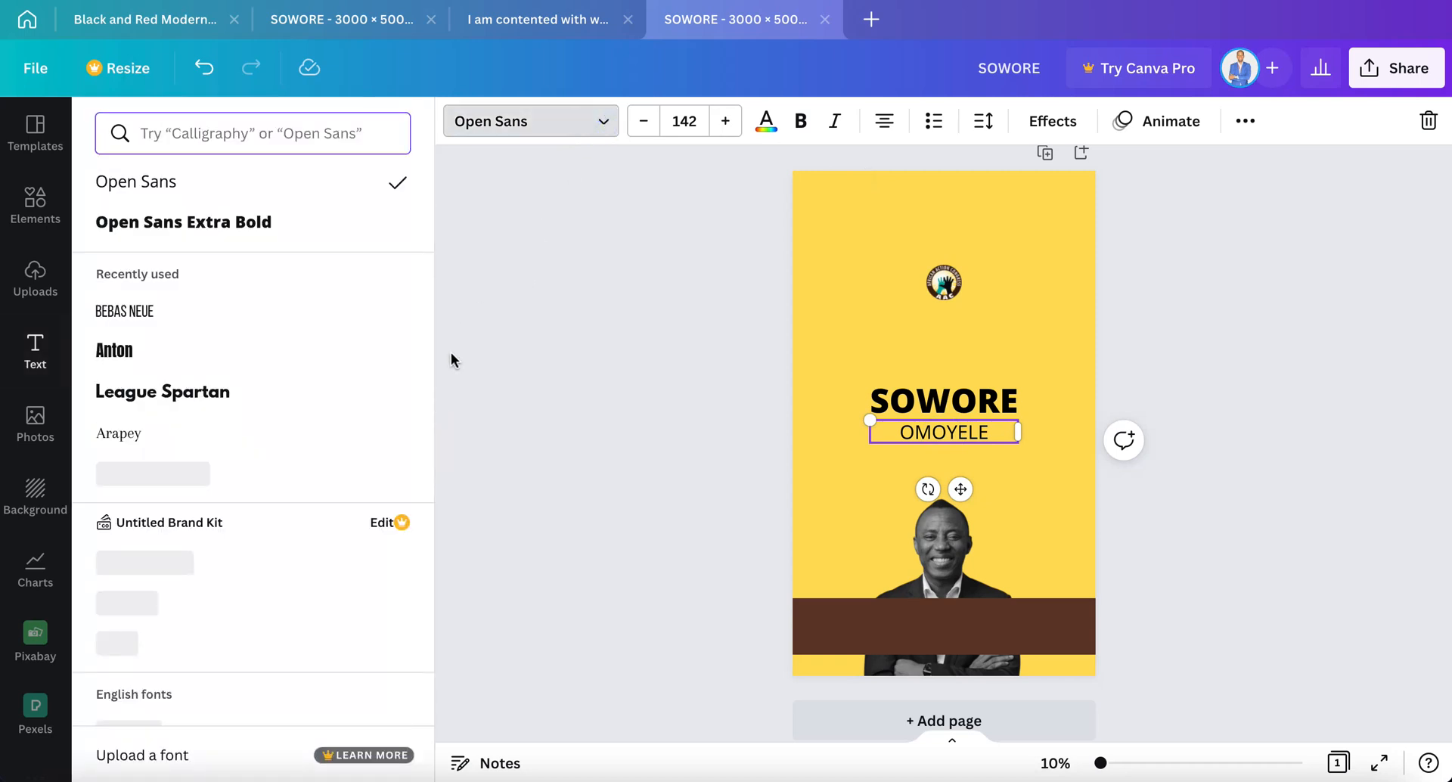
pyautogui.click(172, 312)
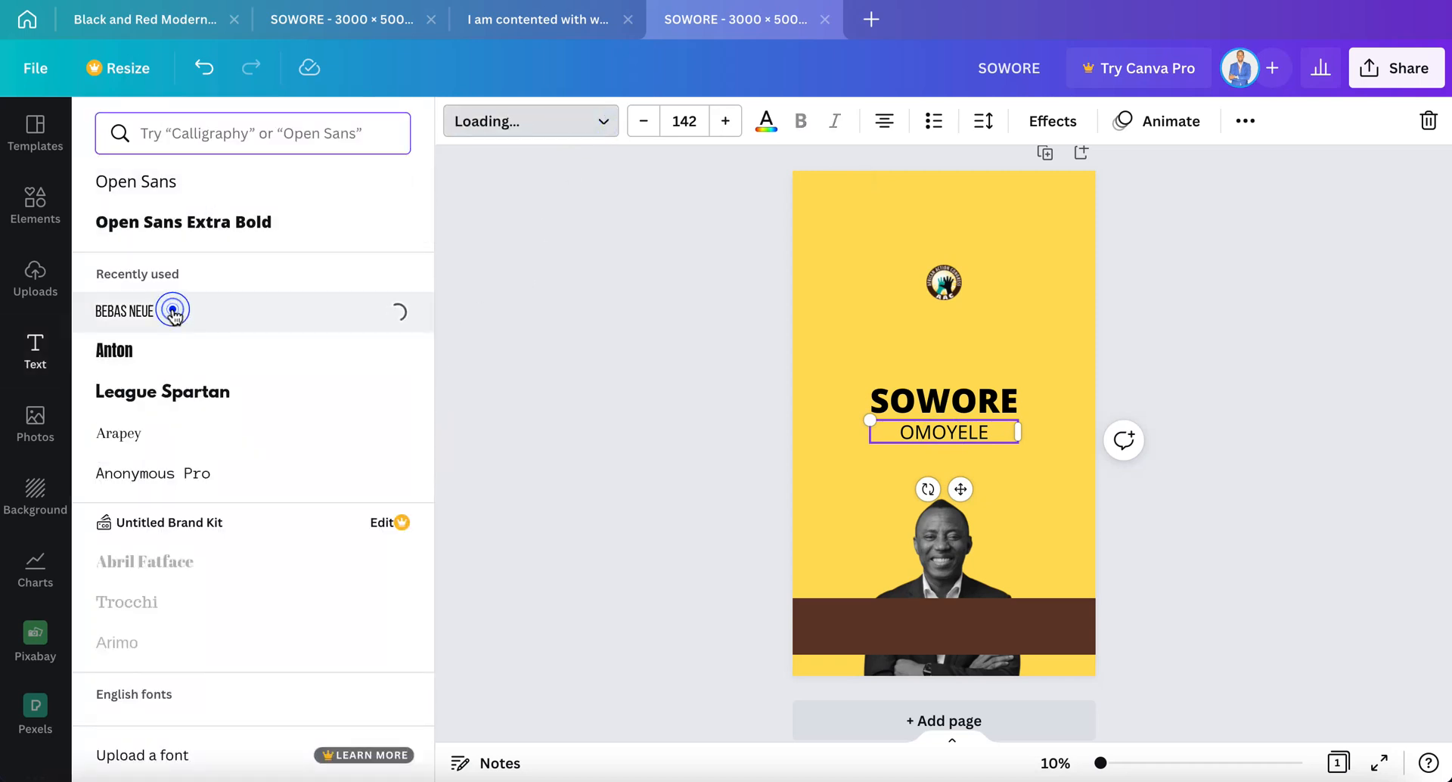
# Set the SOWORE heading in League Spartan and move it below OMOYELE, just above the portrait's head.
pyautogui.click(929, 408)
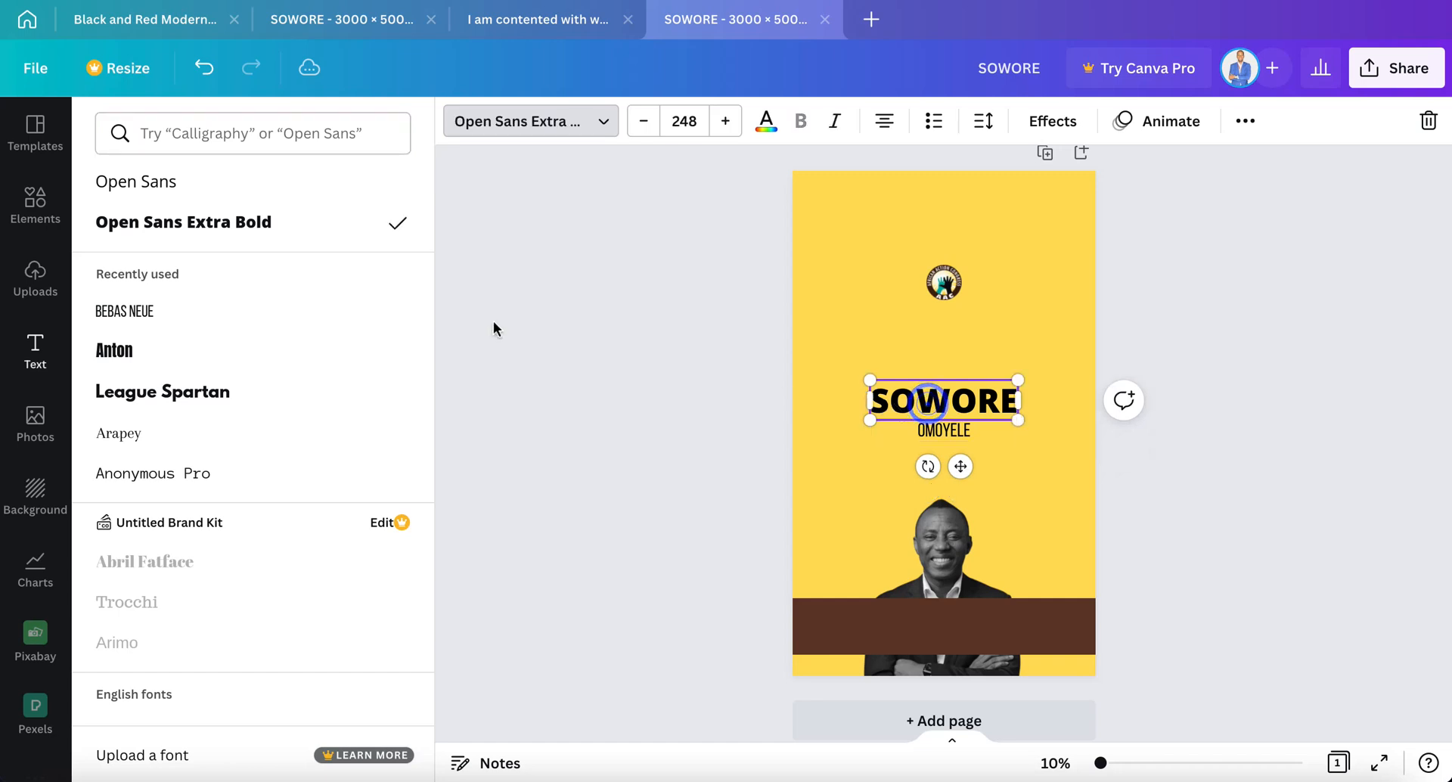
pyautogui.click(215, 392)
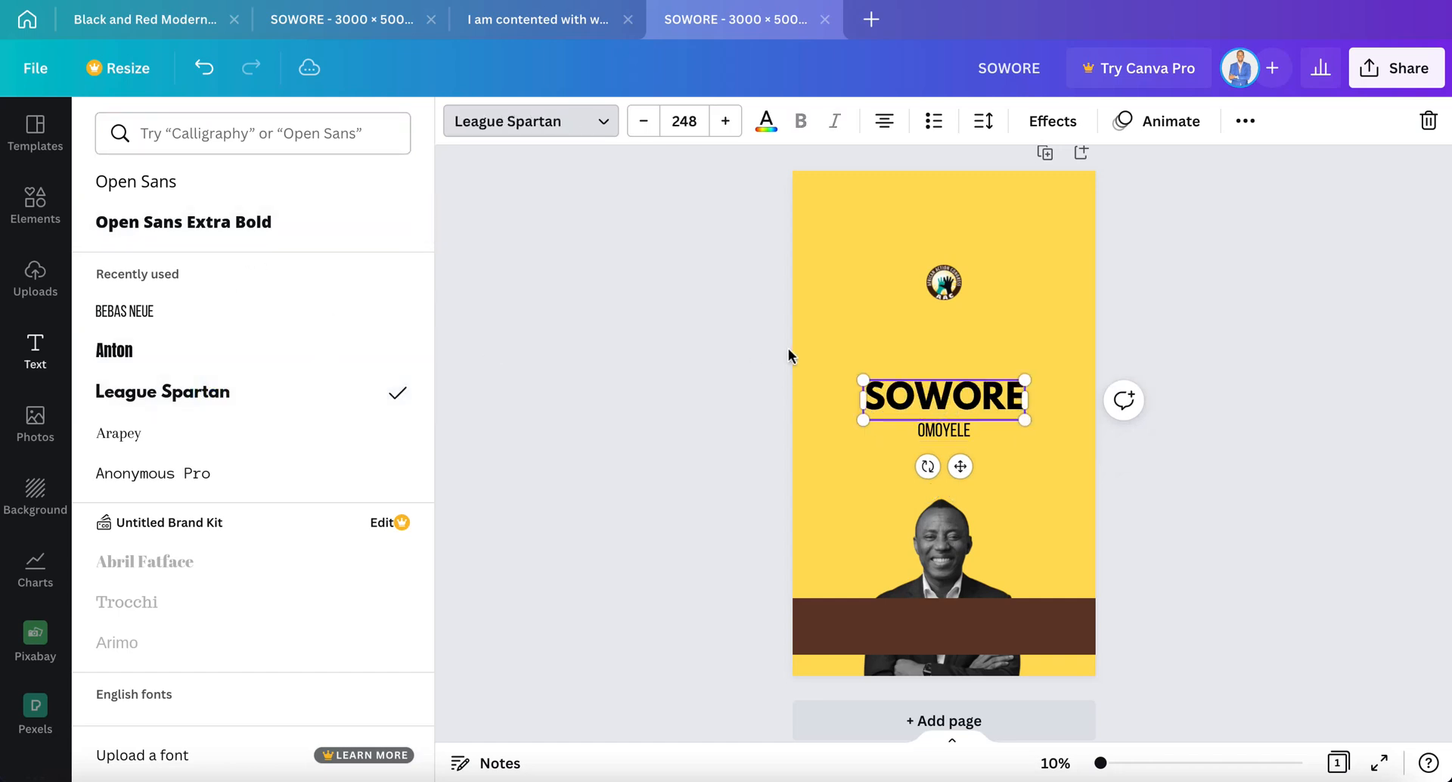
pyautogui.moveTo(929, 406); pyautogui.dragTo(932, 482)
# Try font sizes 800 and 600 on the SOWORE heading and settle on 450.
pyautogui.click(691, 122)
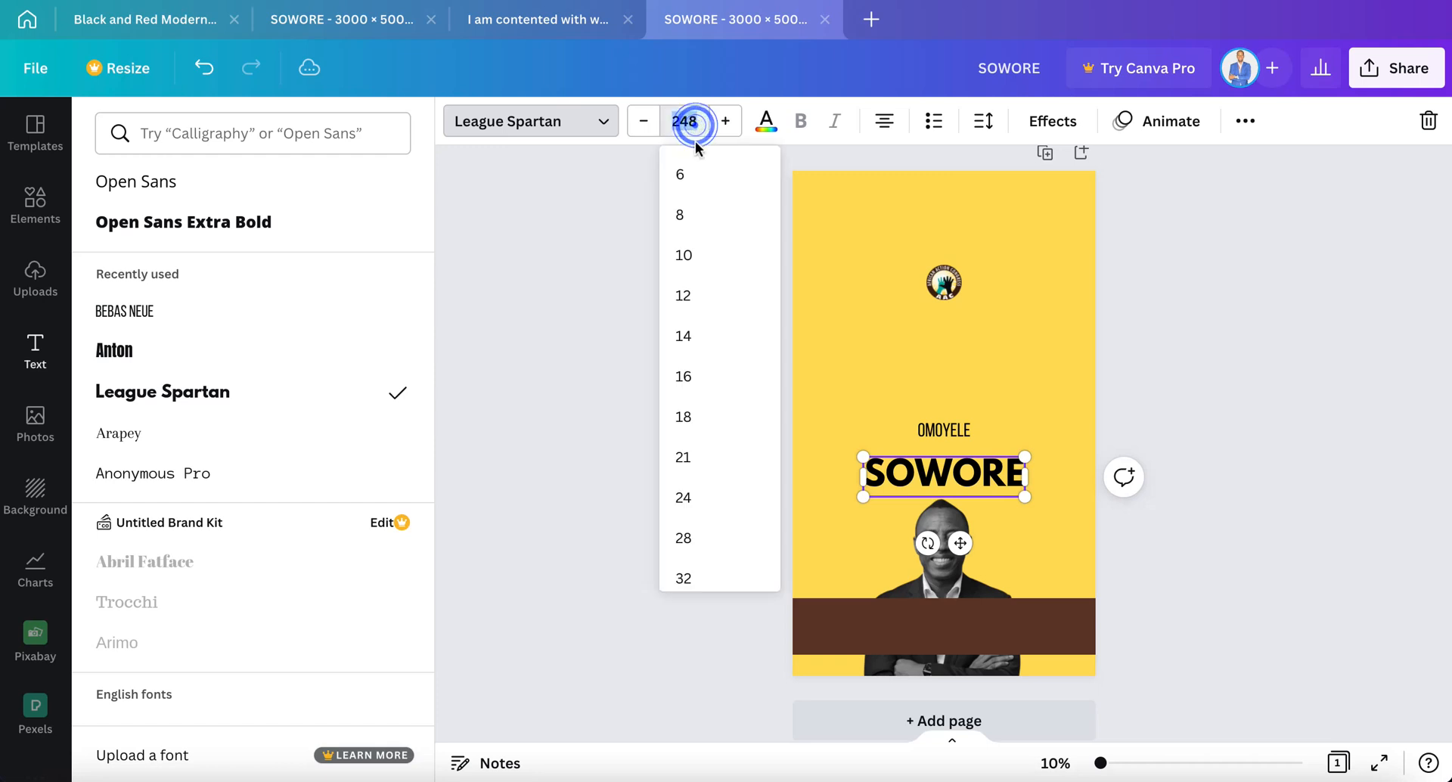
pyautogui.write('800')
pyautogui.press('Return')
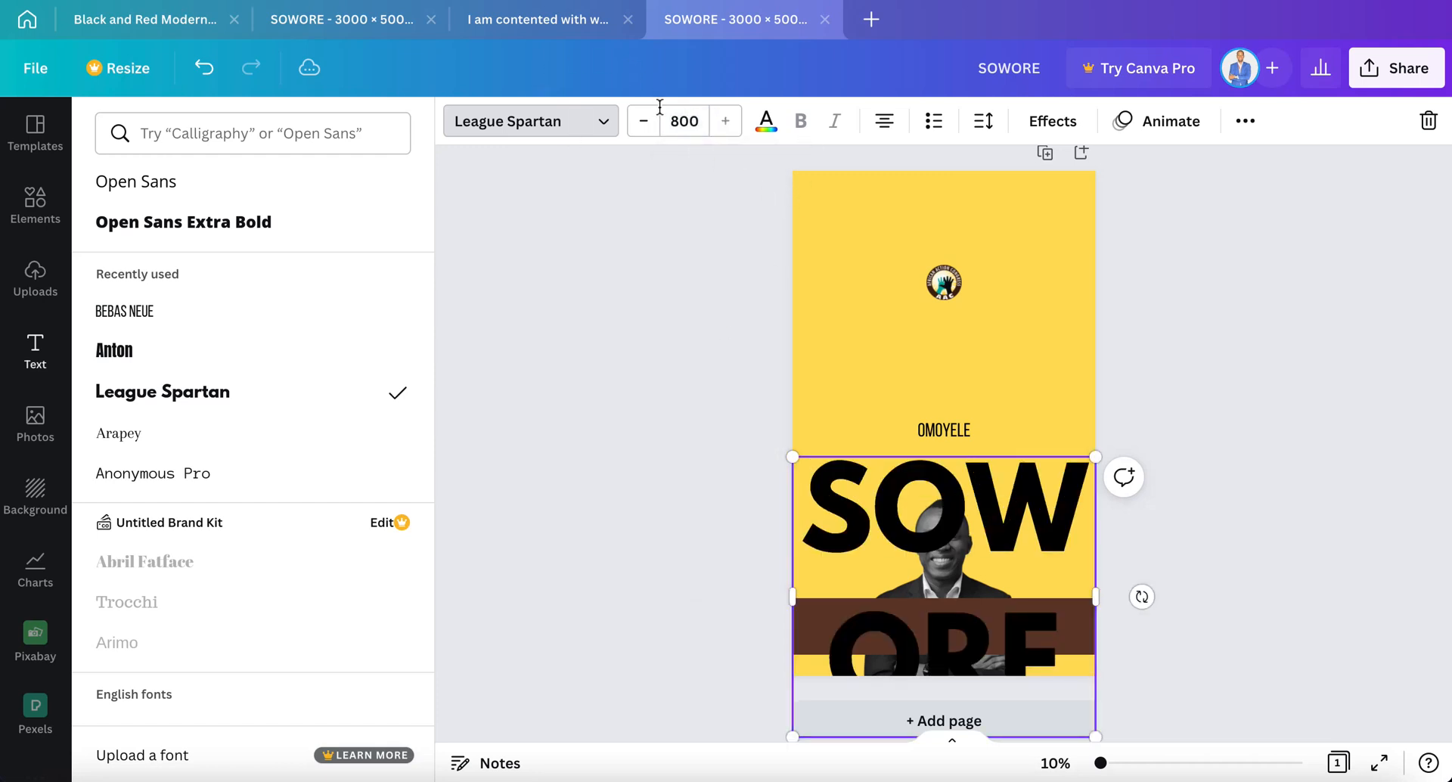
pyautogui.click(684, 123)
pyautogui.write('60')
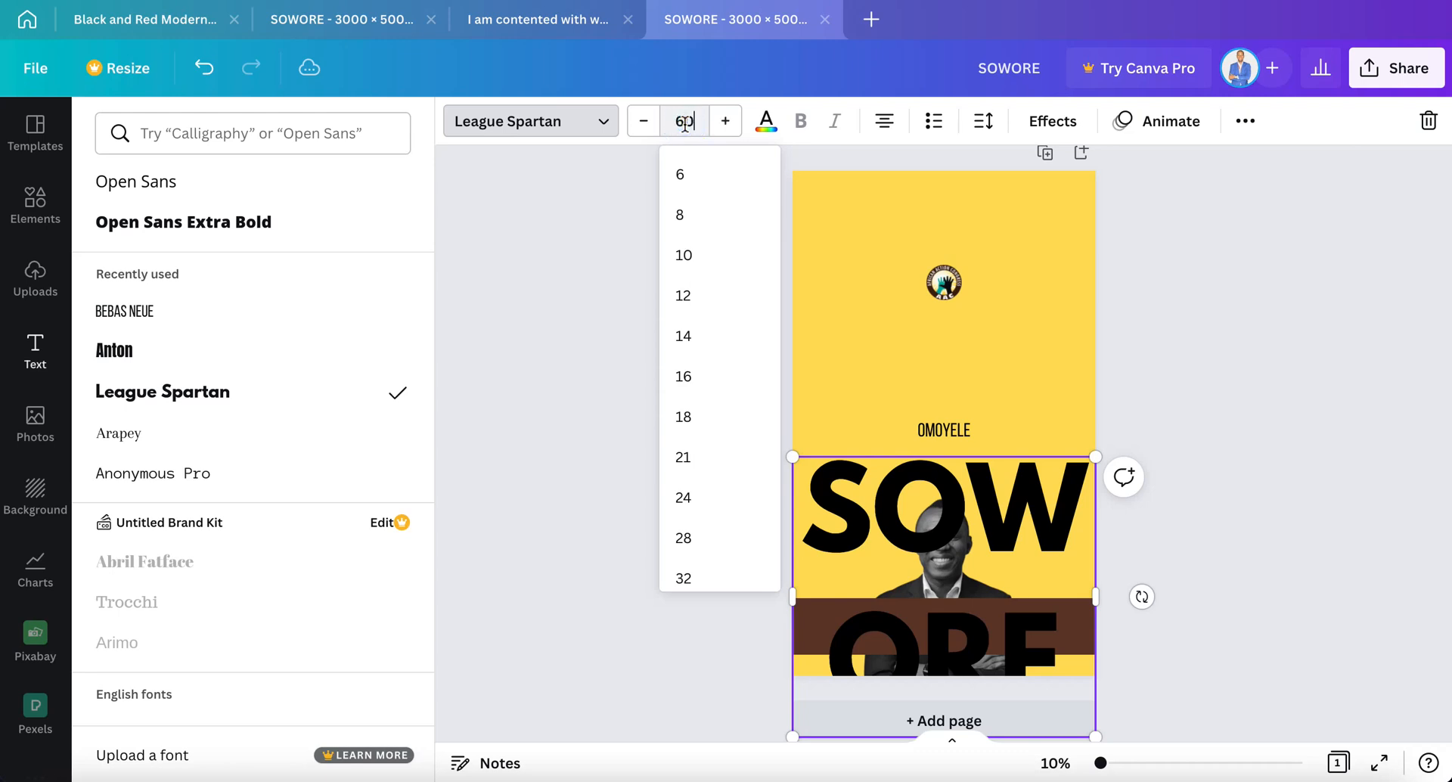
pyautogui.write('0')
pyautogui.press('Return')
pyautogui.click(684, 123)
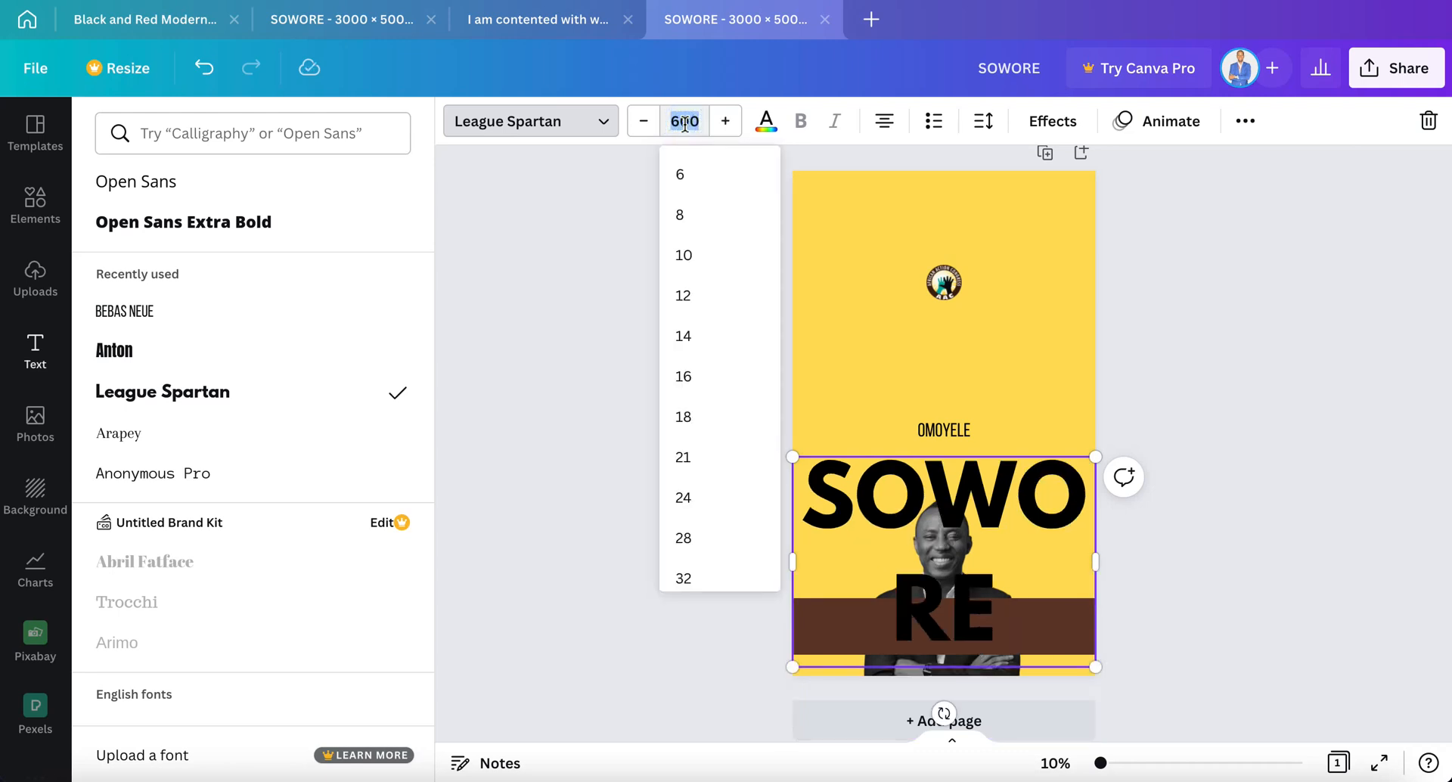
pyautogui.write('450')
pyautogui.press('Return')
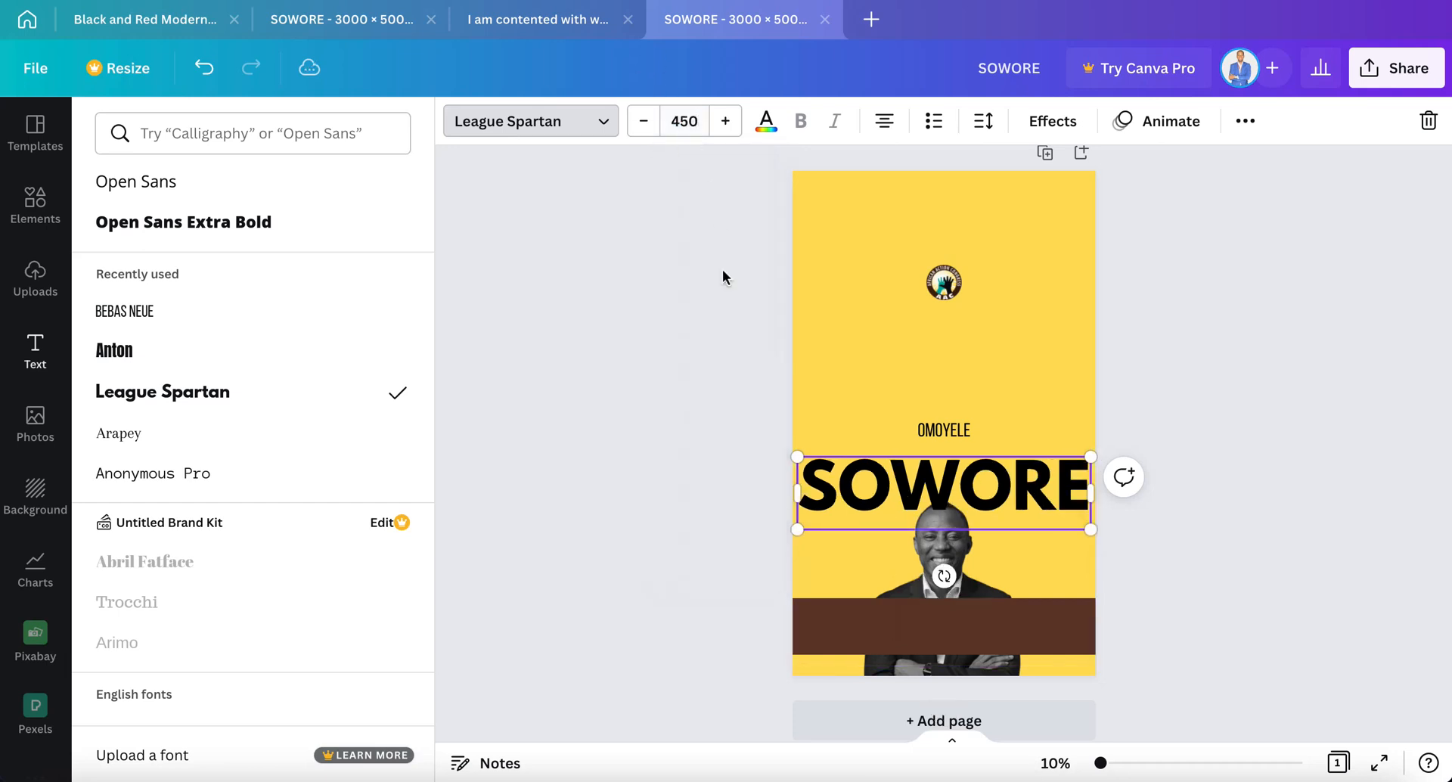
# Try Open Sans Extra Bold on the SOWORE heading and return it to League Spartan.
pyautogui.click(256, 222)
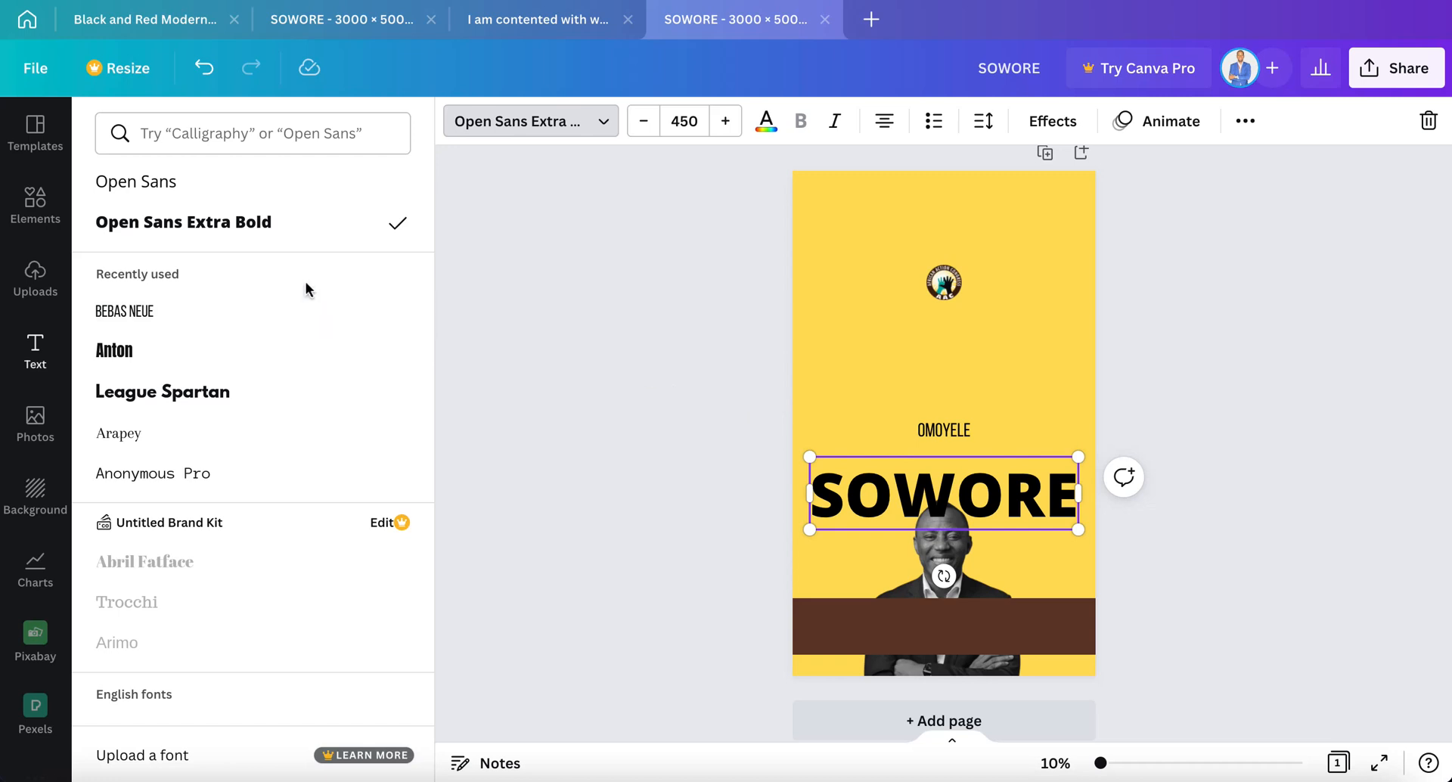
pyautogui.click(250, 391)
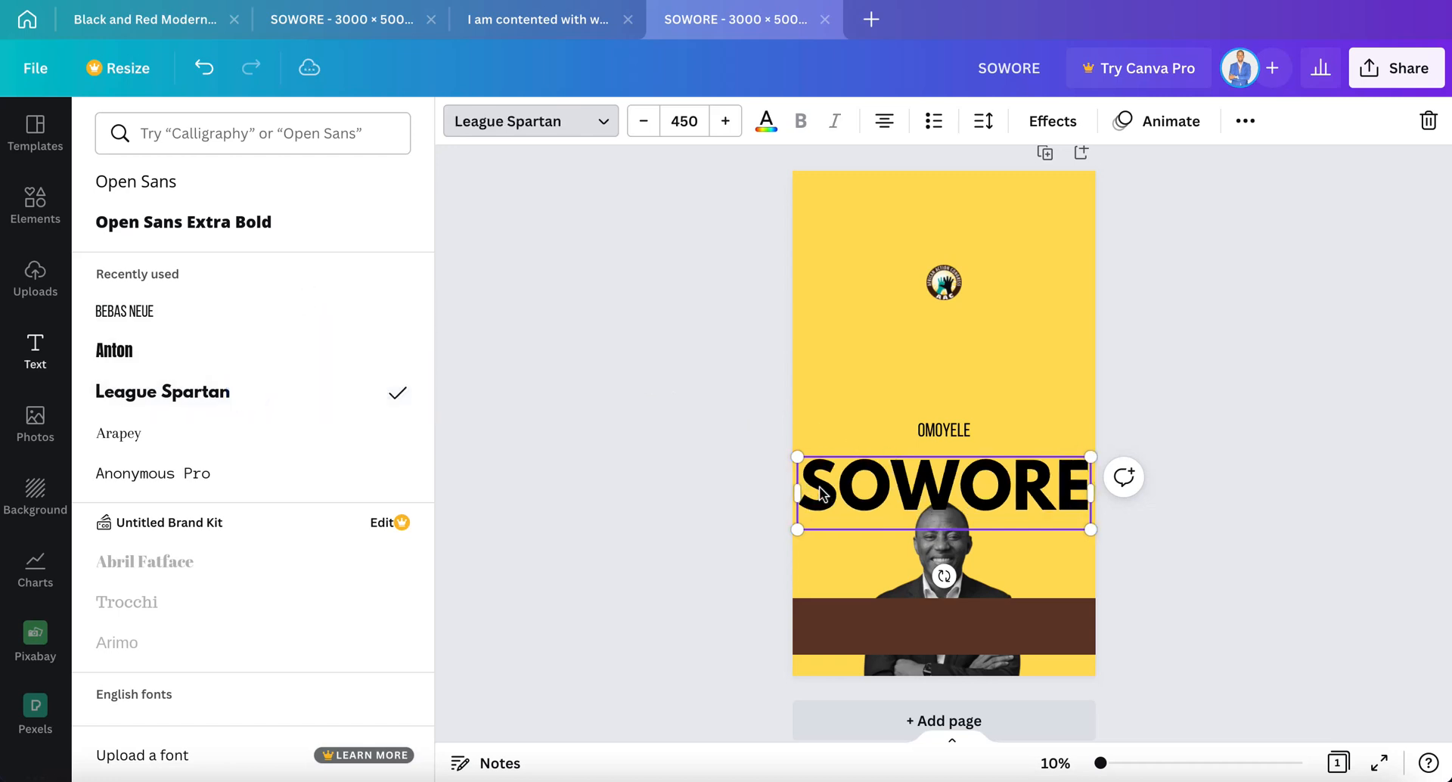
pyautogui.click(837, 391)
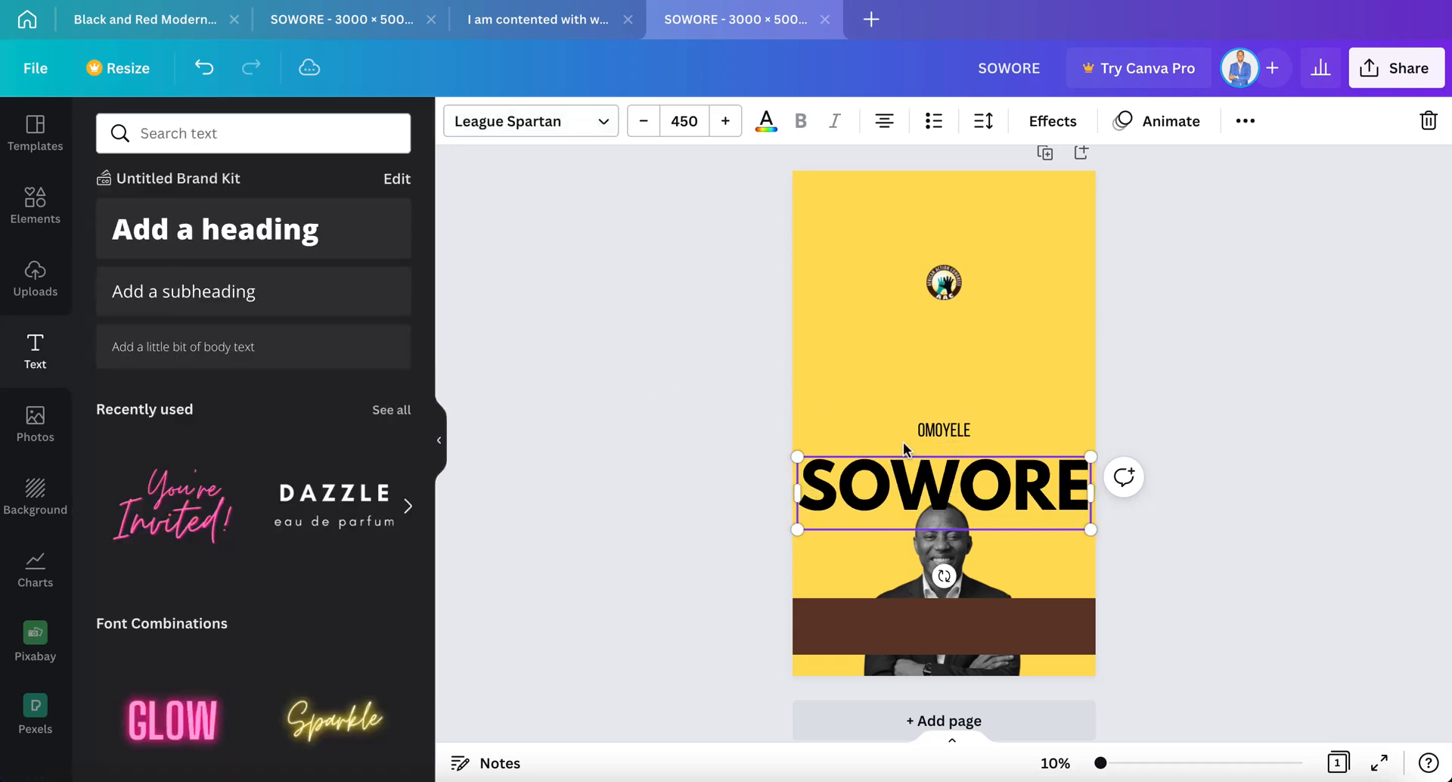
# Enlarge OMOYELE to font size 350 and place its widened text box just above SOWORE.
pyautogui.click(927, 435)
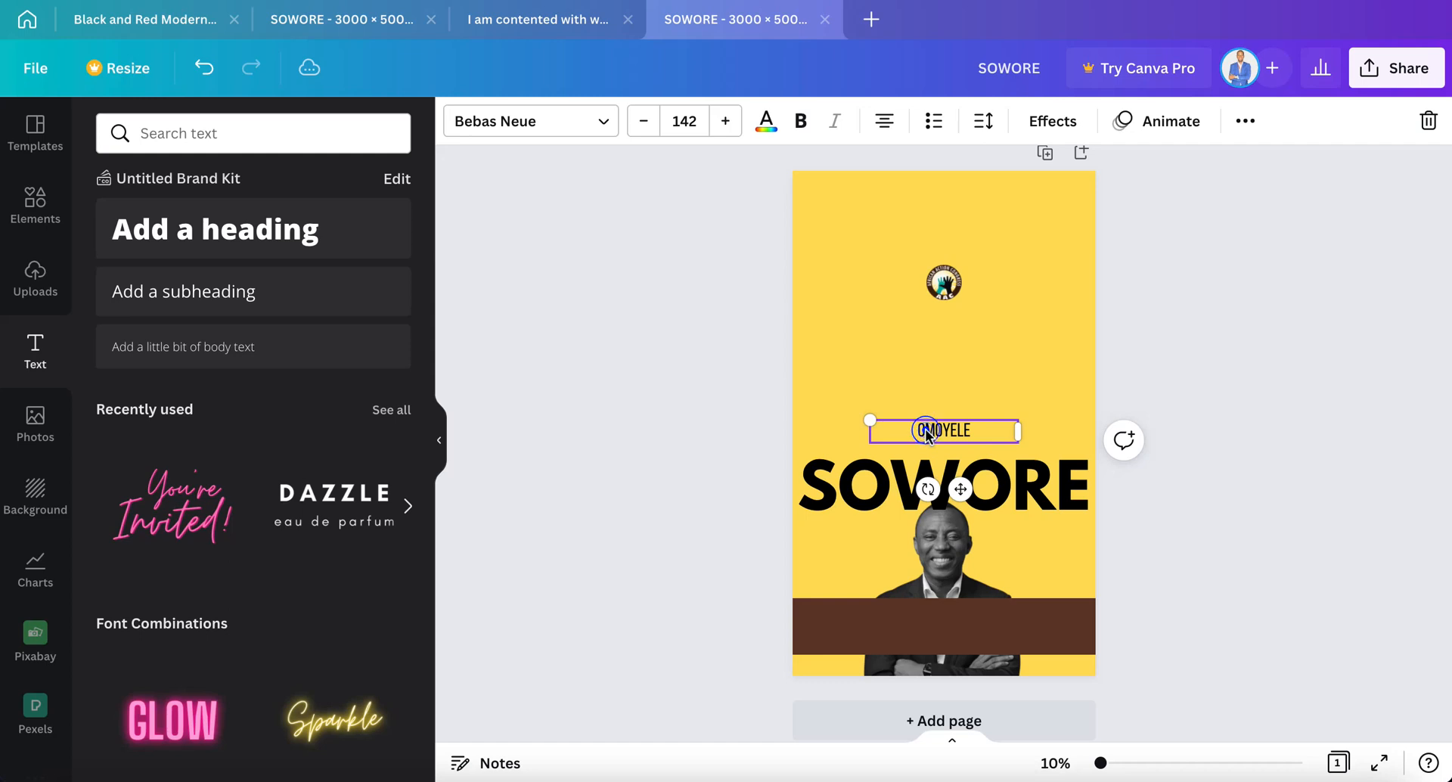
pyautogui.click(688, 111)
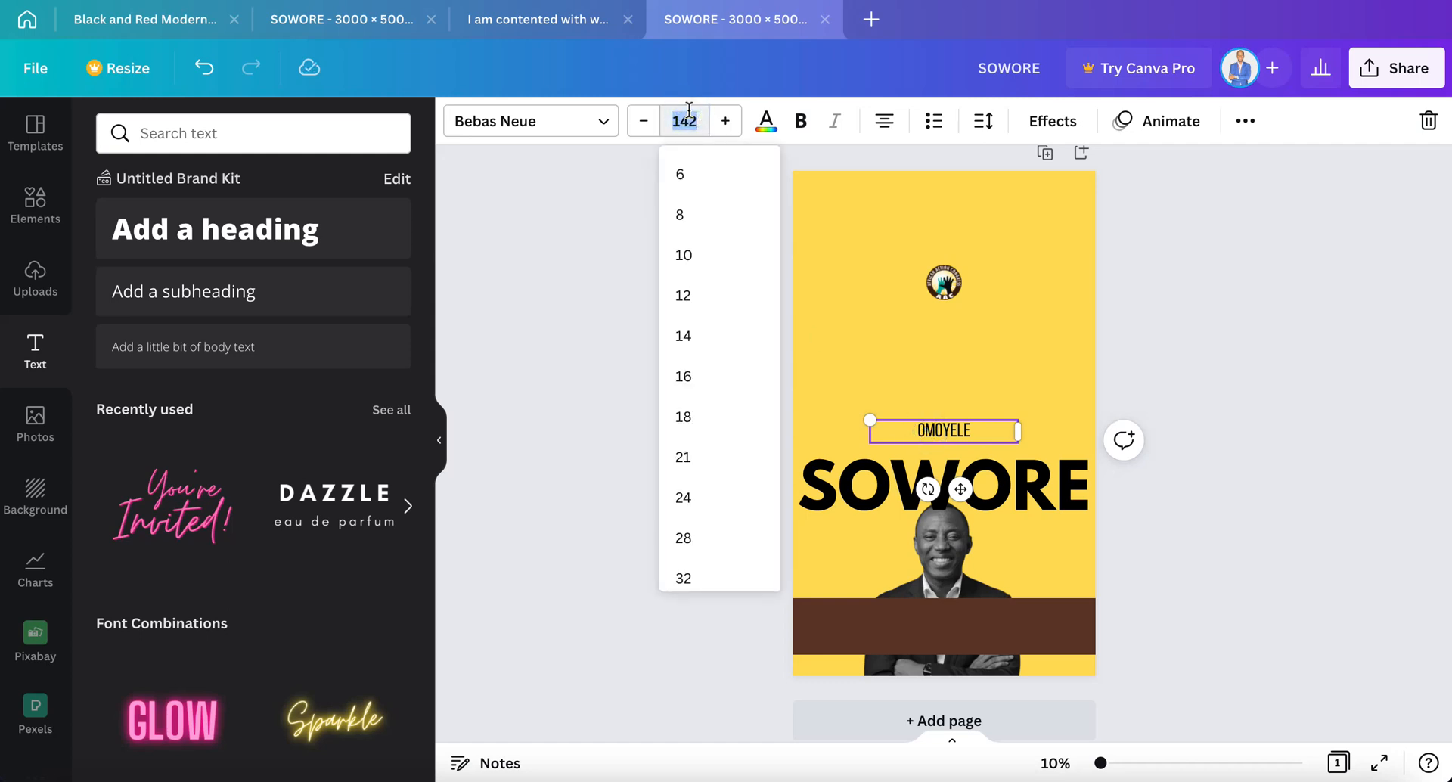
pyautogui.press('Return')
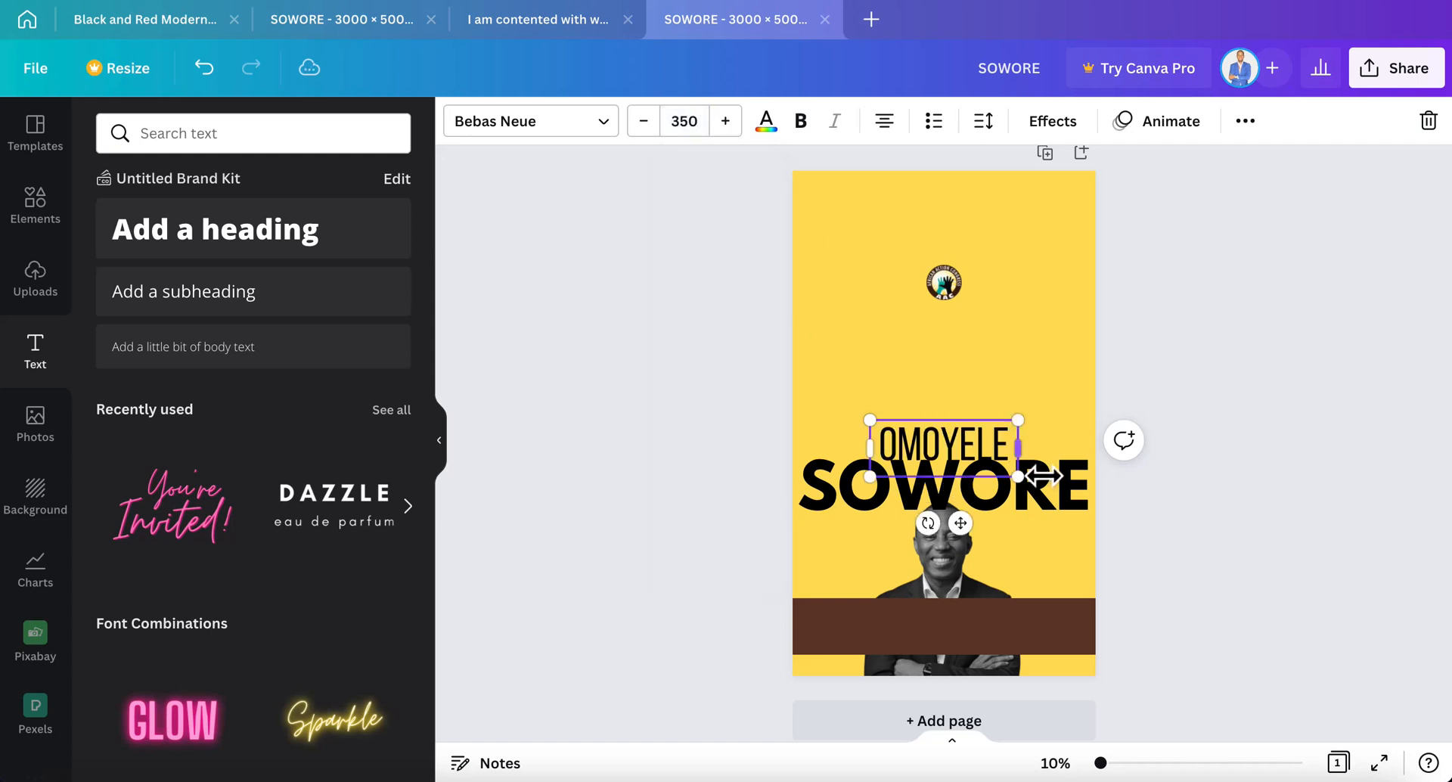
pyautogui.moveTo(1031, 461); pyautogui.dragTo(1077, 462)
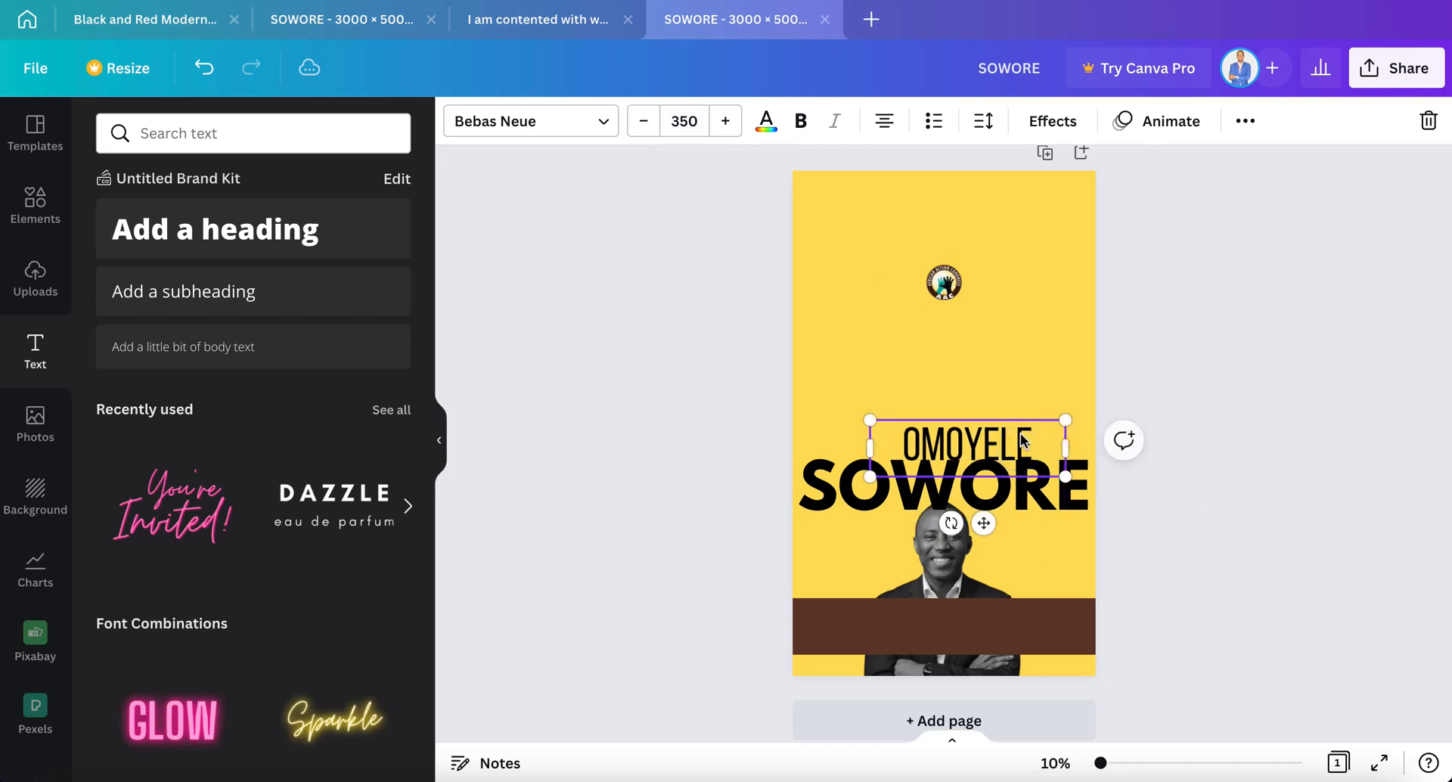
pyautogui.moveTo(978, 419); pyautogui.dragTo(937, 394)
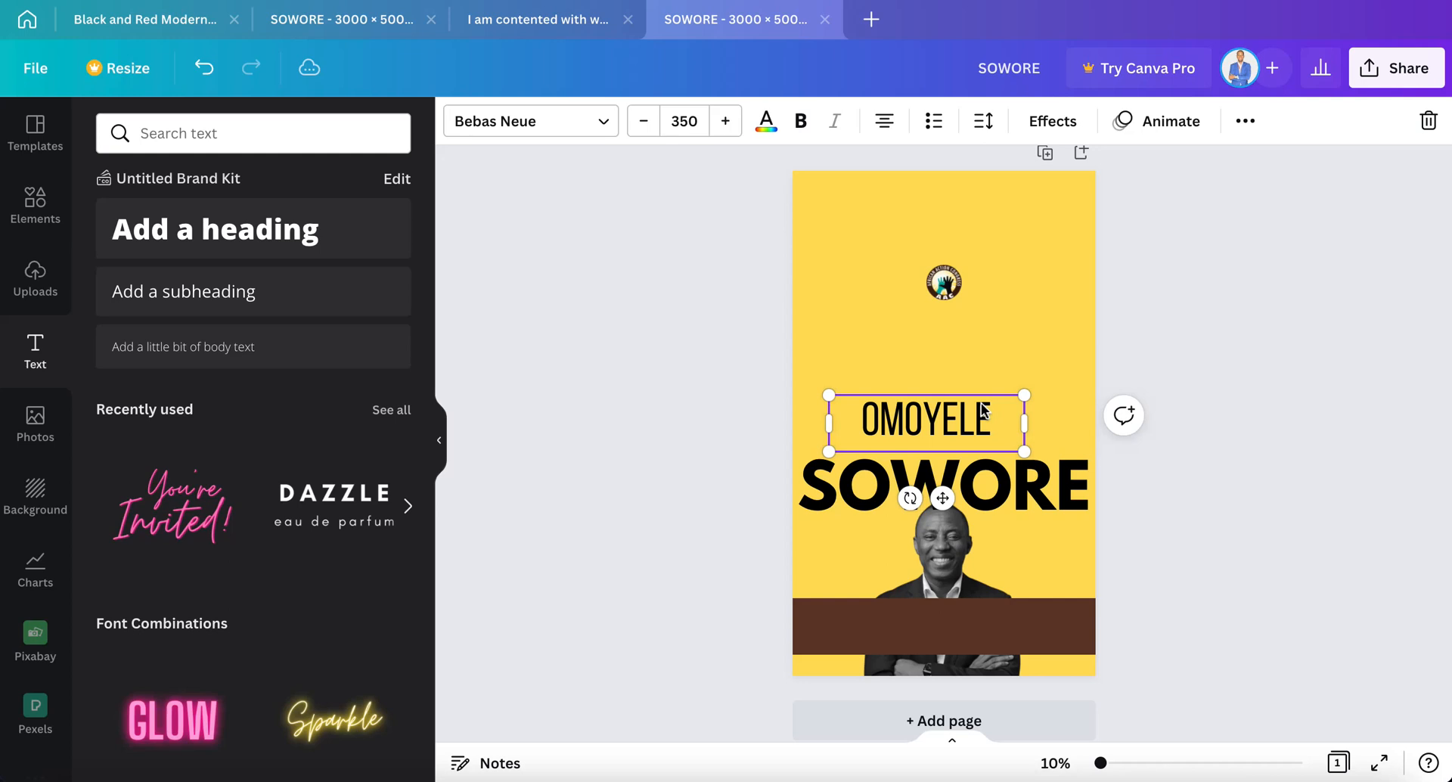
# Change the SOWORE heading's font to Anton and move it up close beneath OMOYELE, aligned with its centre.
pyautogui.click(985, 473)
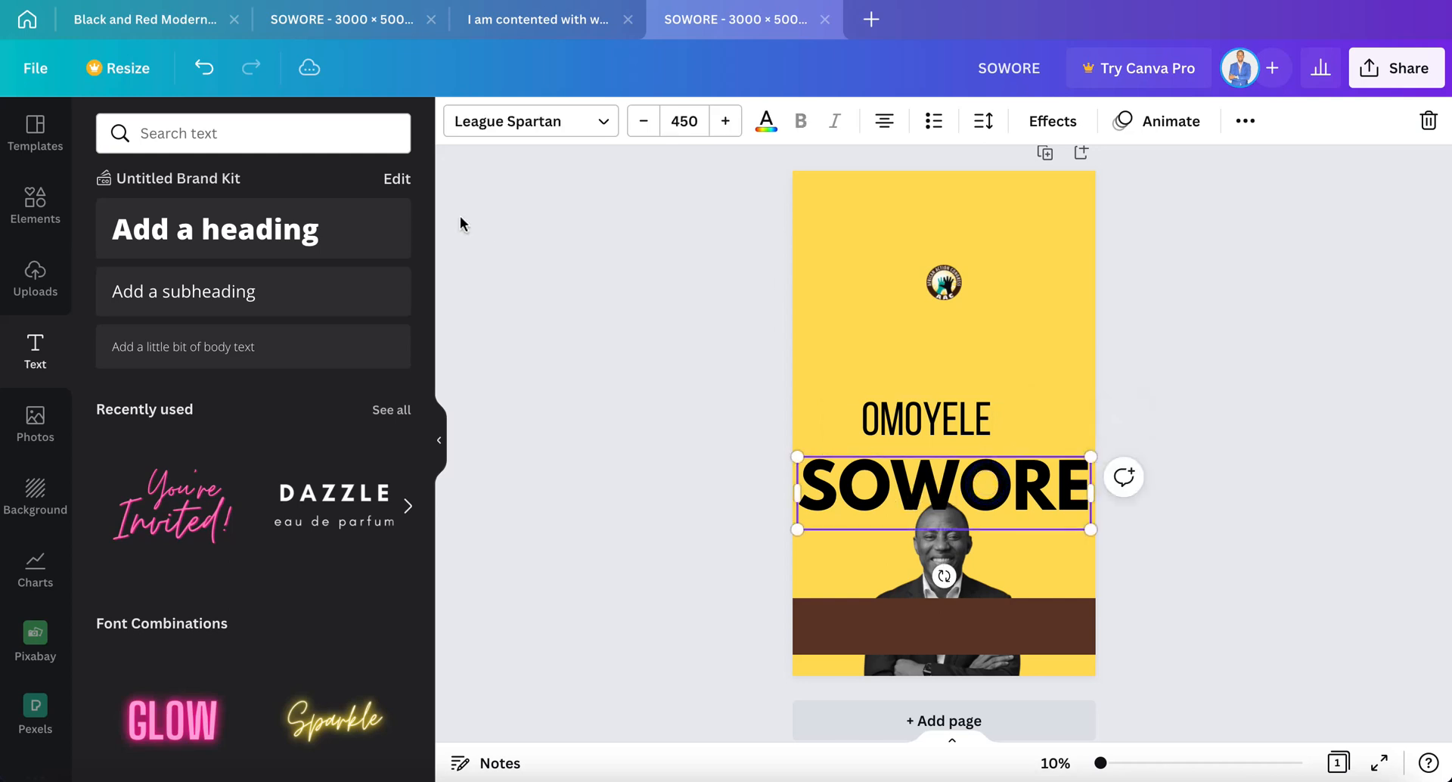
pyautogui.click(601, 120)
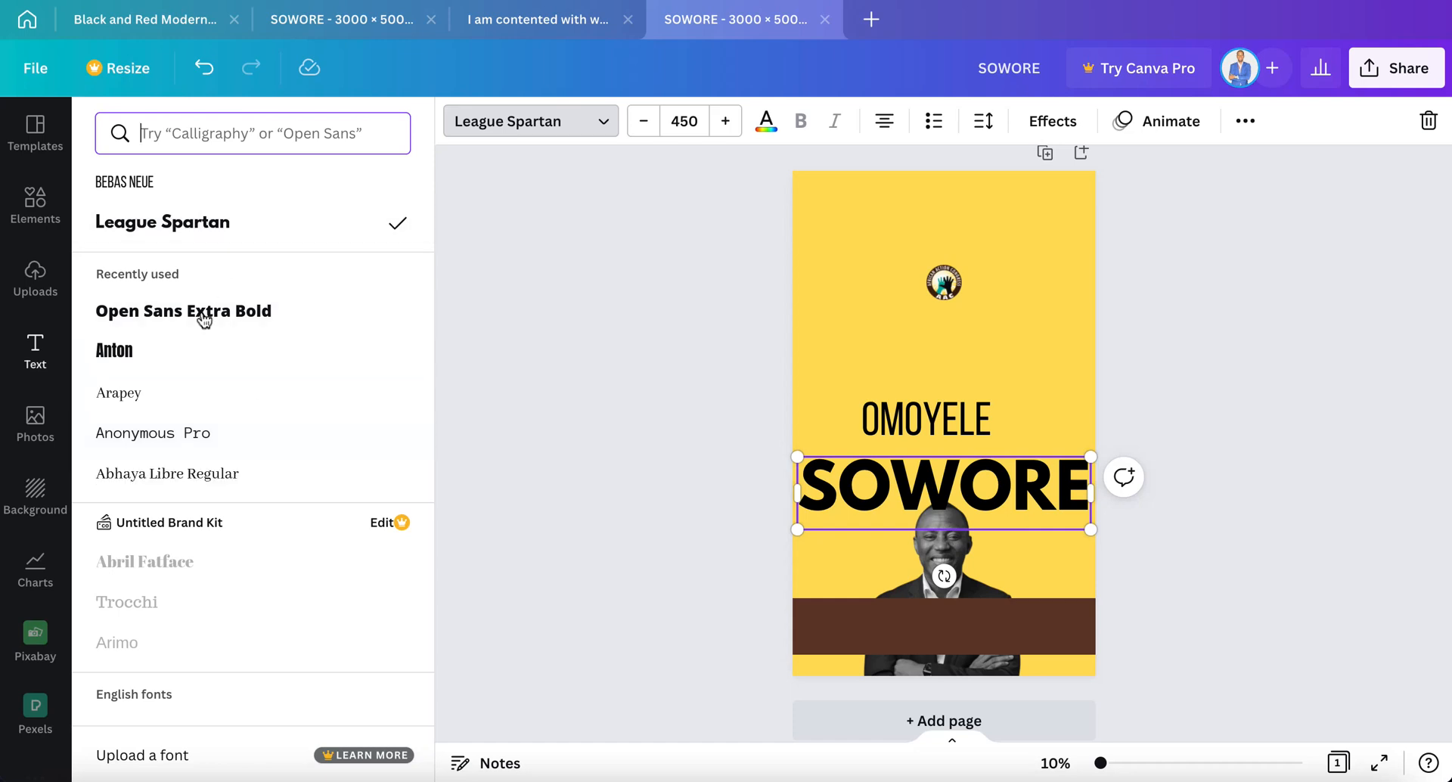
pyautogui.click(163, 350)
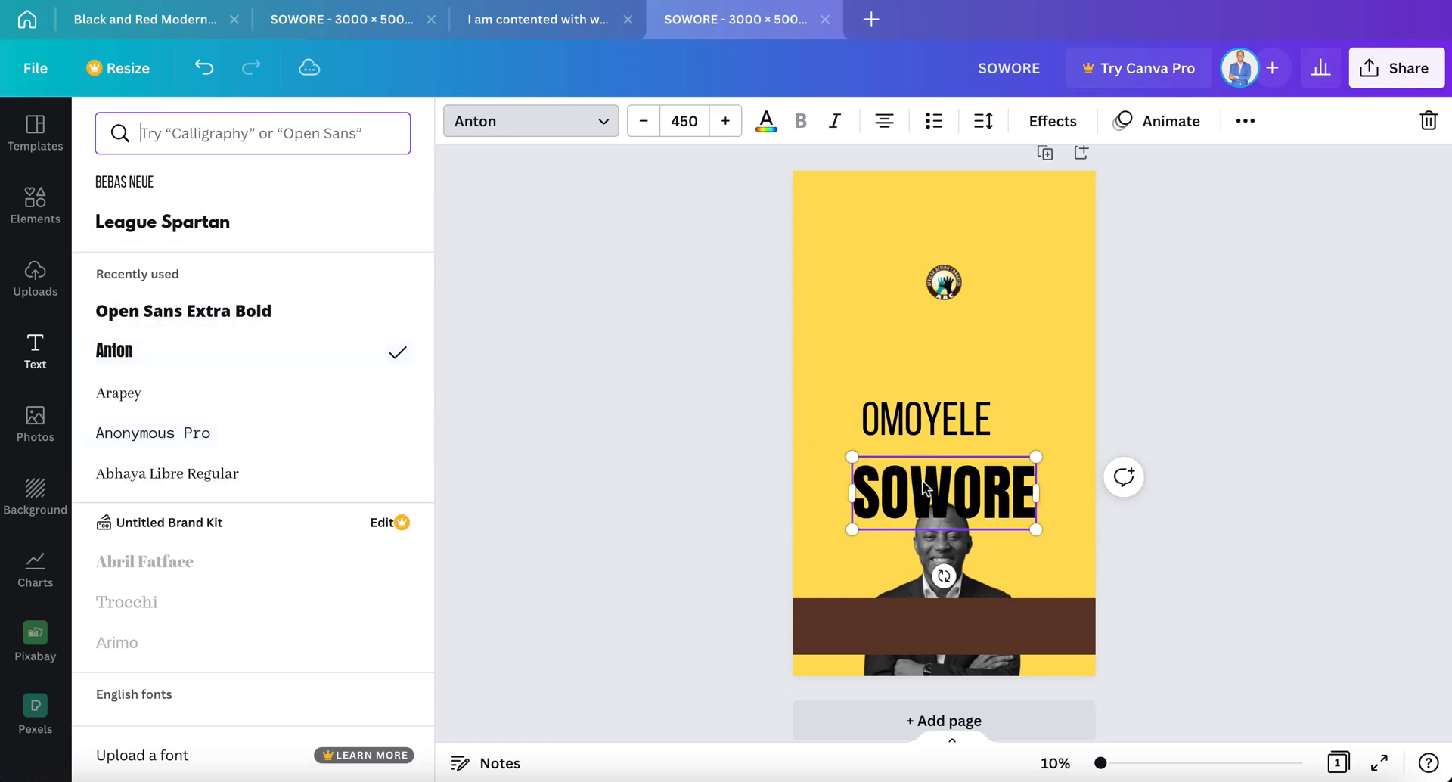
pyautogui.moveTo(932, 481); pyautogui.dragTo(914, 463)
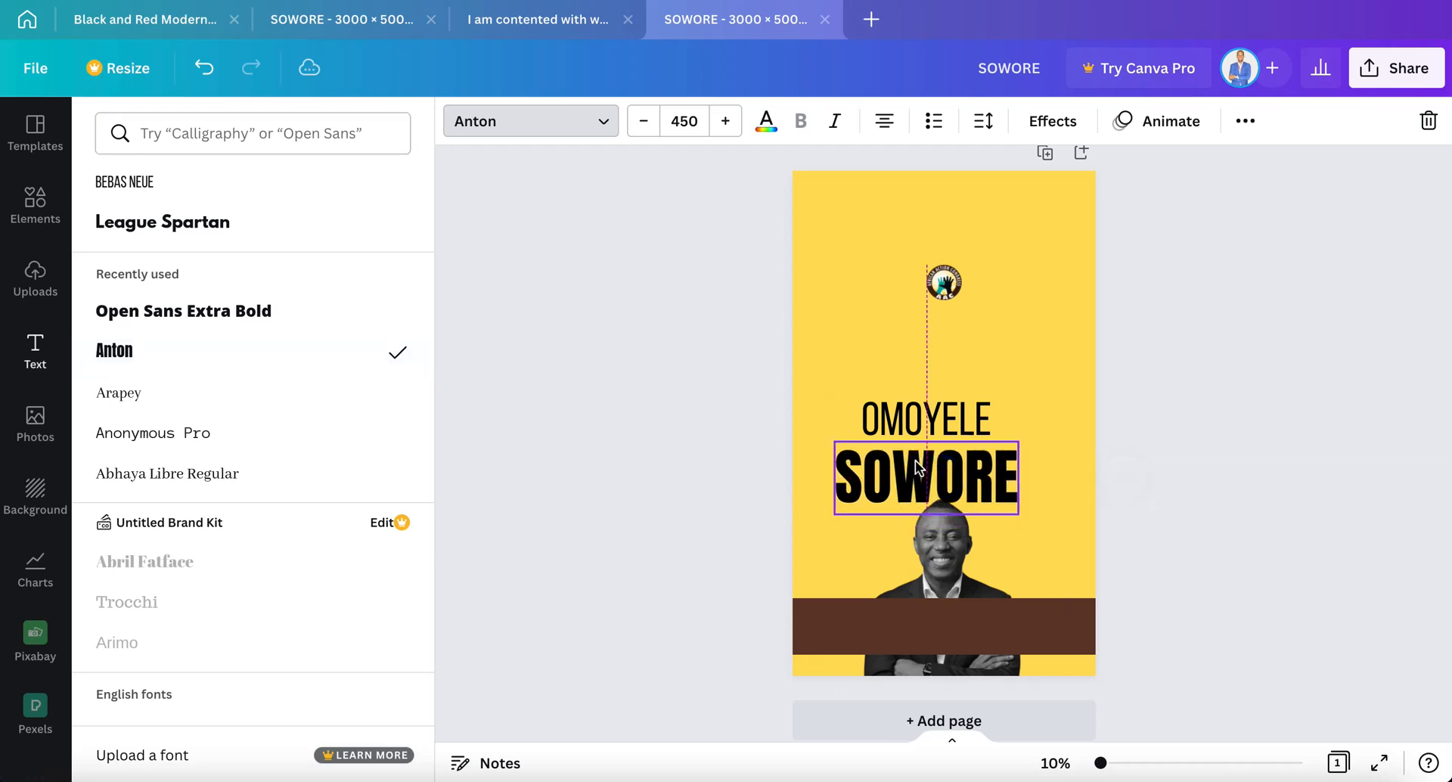
# Set the SOWORE heading to font size 800 and widen its text box to fit the word on one line.
pyautogui.click(700, 122)
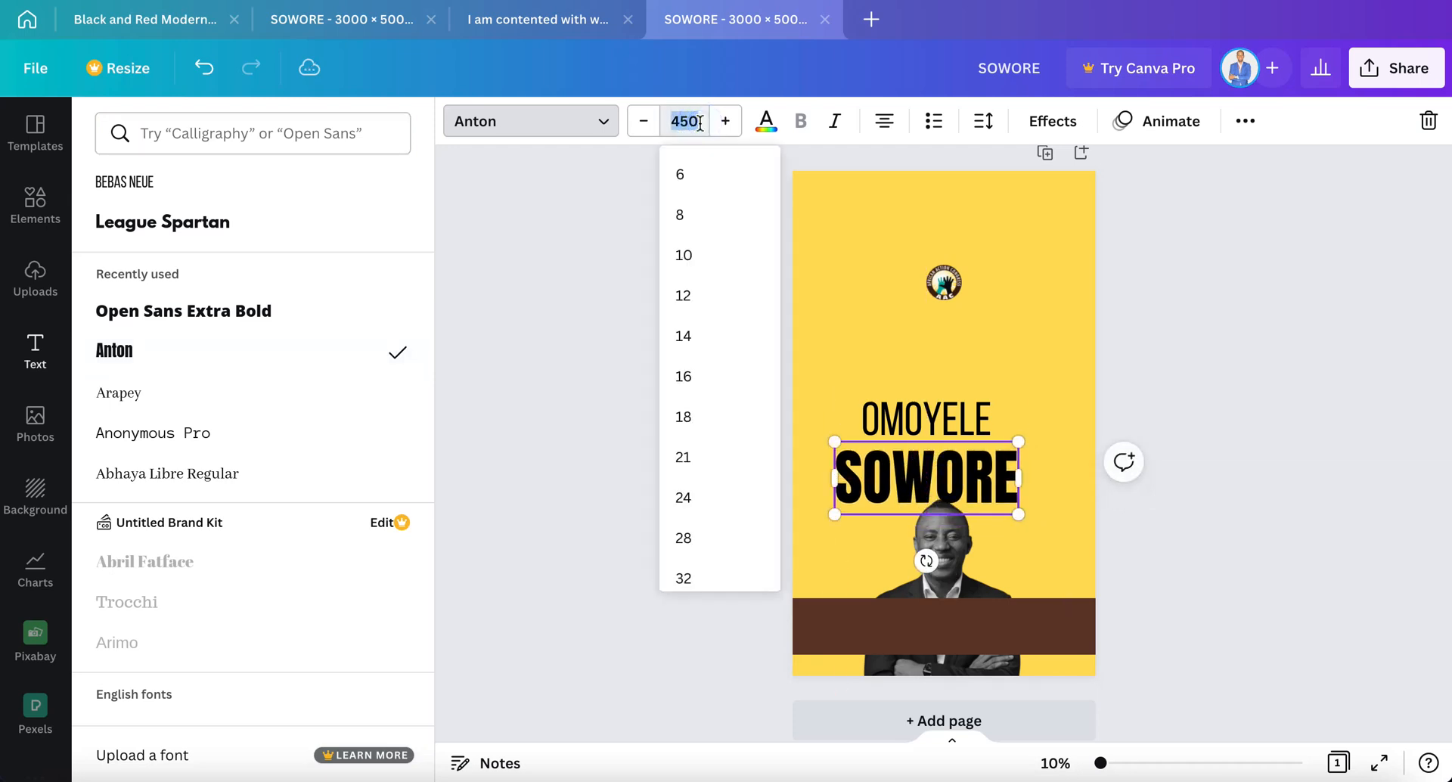
pyautogui.write('800')
pyautogui.press('Return')
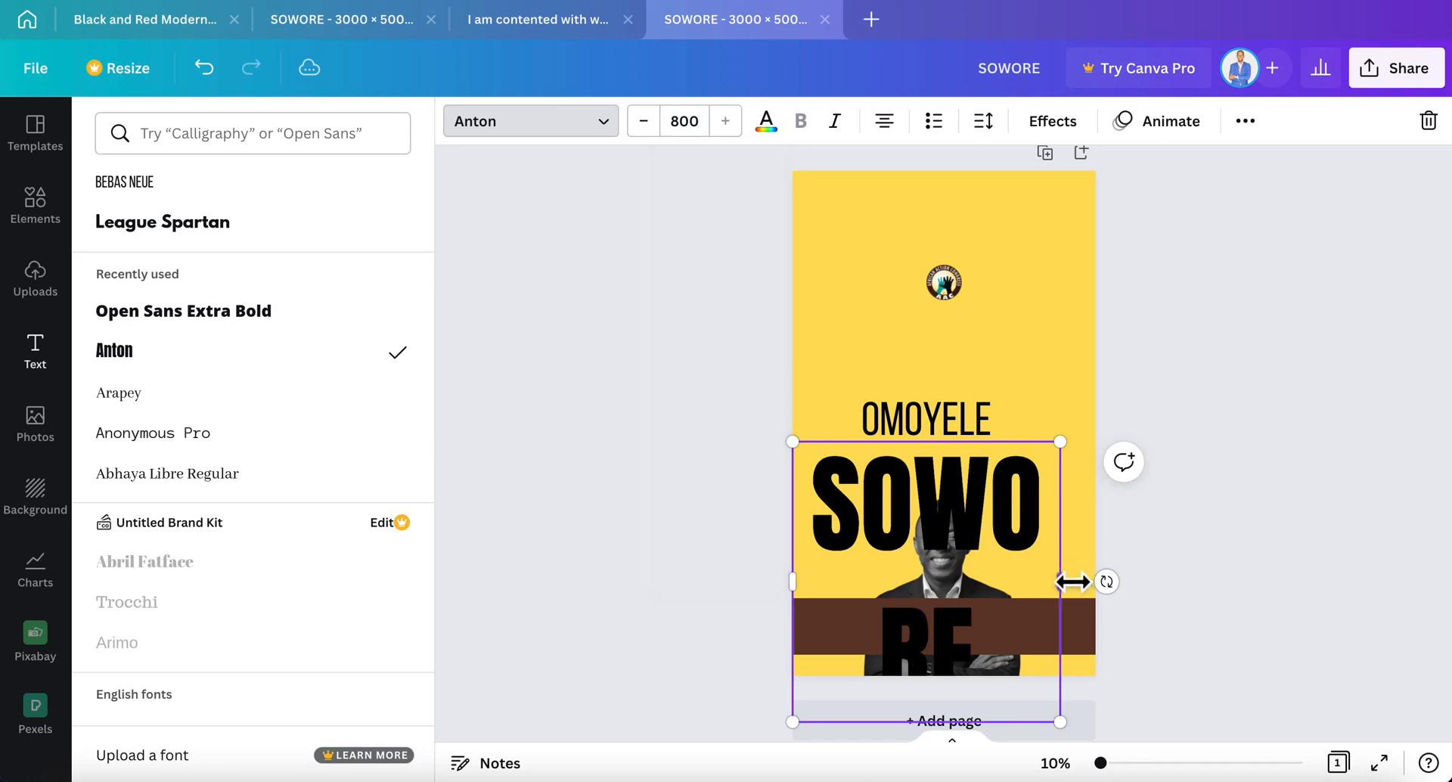
pyautogui.moveTo(1072, 582); pyautogui.dragTo(1141, 558)
# Reduce the SOWORE heading's font size to 650 after trying 750.
pyautogui.click(693, 119)
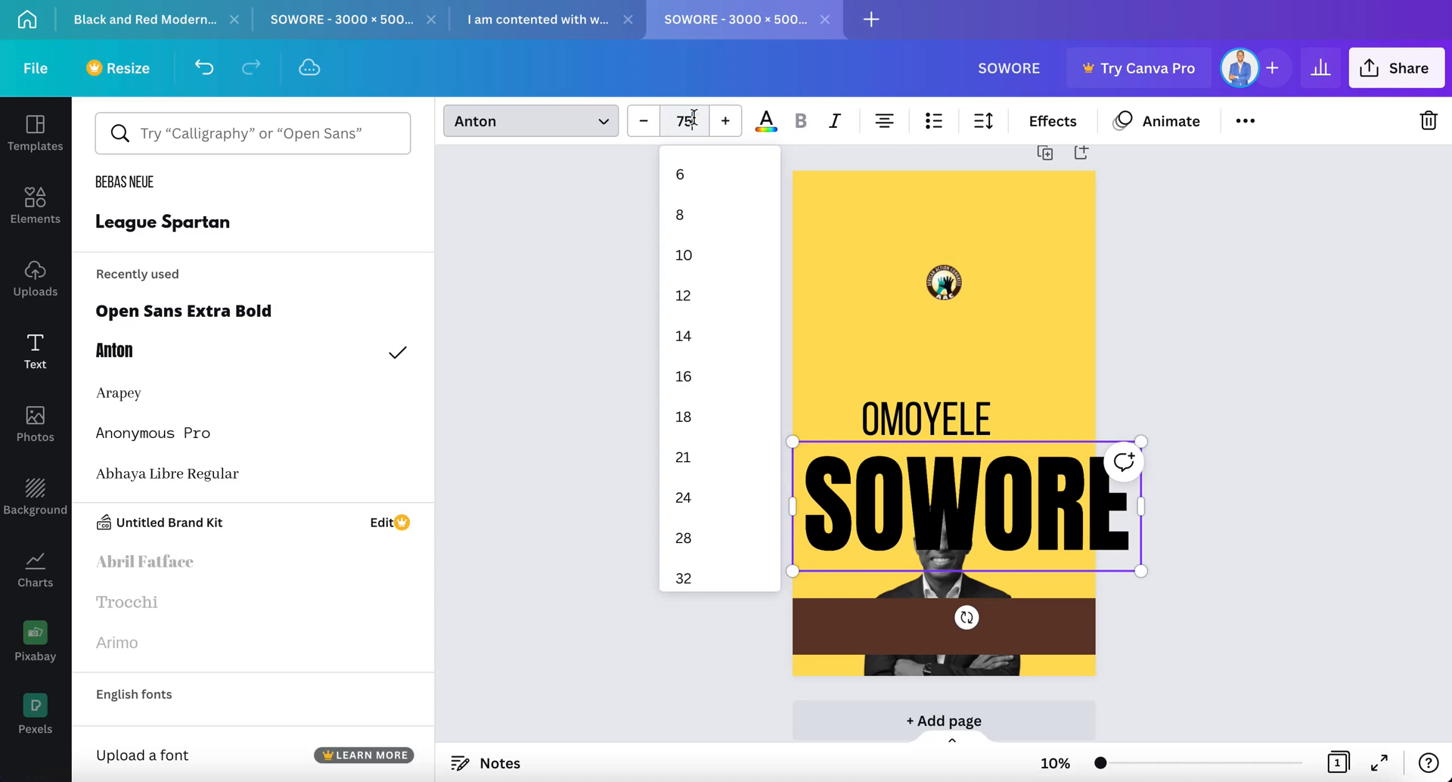
pyautogui.write('750')
pyautogui.press('Return')
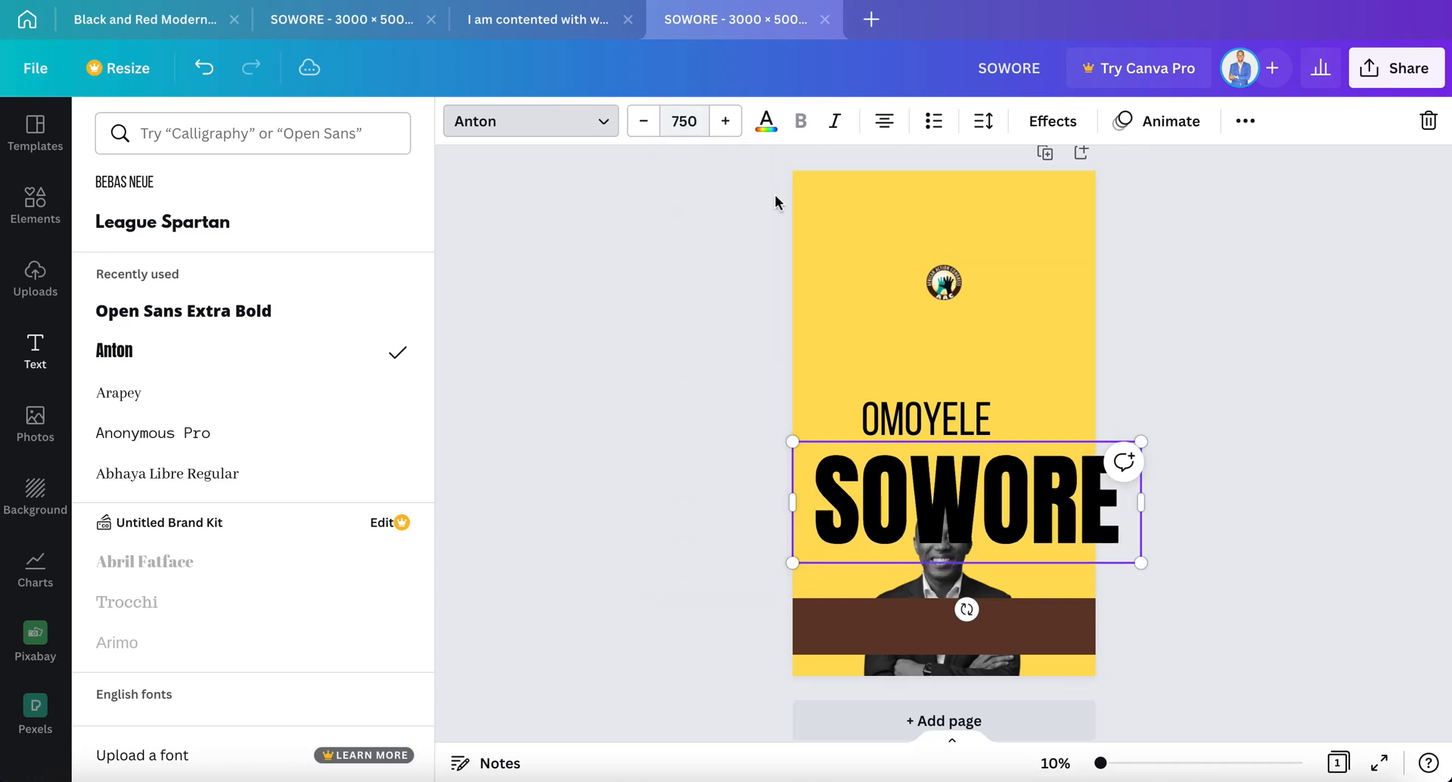
pyautogui.click(697, 118)
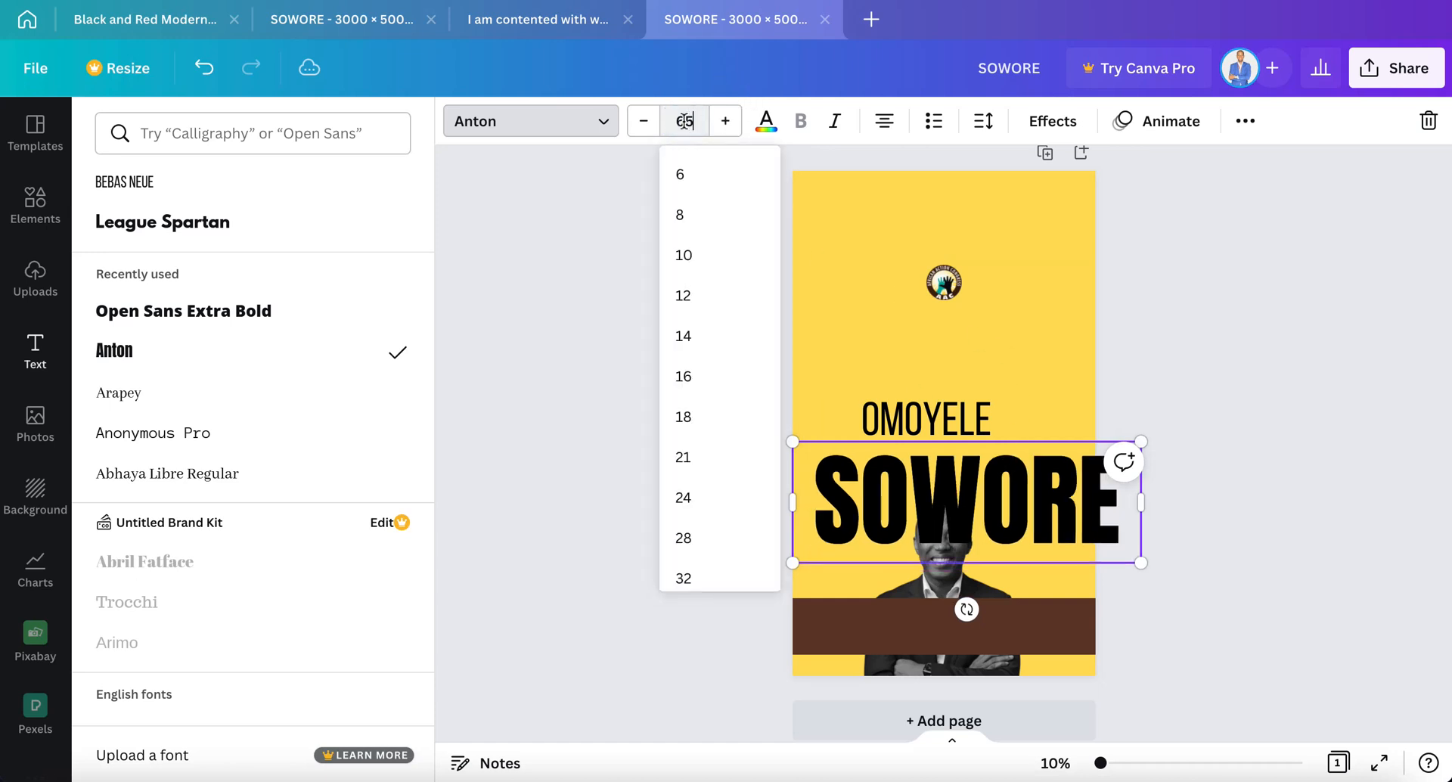
pyautogui.write('650')
pyautogui.press('Return')
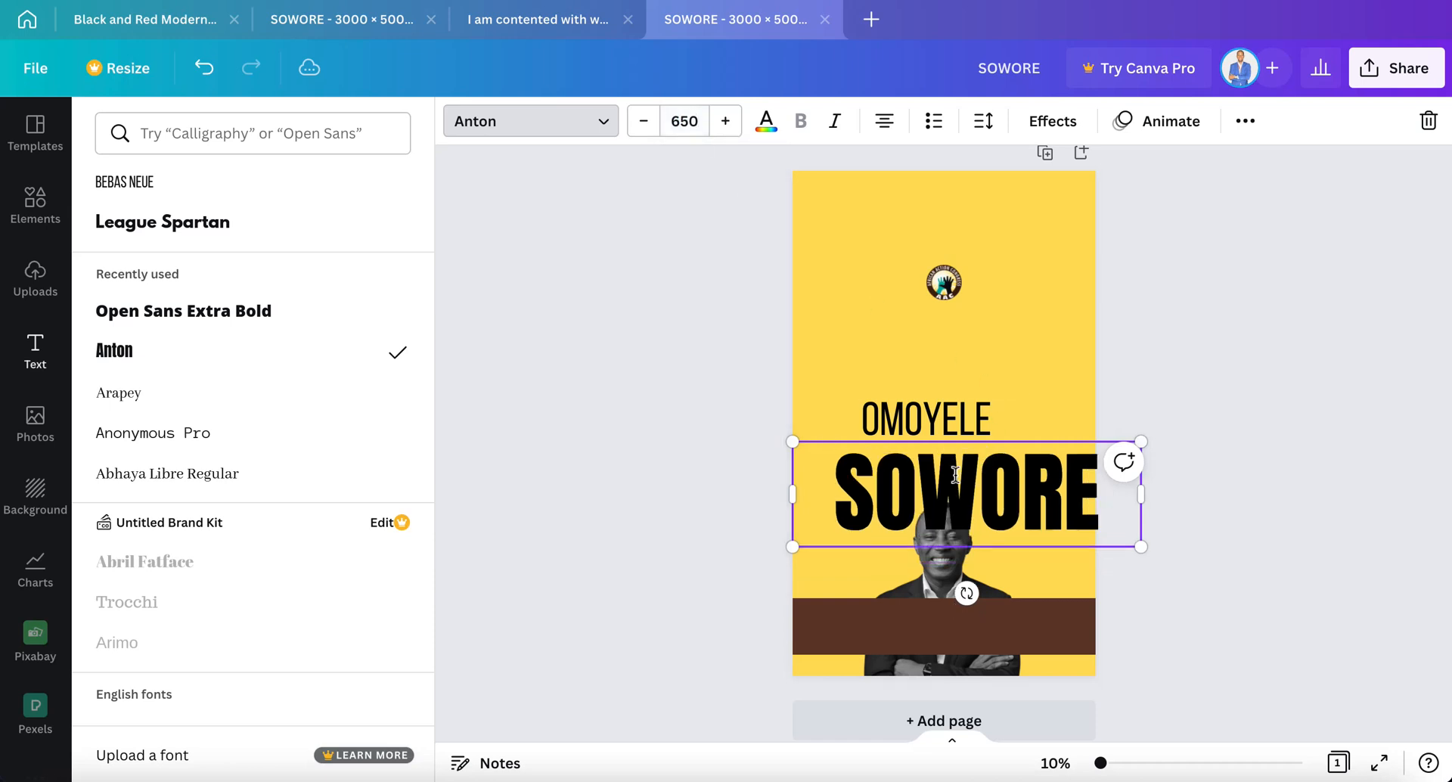
# Centre the SOWORE heading horizontally on the page, overlapping the top of the portrait's head.
pyautogui.moveTo(980, 475); pyautogui.dragTo(939, 472)
pyautogui.press('Escape')
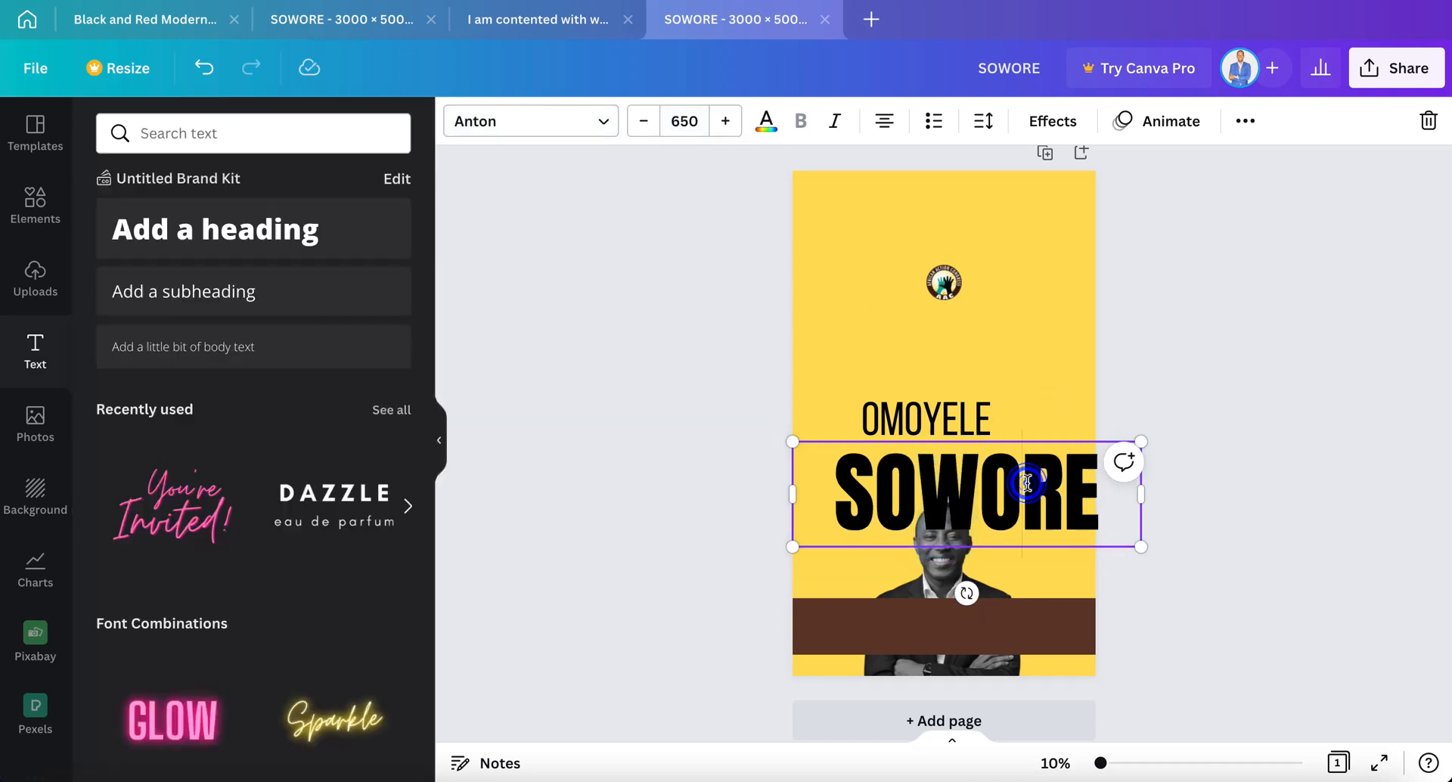
pyautogui.click(1041, 347)
pyautogui.moveTo(1029, 532); pyautogui.dragTo(1003, 528)
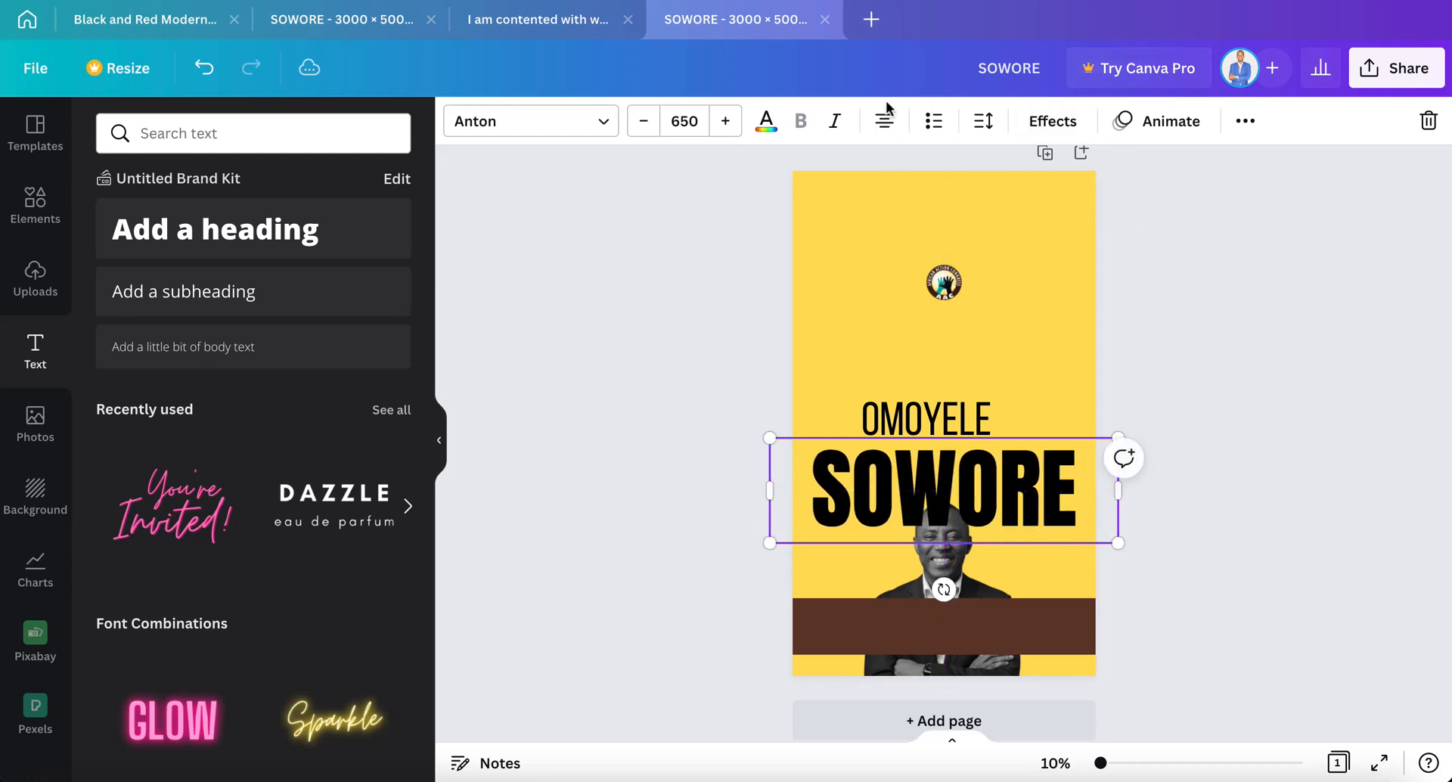
# Send the SOWORE heading backward so it sits behind the portrait's head.
pyautogui.click(771, 239)
pyautogui.click(905, 474)
pyautogui.click(1245, 121)
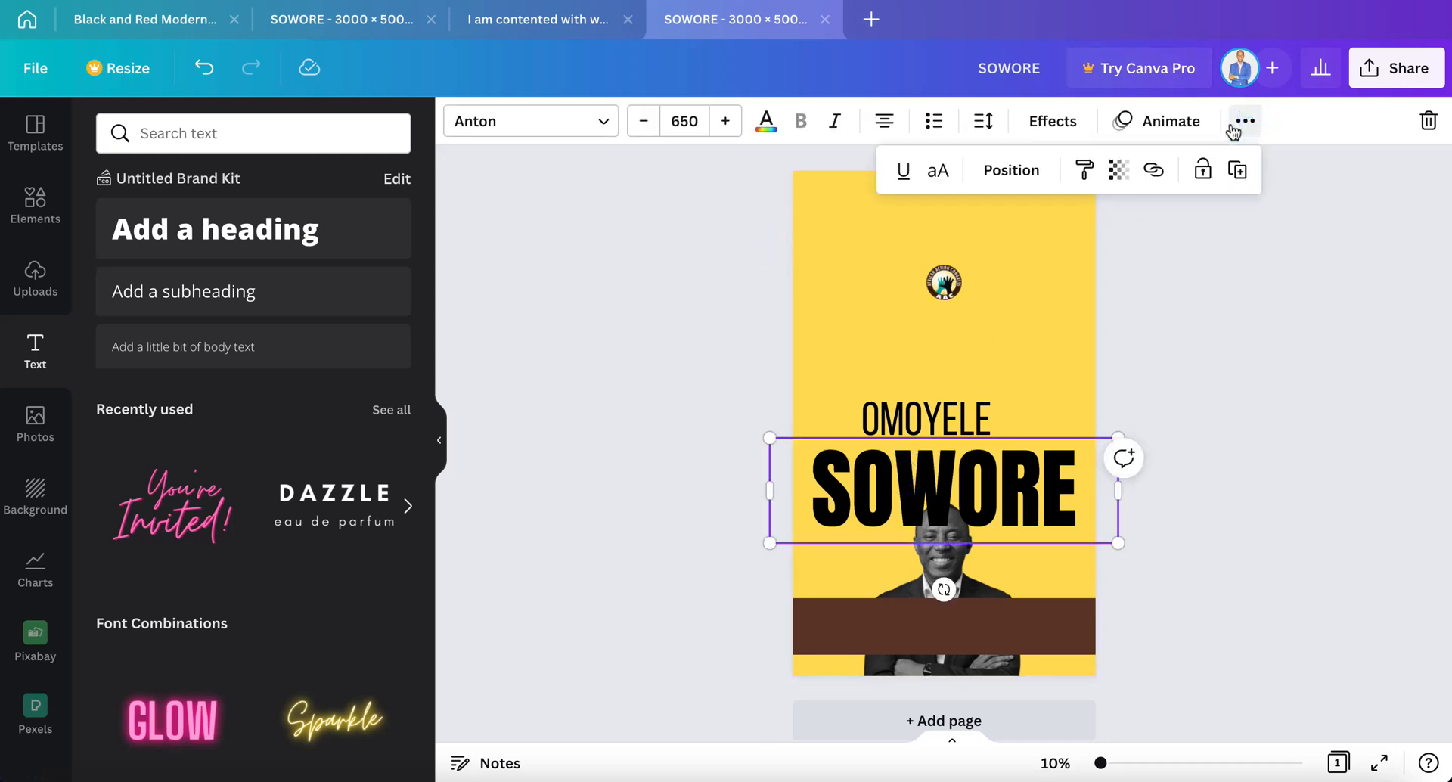
pyautogui.click(1011, 170)
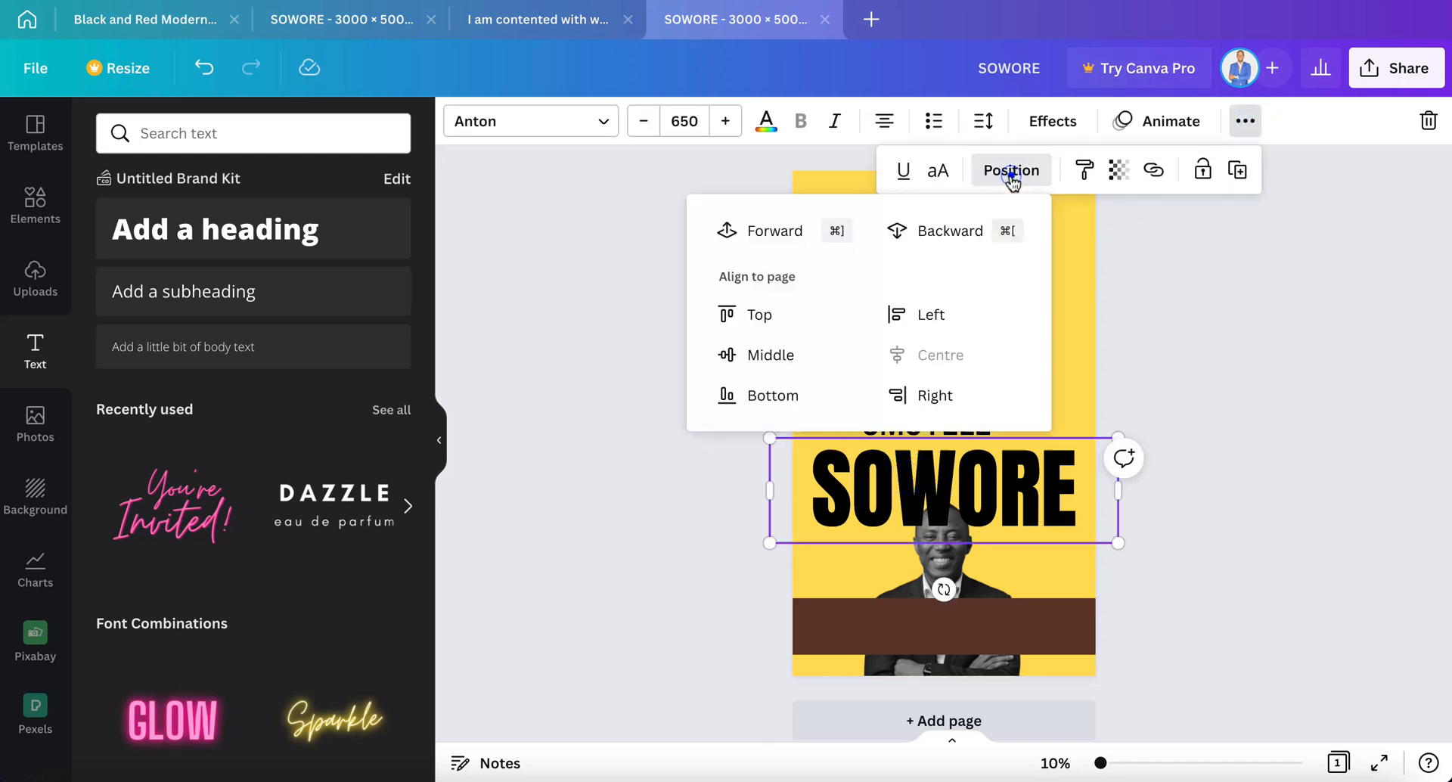
pyautogui.click(934, 232)
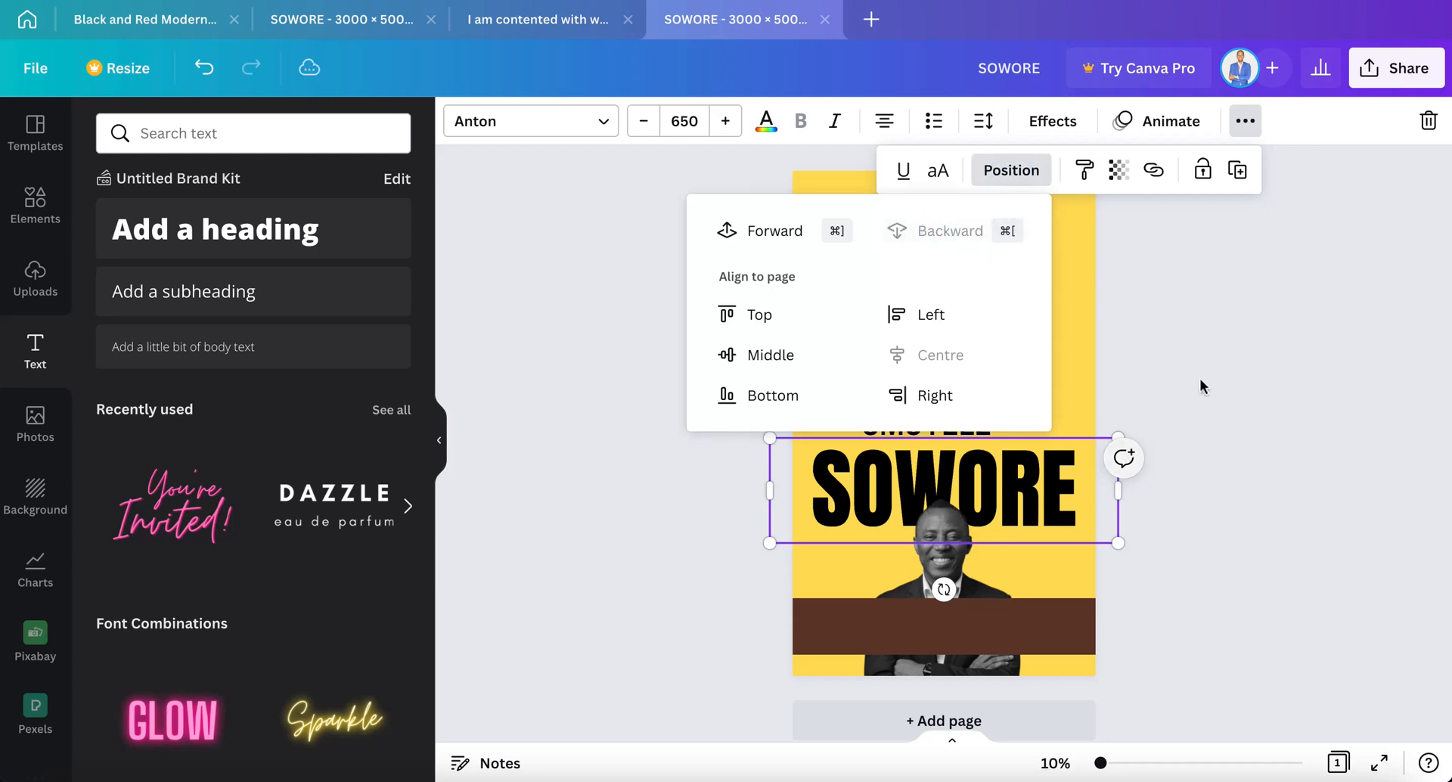
pyautogui.click(1232, 361)
# Set the OMOYELE heading to font size 600 and widen its text box to one line, centred above SOWORE.
pyautogui.click(966, 406)
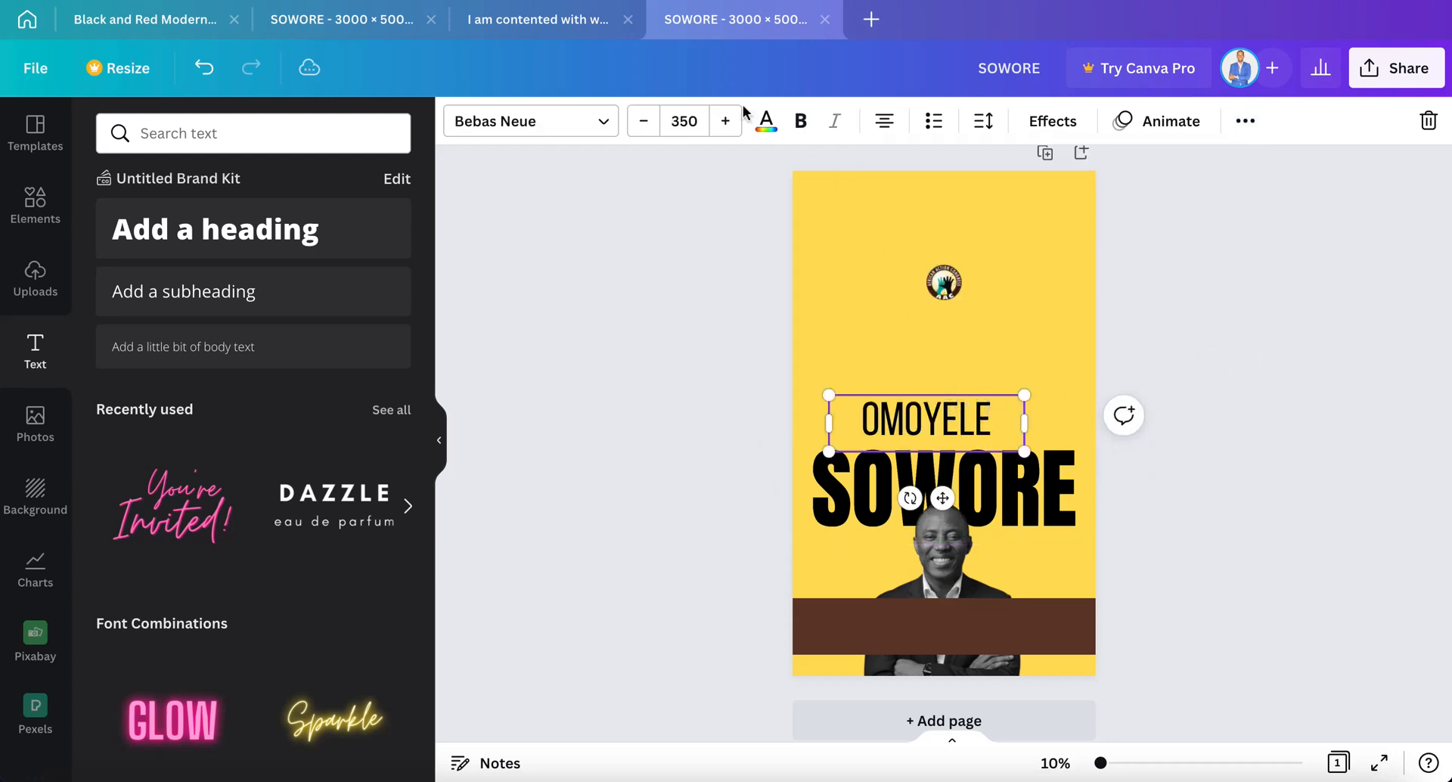
pyautogui.click(690, 115)
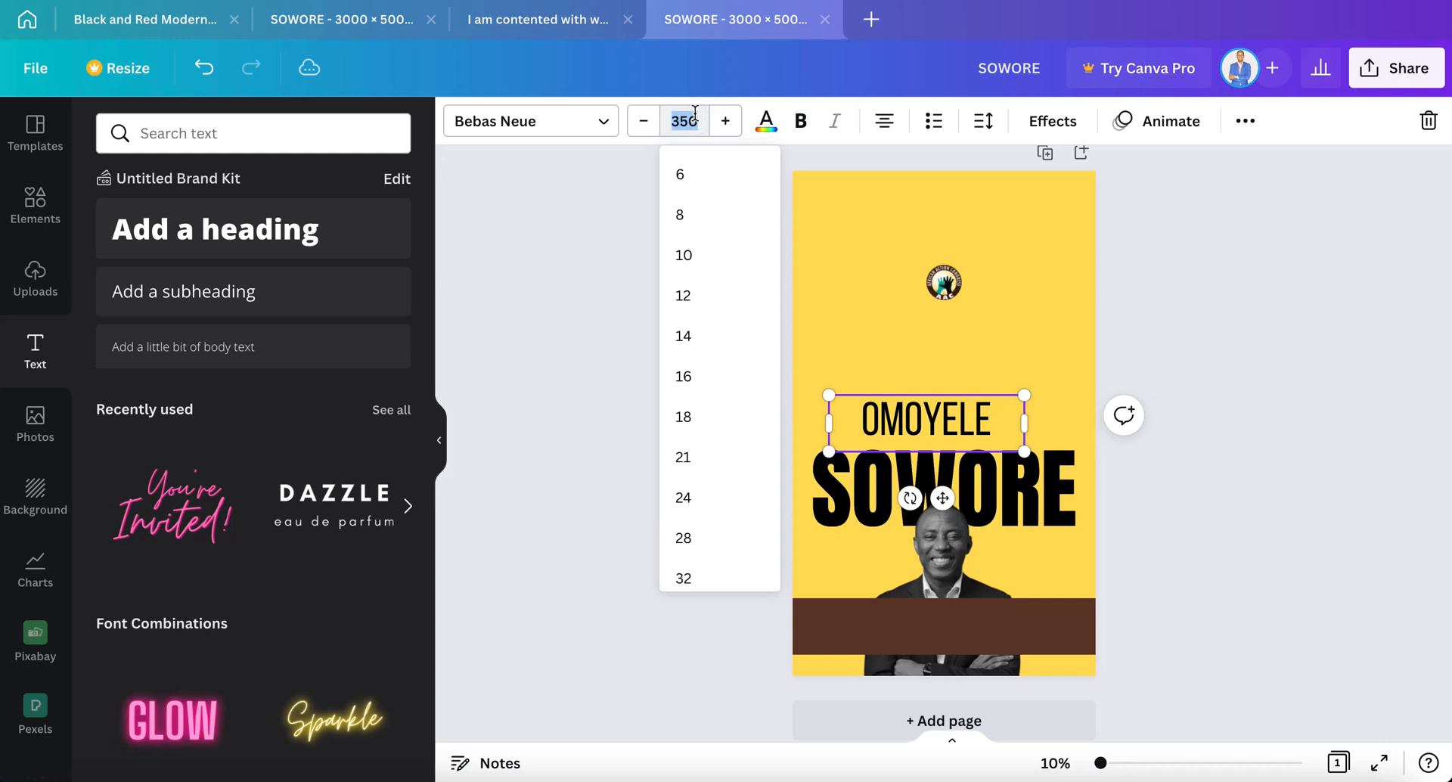
pyautogui.write('600')
pyautogui.press('Return')
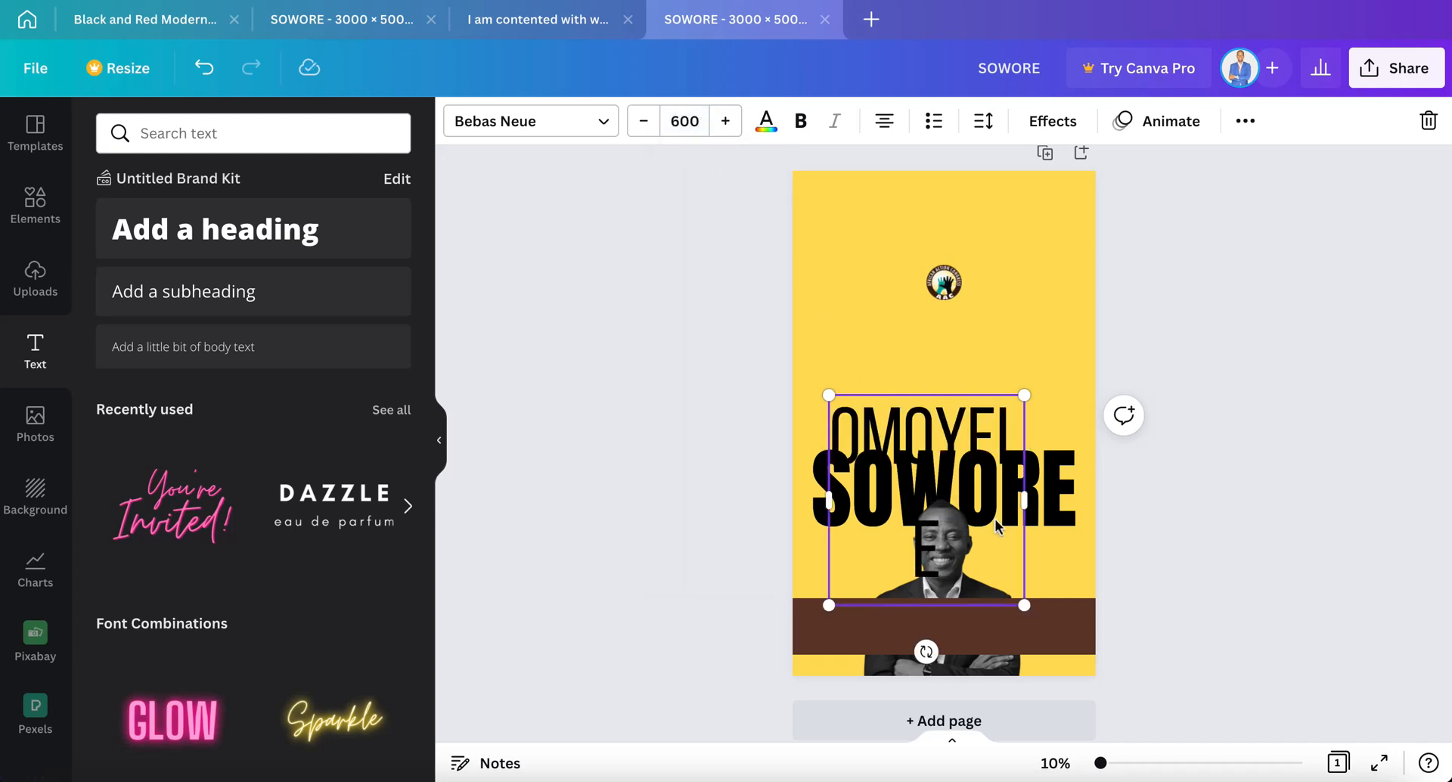
pyautogui.moveTo(991, 418); pyautogui.dragTo(1004, 417)
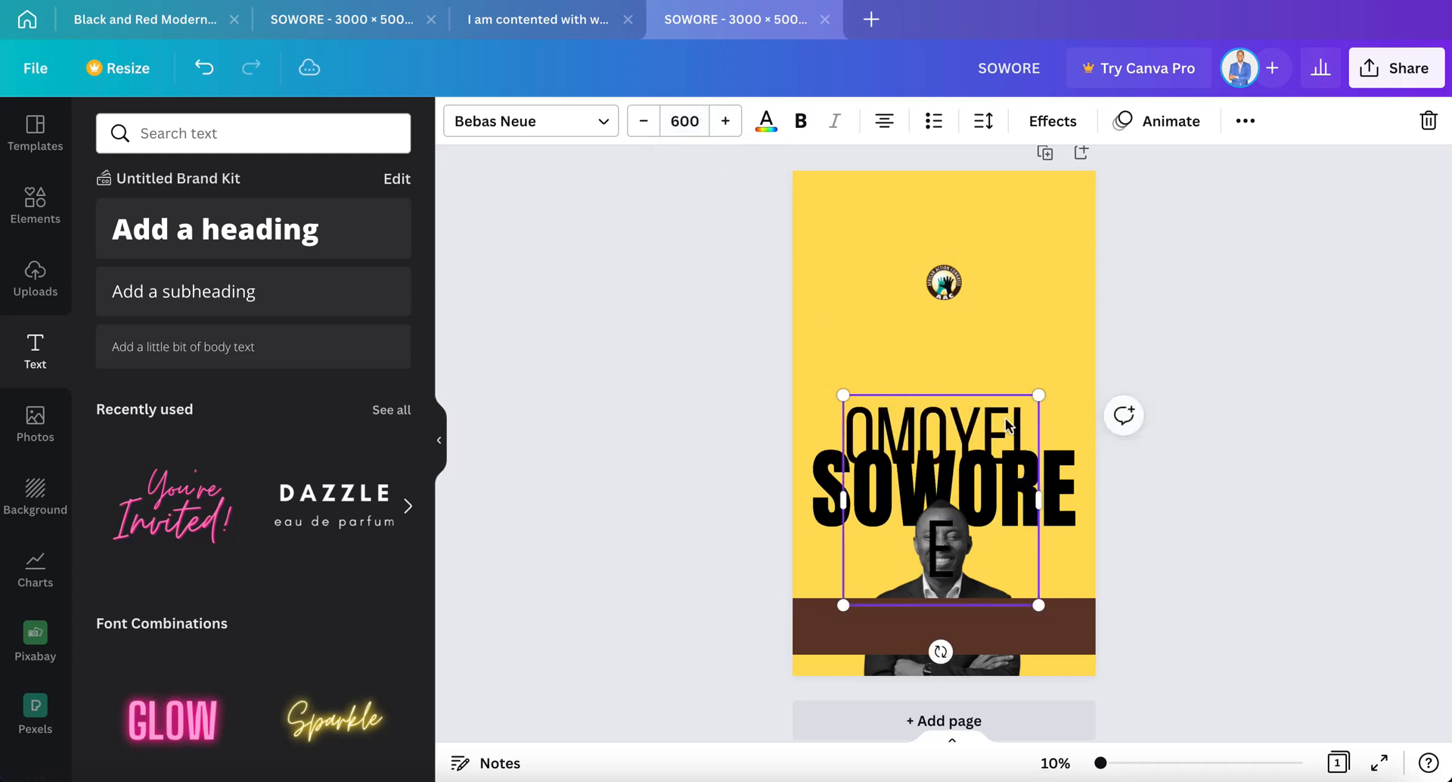
pyautogui.moveTo(1053, 520); pyautogui.dragTo(1153, 499)
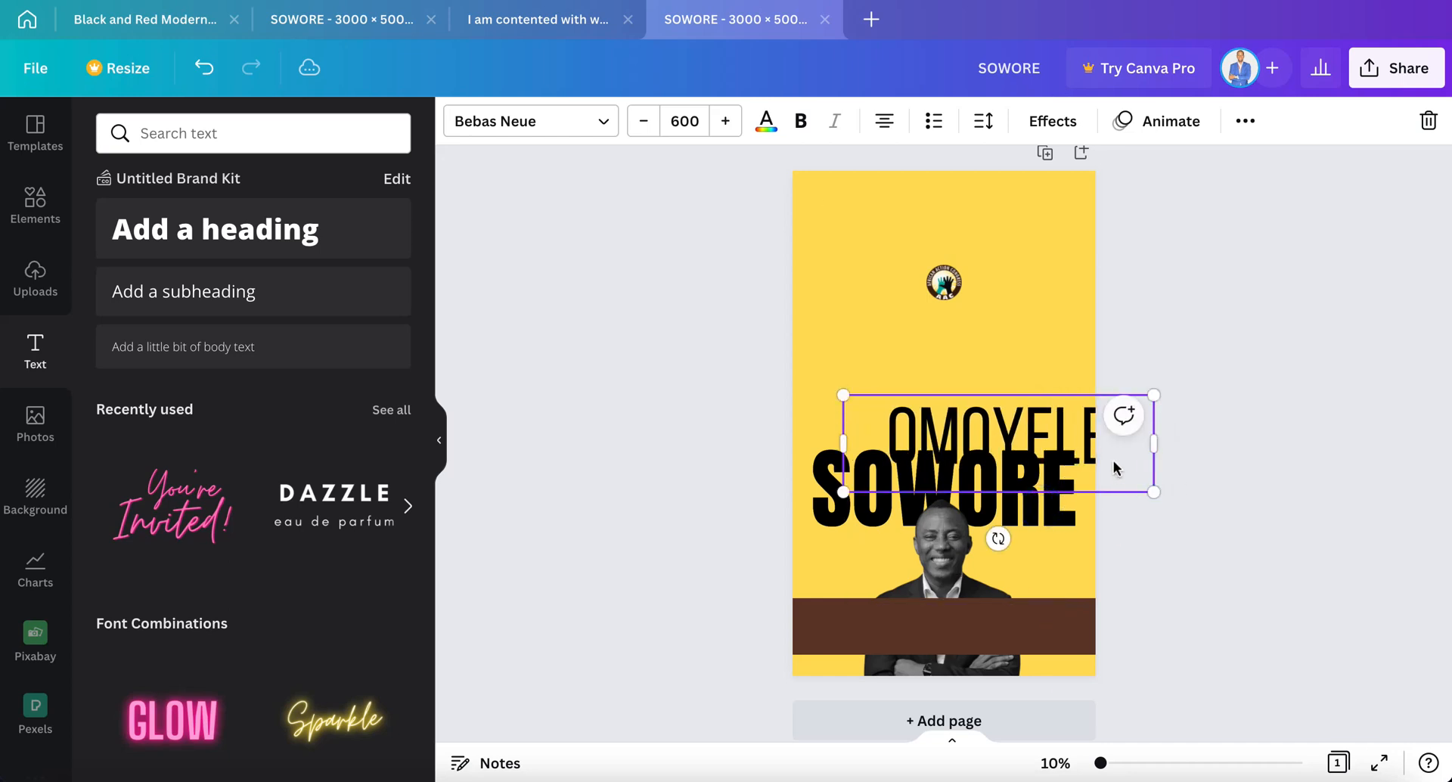
pyautogui.moveTo(1075, 446); pyautogui.dragTo(1027, 424)
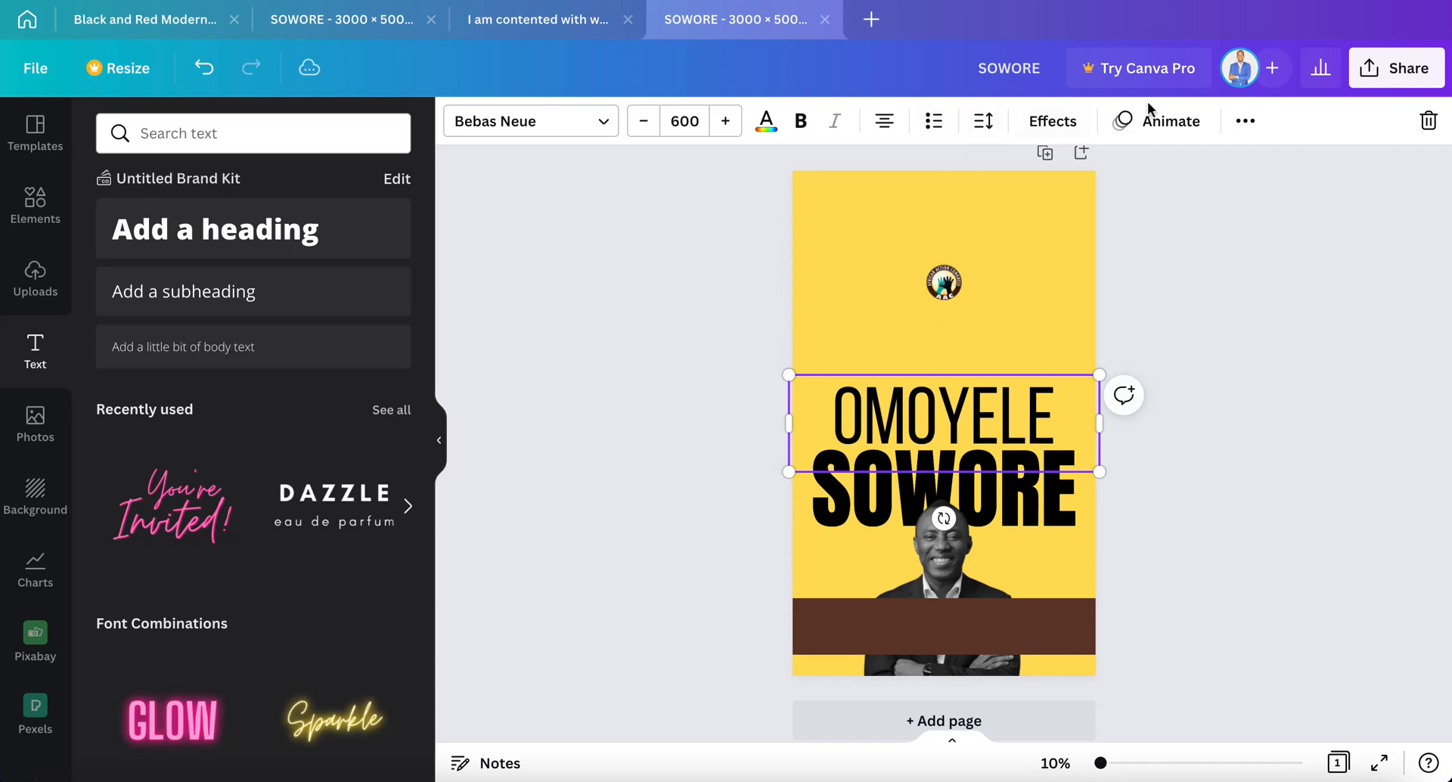
pyautogui.click(1052, 124)
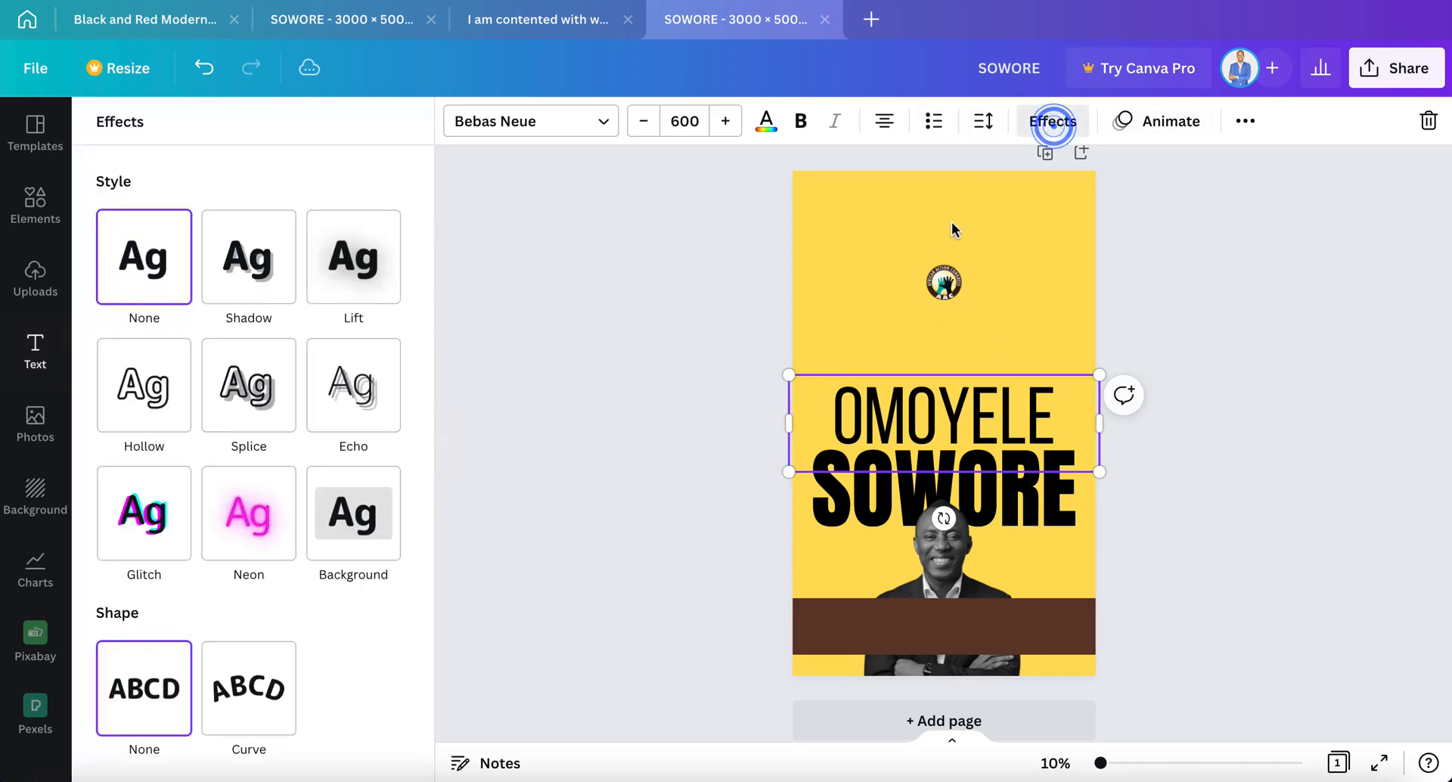
pyautogui.click(1053, 123)
pyautogui.click(1244, 122)
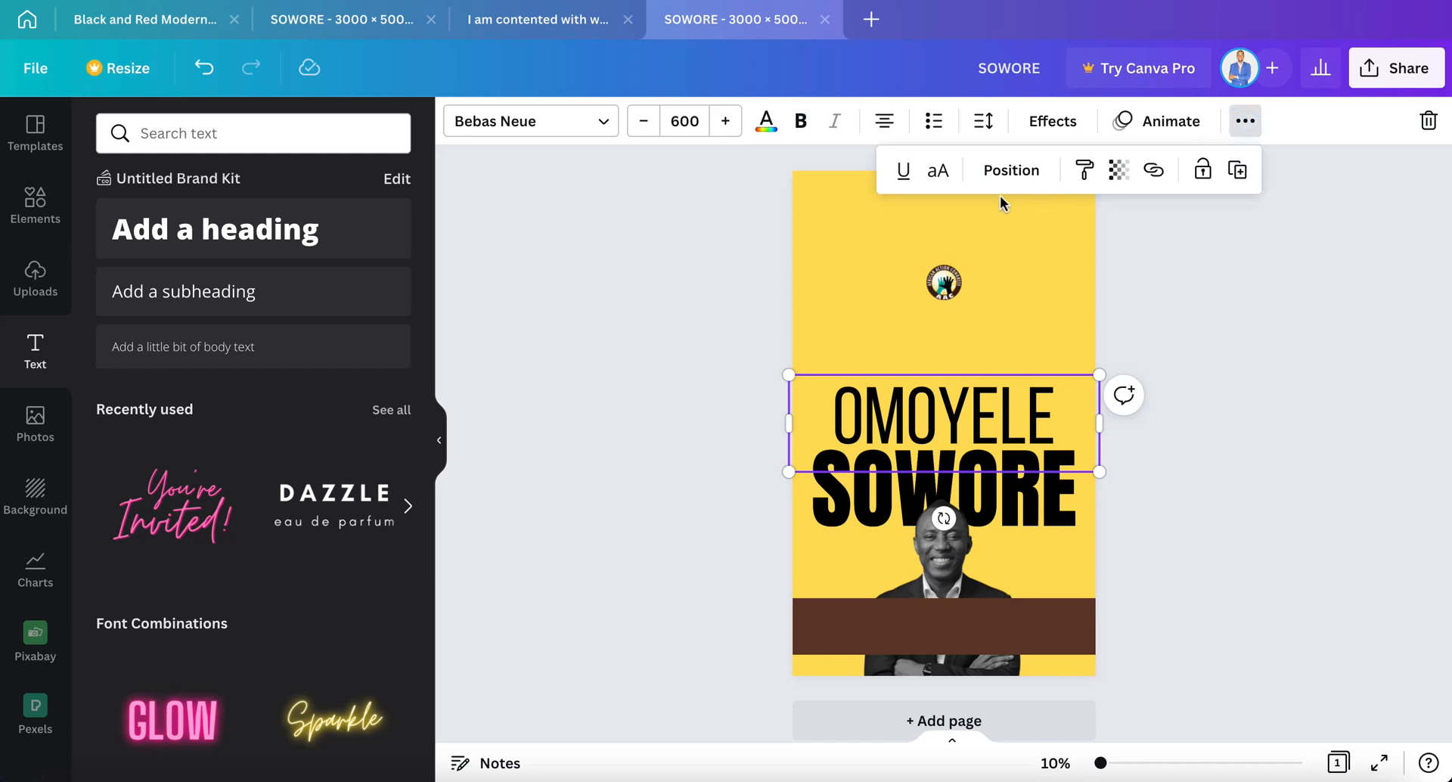
pyautogui.click(1018, 304)
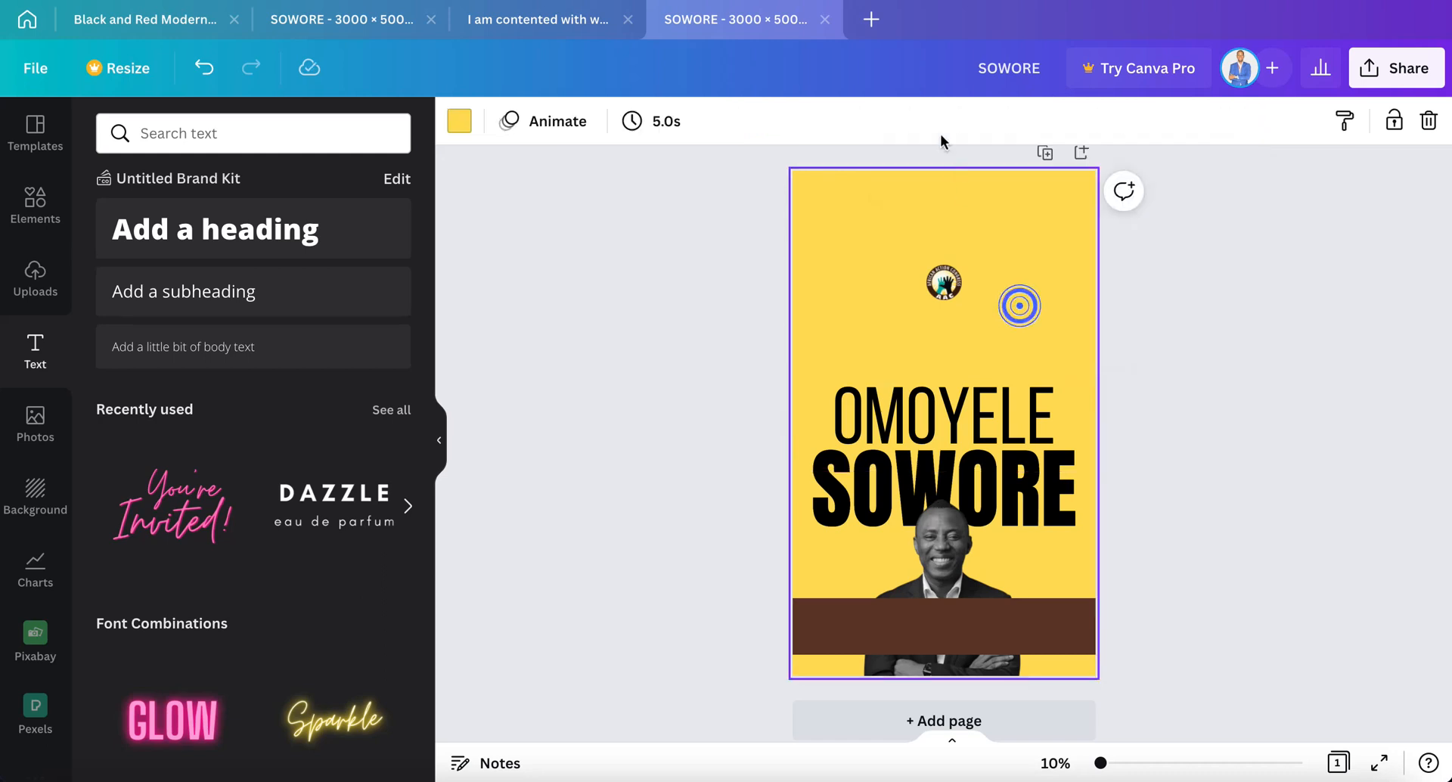
# Narrow the OMOYELE text box to about 2,553 px wide and centre it horizontally on the page.
pyautogui.click(984, 405)
pyautogui.moveTo(984, 405); pyautogui.dragTo(974, 405)
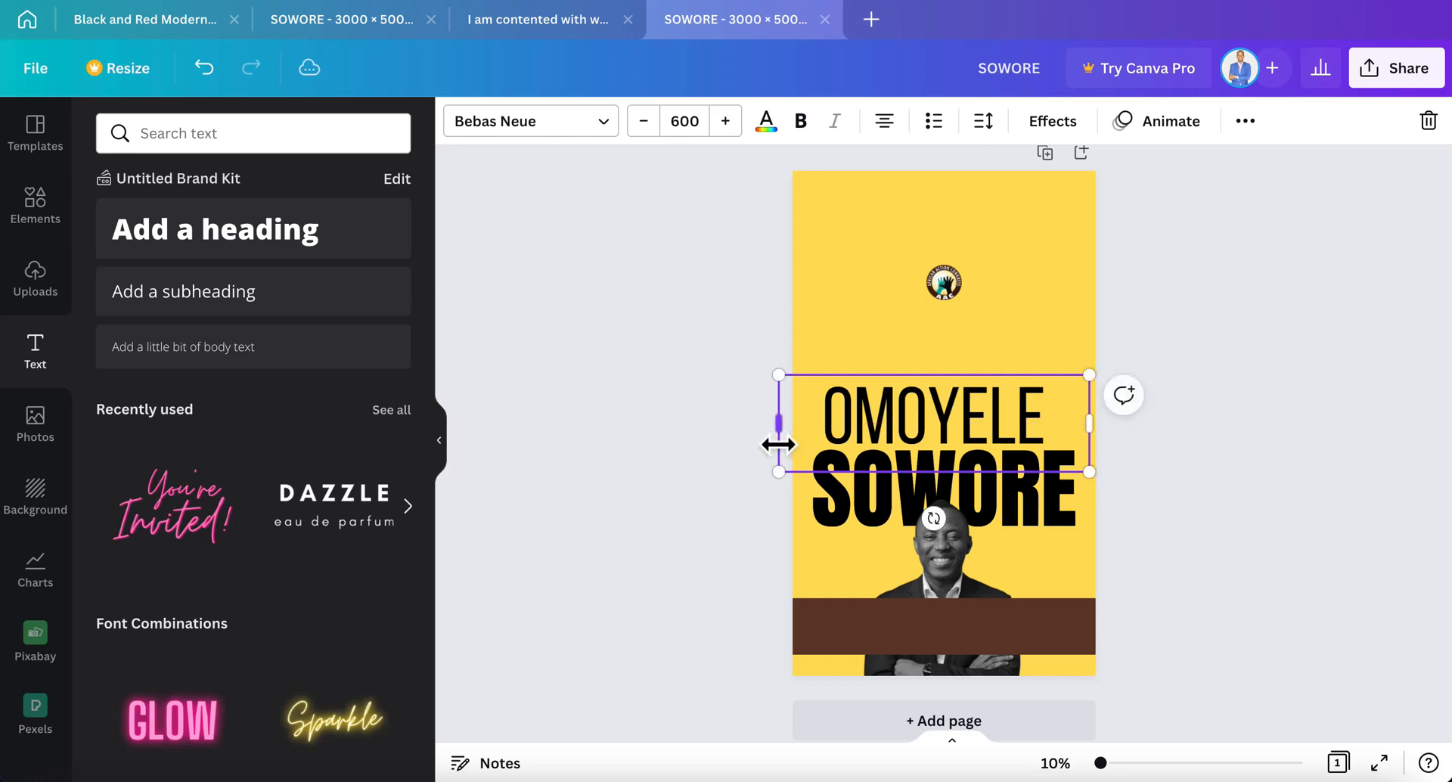
pyautogui.moveTo(783, 440); pyautogui.dragTo(832, 425)
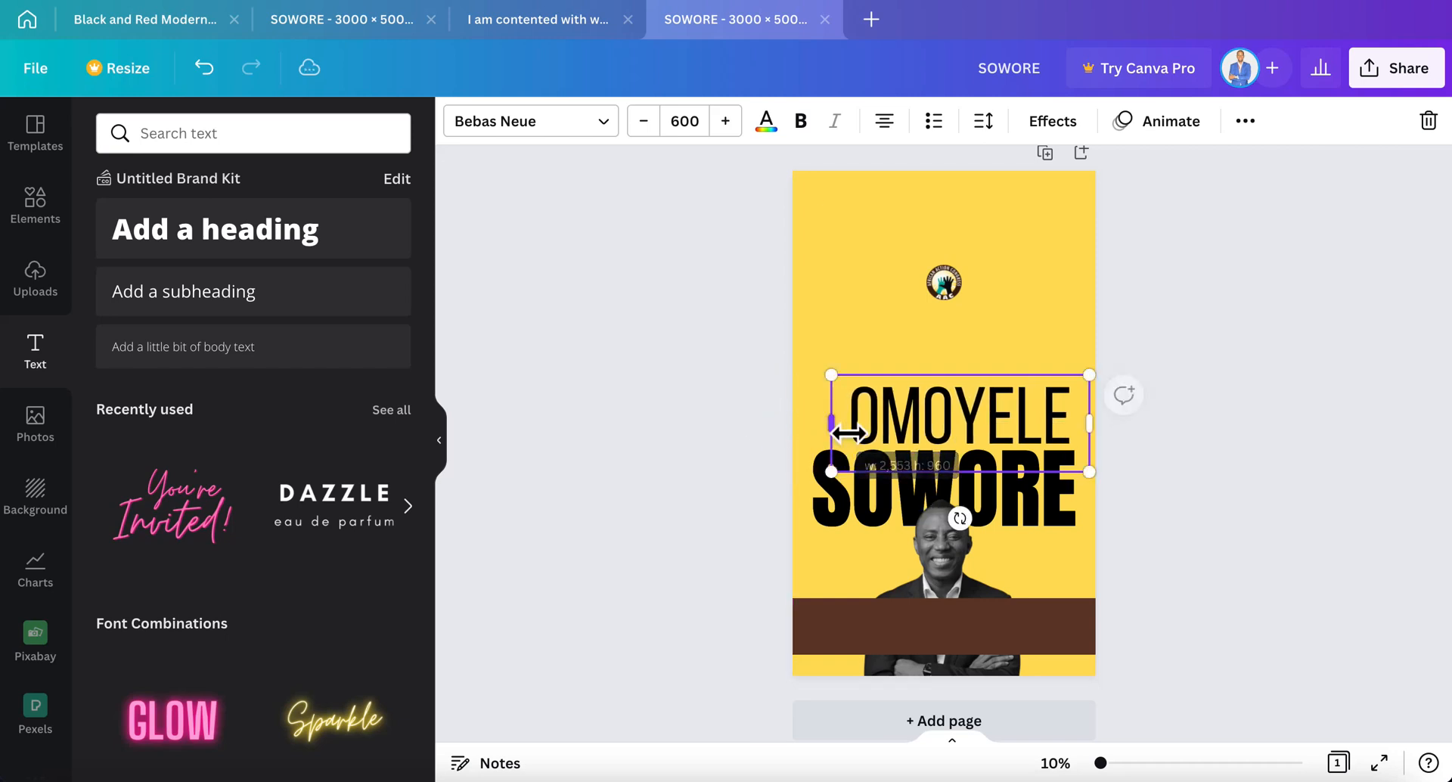
pyautogui.moveTo(1009, 421); pyautogui.dragTo(993, 422)
pyautogui.click(1079, 140)
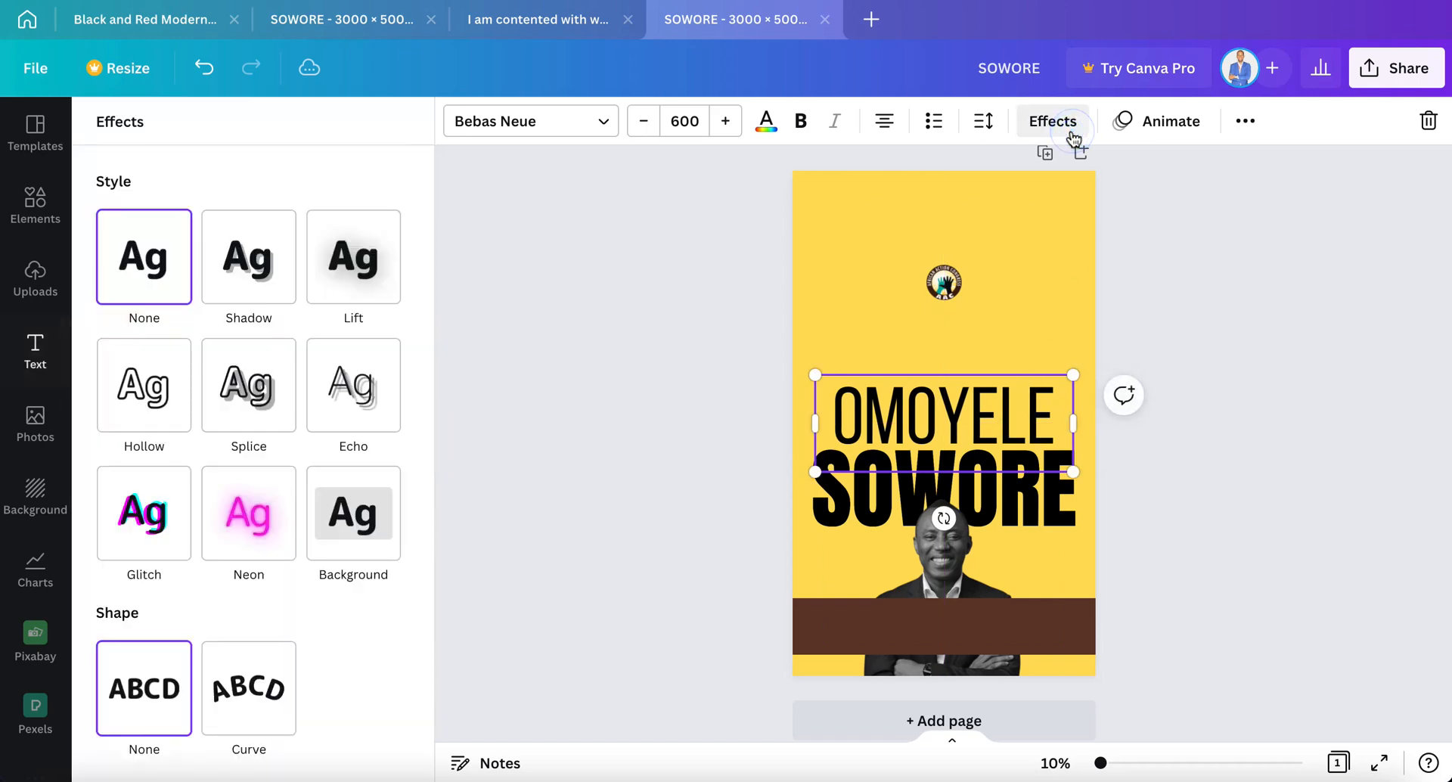
pyautogui.click(1076, 132)
pyautogui.click(1243, 123)
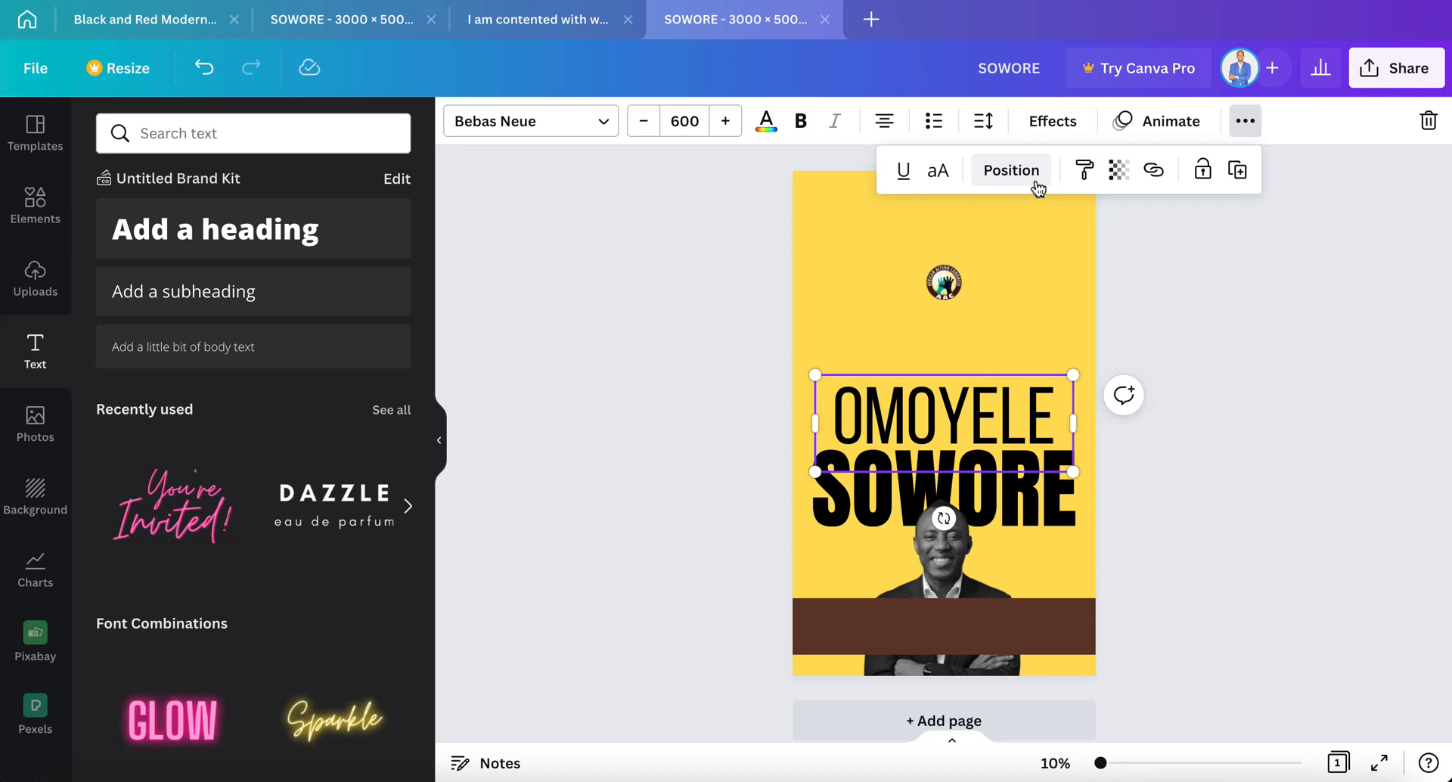
pyautogui.click(937, 121)
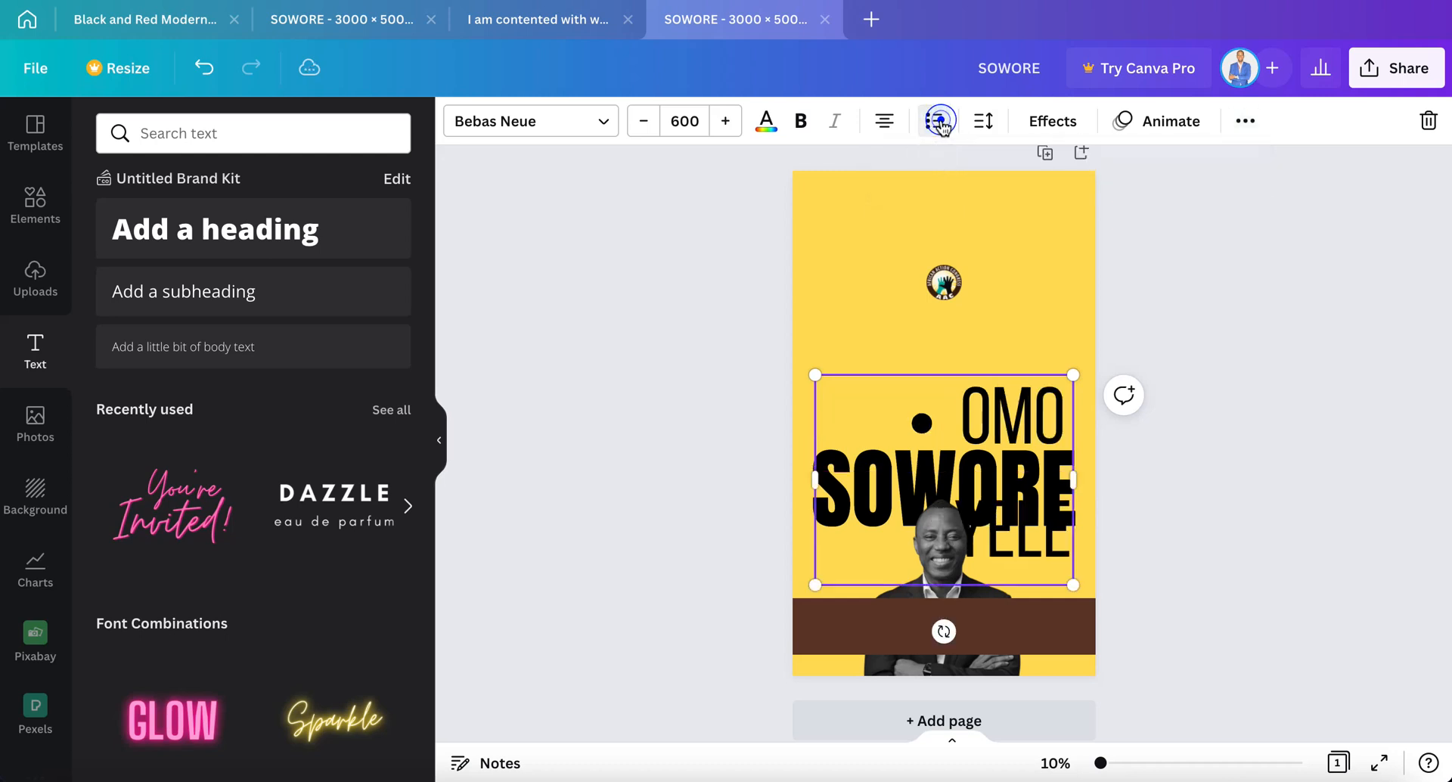
pyautogui.click(937, 122)
pyautogui.click(937, 122)
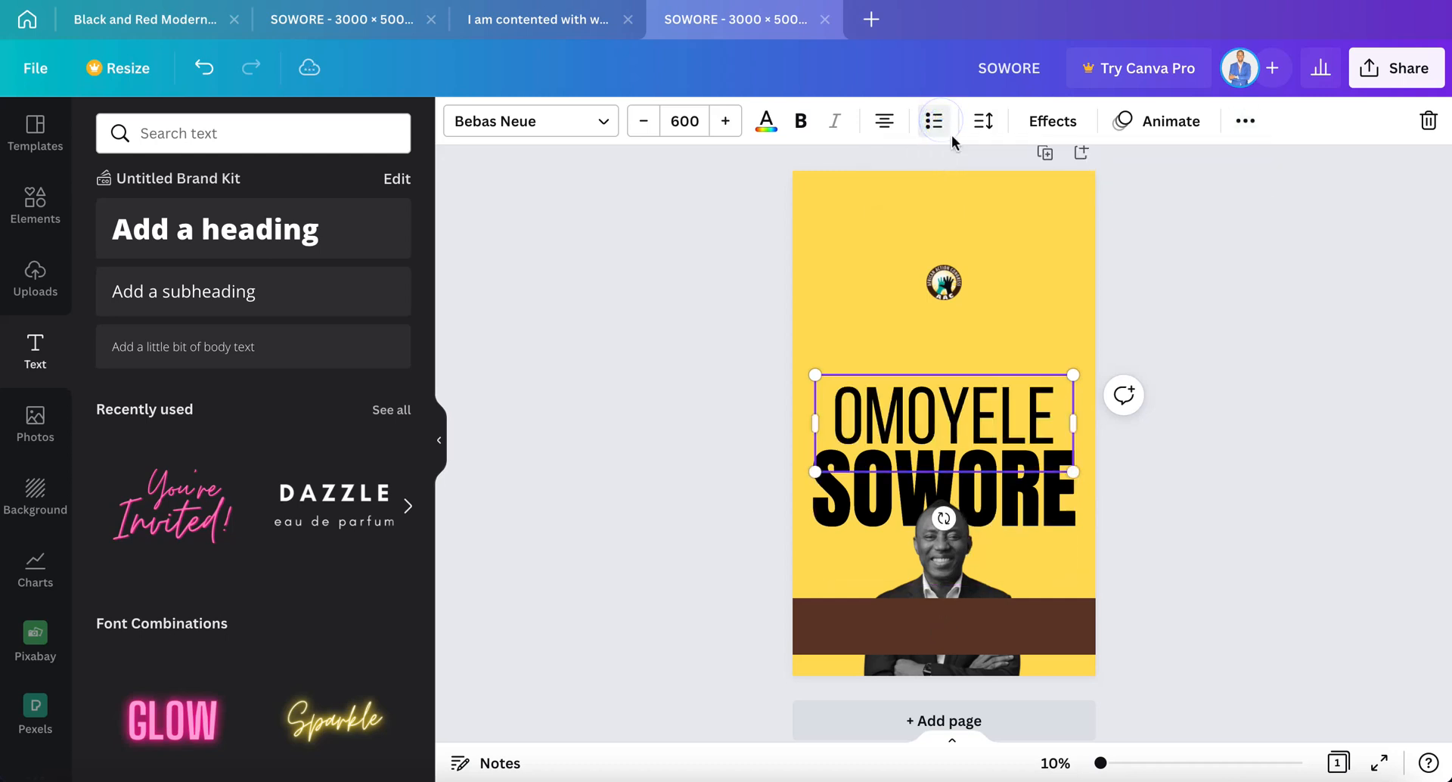
# Increase the letter spacing of the OMOYELE heading.
pyautogui.click(983, 121)
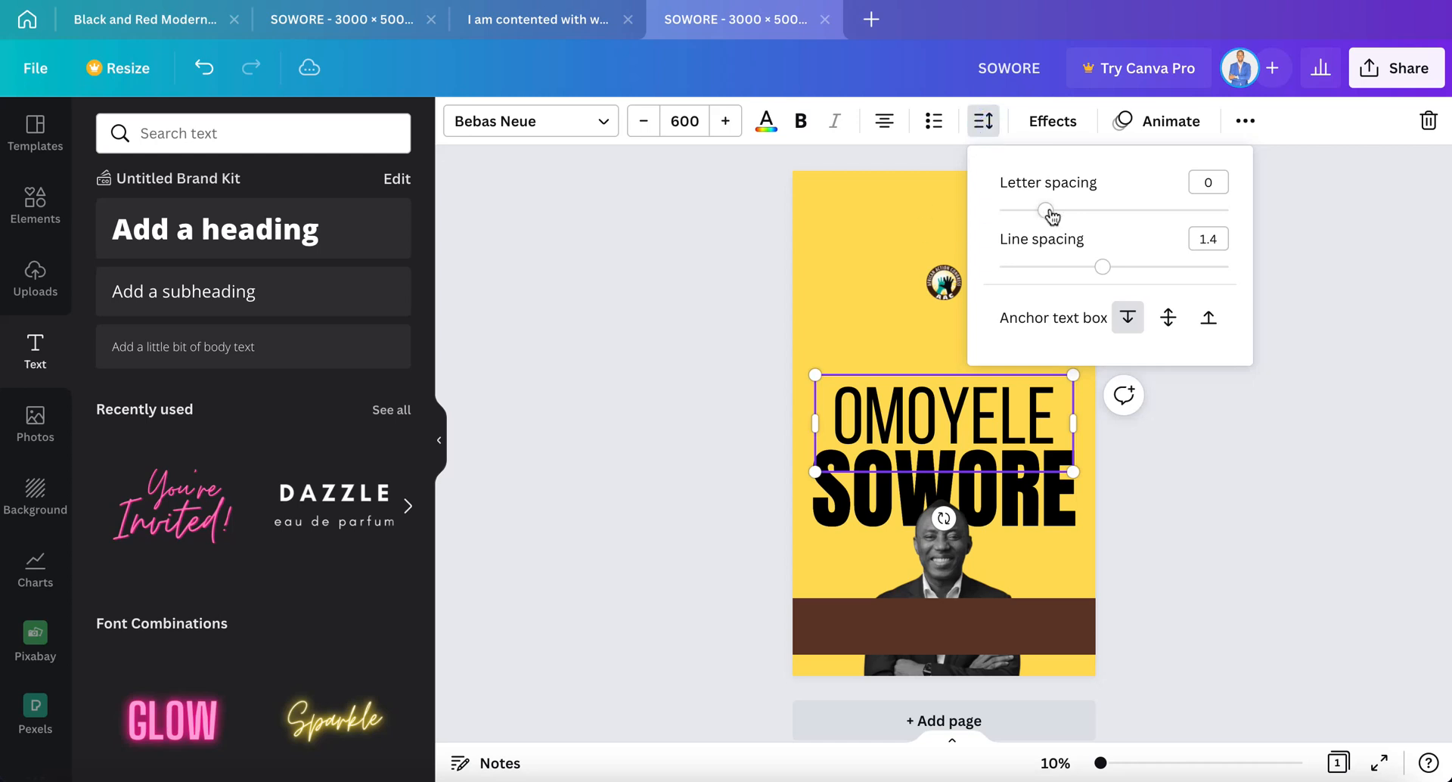
pyautogui.moveTo(1049, 214); pyautogui.dragTo(1085, 213)
pyautogui.click(891, 246)
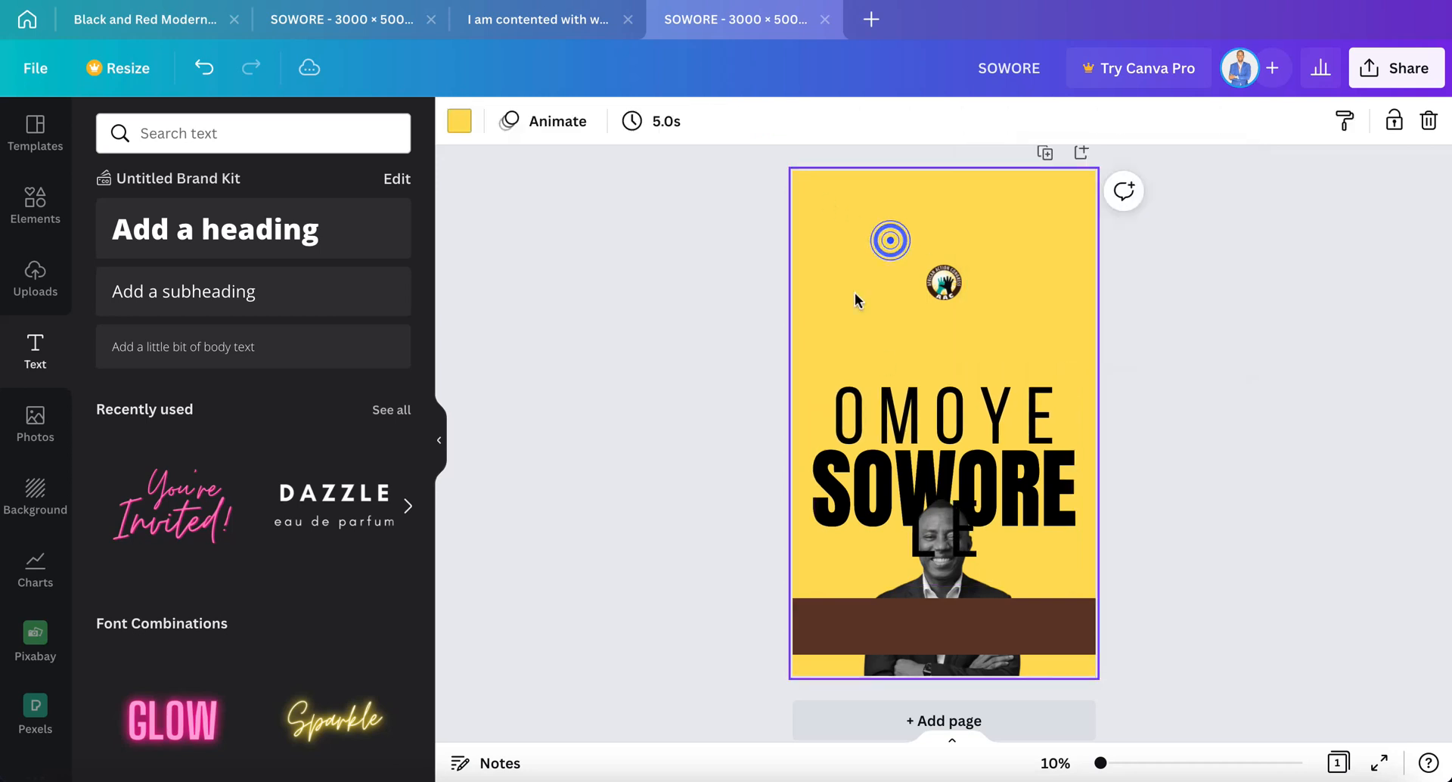
# Reduce OMOYELE to font size 500 and widen its text box to one line, centred above SOWORE.
pyautogui.click(900, 408)
pyautogui.click(700, 123)
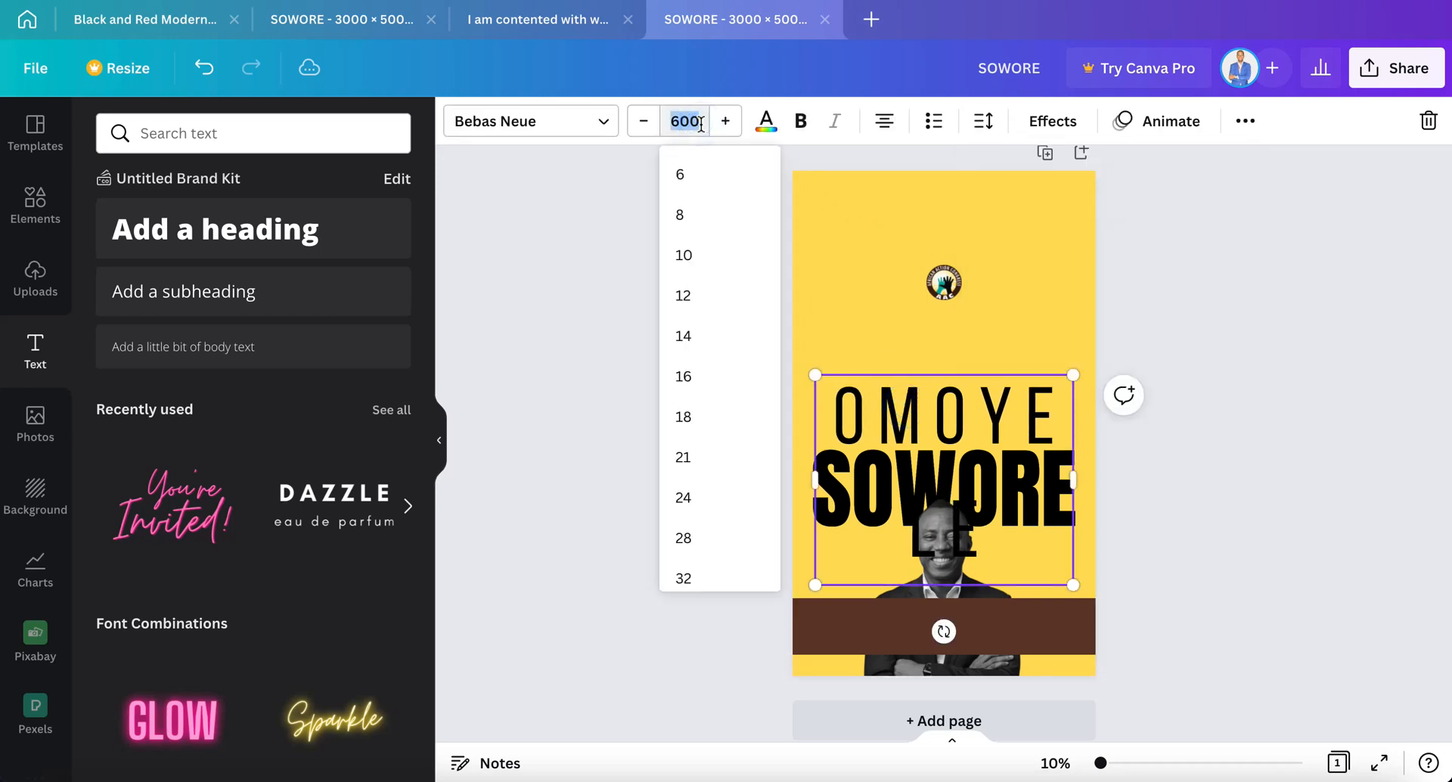
pyautogui.write('500')
pyautogui.press('Return')
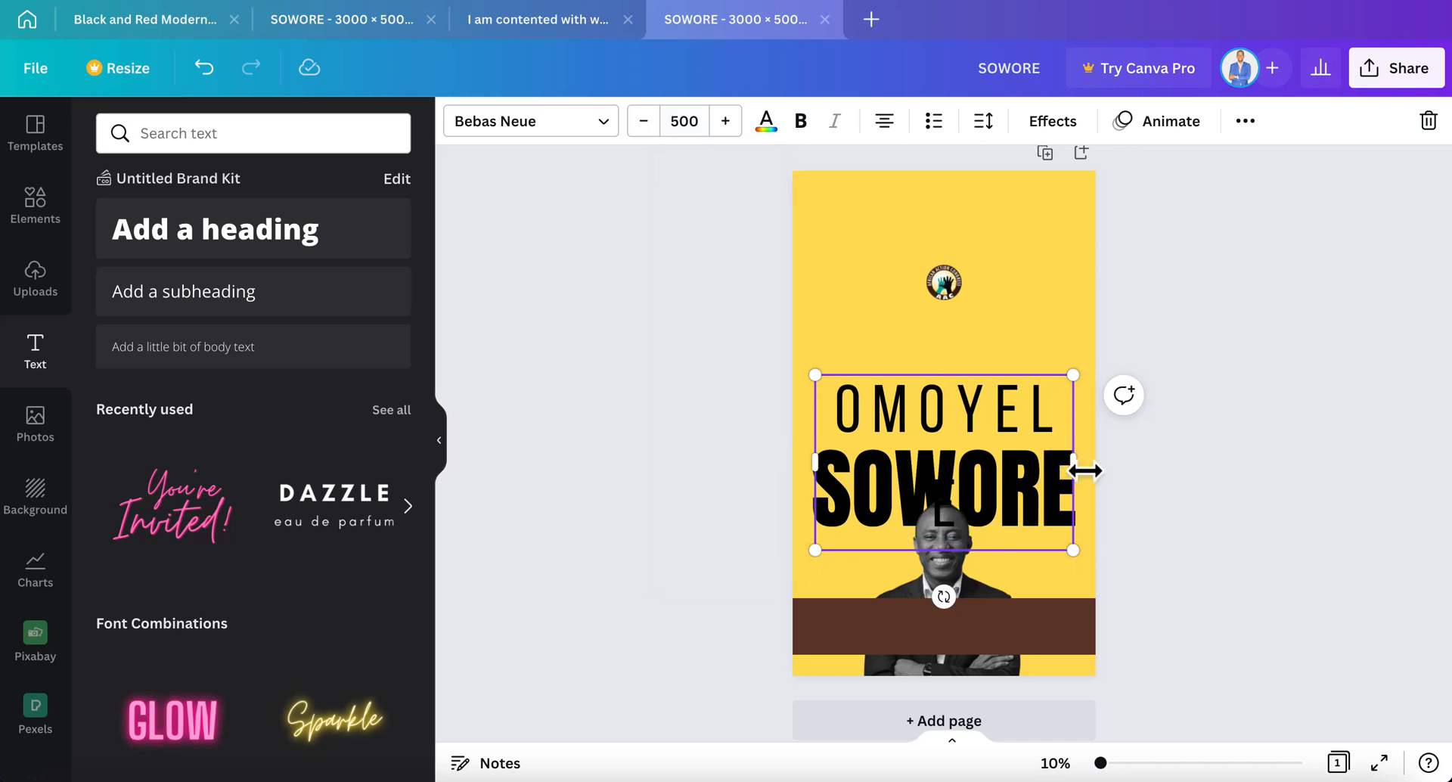
pyautogui.moveTo(1084, 471); pyautogui.dragTo(1106, 470)
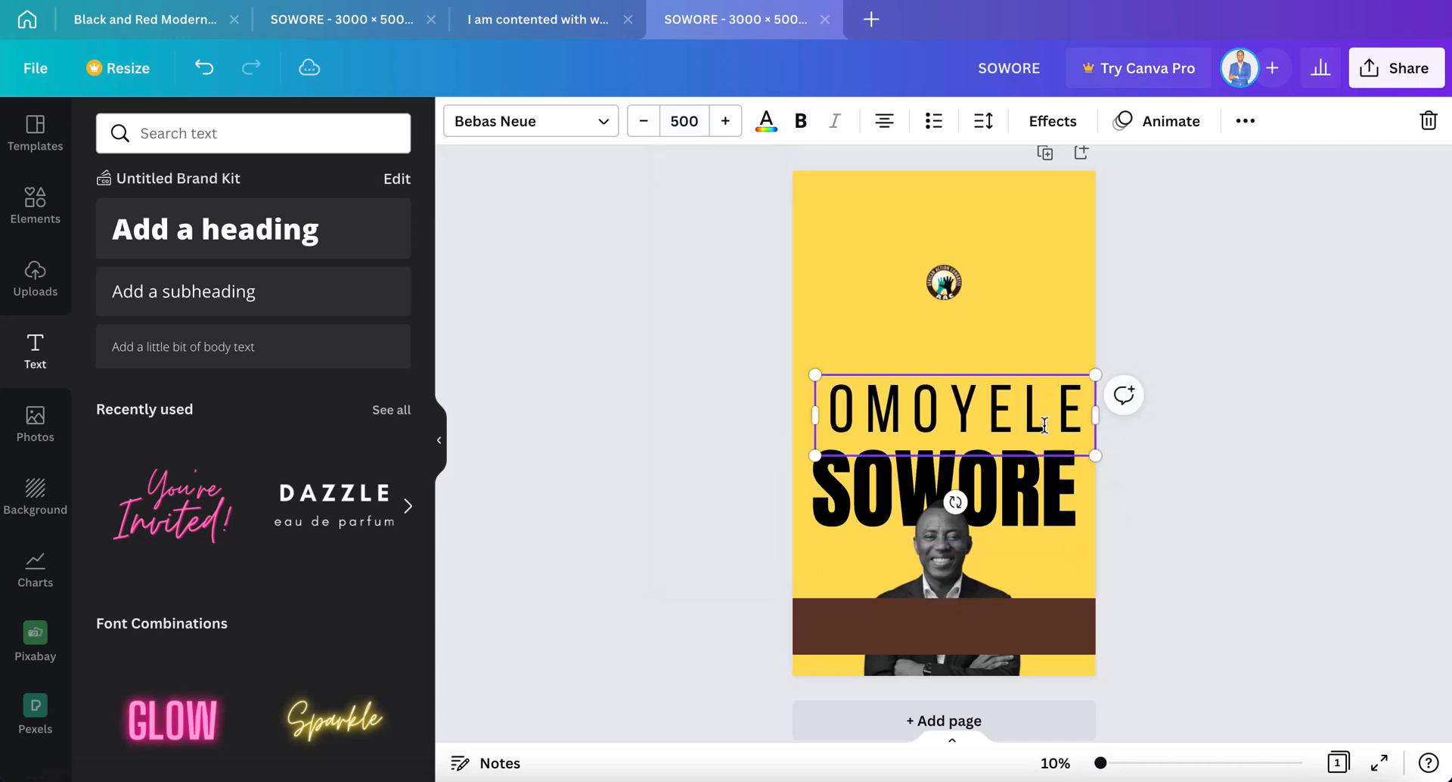
pyautogui.click(1023, 325)
pyautogui.click(1014, 433)
pyautogui.moveTo(1014, 432); pyautogui.dragTo(1007, 433)
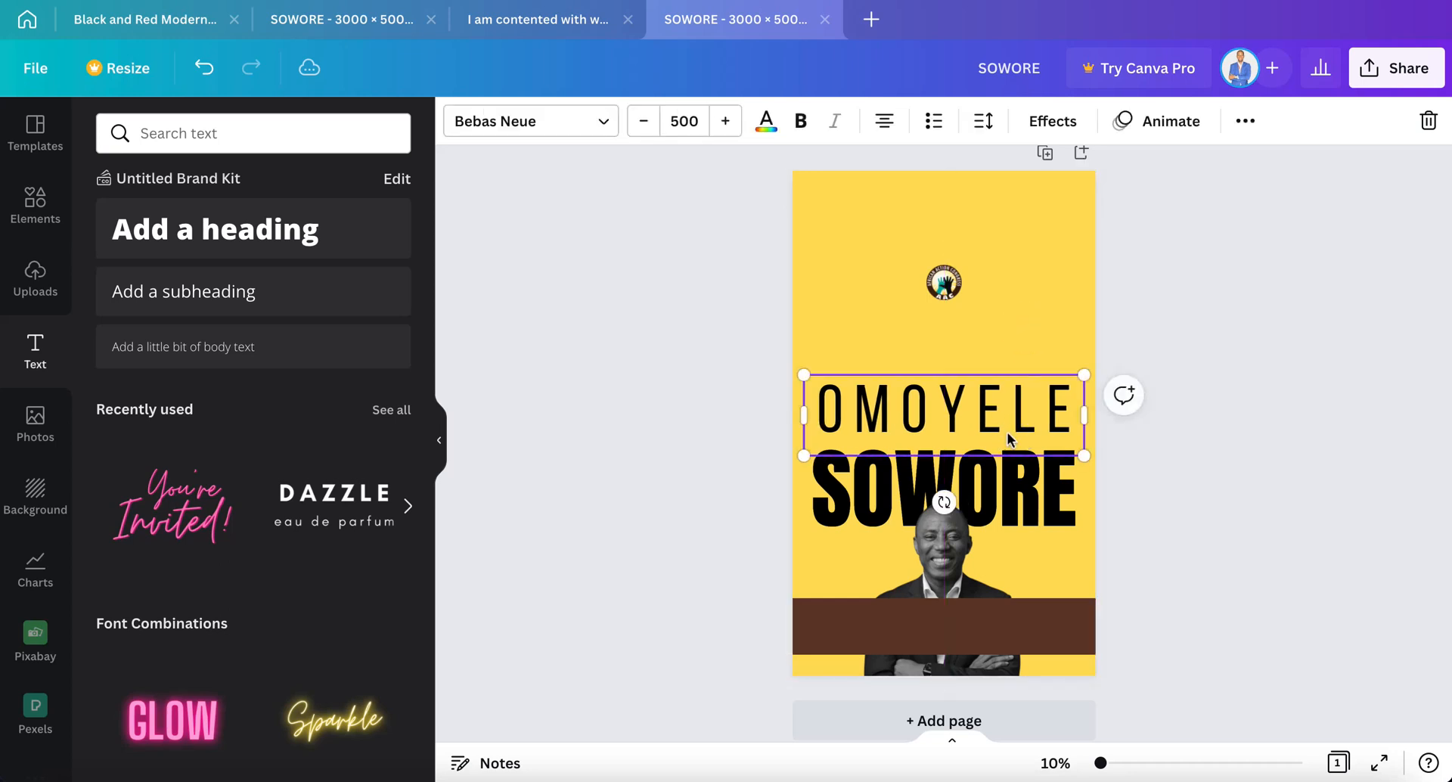
# Recolour the OMOYELE and SOWORE headings with the document's dark brown.
pyautogui.click(777, 135)
pyautogui.click(225, 225)
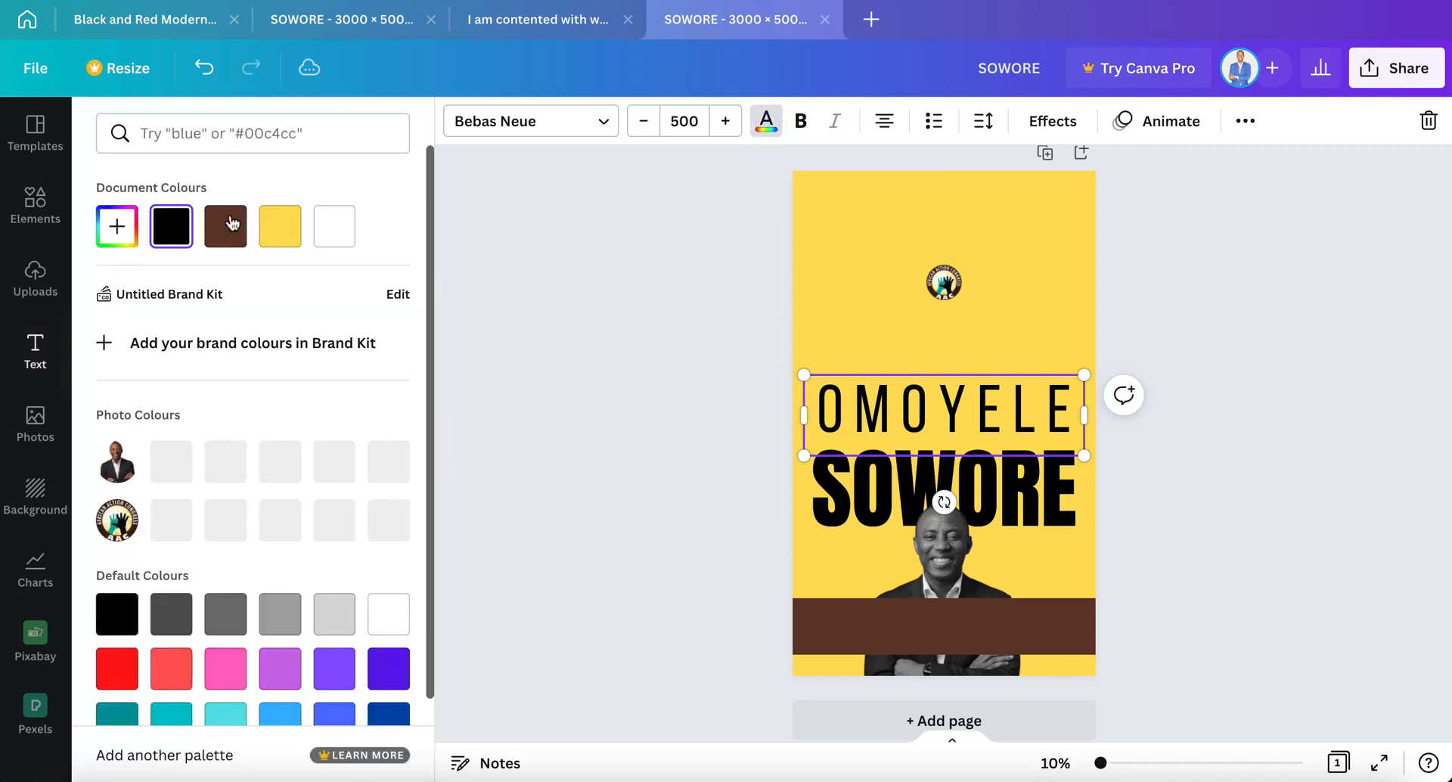
pyautogui.click(971, 495)
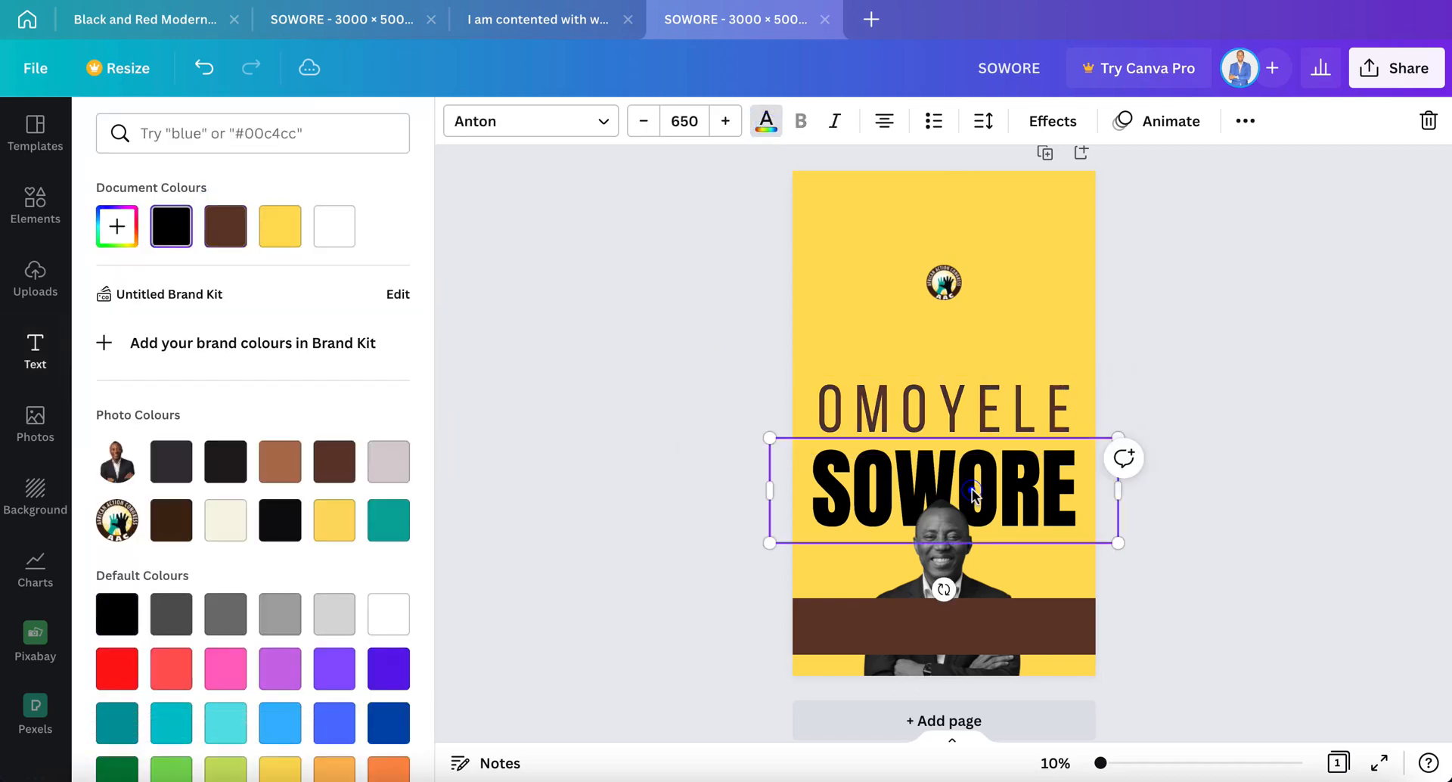
pyautogui.click(235, 226)
pyautogui.click(668, 294)
pyautogui.click(743, 321)
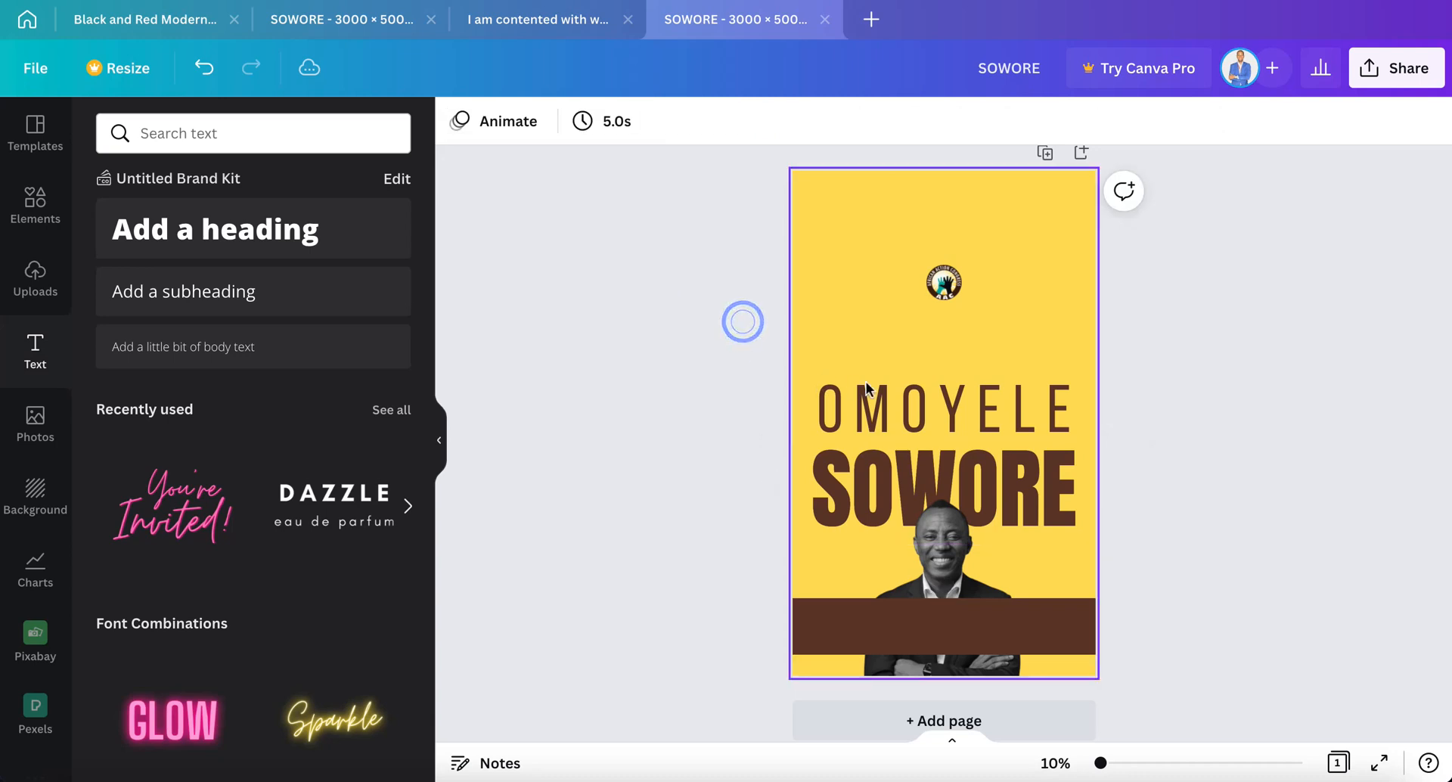
# Move the OMOYELE heading slightly down, closer to SOWORE.
pyautogui.moveTo(954, 406); pyautogui.dragTo(954, 414)
pyautogui.click(964, 483)
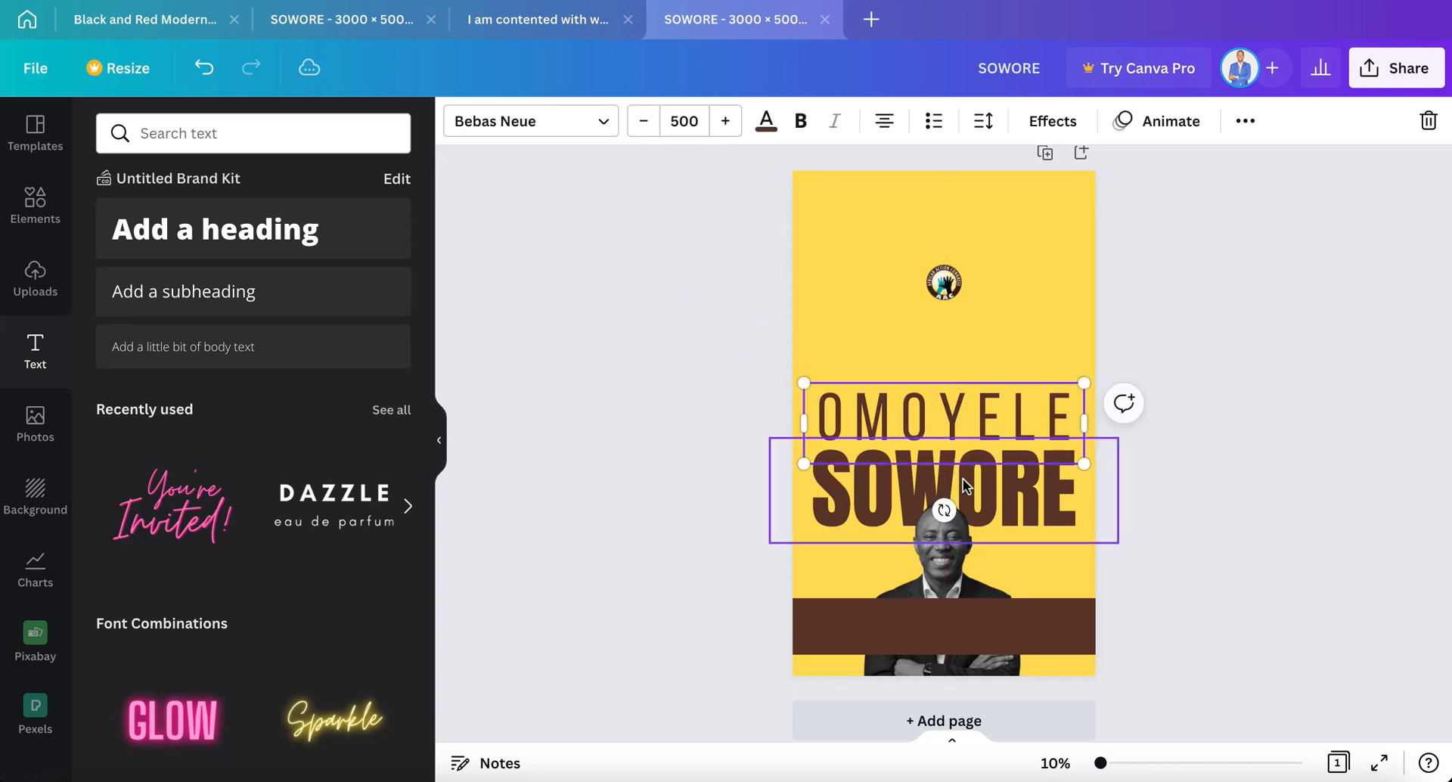
pyautogui.click(907, 352)
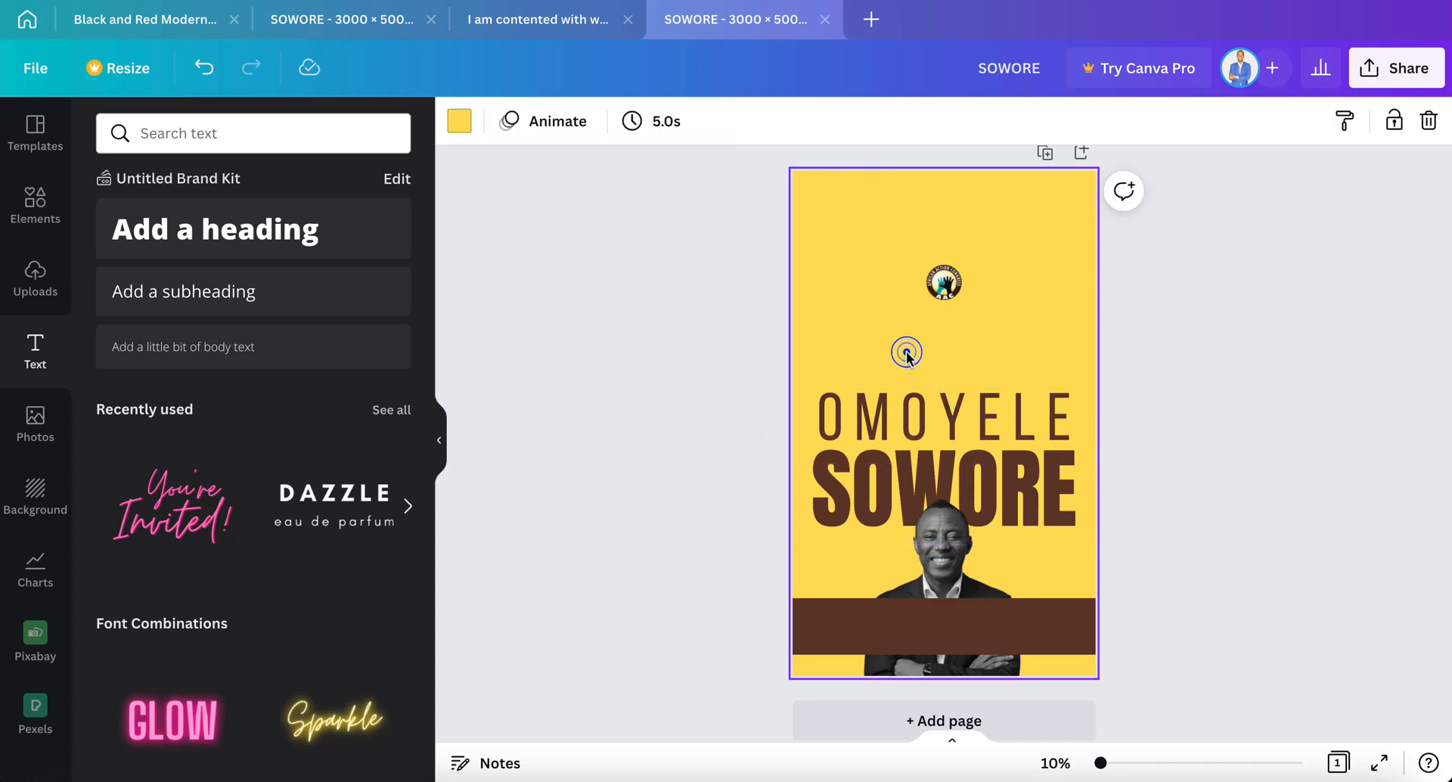
# Add a body text reading VOTE and place it between the logo and the OMOYELE heading.
pyautogui.click(853, 408)
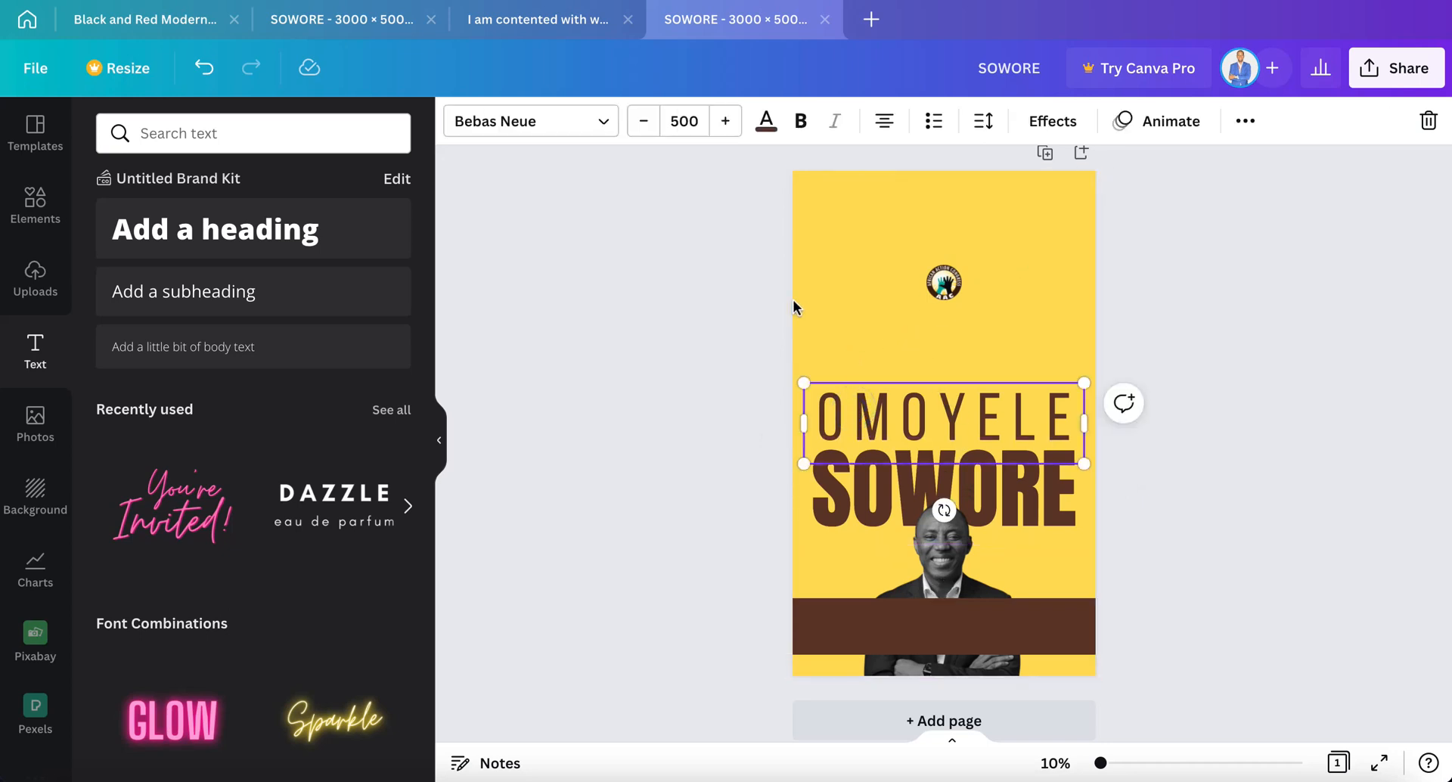
pyautogui.click(279, 304)
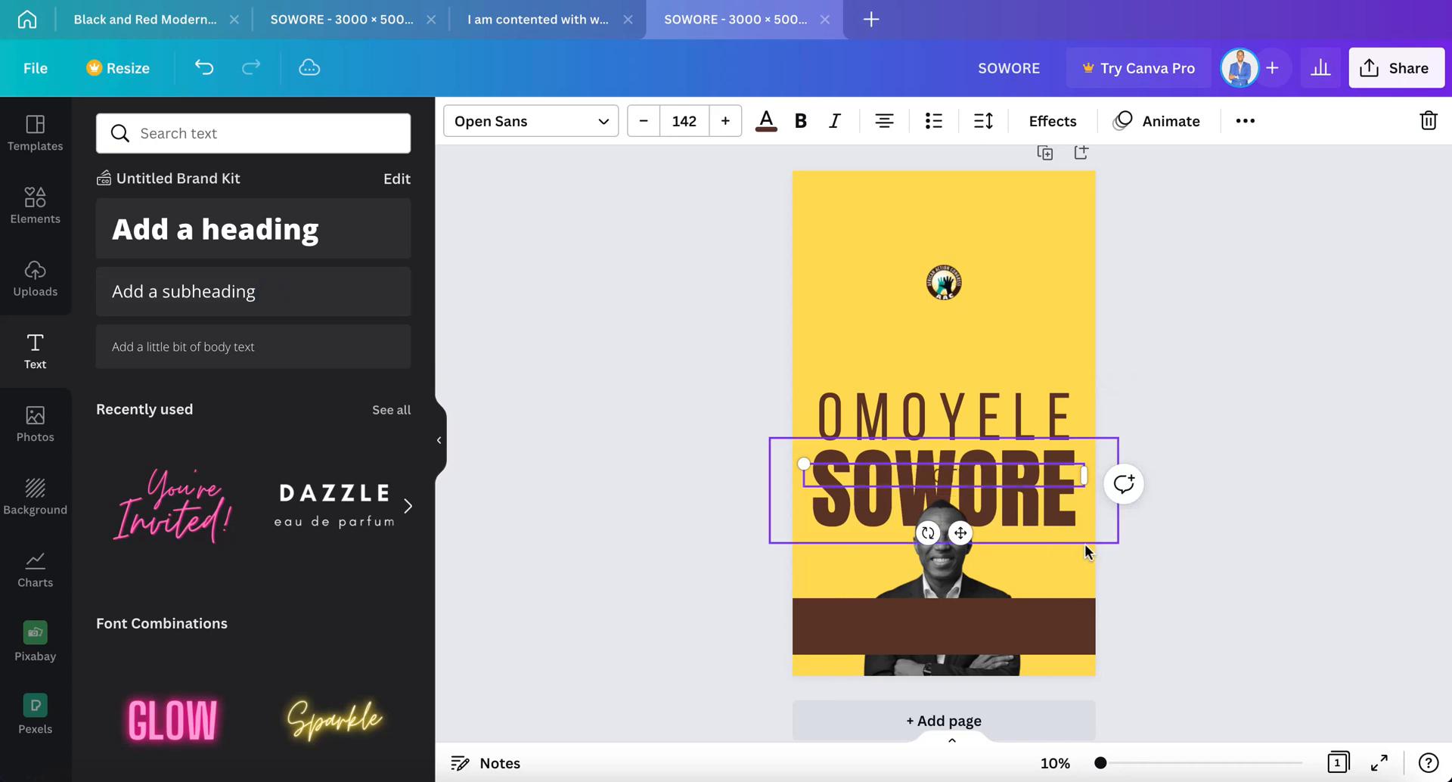
pyautogui.click(1238, 429)
pyautogui.click(1001, 470)
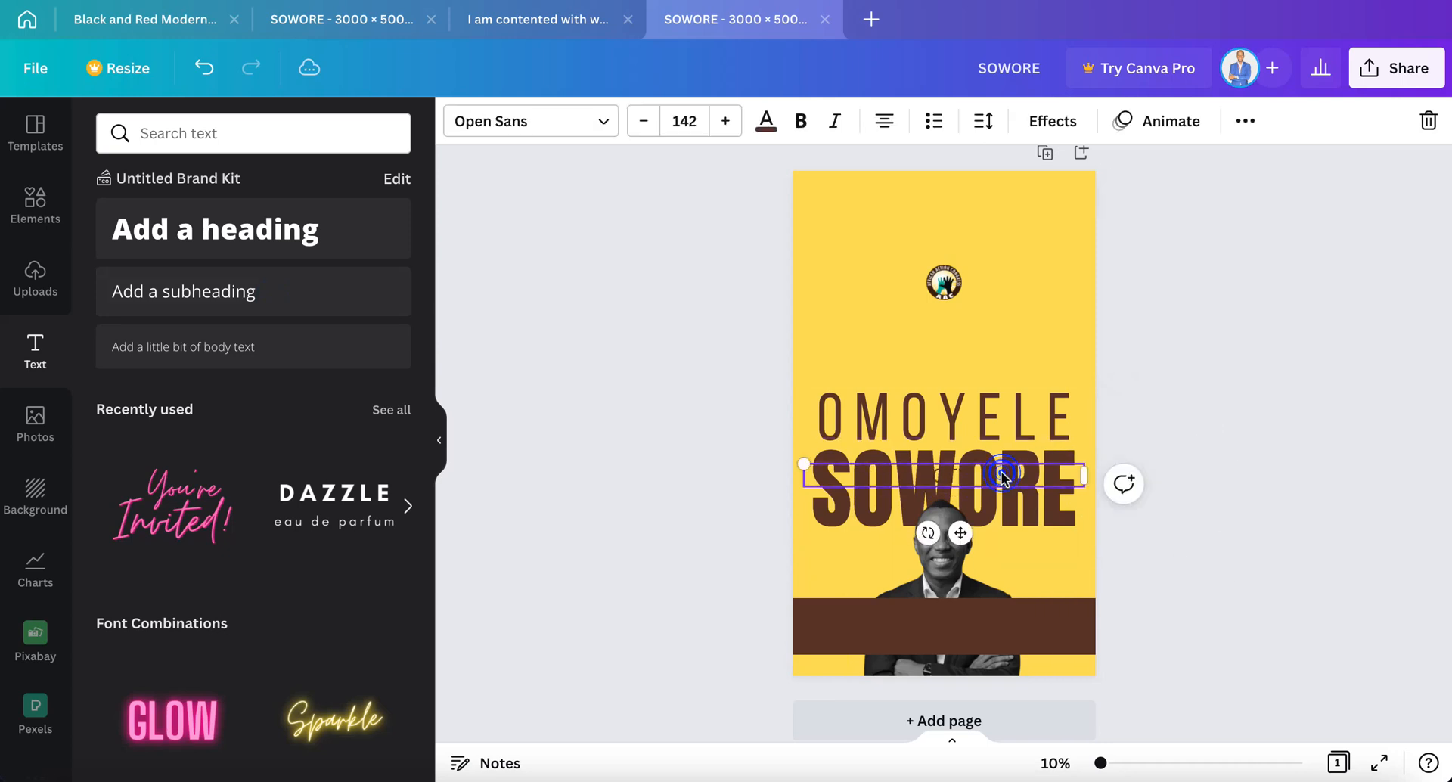
pyautogui.moveTo(1001, 470); pyautogui.dragTo(983, 332)
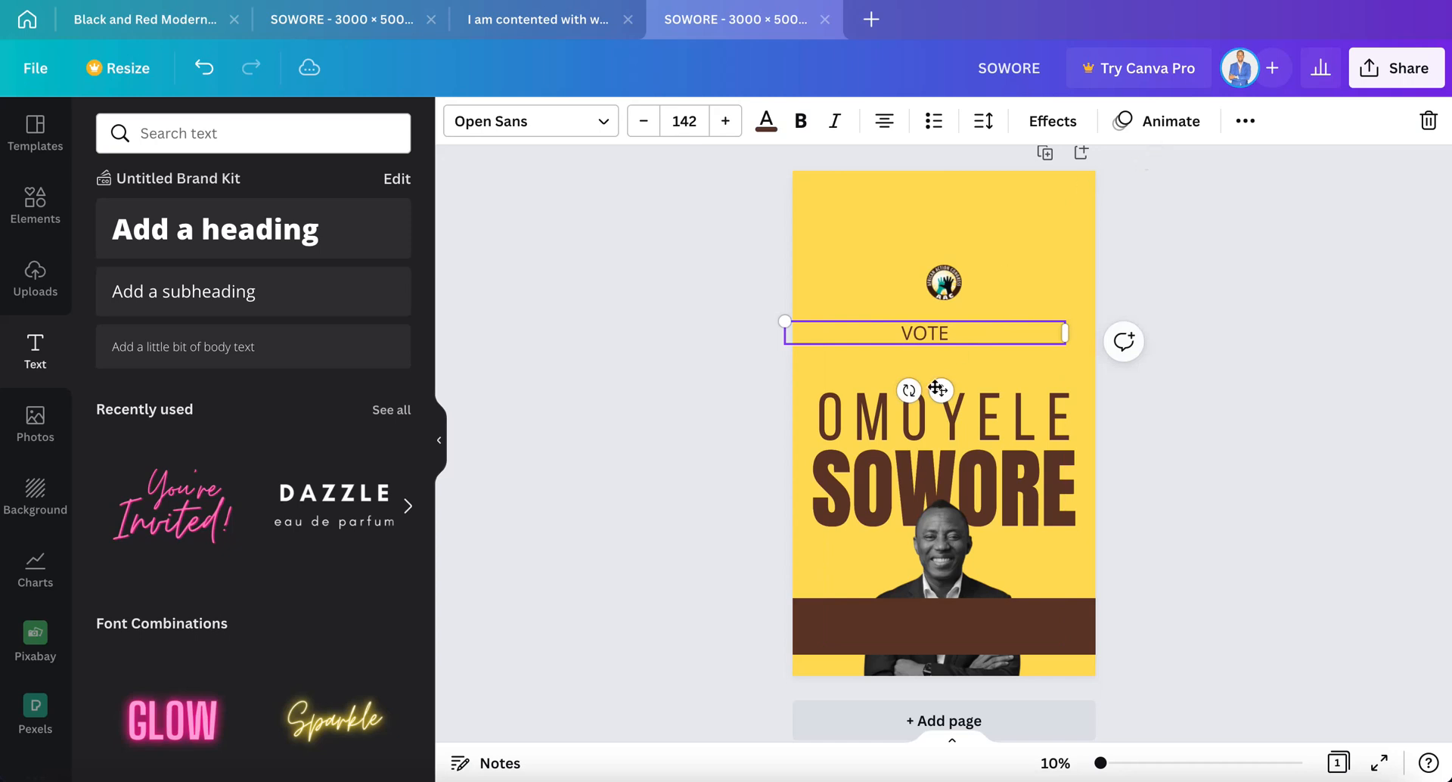
# Change the VOTE text's font to Bebas Neue and move it just above the first letter of OMOYELE.
pyautogui.click(597, 123)
pyautogui.click(254, 219)
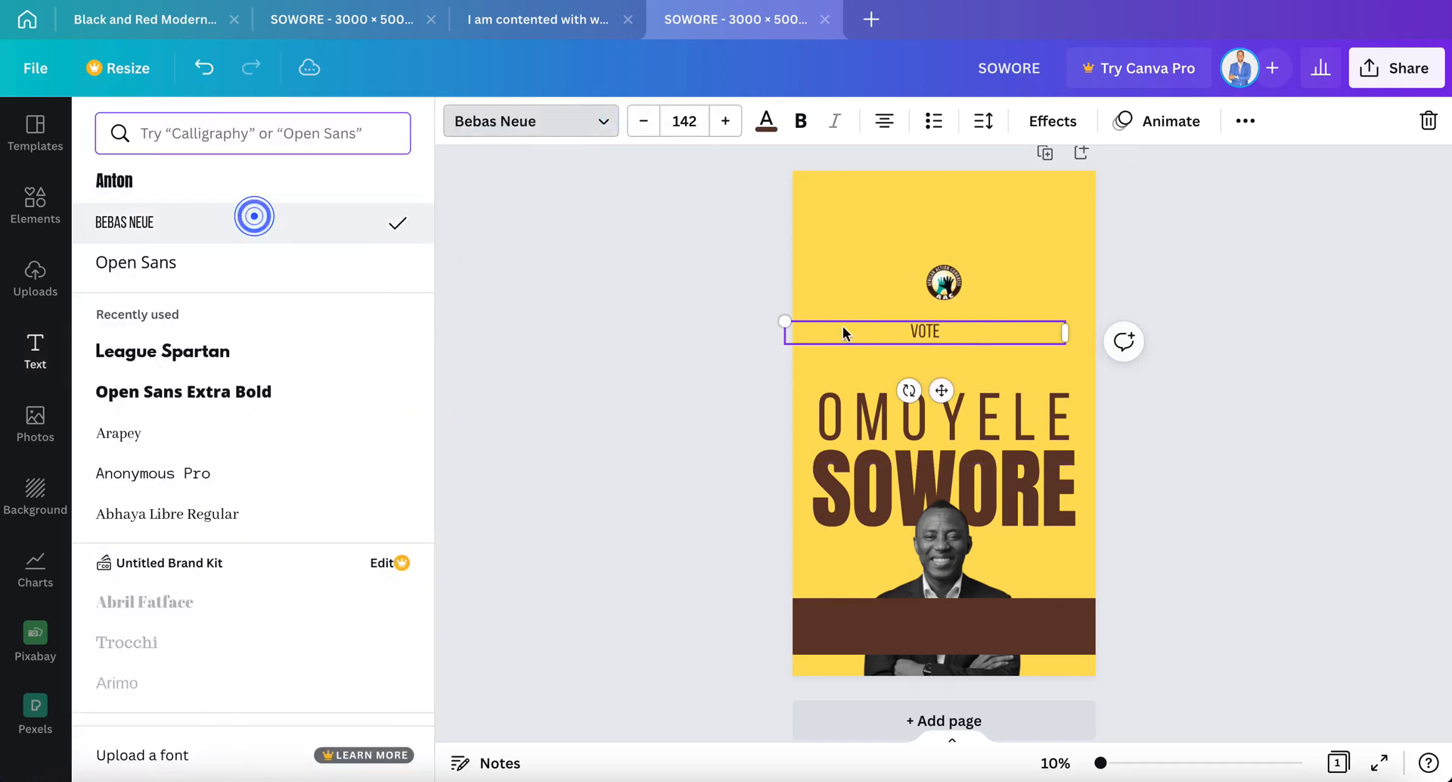
pyautogui.moveTo(998, 333); pyautogui.dragTo(904, 383)
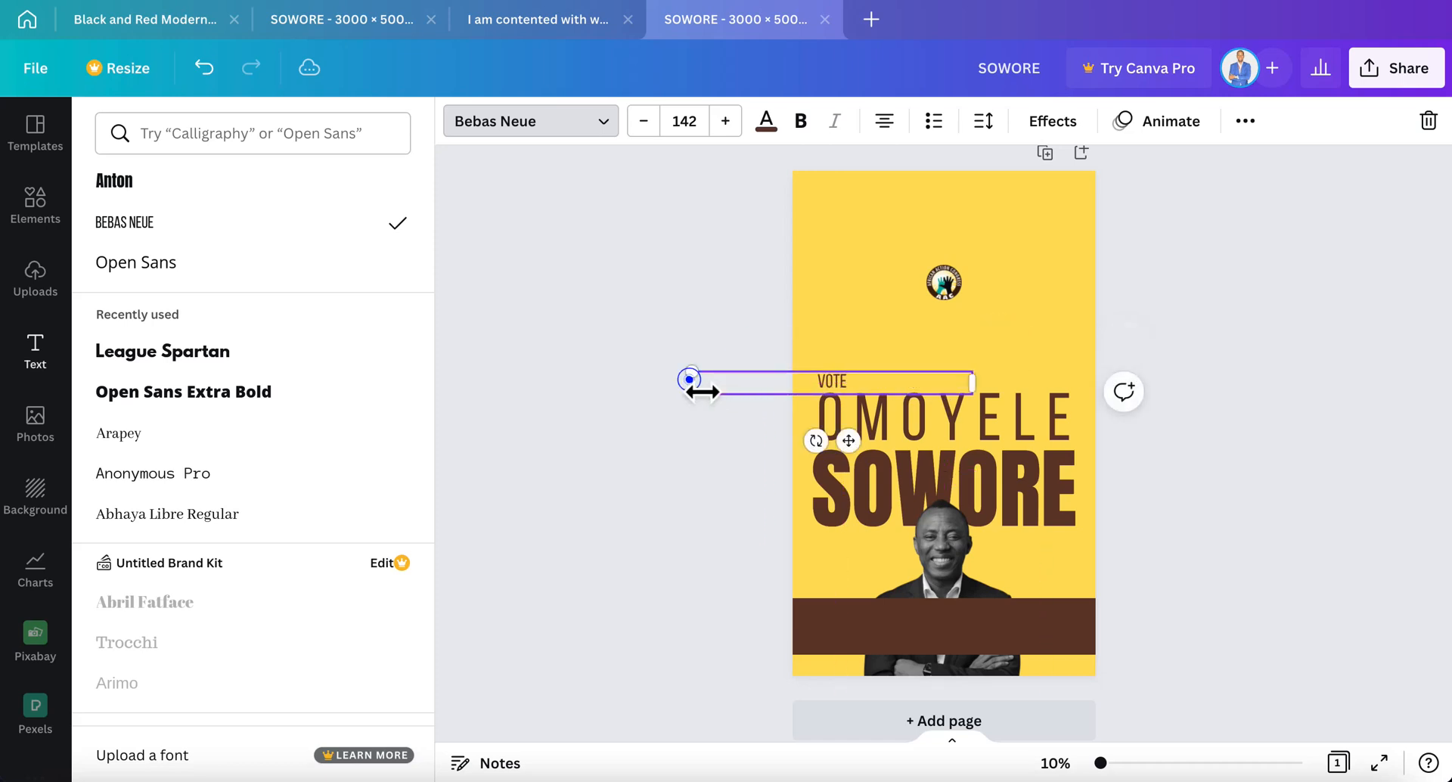
# Narrow the VOTE text box so it fits closely around the word above OMOYELE.
pyautogui.moveTo(702, 391); pyautogui.dragTo(869, 388)
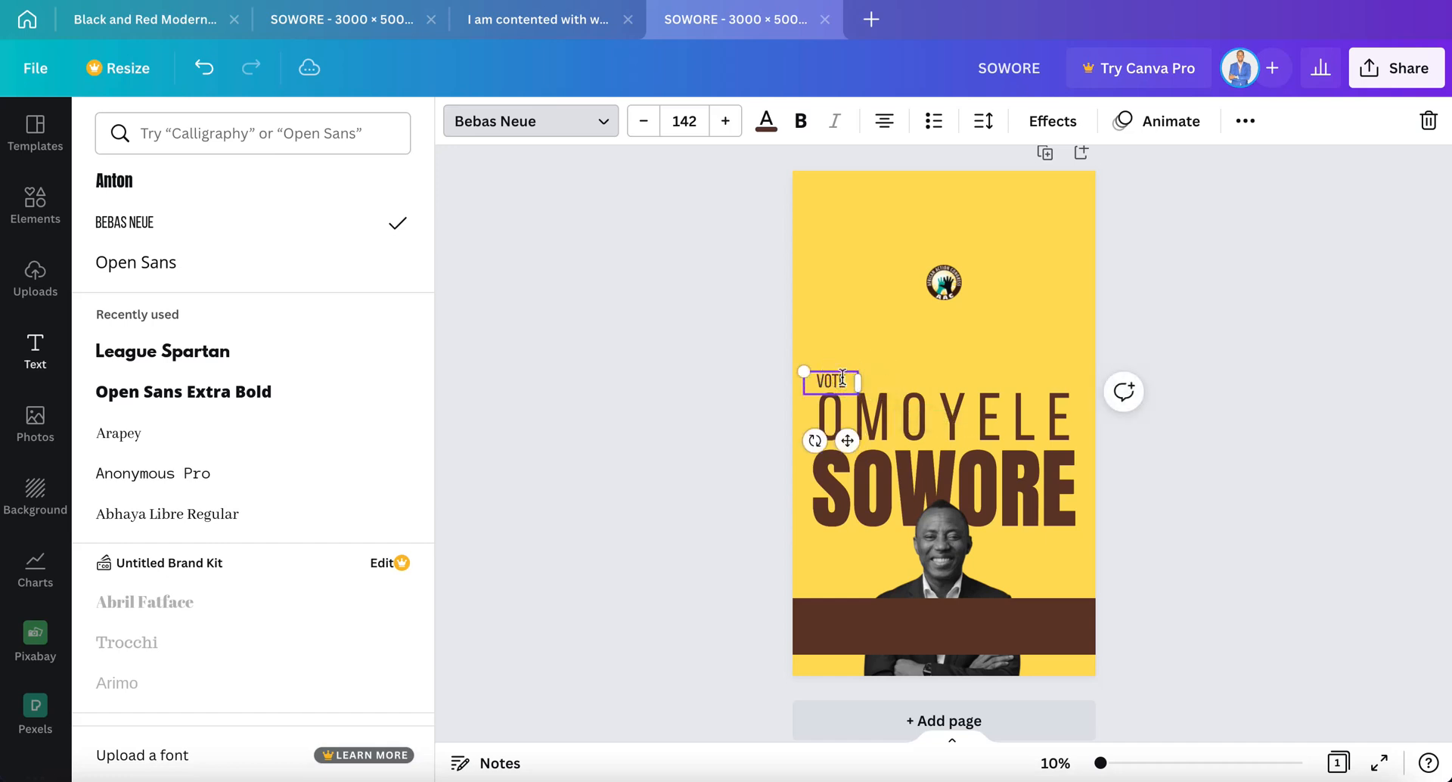
pyautogui.click(780, 273)
pyautogui.click(873, 318)
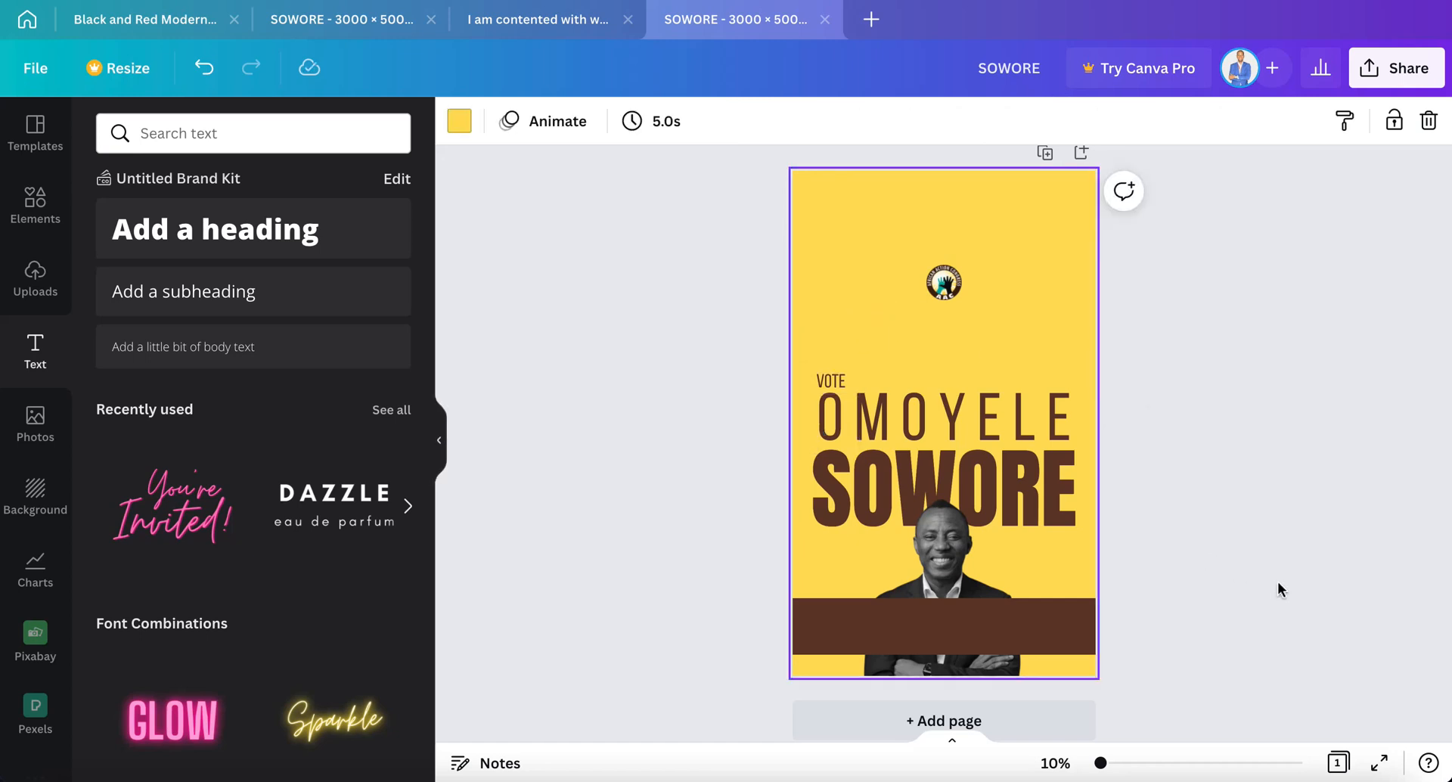
pyautogui.click(841, 378)
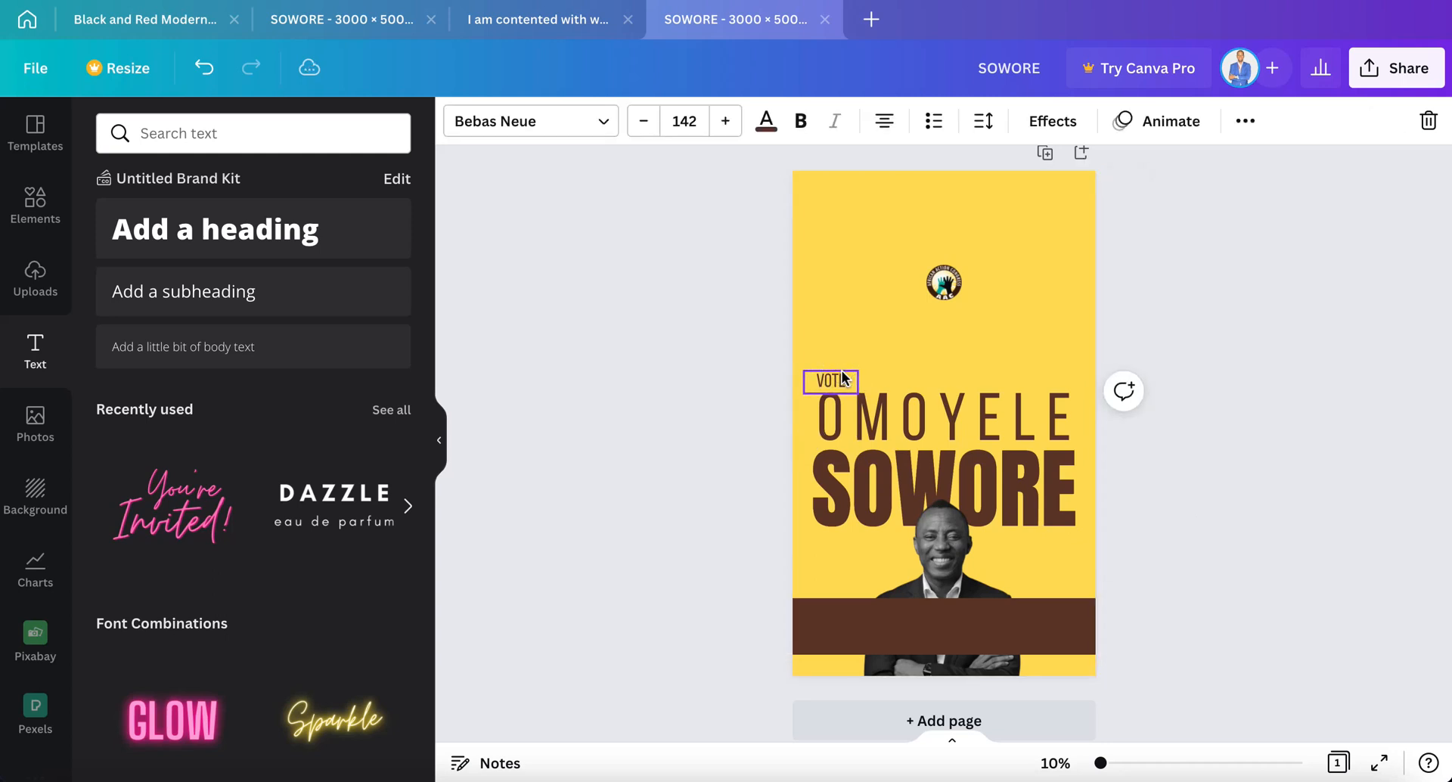
pyautogui.click(1050, 339)
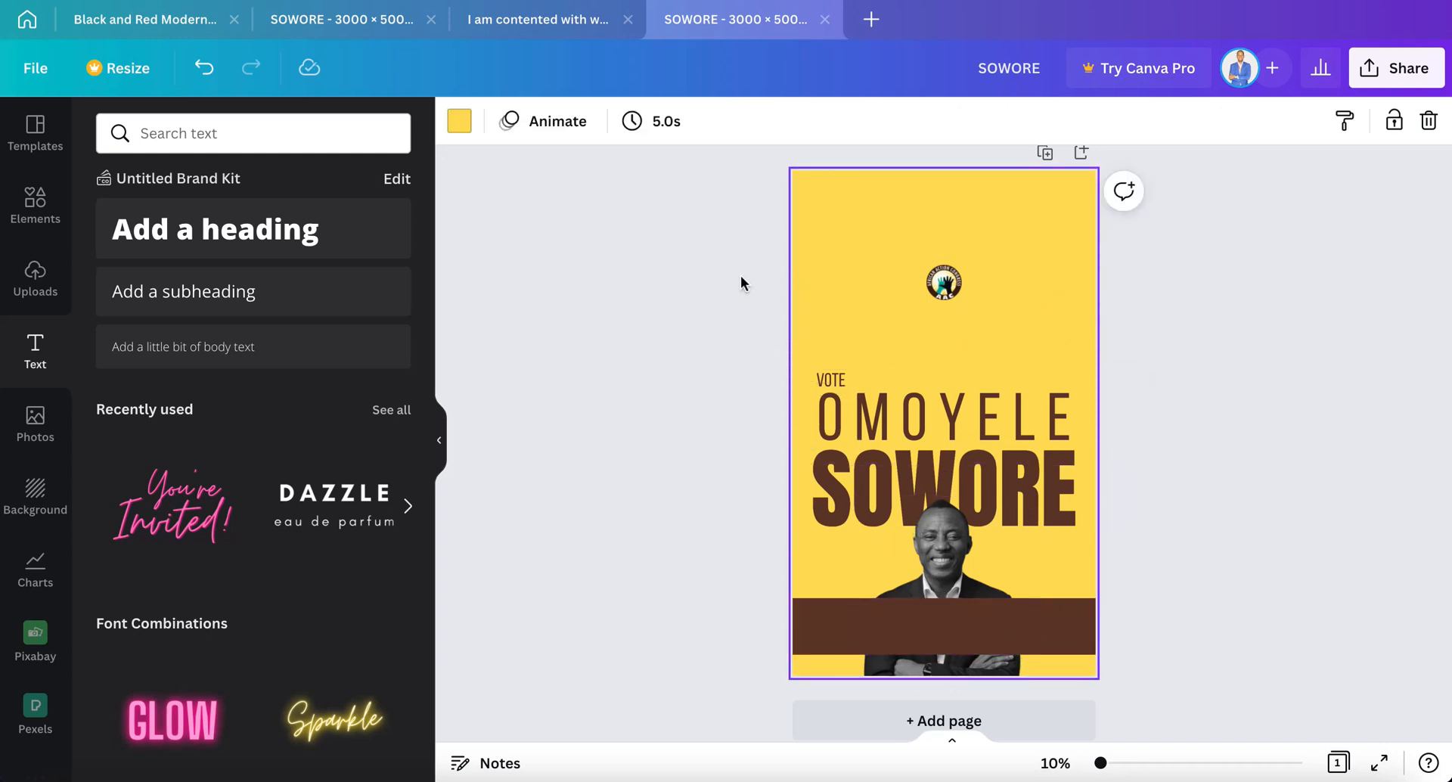
# Duplicate the VOTE text, change the copy to 2023 and place it just below the last letter of SOWORE.
pyautogui.click(836, 381)
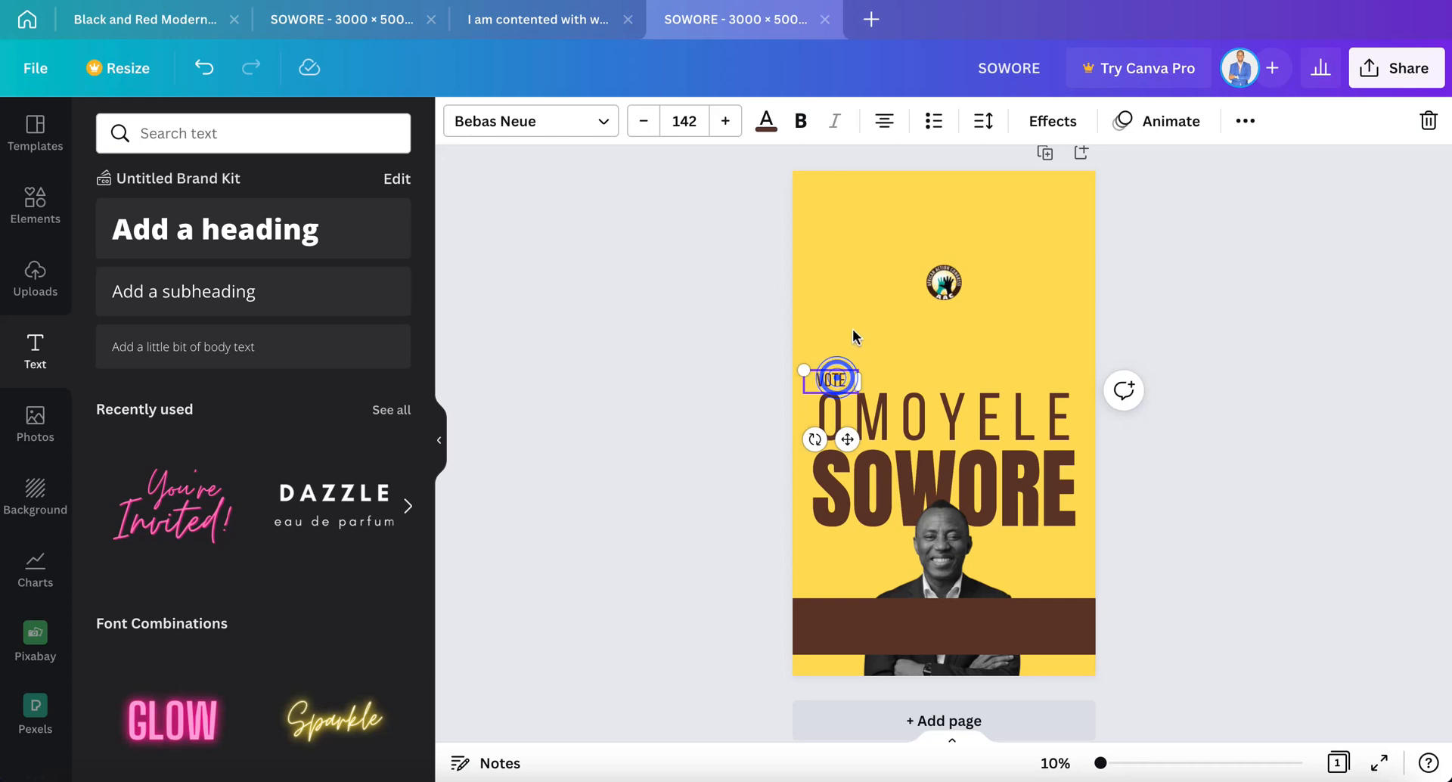
pyautogui.click(1247, 122)
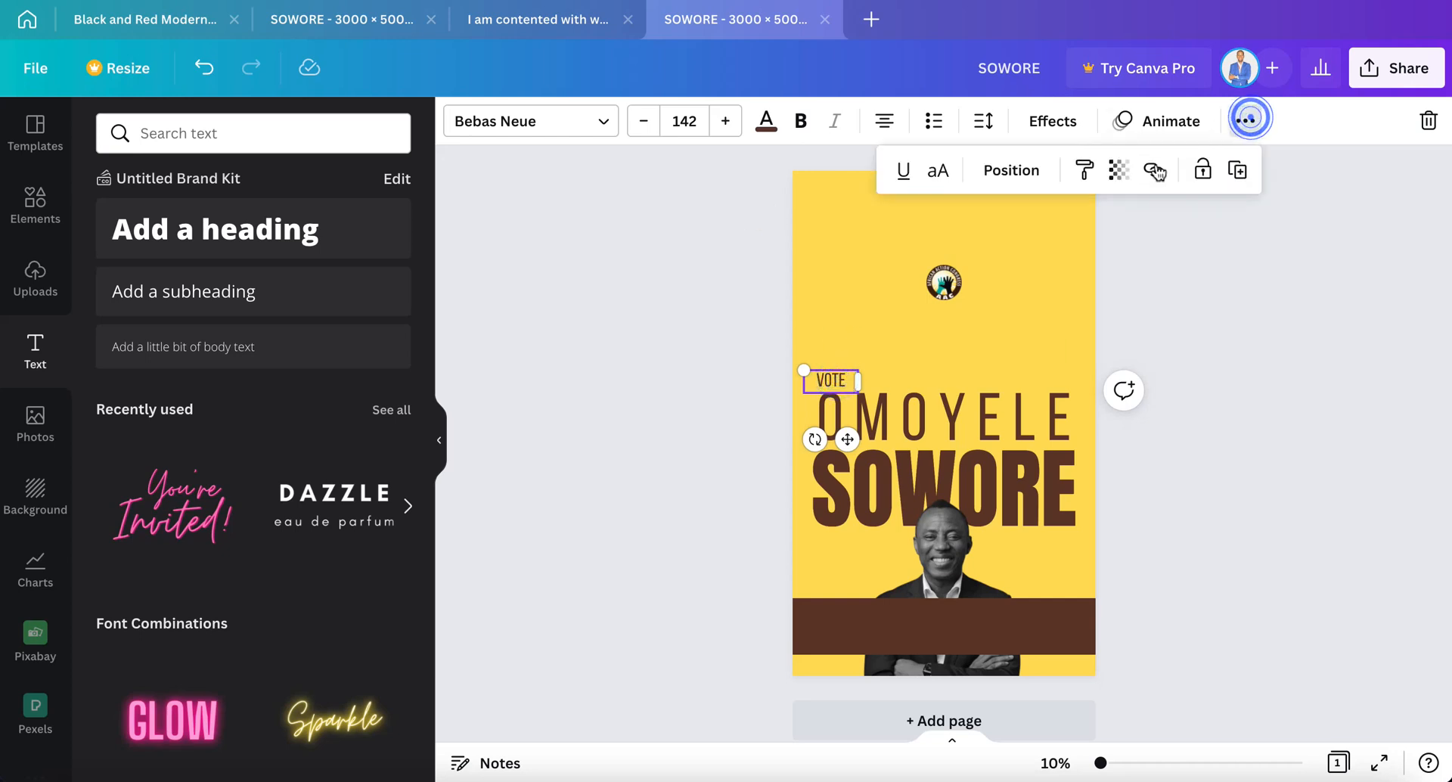
pyautogui.moveTo(836, 378); pyautogui.dragTo(939, 356)
pyautogui.doubleClick(942, 360)
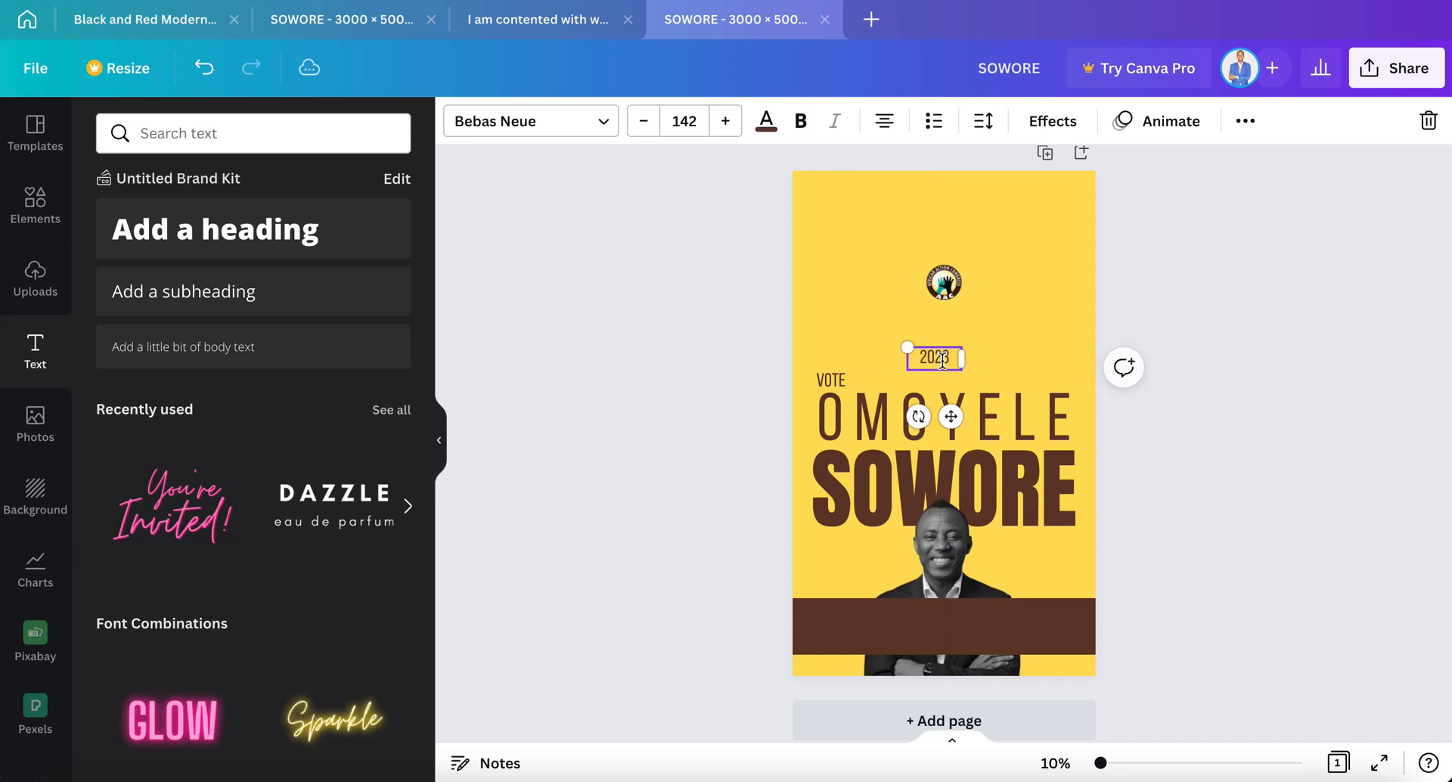
pyautogui.click(1024, 361)
pyautogui.moveTo(935, 356); pyautogui.dragTo(1057, 539)
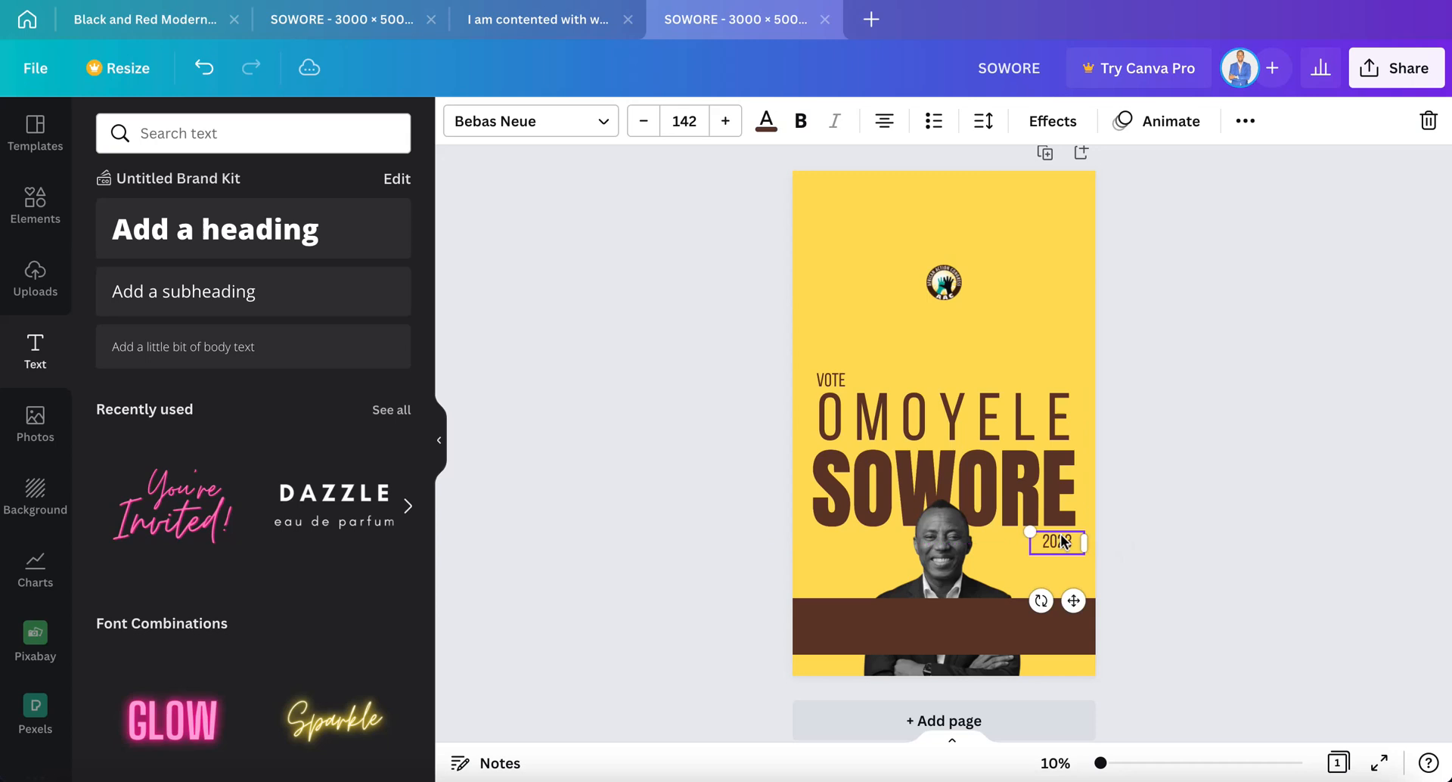
pyautogui.click(1180, 473)
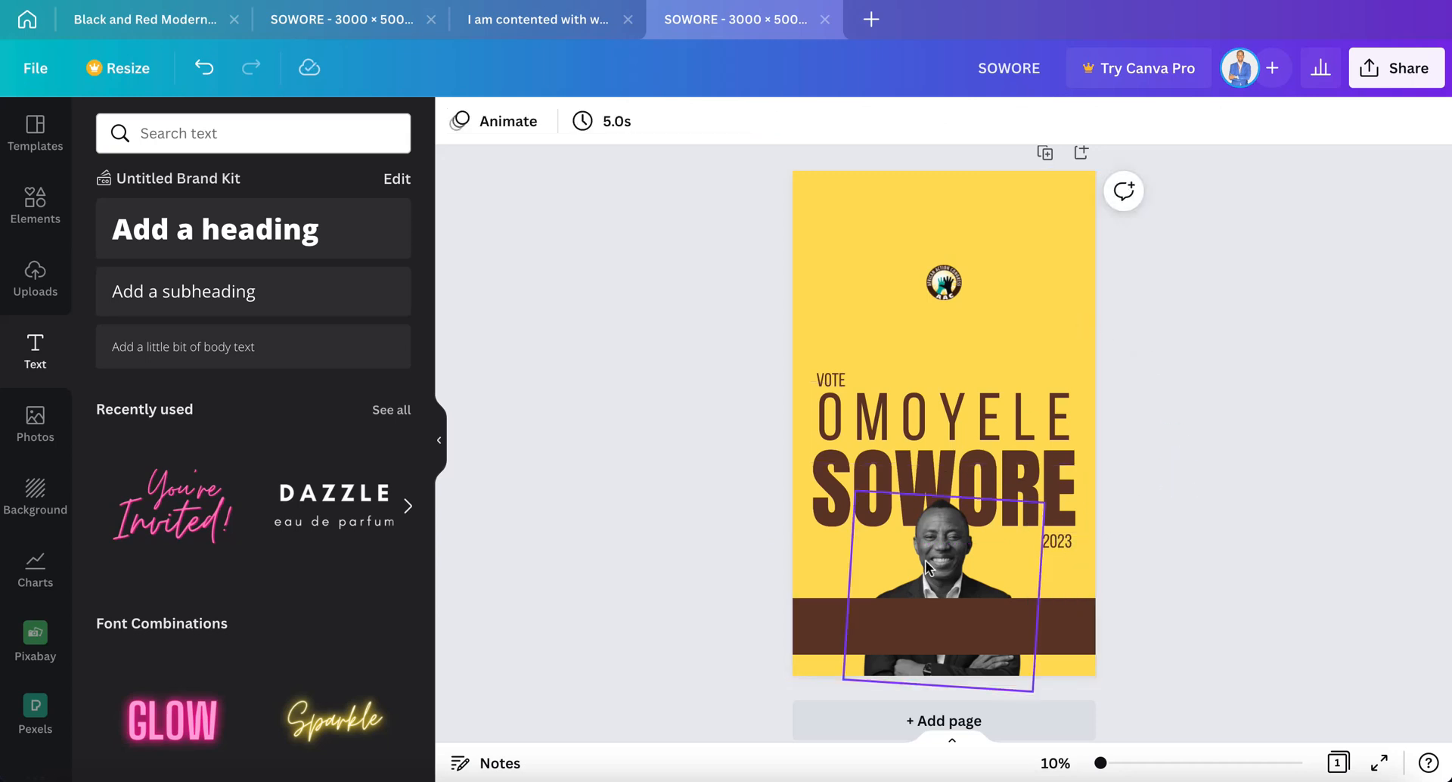
# Duplicate the VOTE text and change the copy to AFRICAN ACTION CONGRESS.
pyautogui.click(829, 386)
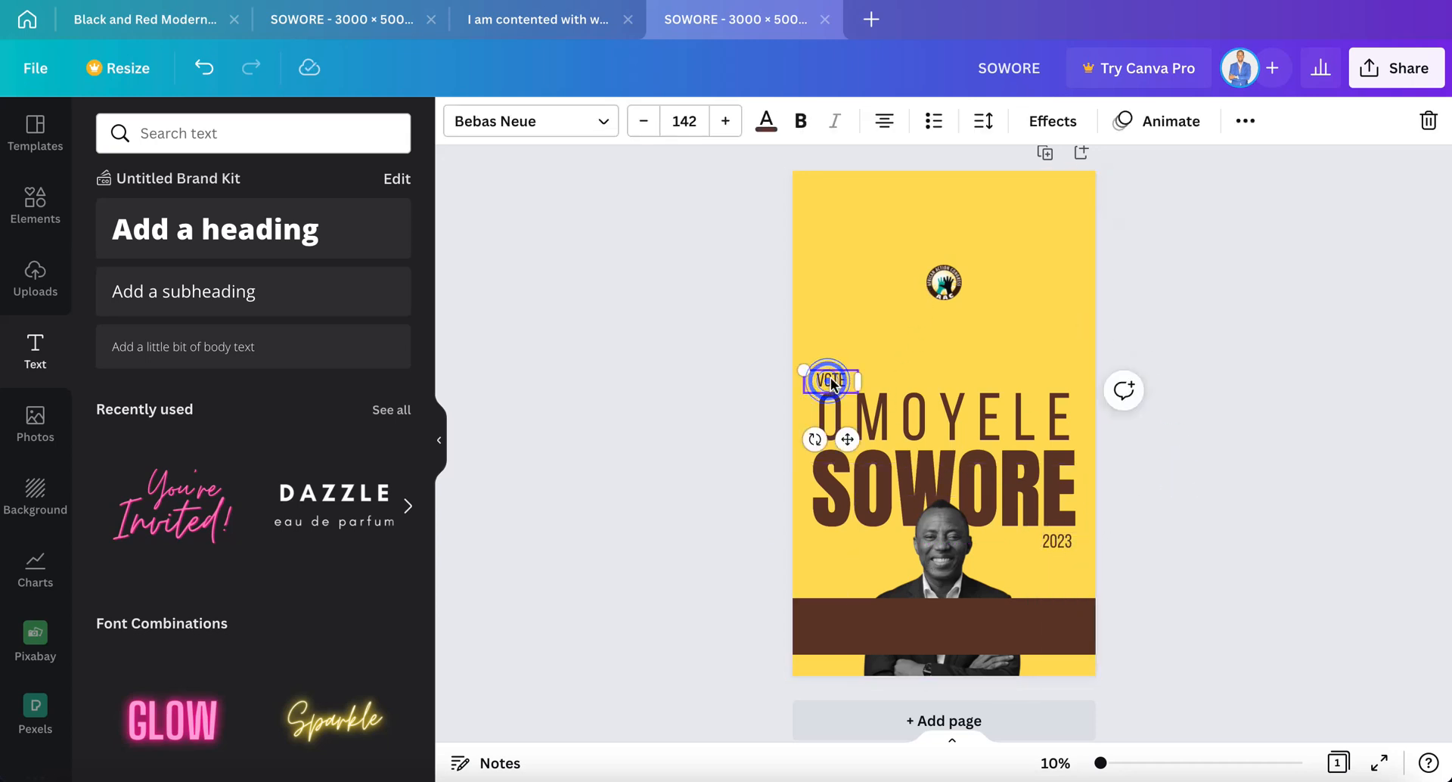
pyautogui.click(1243, 122)
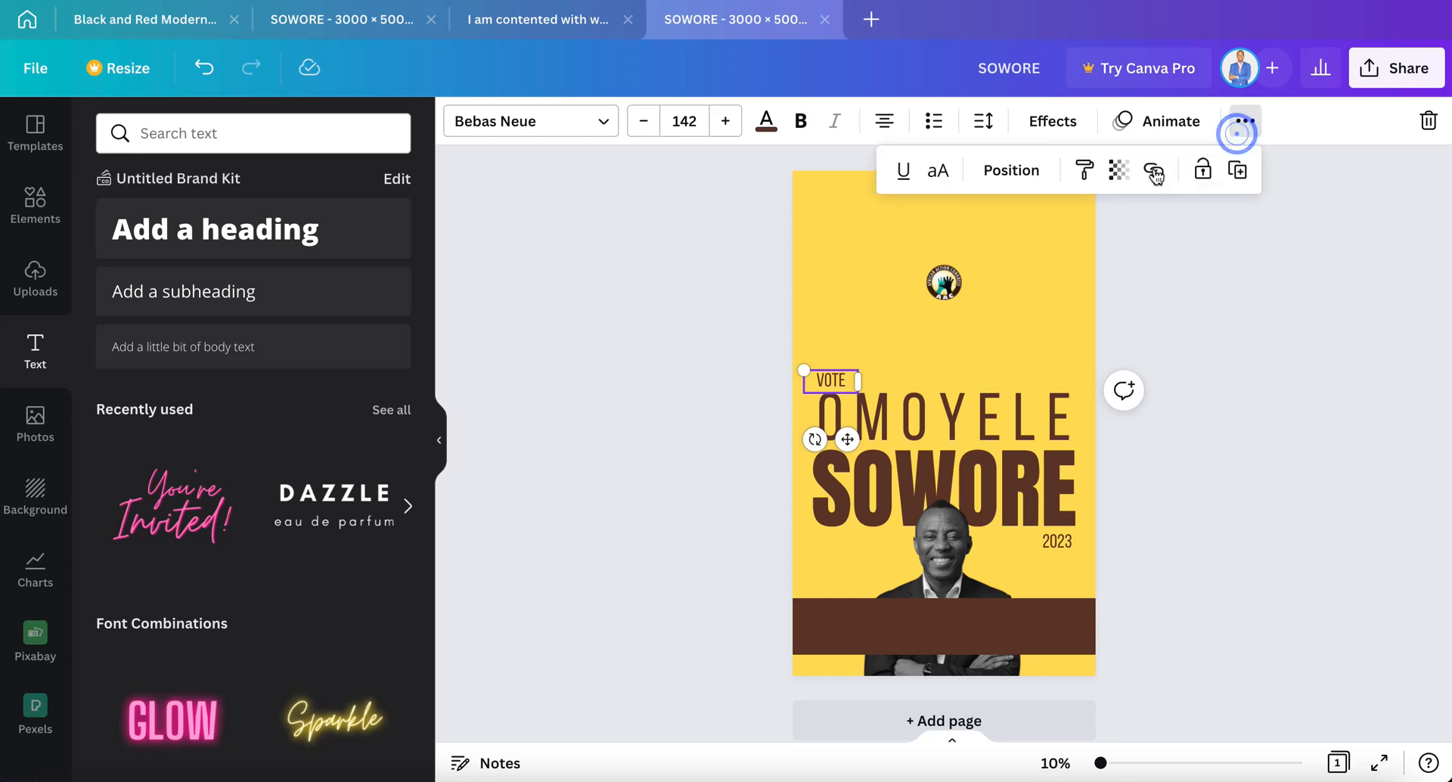
pyautogui.click(1237, 170)
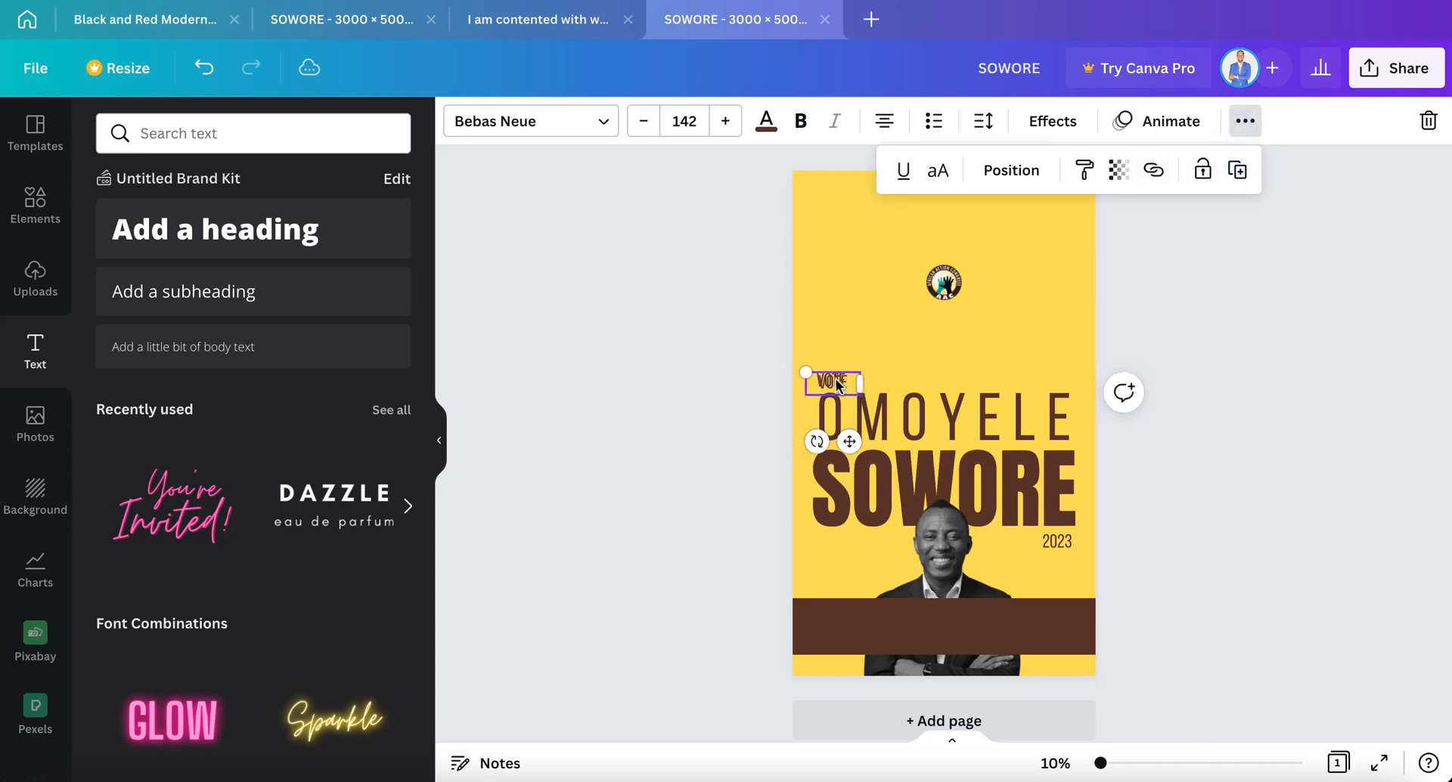
pyautogui.moveTo(836, 378); pyautogui.dragTo(889, 350)
pyautogui.doubleClick(890, 350)
pyautogui.write('A')
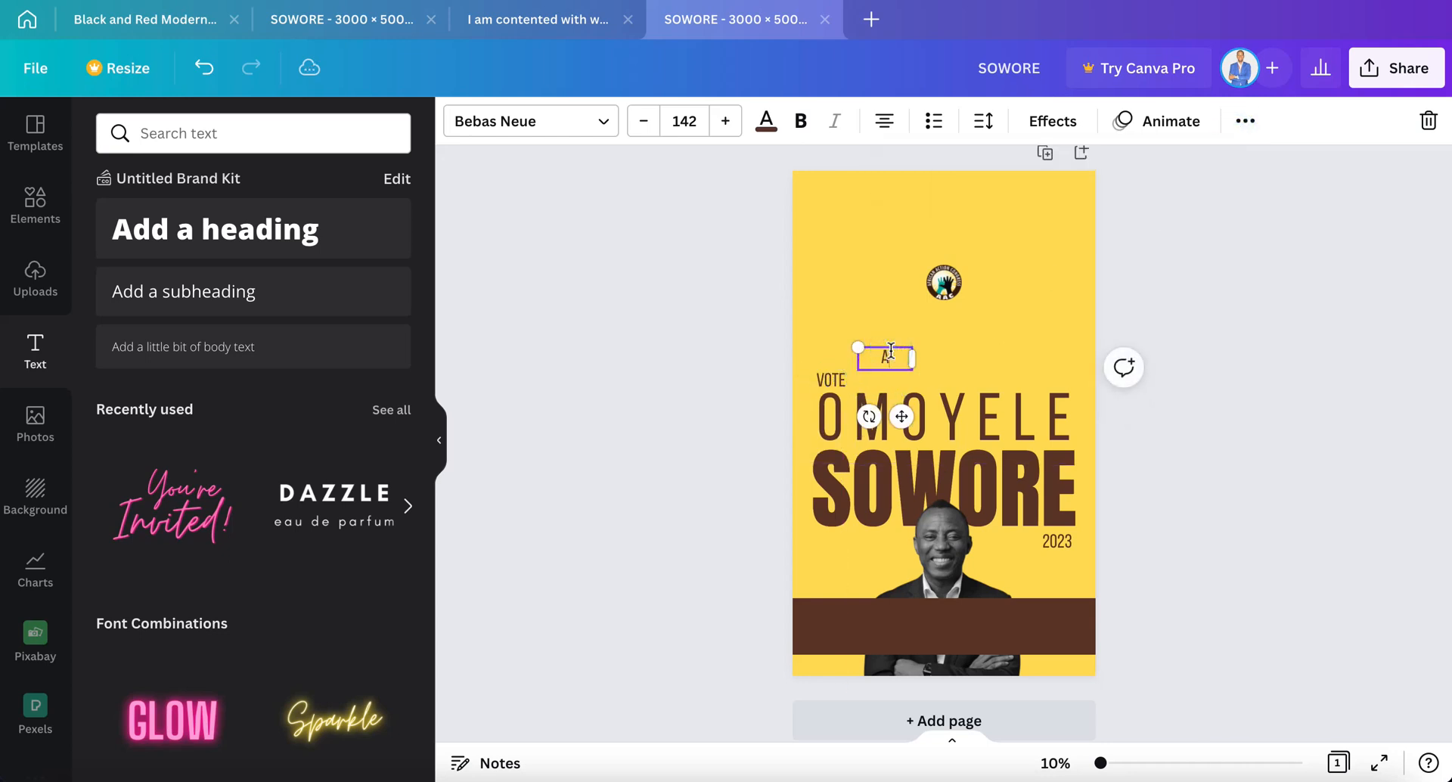
pyautogui.write('FRICAN A')
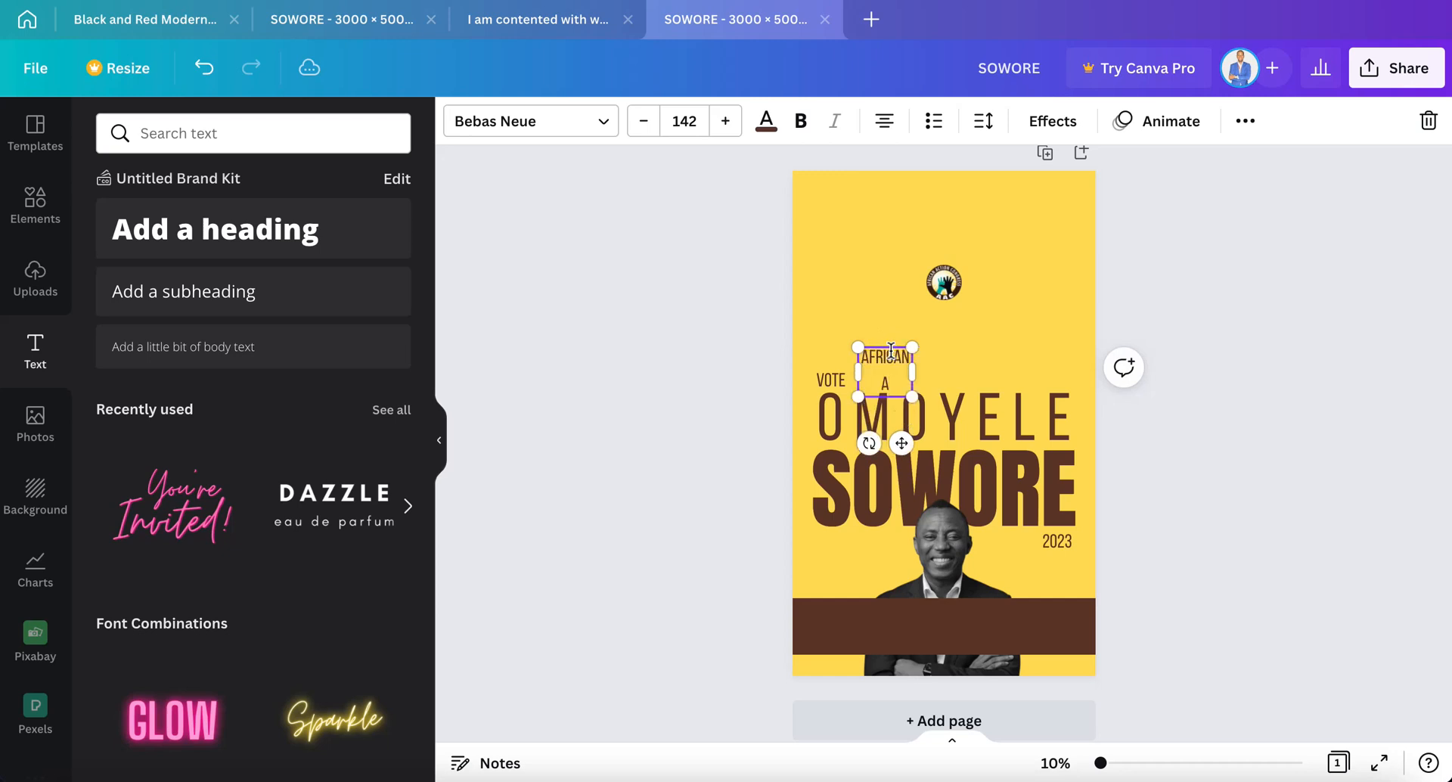
pyautogui.write('CTION C')
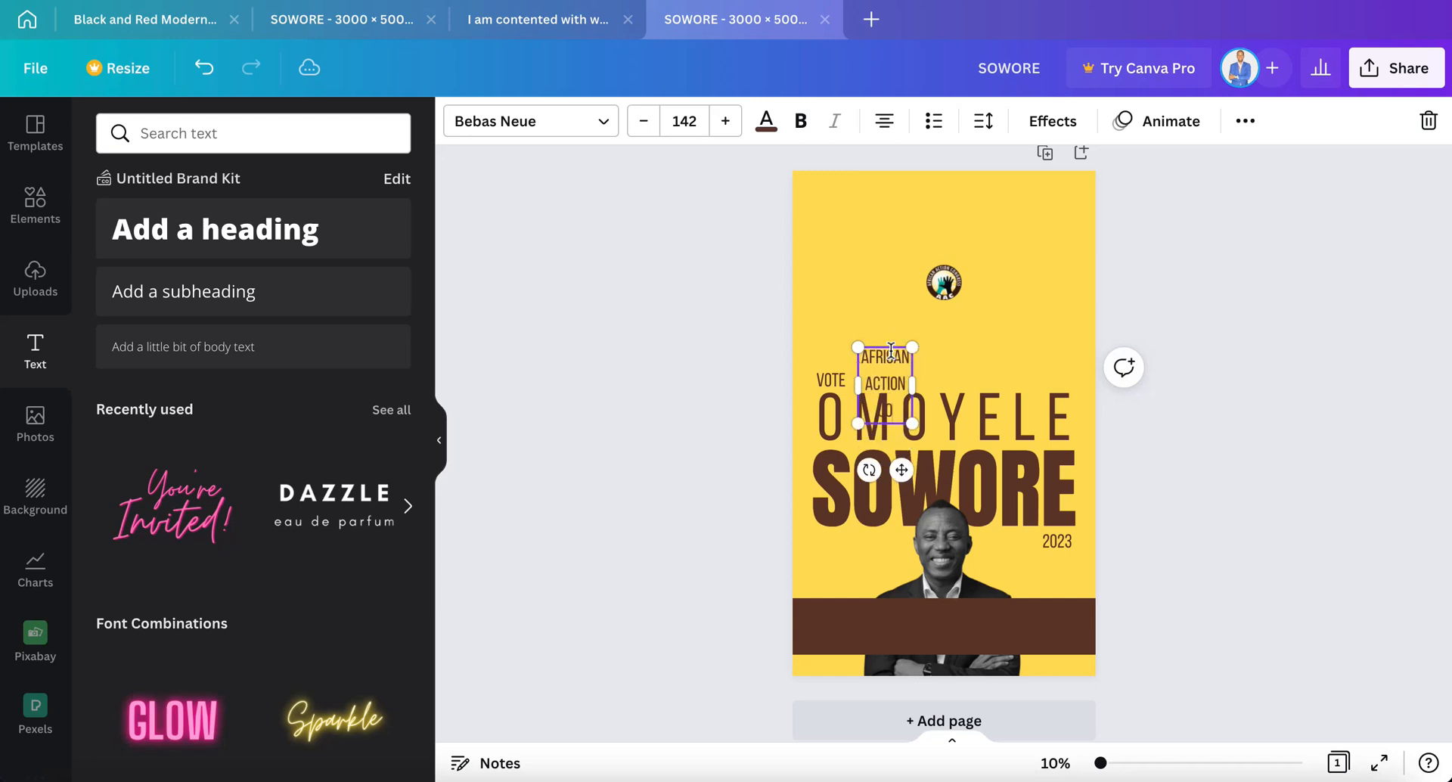
pyautogui.write('ONGRESS')
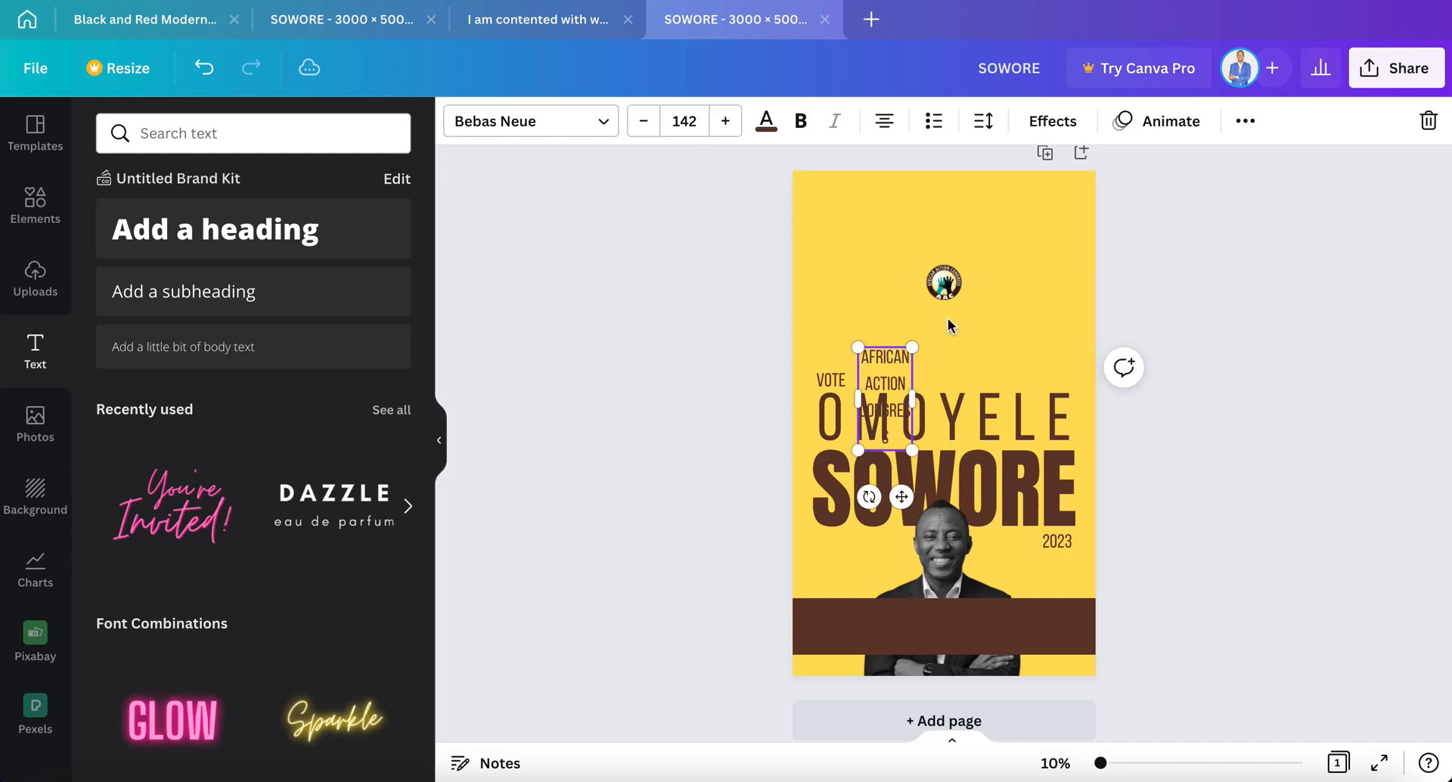
# Widen the AFRICAN ACTION CONGRESS text box to fit one line and centre it directly beneath the party logo.
pyautogui.click(928, 366)
pyautogui.click(905, 375)
pyautogui.moveTo(922, 409); pyautogui.dragTo(1012, 316)
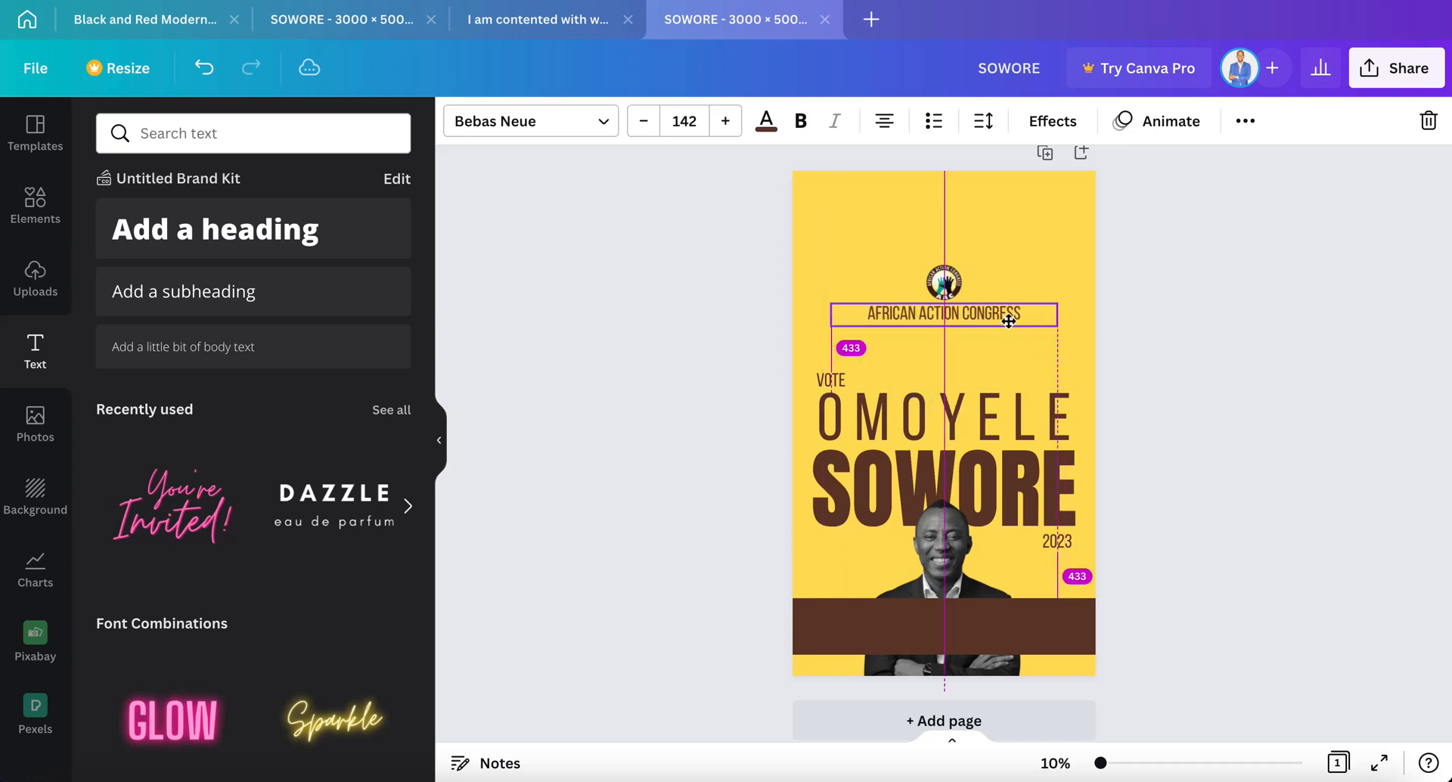
# Set the AFRICAN ACTION CONGRESS text to font size 80 with letter spacing 105.
pyautogui.click(683, 121)
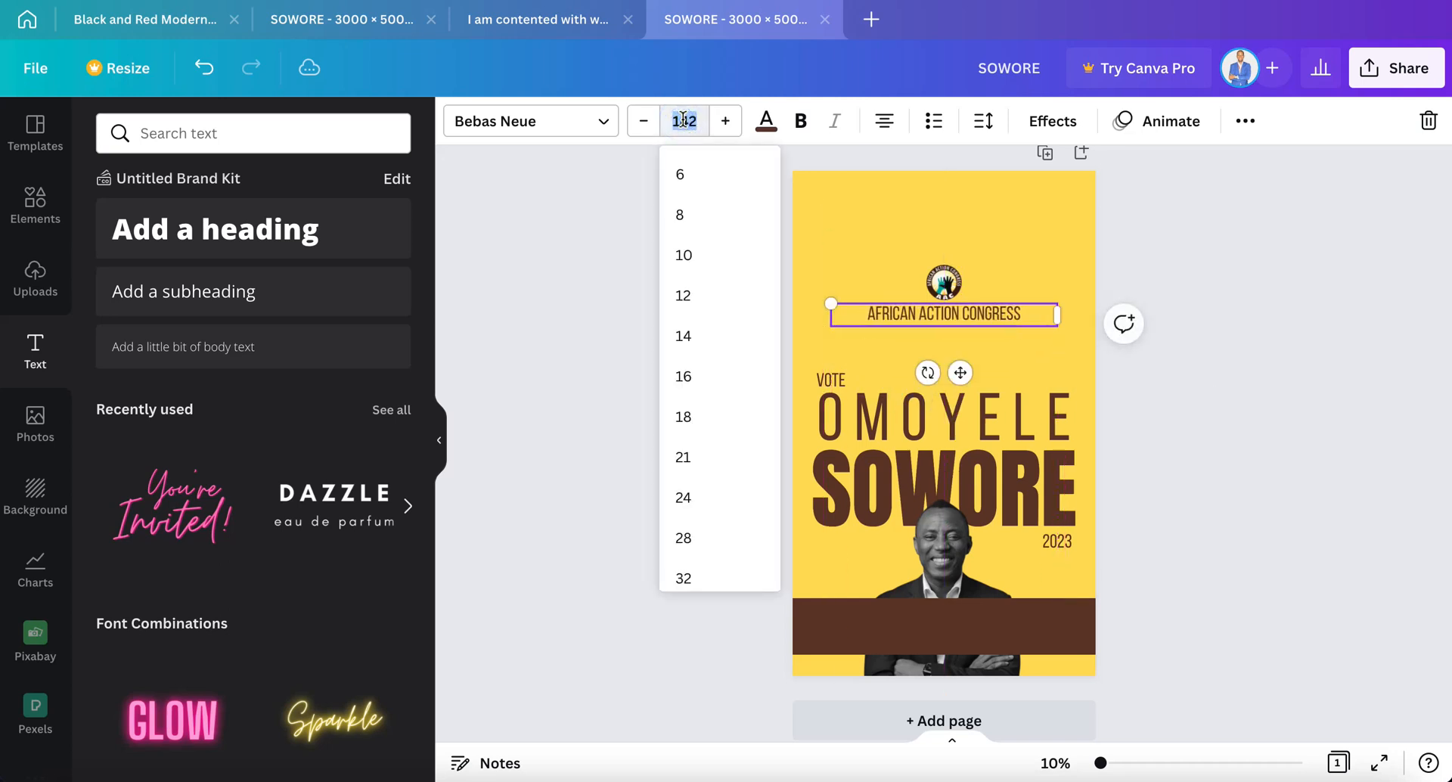
pyautogui.write('80')
pyautogui.press('Return')
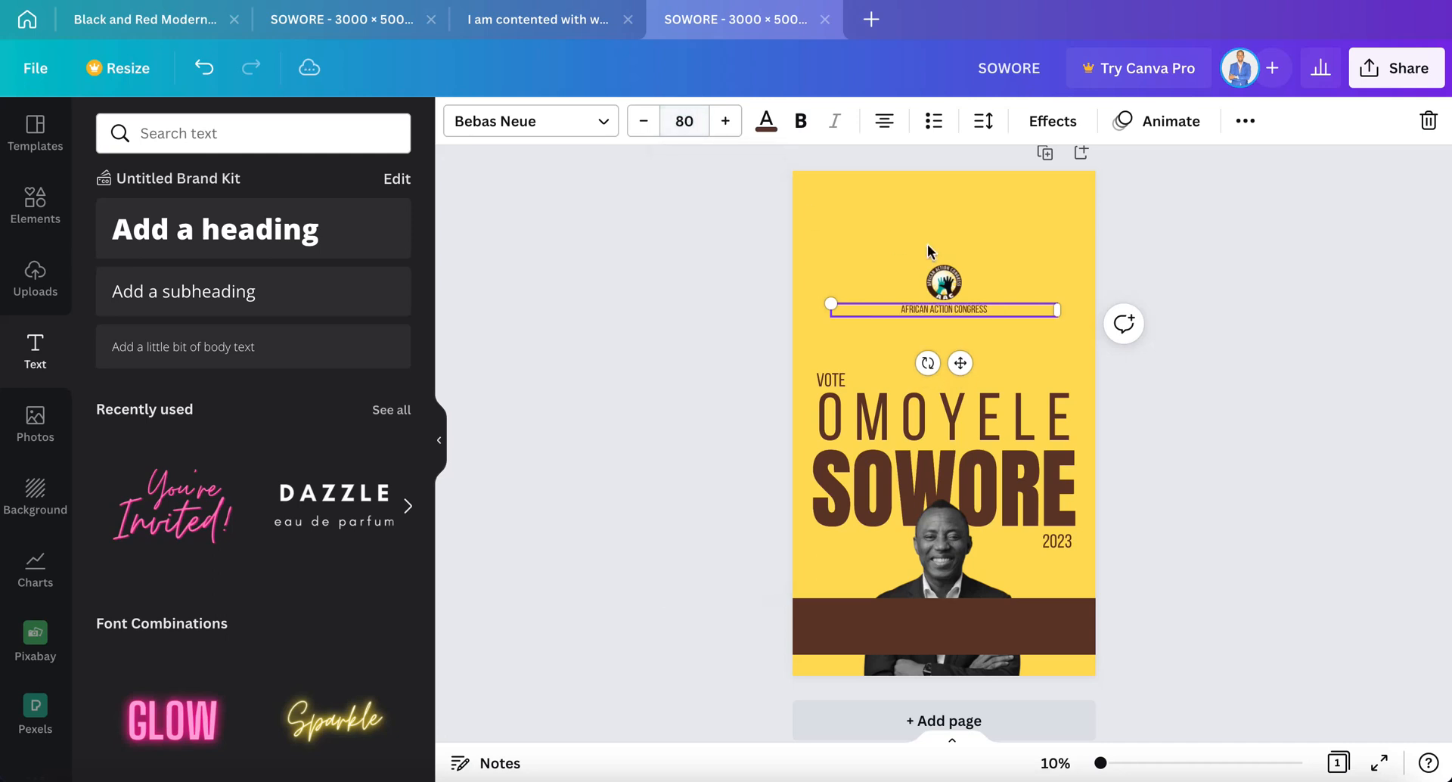
pyautogui.click(983, 121)
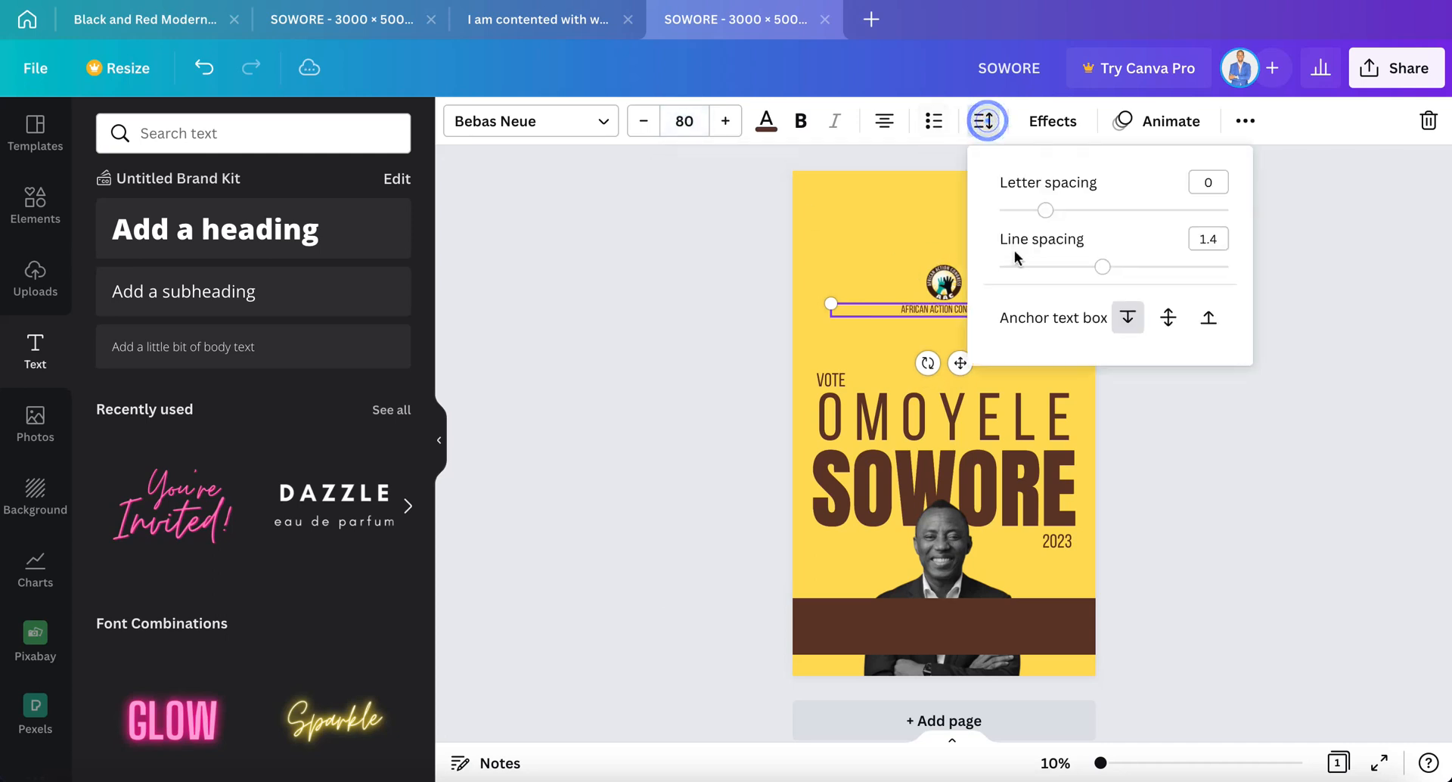
pyautogui.moveTo(1050, 216); pyautogui.dragTo(1070, 216)
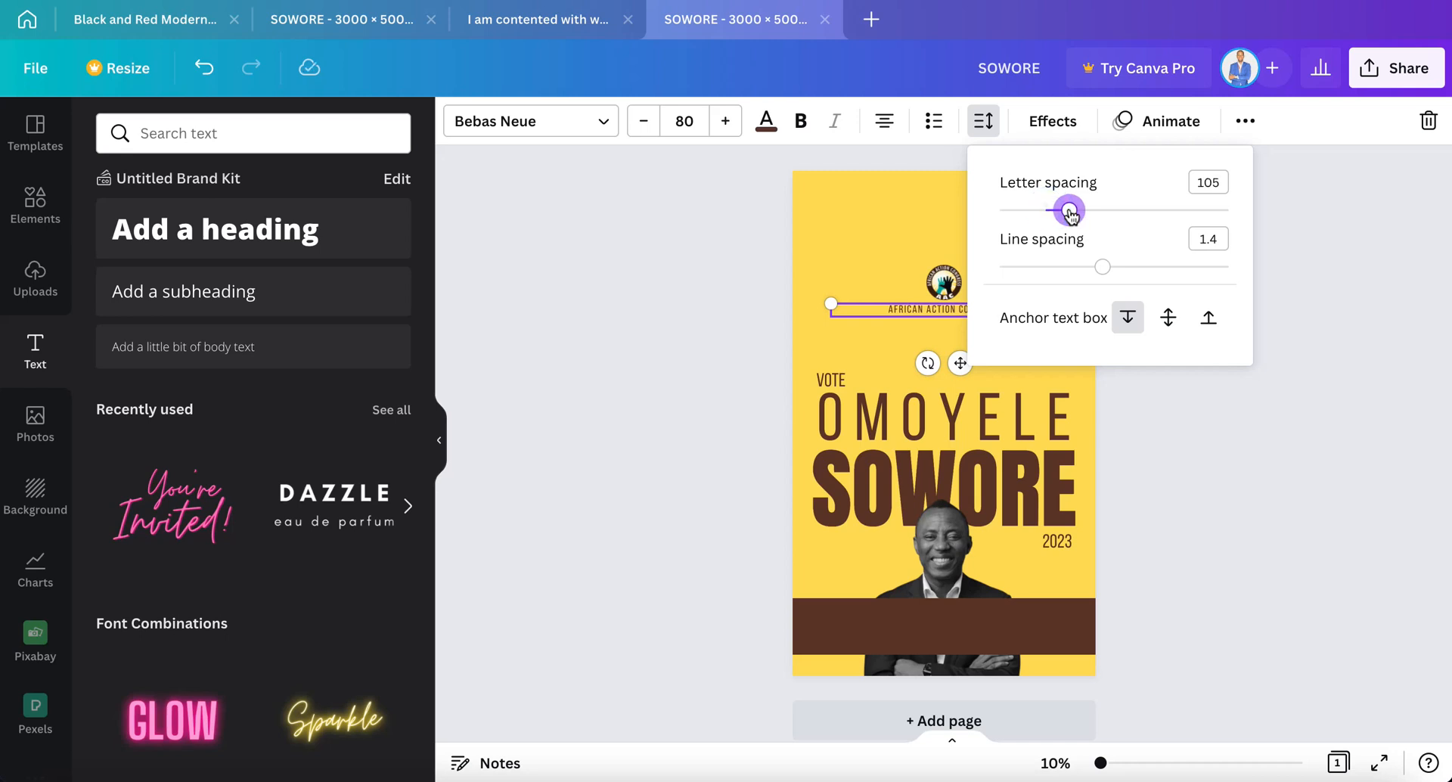
pyautogui.click(848, 209)
pyautogui.click(1277, 487)
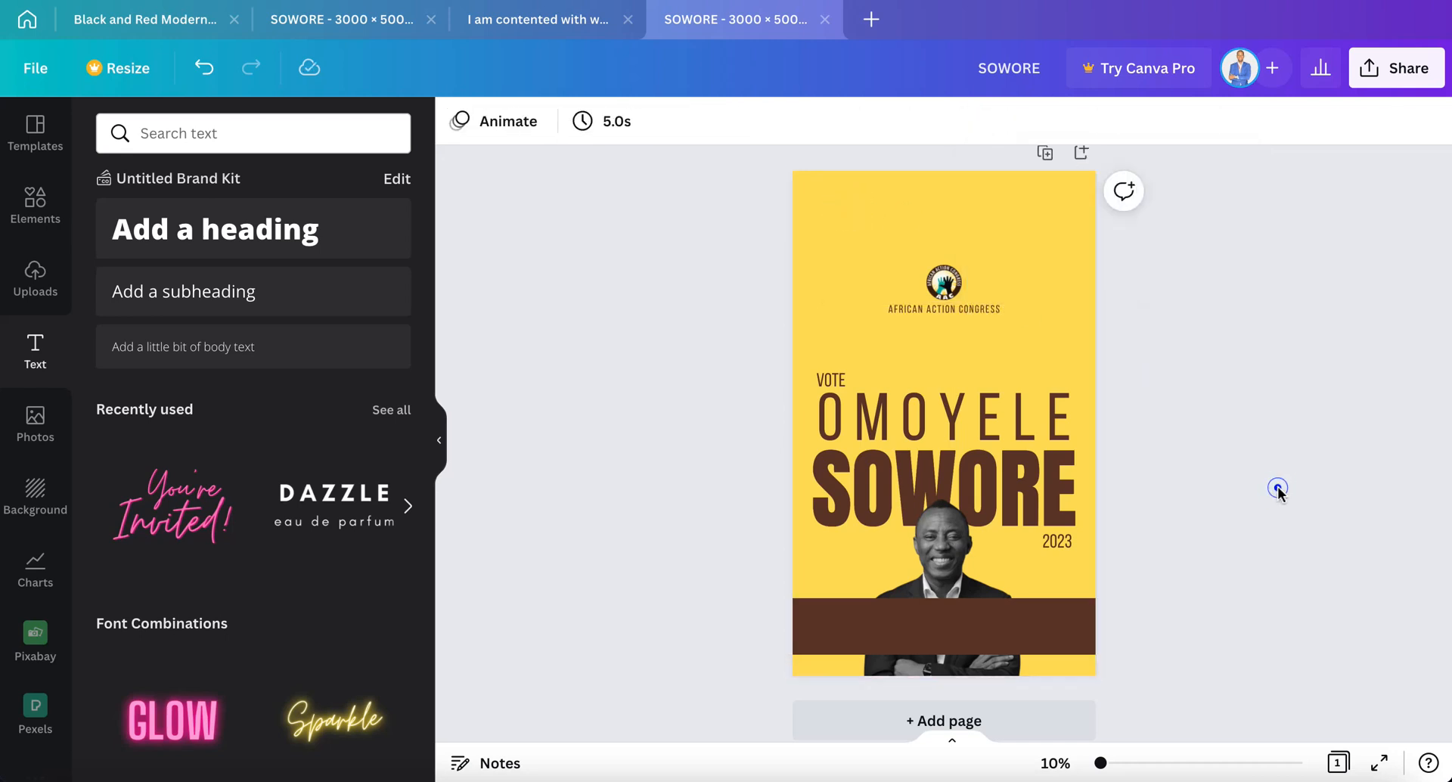
# Duplicate the SOWORE heading and change the copy's text to PRESIDENT.
pyautogui.click(1005, 619)
pyautogui.click(937, 488)
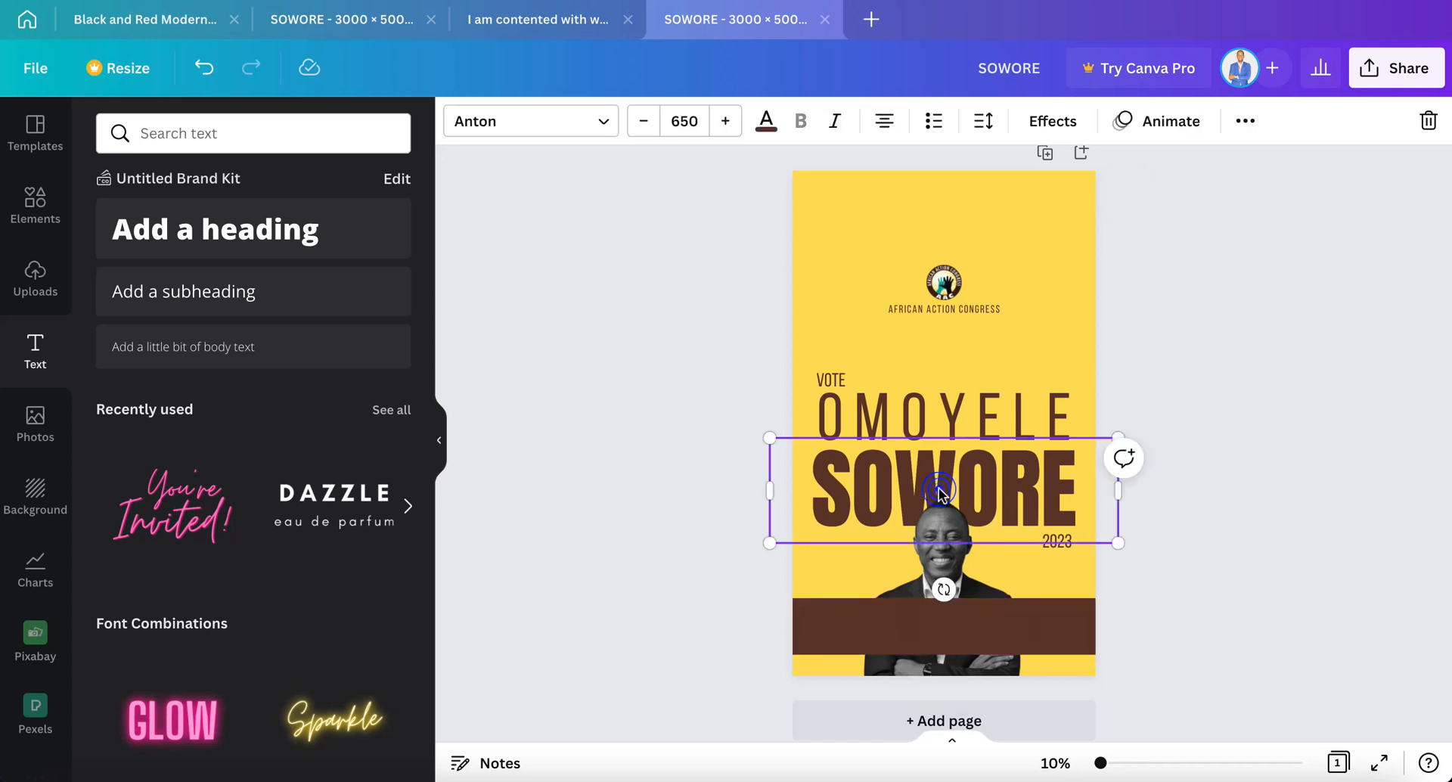
pyautogui.click(1244, 121)
pyautogui.click(1237, 169)
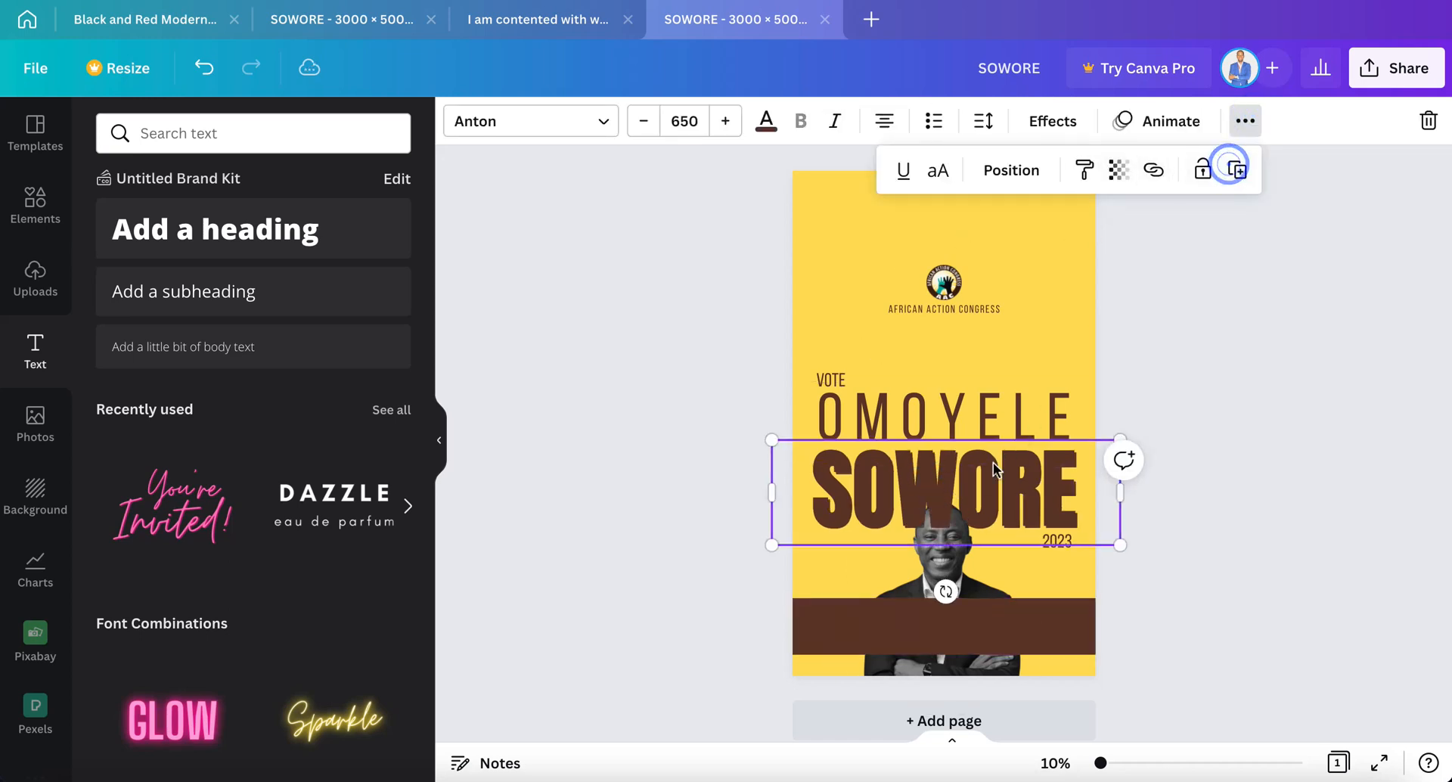
pyautogui.doubleClick(992, 469)
pyautogui.write('P')
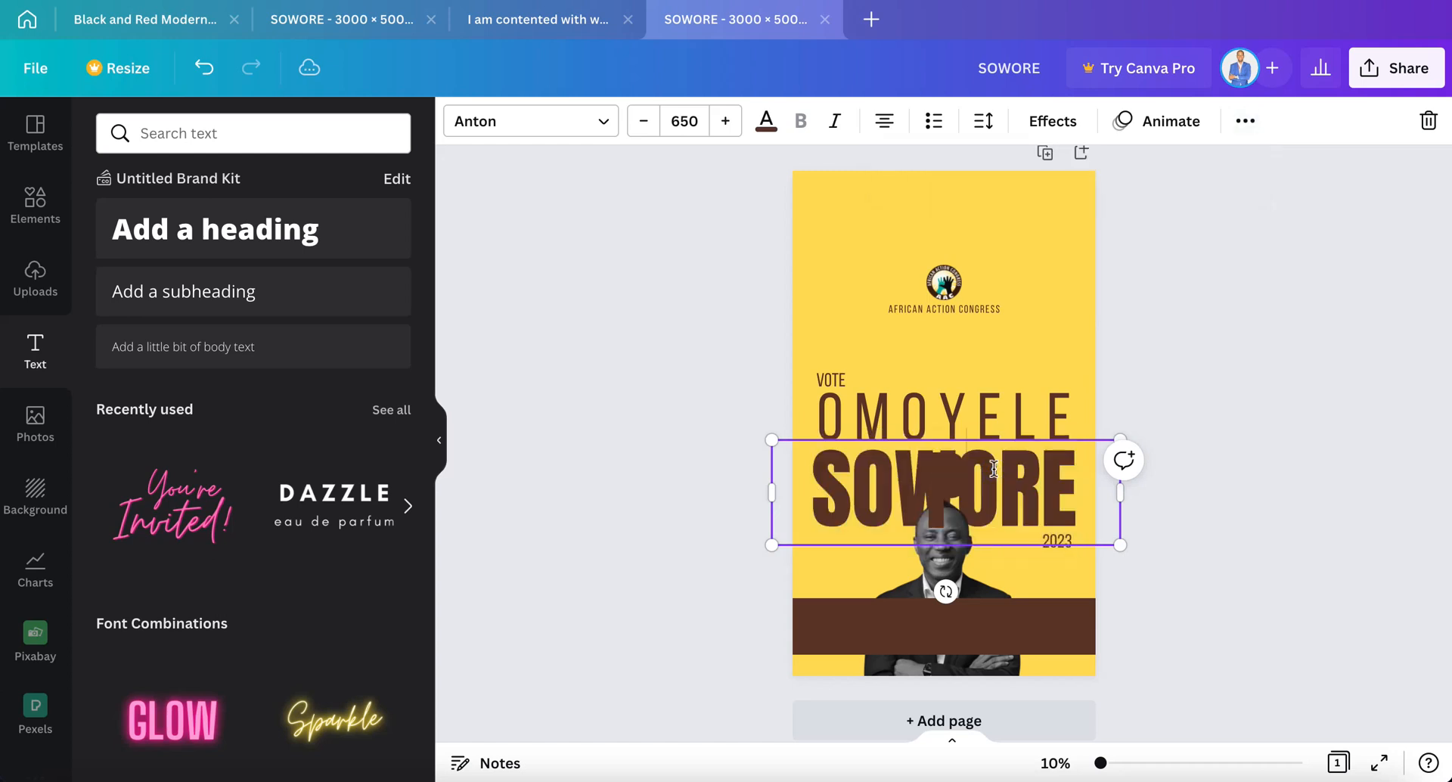
pyautogui.write('RE')
pyautogui.press('BackSpace')
pyautogui.press('BackSpace')
pyautogui.press('BackSpace')
pyautogui.write('PRES')
pyautogui.write('IDENT')
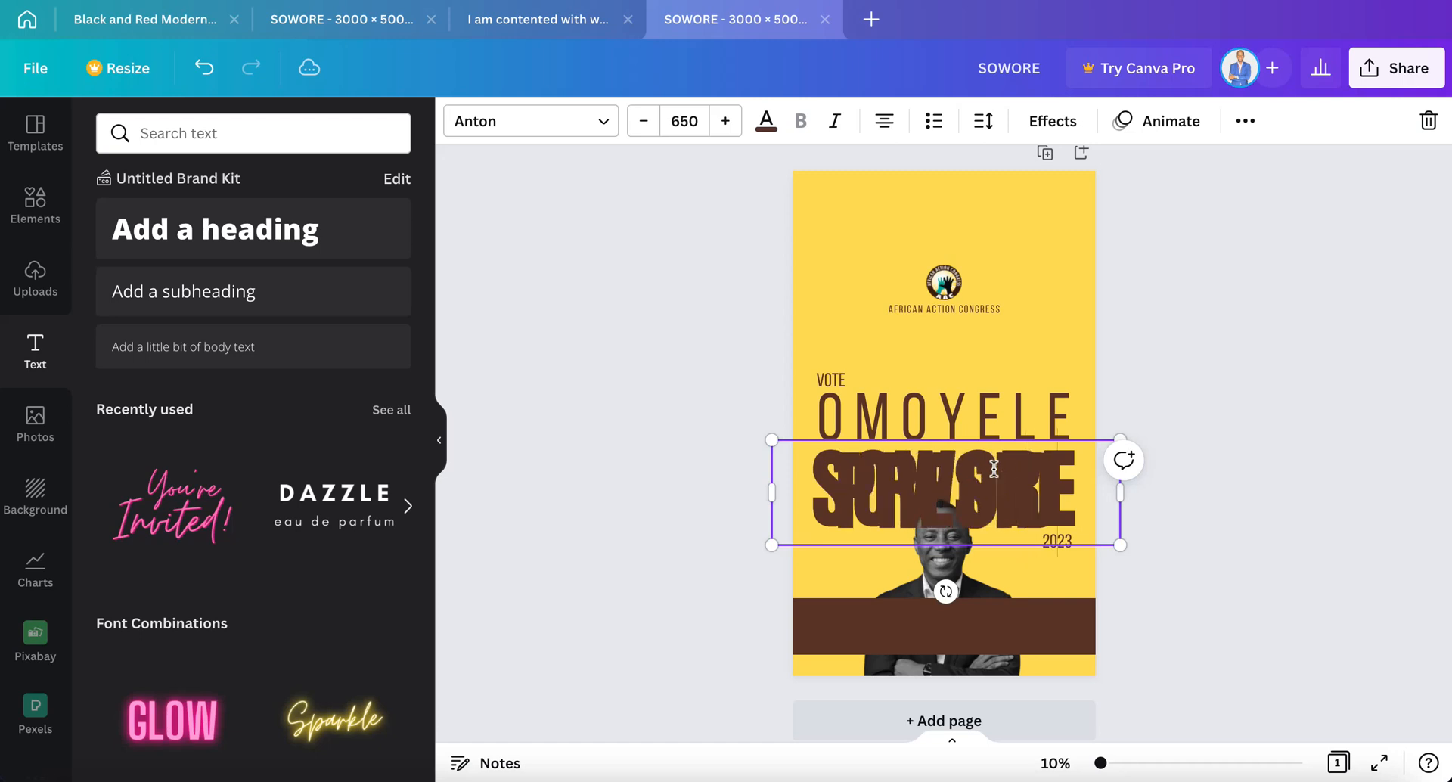
pyautogui.click(1195, 430)
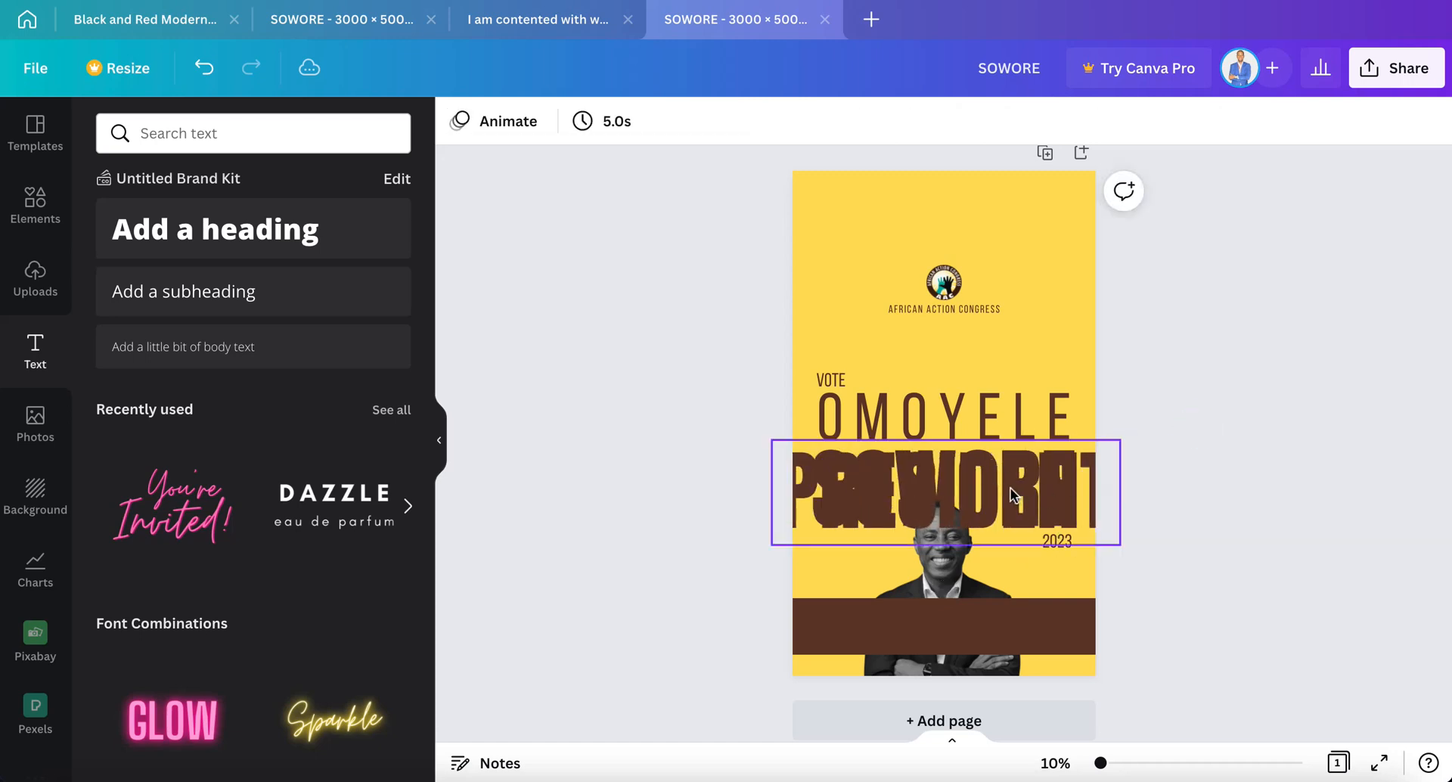
# Set the PRESIDENT text to font size 300 and move it onto the brown band.
pyautogui.moveTo(1013, 477); pyautogui.dragTo(1025, 610)
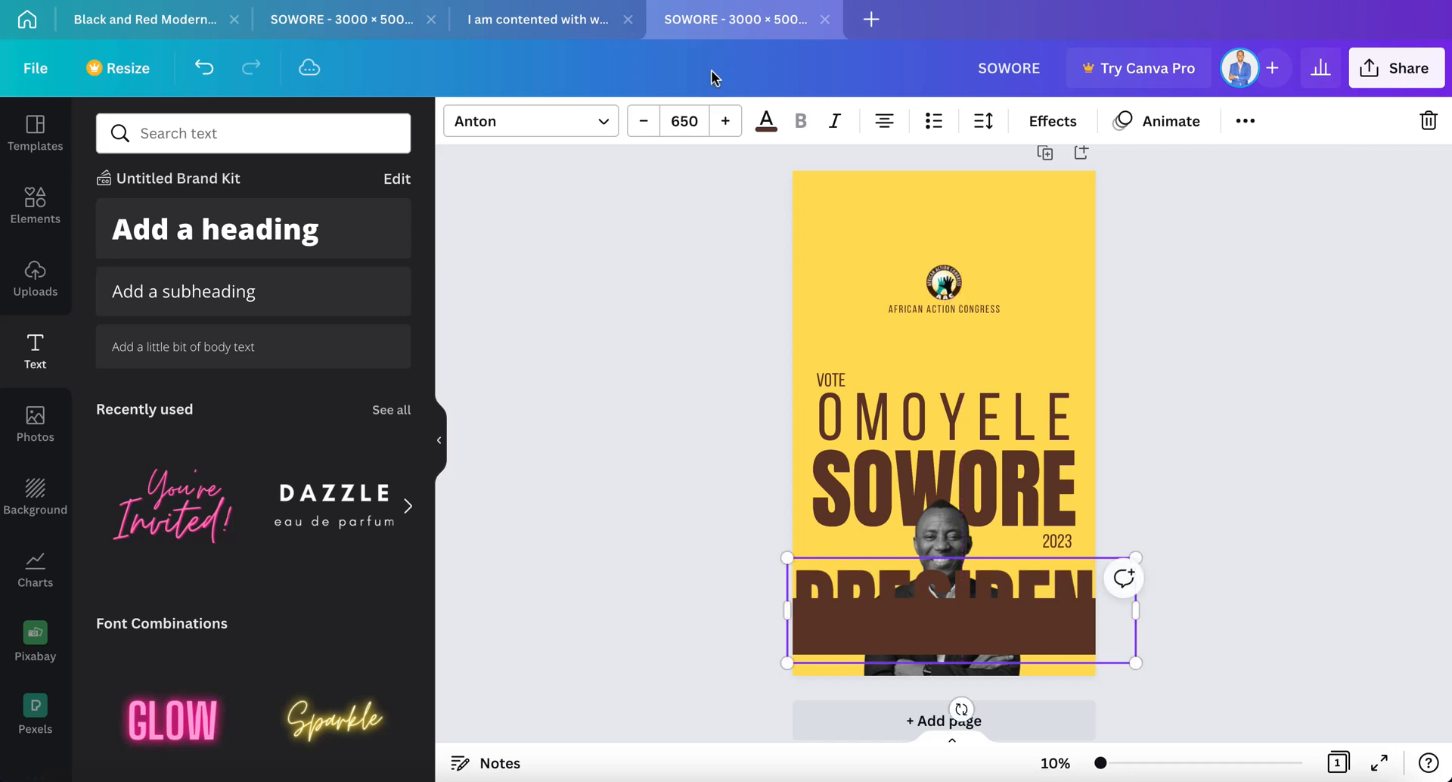
pyautogui.click(694, 115)
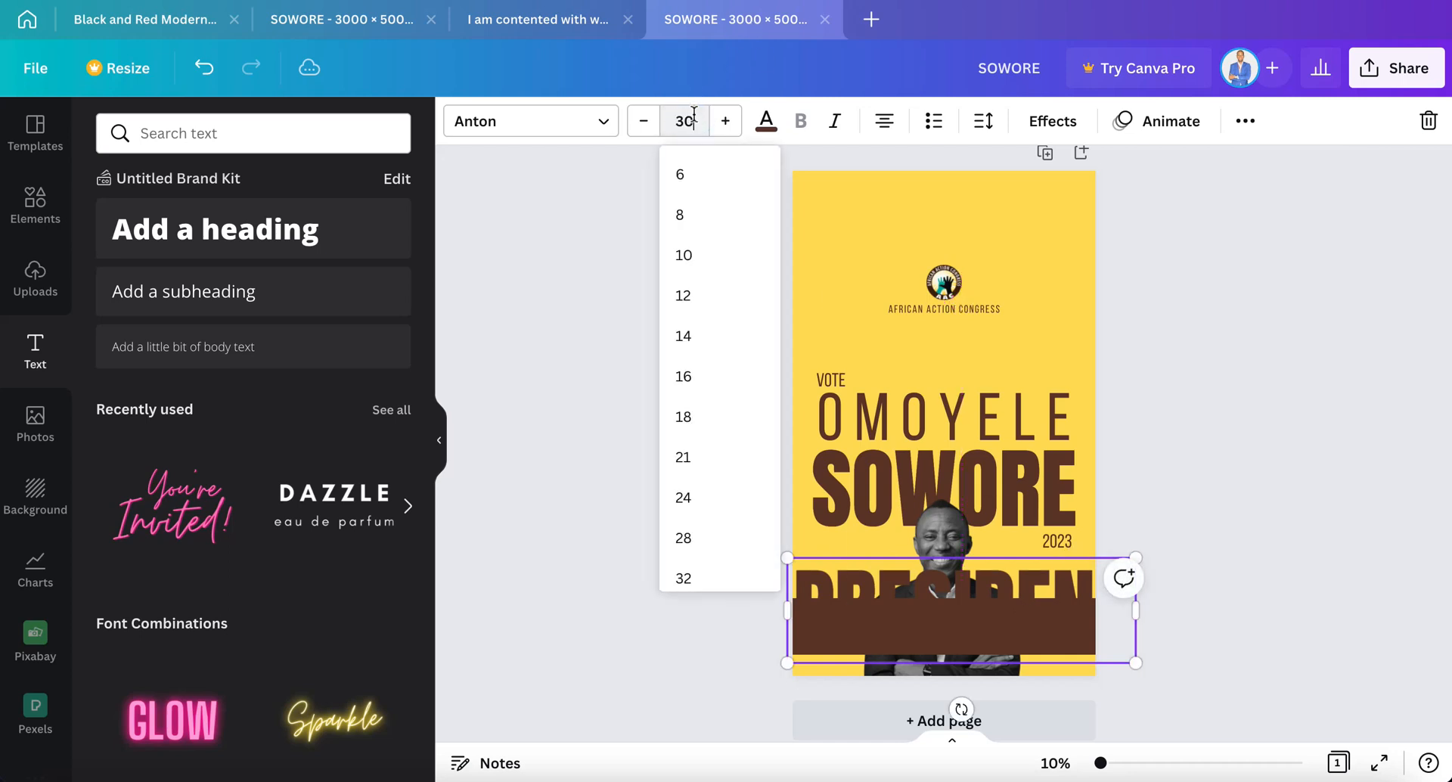
pyautogui.write('300')
pyautogui.press('Return')
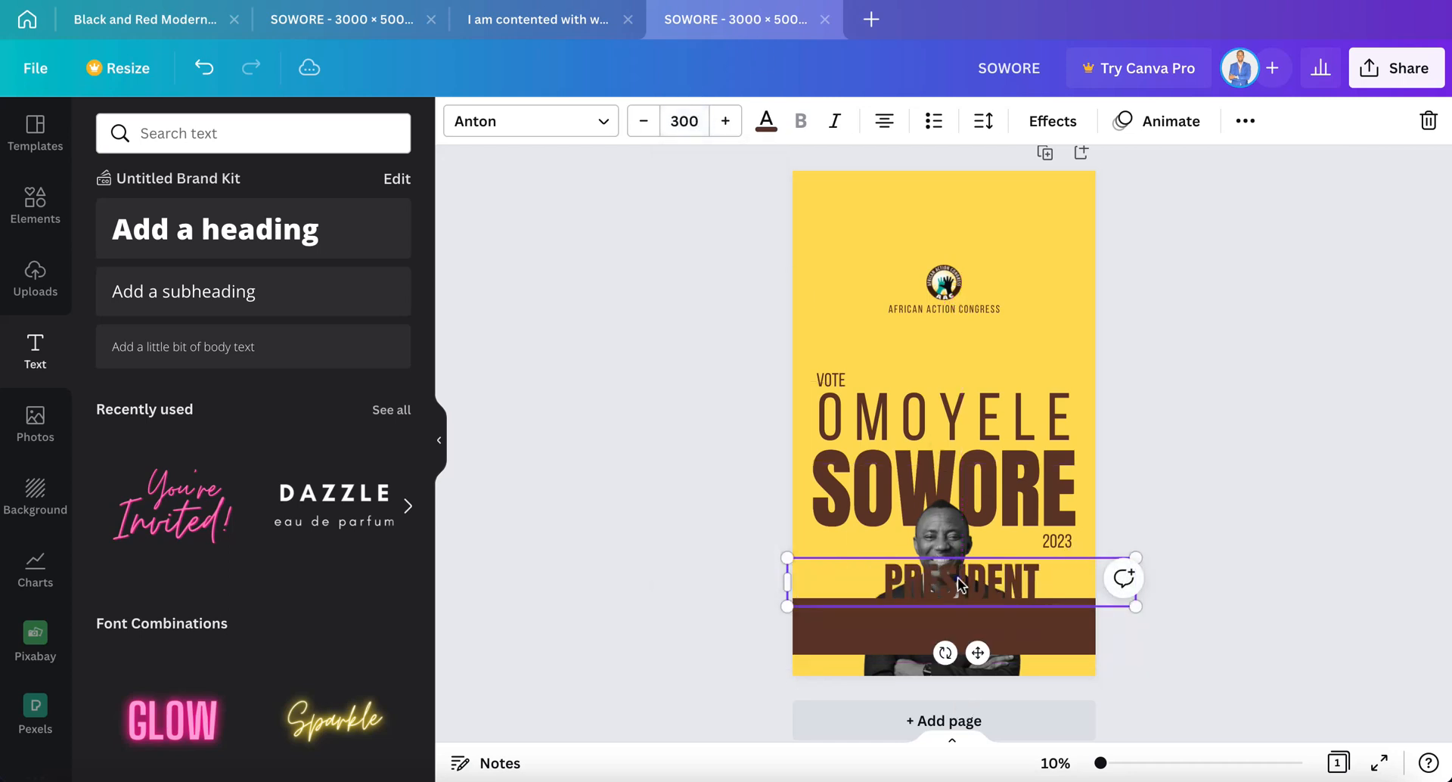
pyautogui.moveTo(958, 584); pyautogui.dragTo(928, 625)
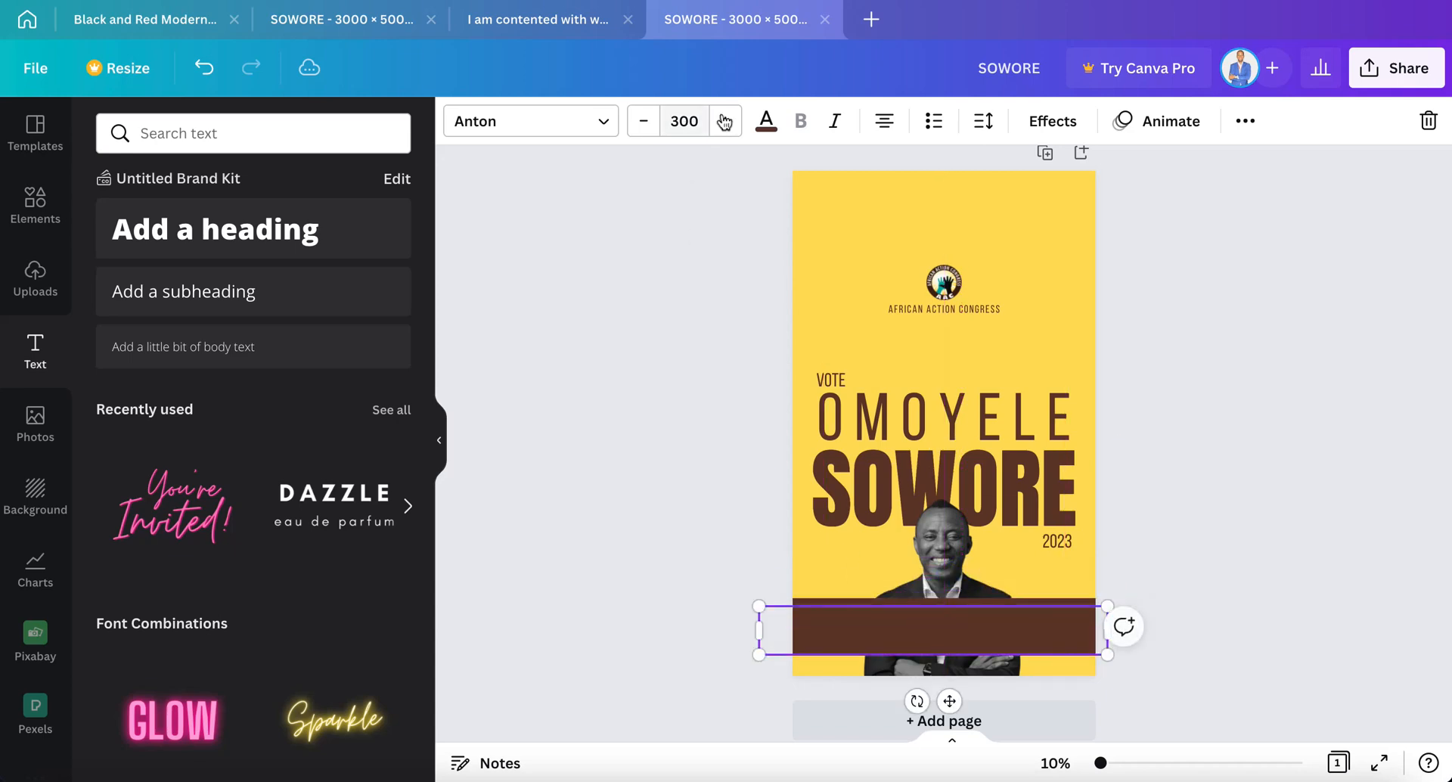
# Recolour the PRESIDENT text with the document's white.
pyautogui.click(766, 119)
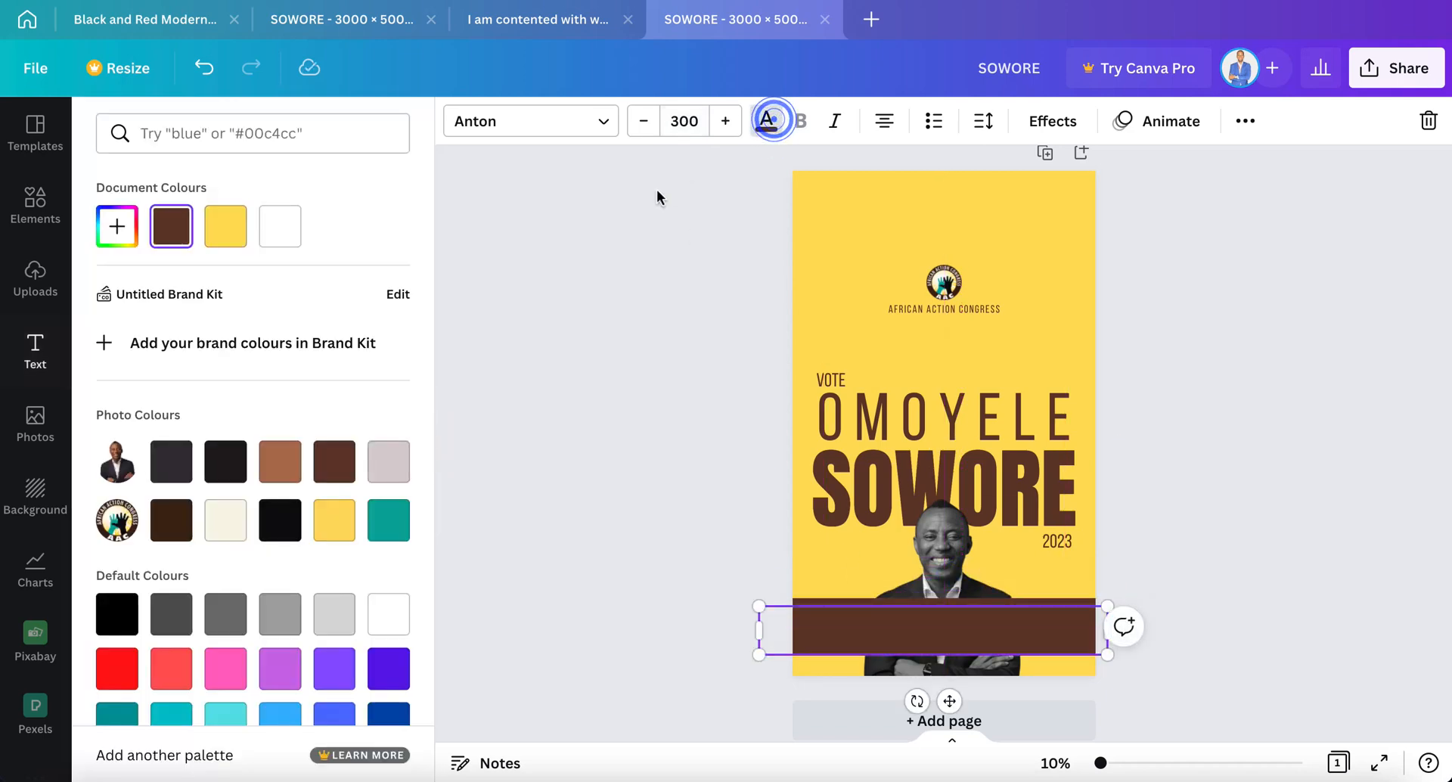
pyautogui.click(276, 231)
pyautogui.click(630, 410)
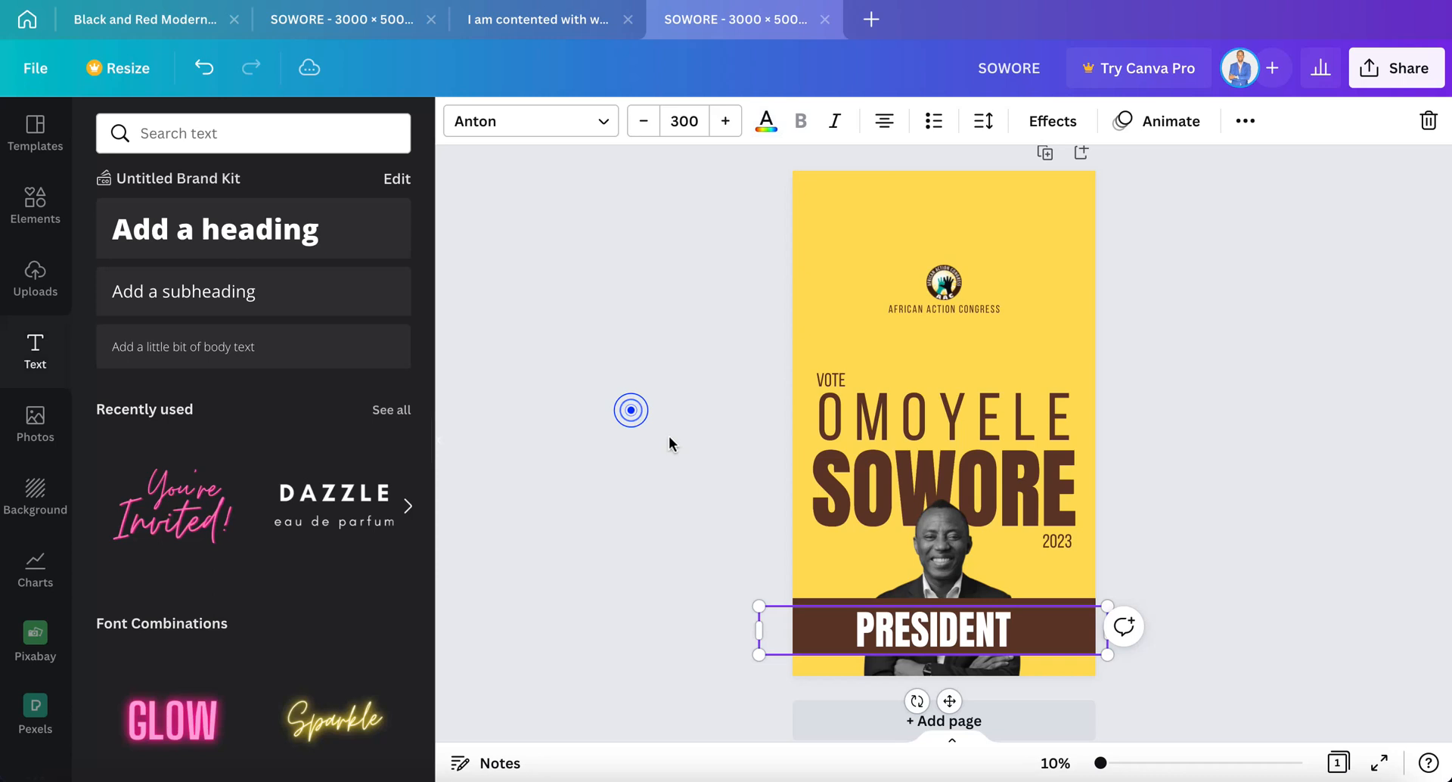
# Narrow the PRESIDENT text box and centre the word within the brown band.
pyautogui.click(734, 538)
pyautogui.moveTo(928, 641); pyautogui.dragTo(951, 634)
pyautogui.click(1231, 539)
pyautogui.click(1025, 609)
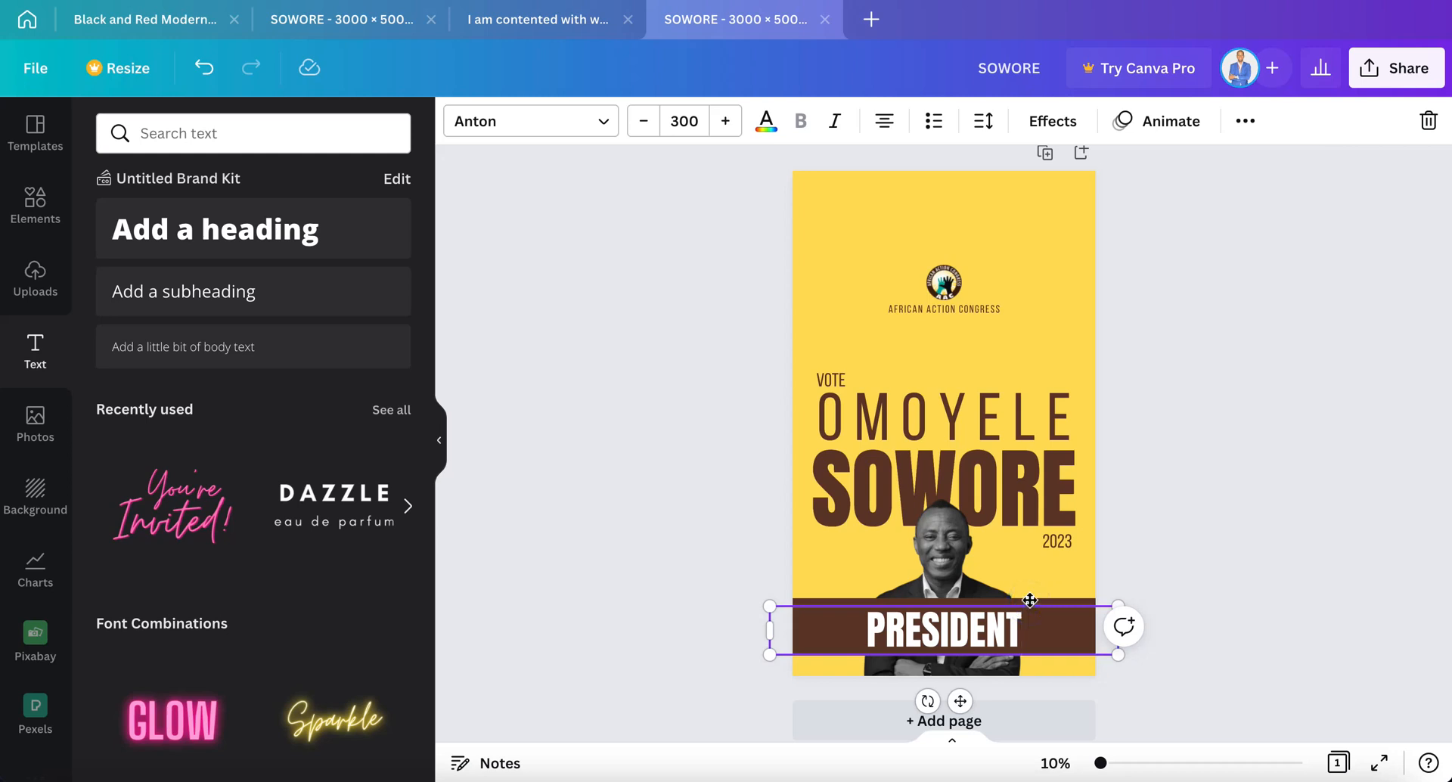
pyautogui.click(1029, 600)
pyautogui.click(1103, 534)
pyautogui.click(1095, 615)
pyautogui.moveTo(801, 647); pyautogui.dragTo(938, 630)
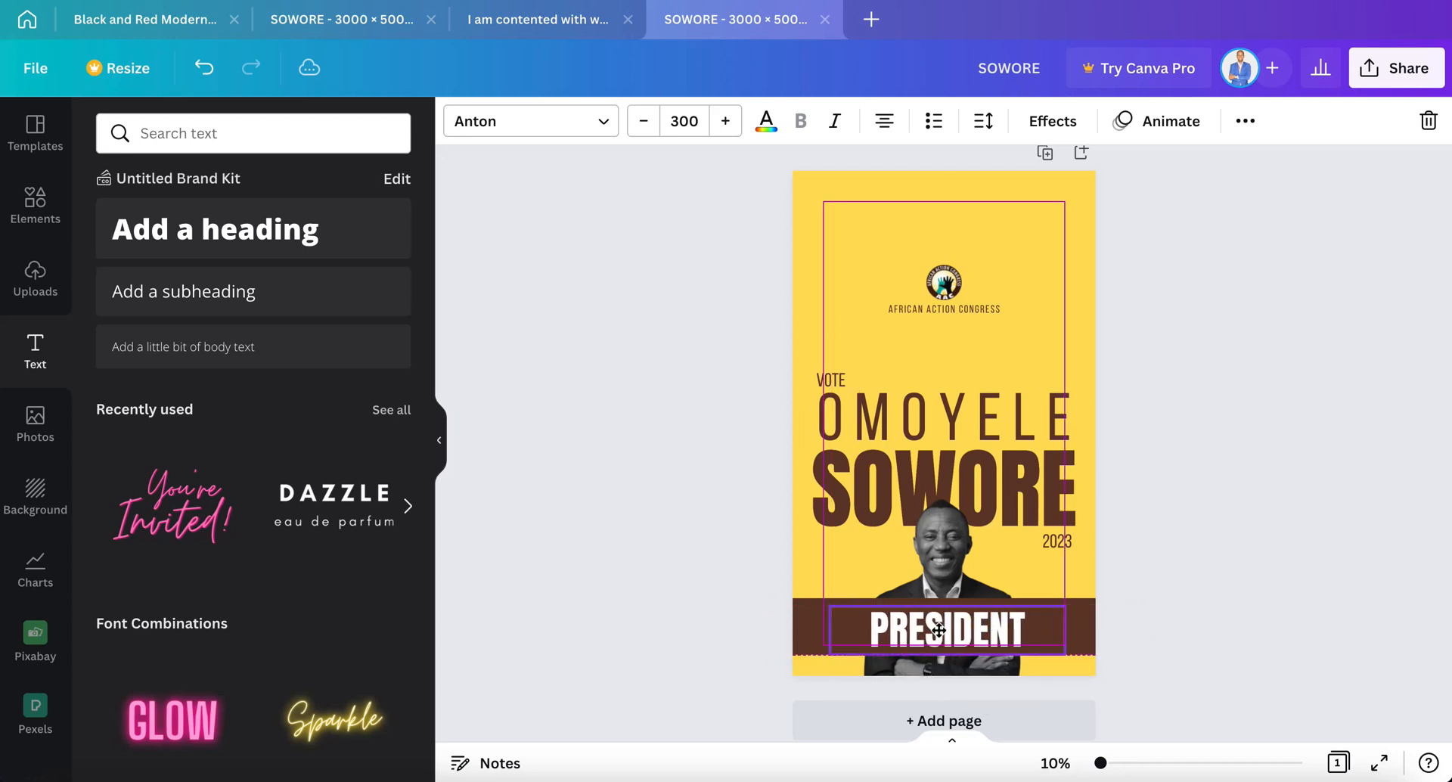
# Extend the brown band upward behind PRESIDENT to a height of about 629 px.
pyautogui.click(1074, 606)
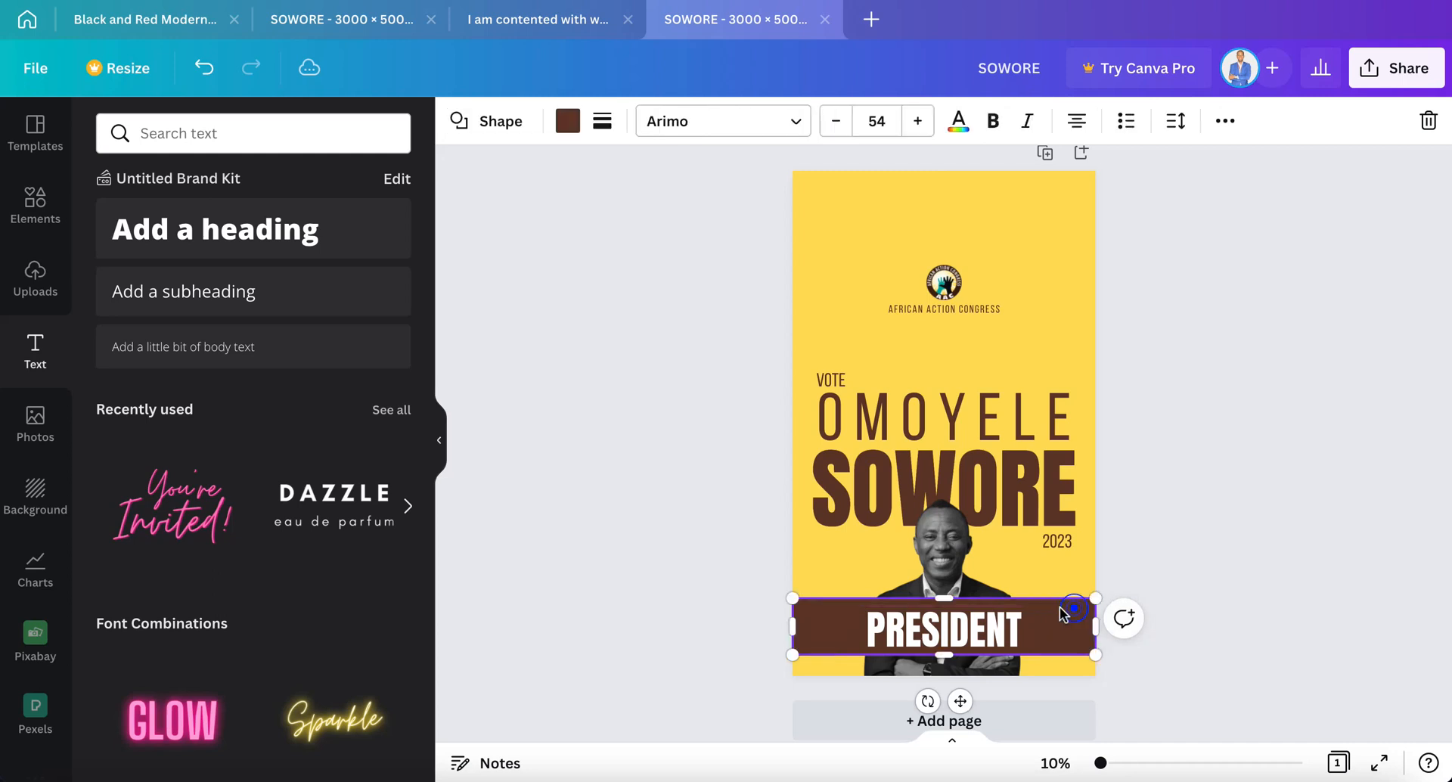
pyautogui.moveTo(960, 605); pyautogui.dragTo(960, 598)
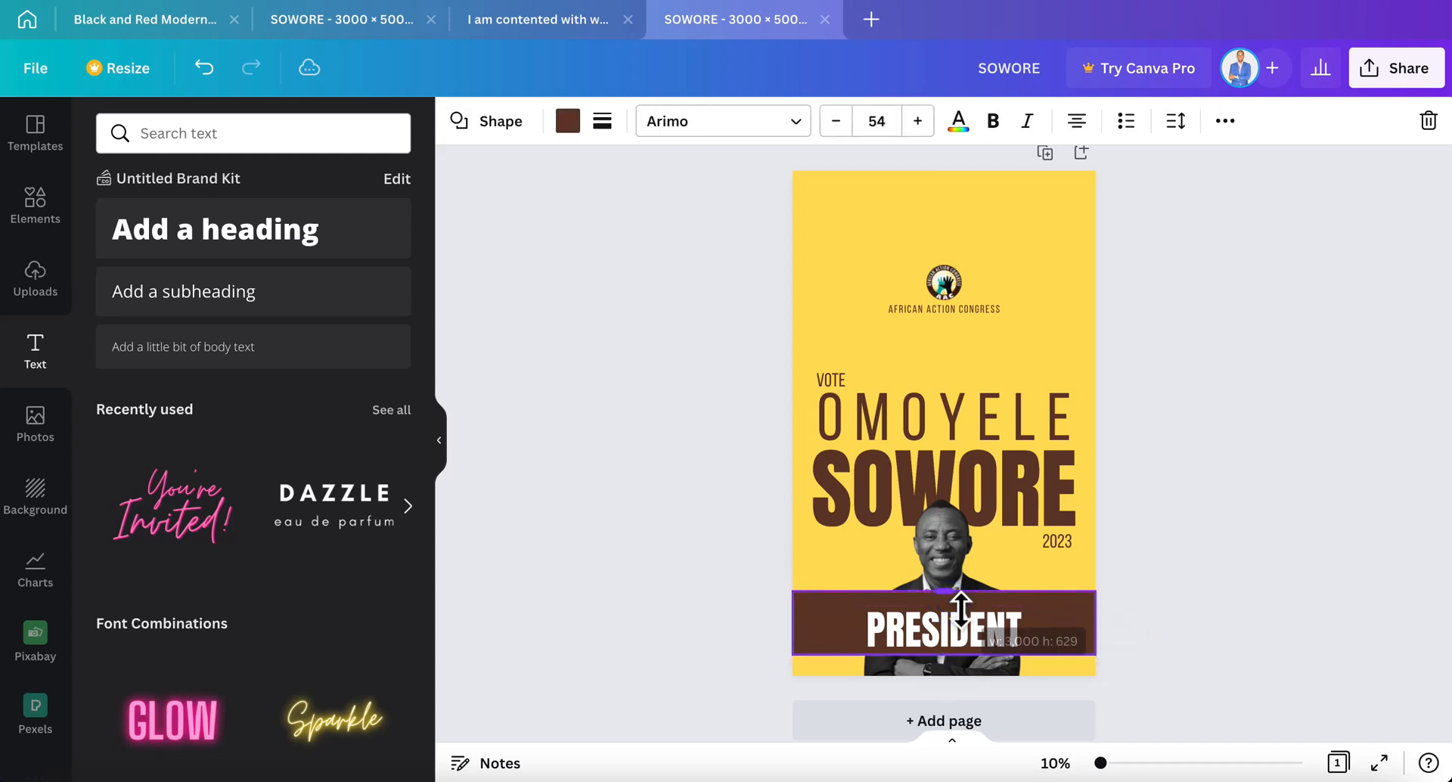
pyautogui.click(832, 365)
# Duplicate the VOTE text, move the copy above the OMOYELE heading and change its wording to FOR.
pyautogui.click(831, 378)
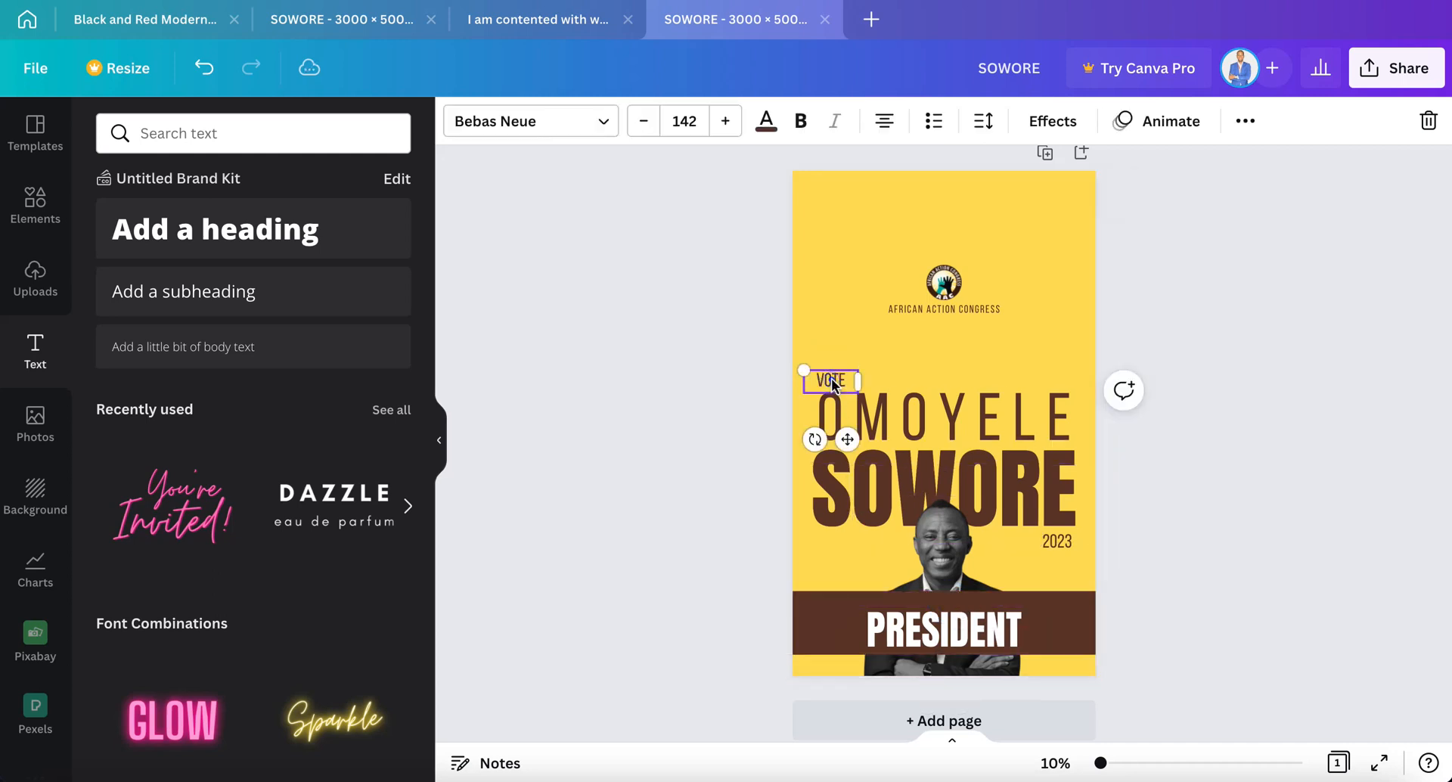
pyautogui.click(1238, 121)
pyautogui.click(1235, 169)
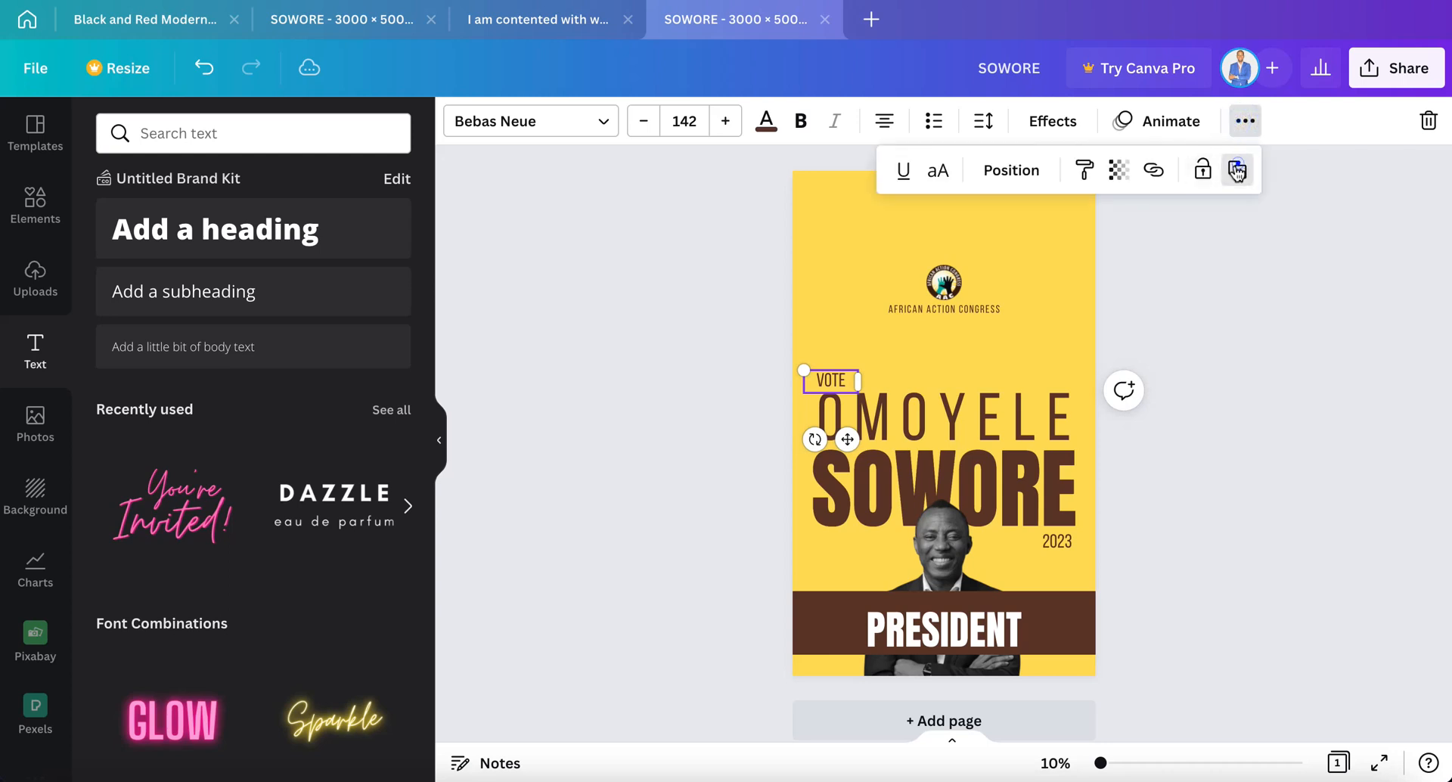
pyautogui.moveTo(846, 378); pyautogui.dragTo(917, 358)
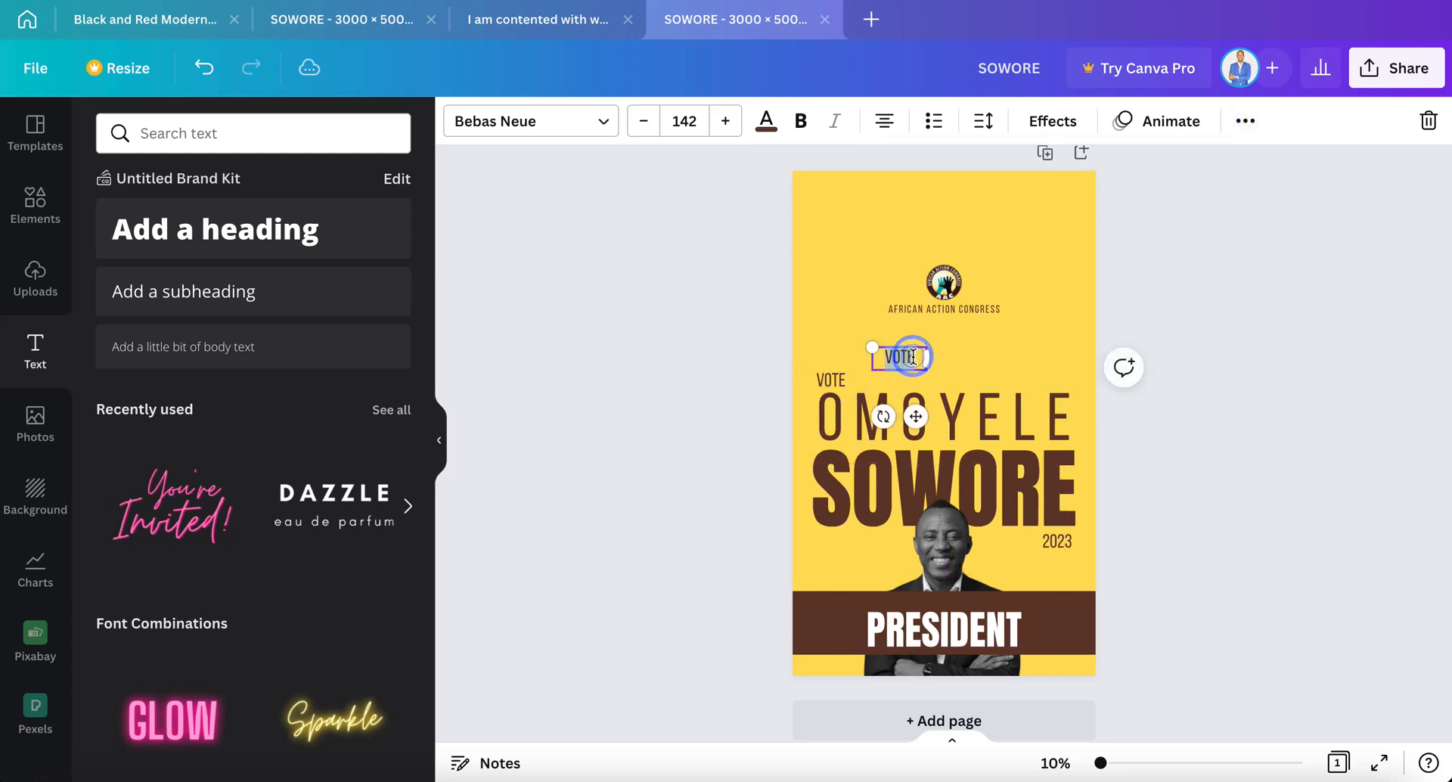
pyautogui.click(990, 330)
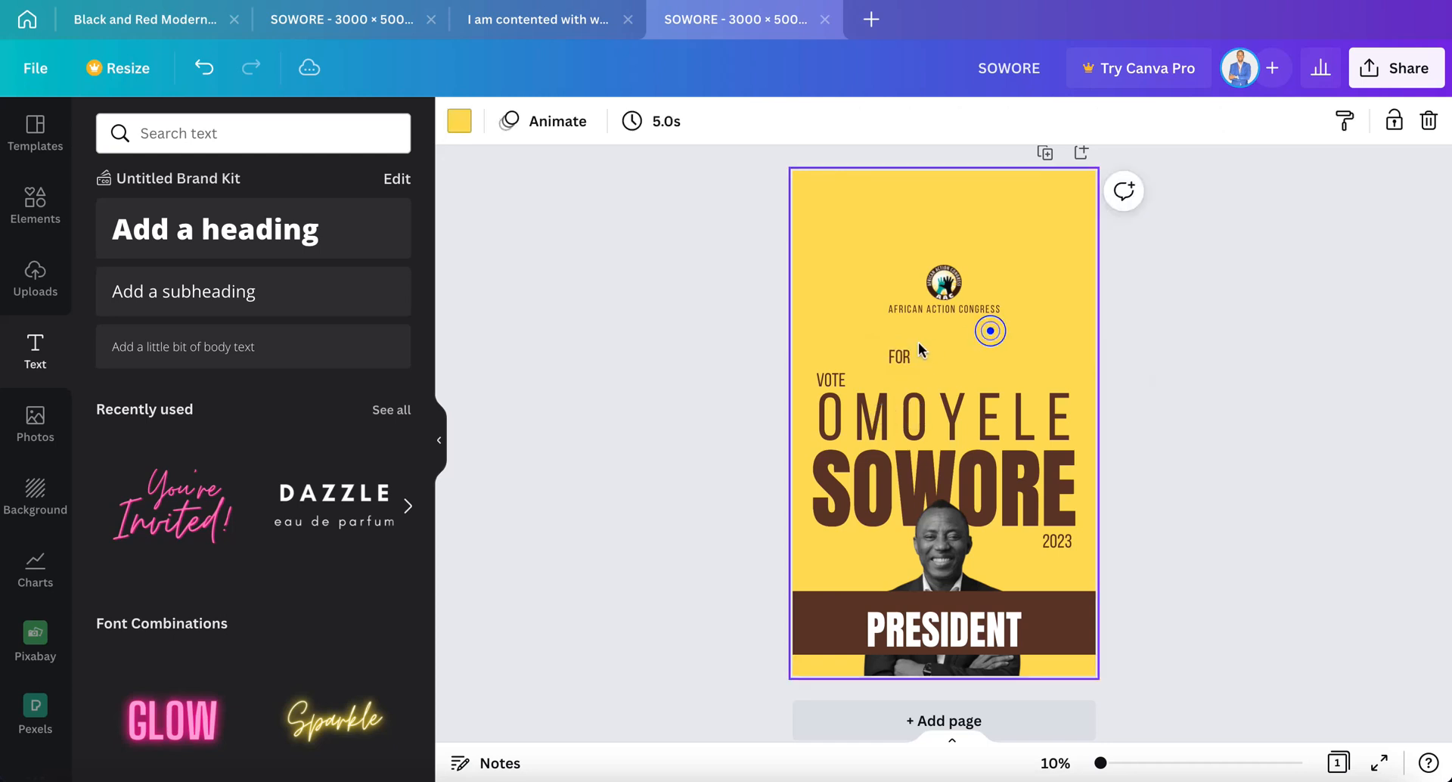
# Set the FOR text's font size to 100.
pyautogui.click(911, 345)
pyautogui.click(719, 123)
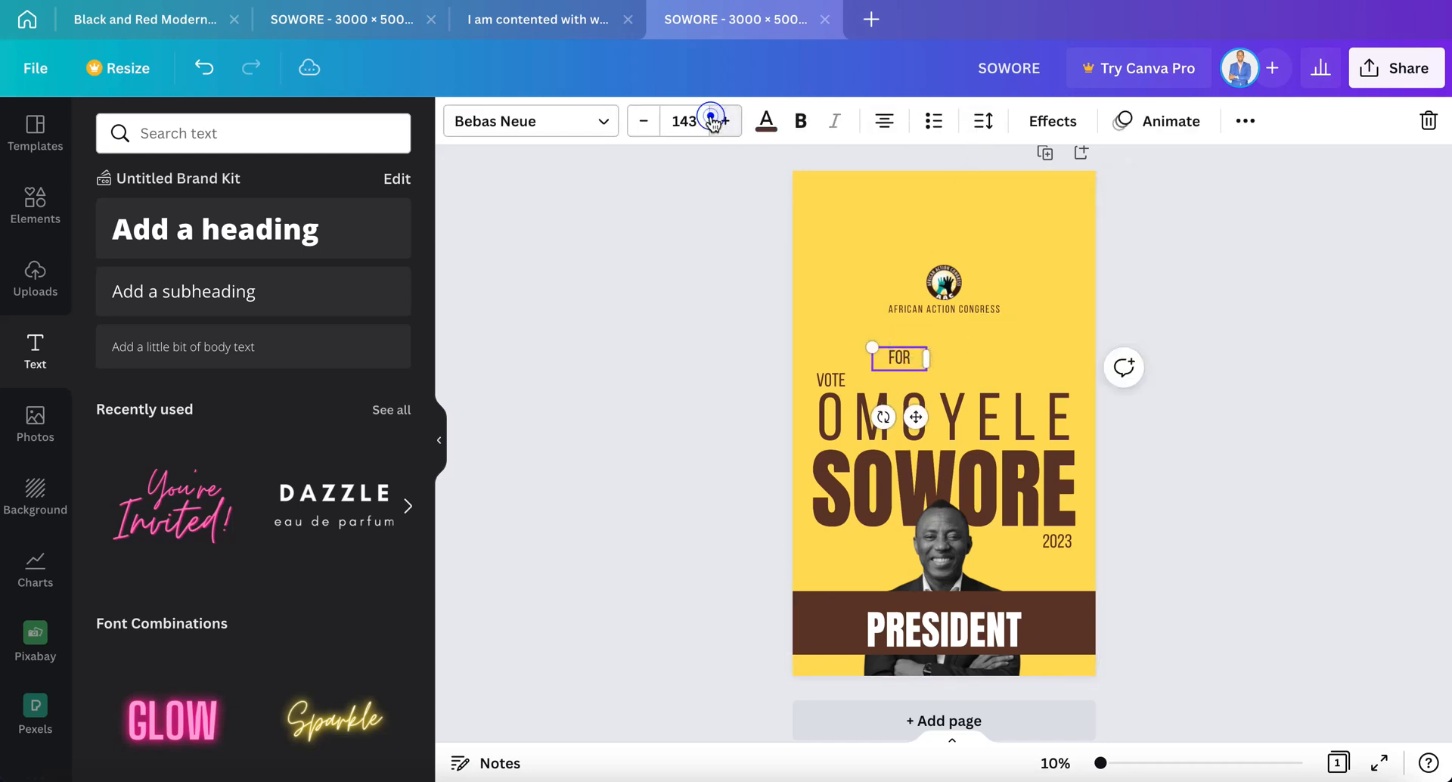
pyautogui.click(686, 123)
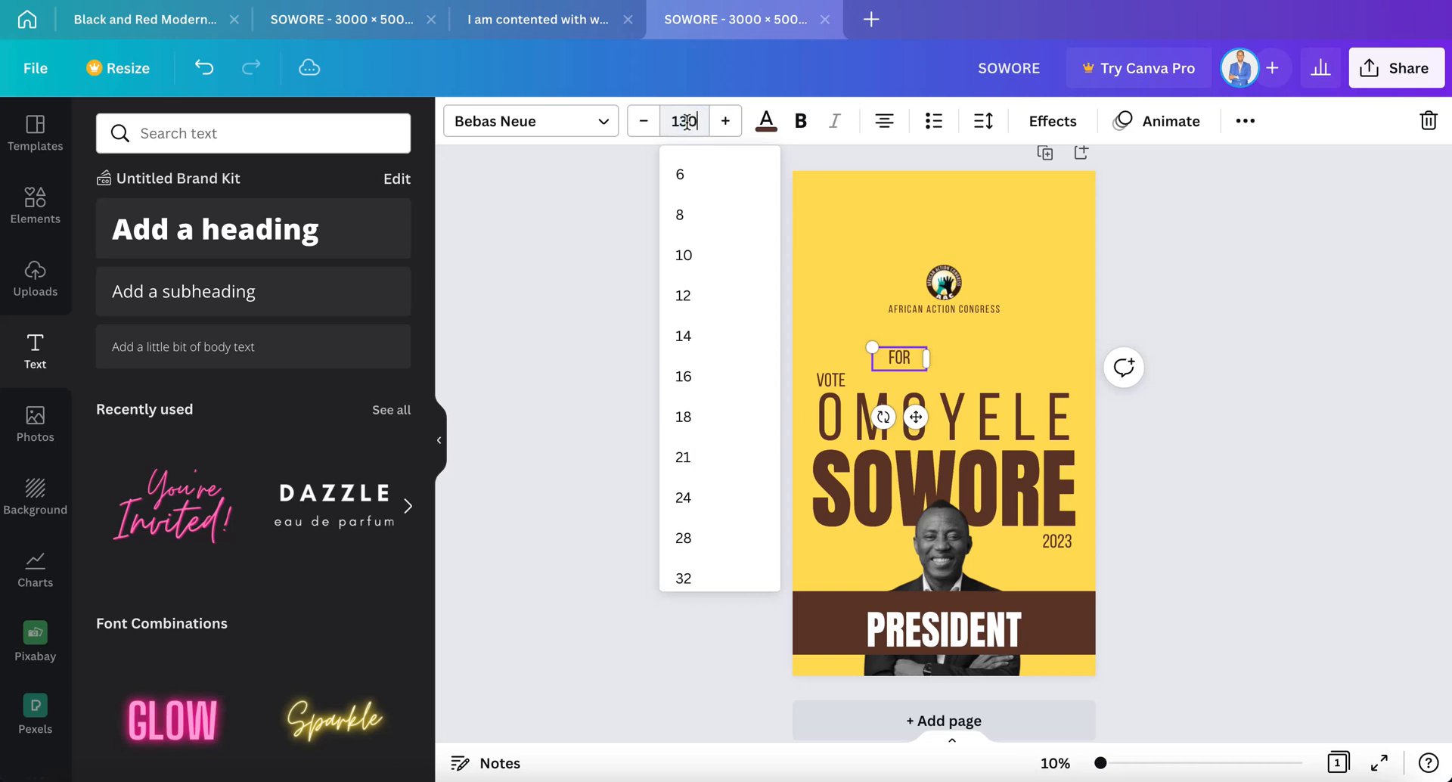
pyautogui.write('130')
pyautogui.press('Return')
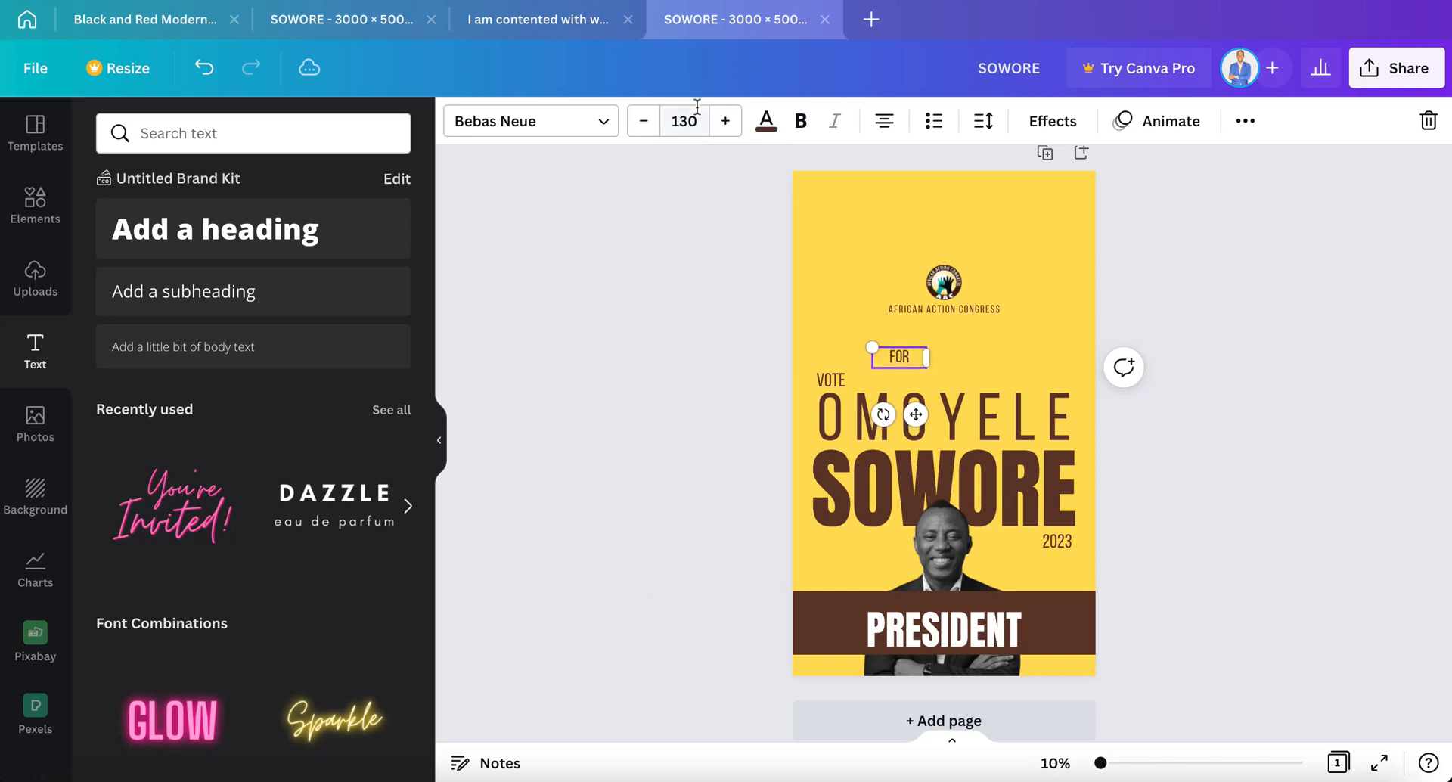
pyautogui.click(690, 121)
pyautogui.write('100')
pyautogui.press('Return')
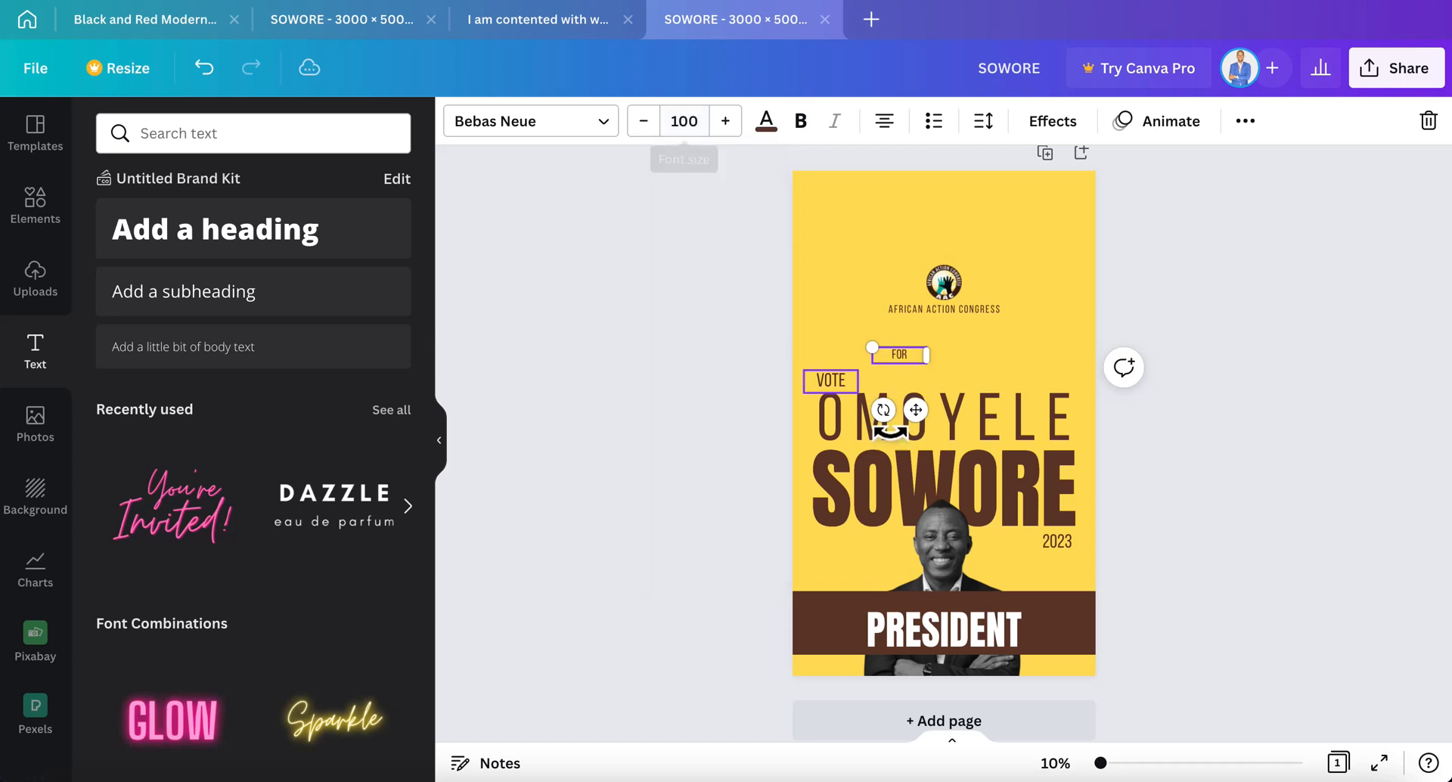
# Recolour the FOR text with the document's white and move it onto the brown band, above the start of PRESIDENT.
pyautogui.click(766, 121)
pyautogui.click(281, 227)
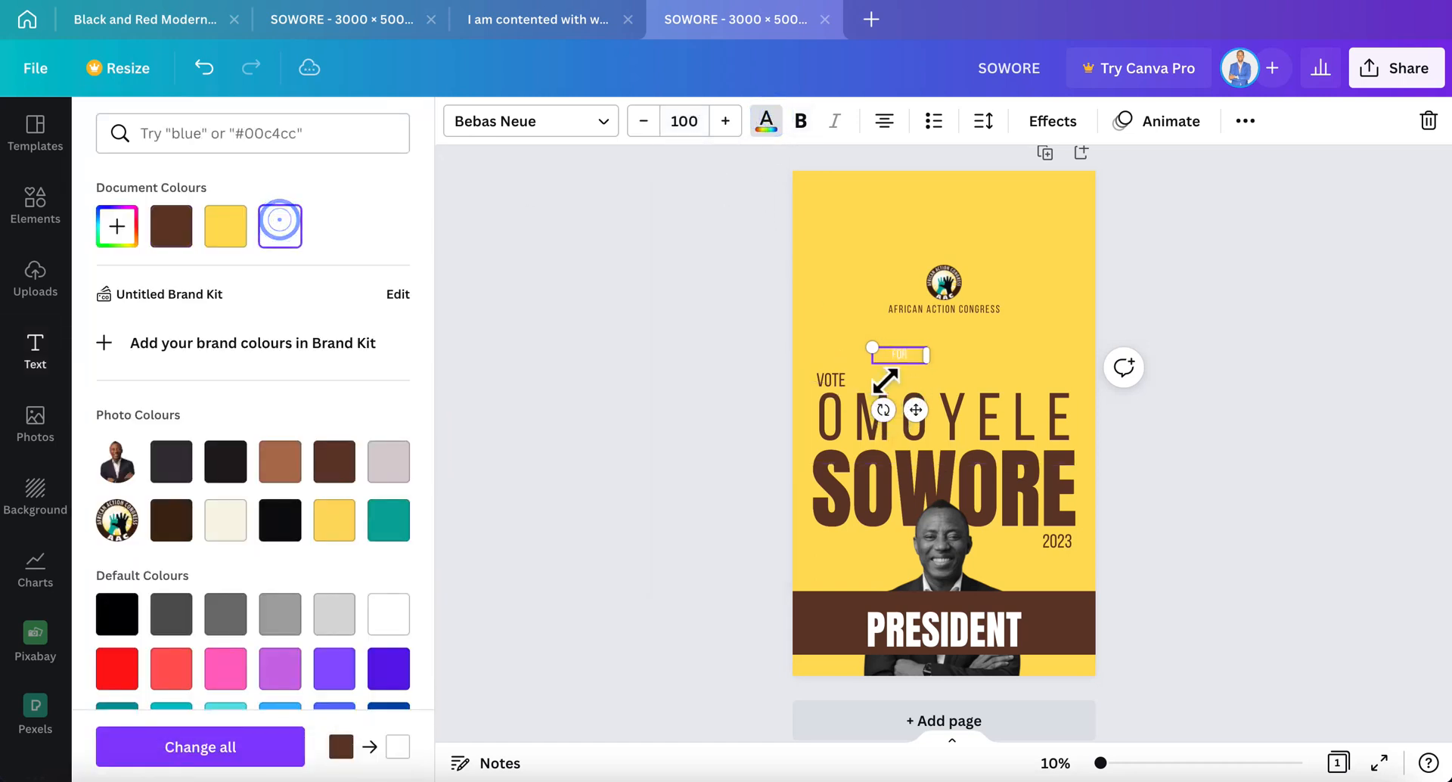
pyautogui.moveTo(903, 352); pyautogui.dragTo(859, 602)
# Increase the letter spacing of PRESIDENT so the word spreads wider across the brown band.
pyautogui.click(883, 632)
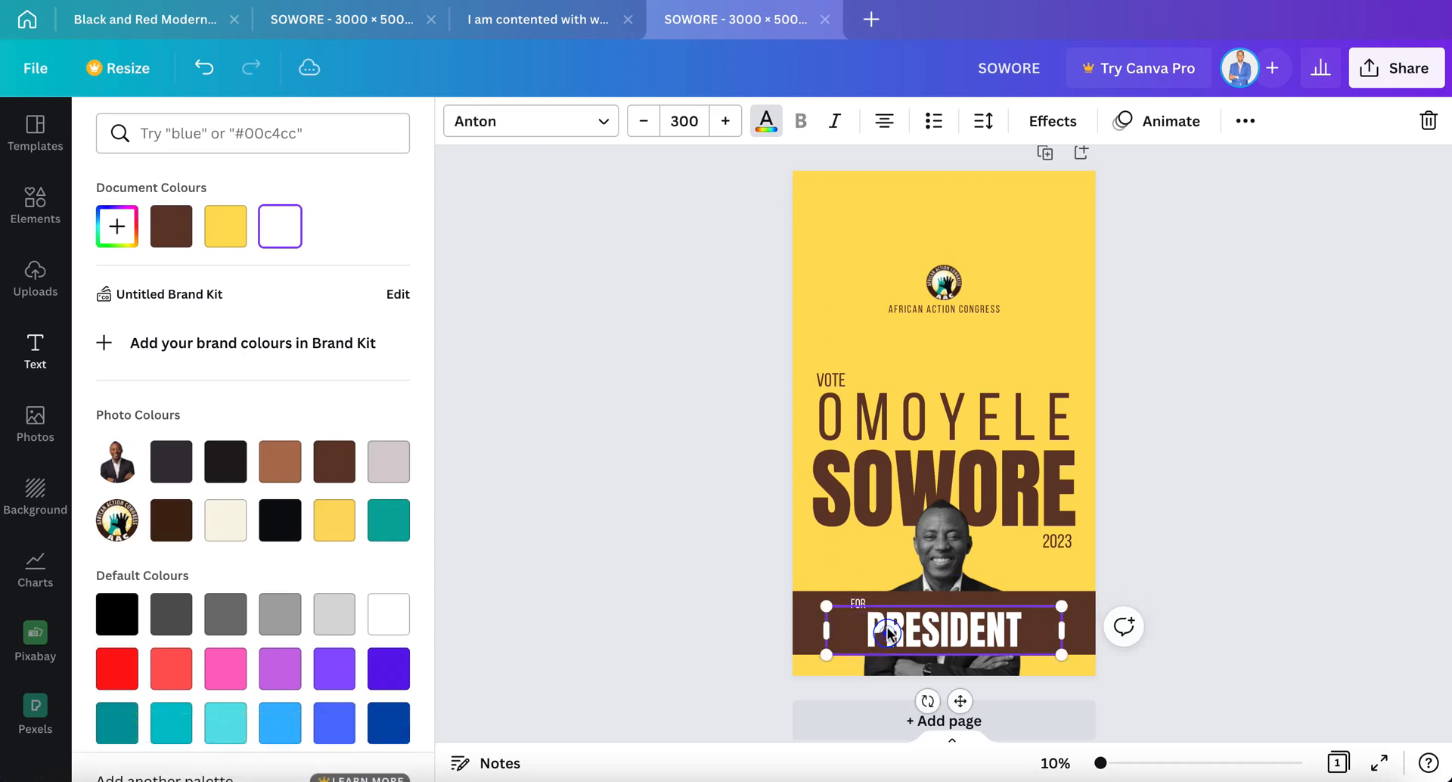
pyautogui.click(982, 121)
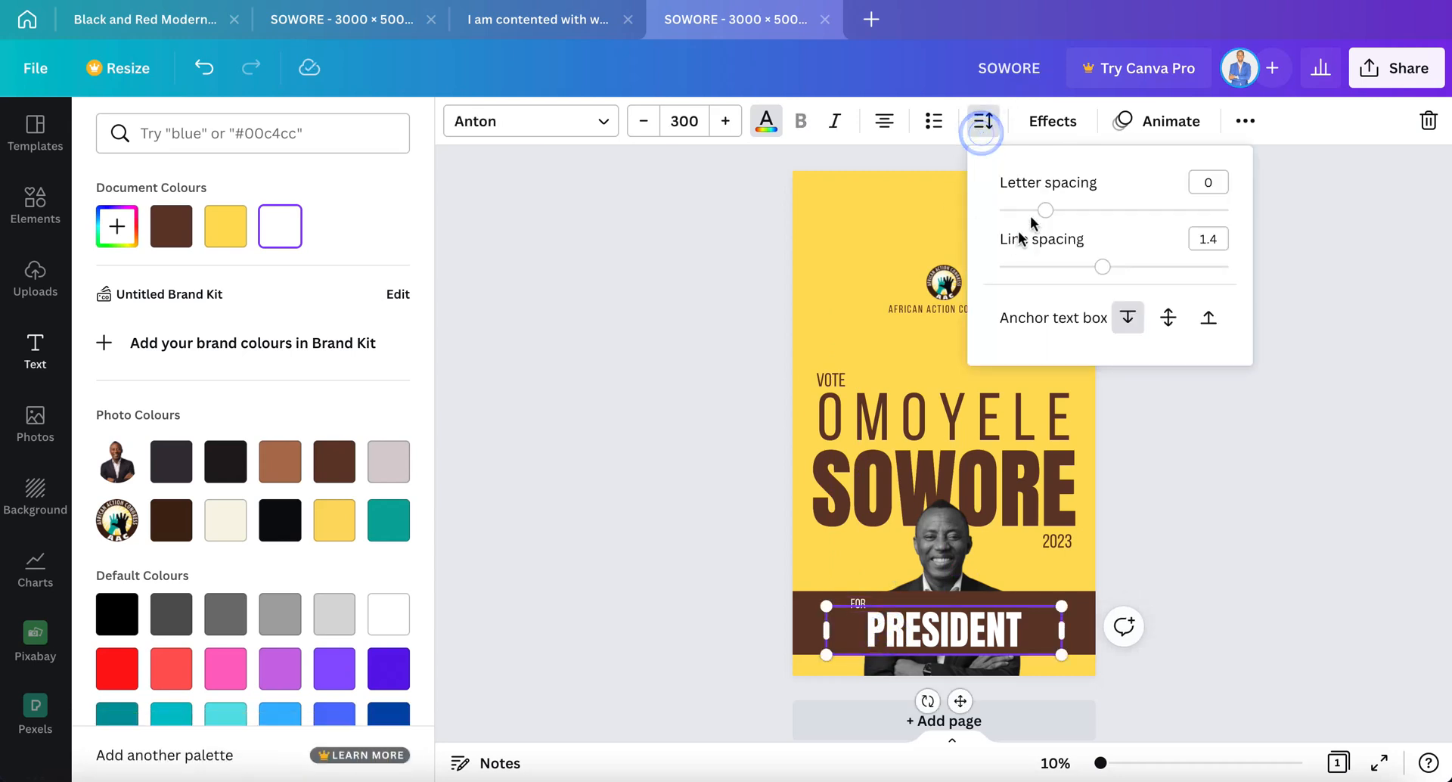
pyautogui.moveTo(1044, 211); pyautogui.dragTo(1068, 212)
pyautogui.click(1274, 579)
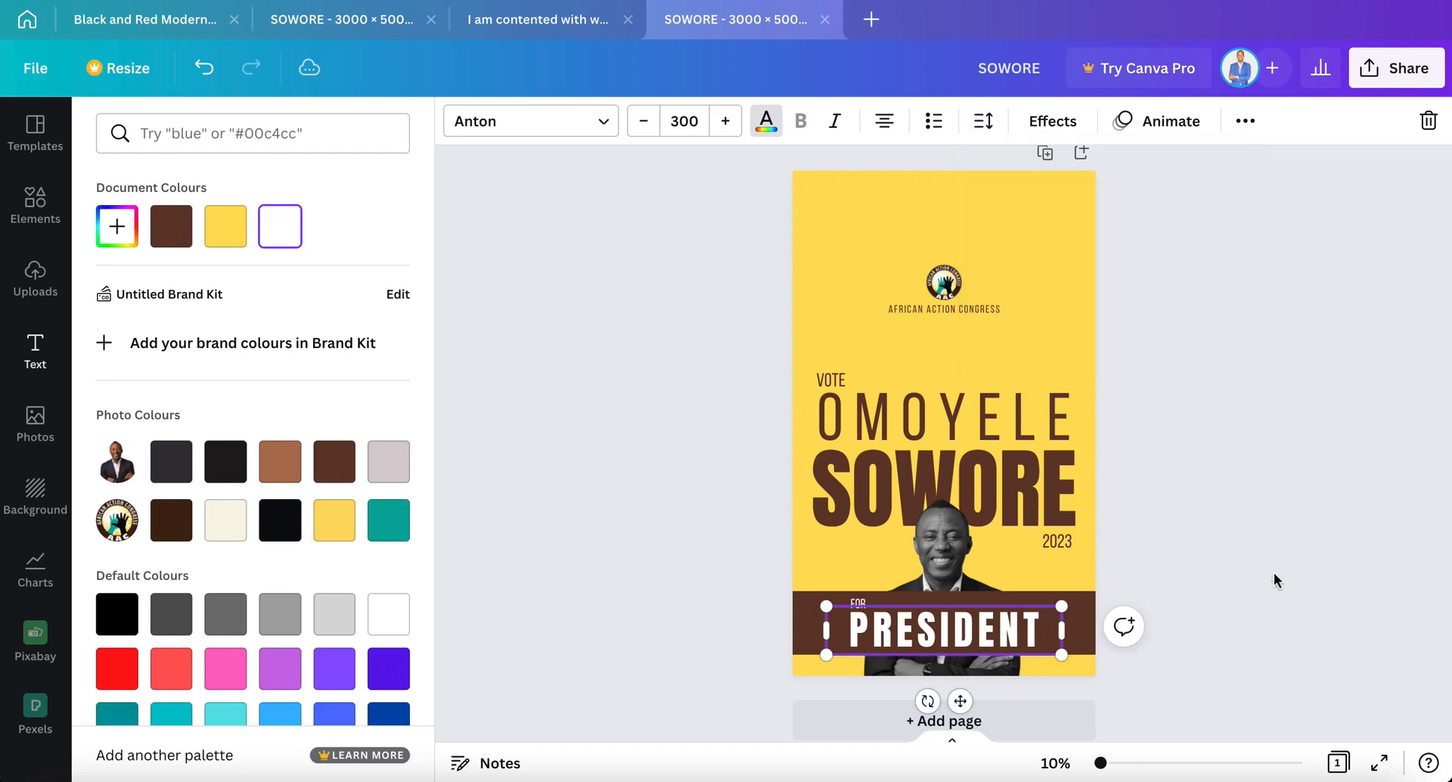
pyautogui.click(1274, 576)
pyautogui.click(1206, 461)
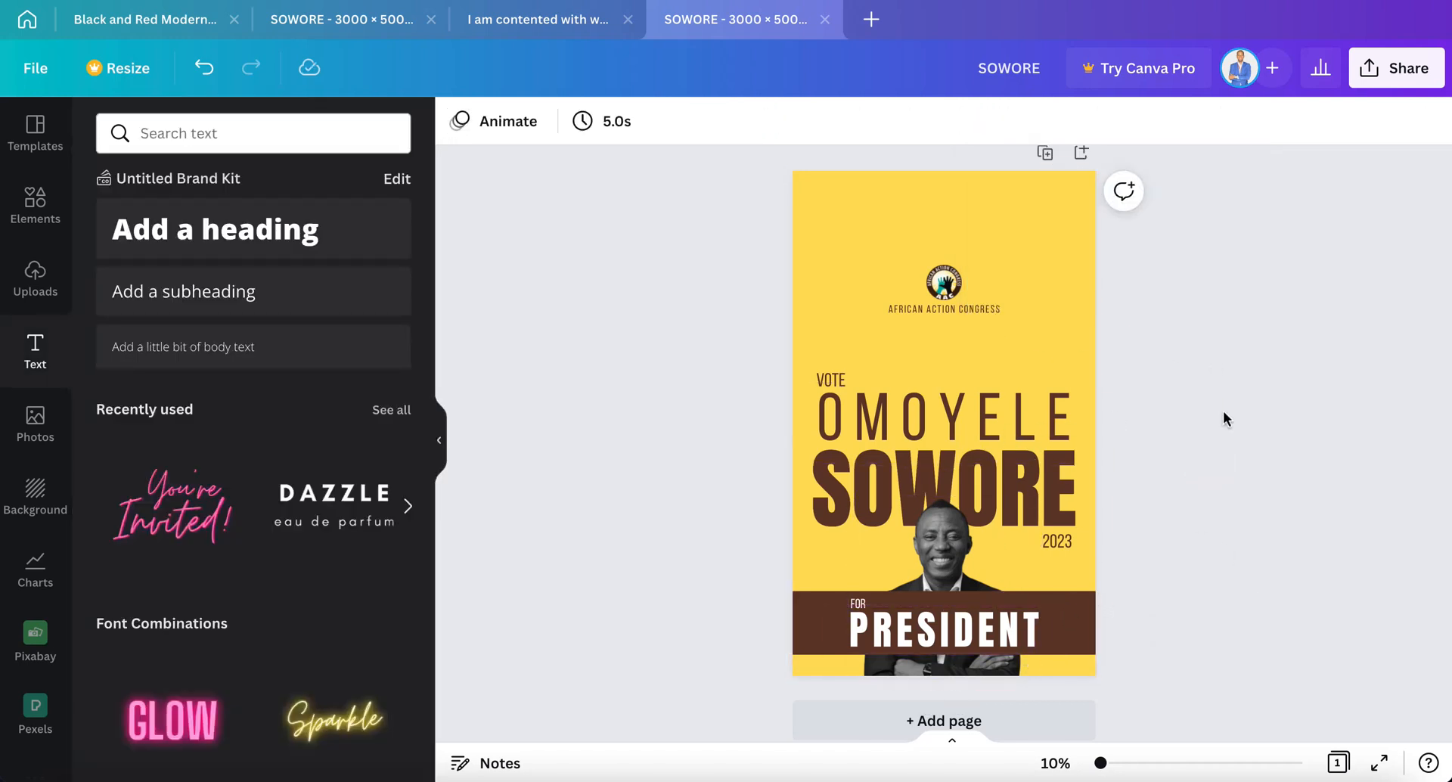
# Insert the recently used white curved-ridges image and stretch it to cover the whole page.
pyautogui.click(38, 428)
pyautogui.click(35, 473)
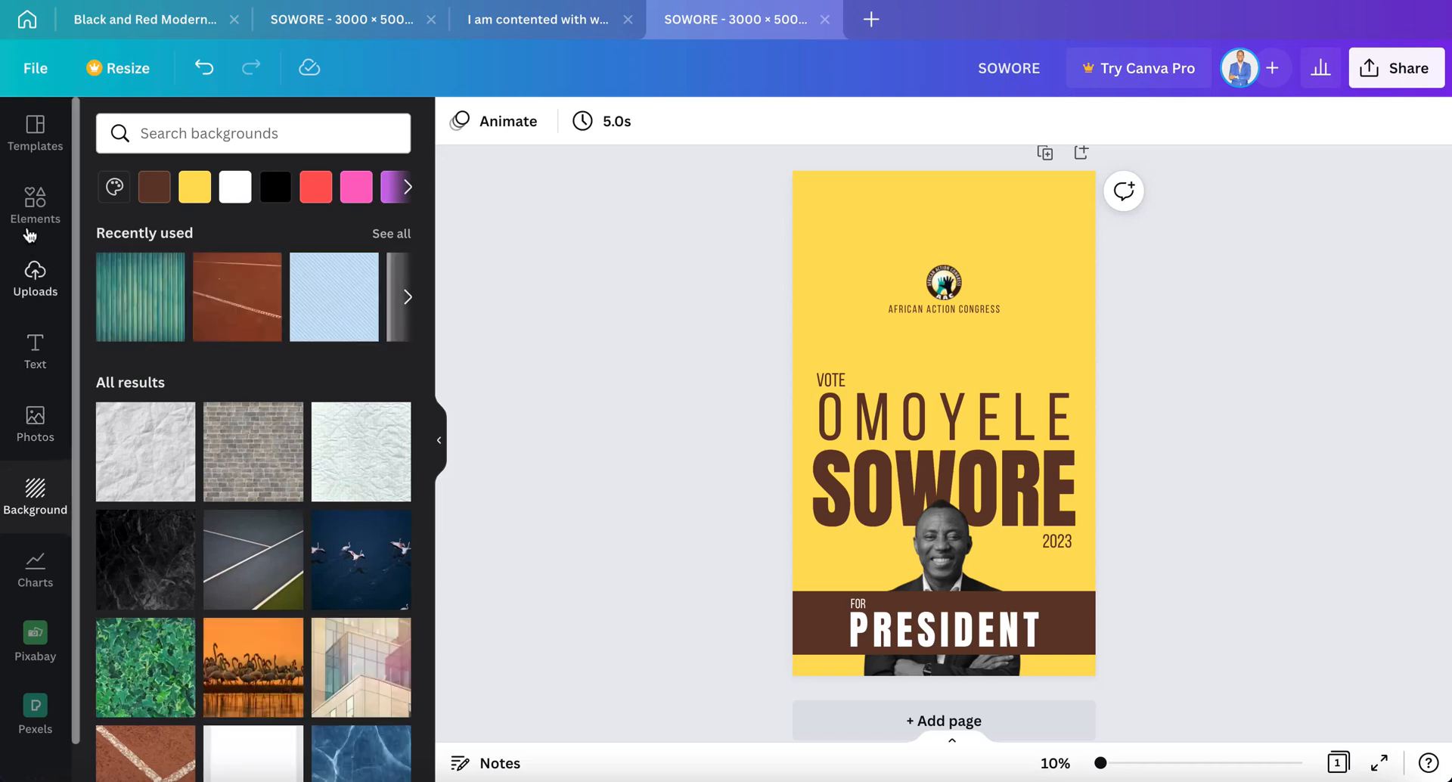
pyautogui.click(35, 203)
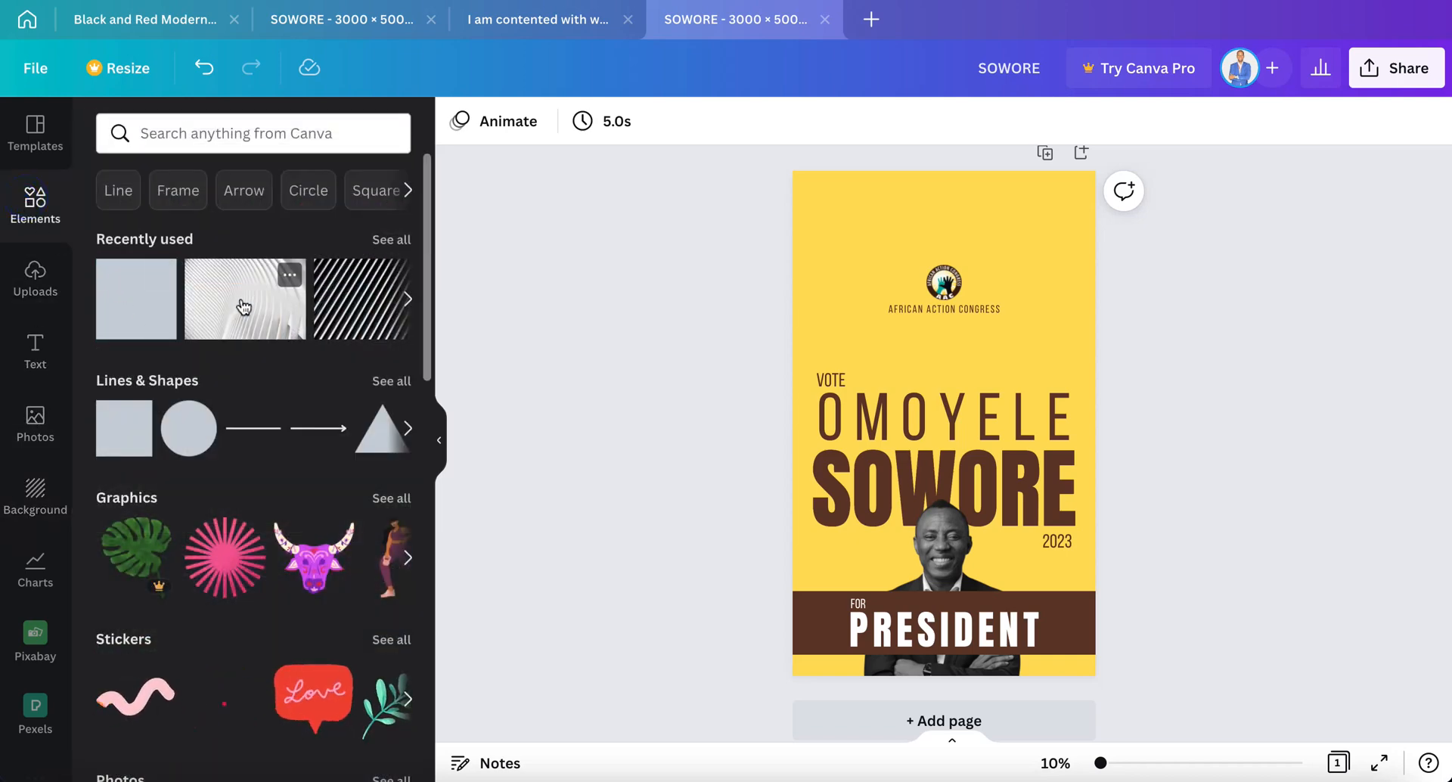
pyautogui.click(242, 305)
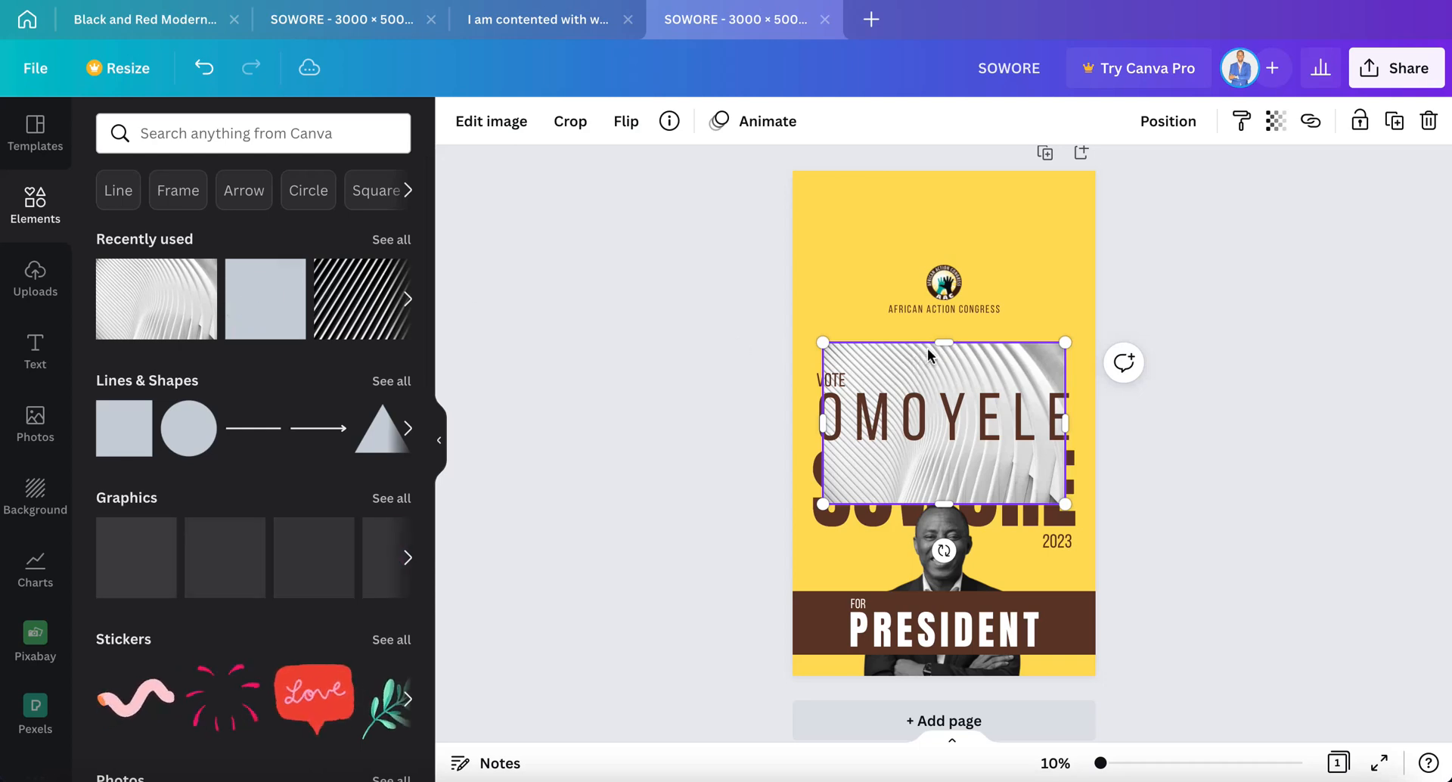
pyautogui.moveTo(954, 353); pyautogui.dragTo(952, 180)
pyautogui.moveTo(832, 338); pyautogui.dragTo(801, 341)
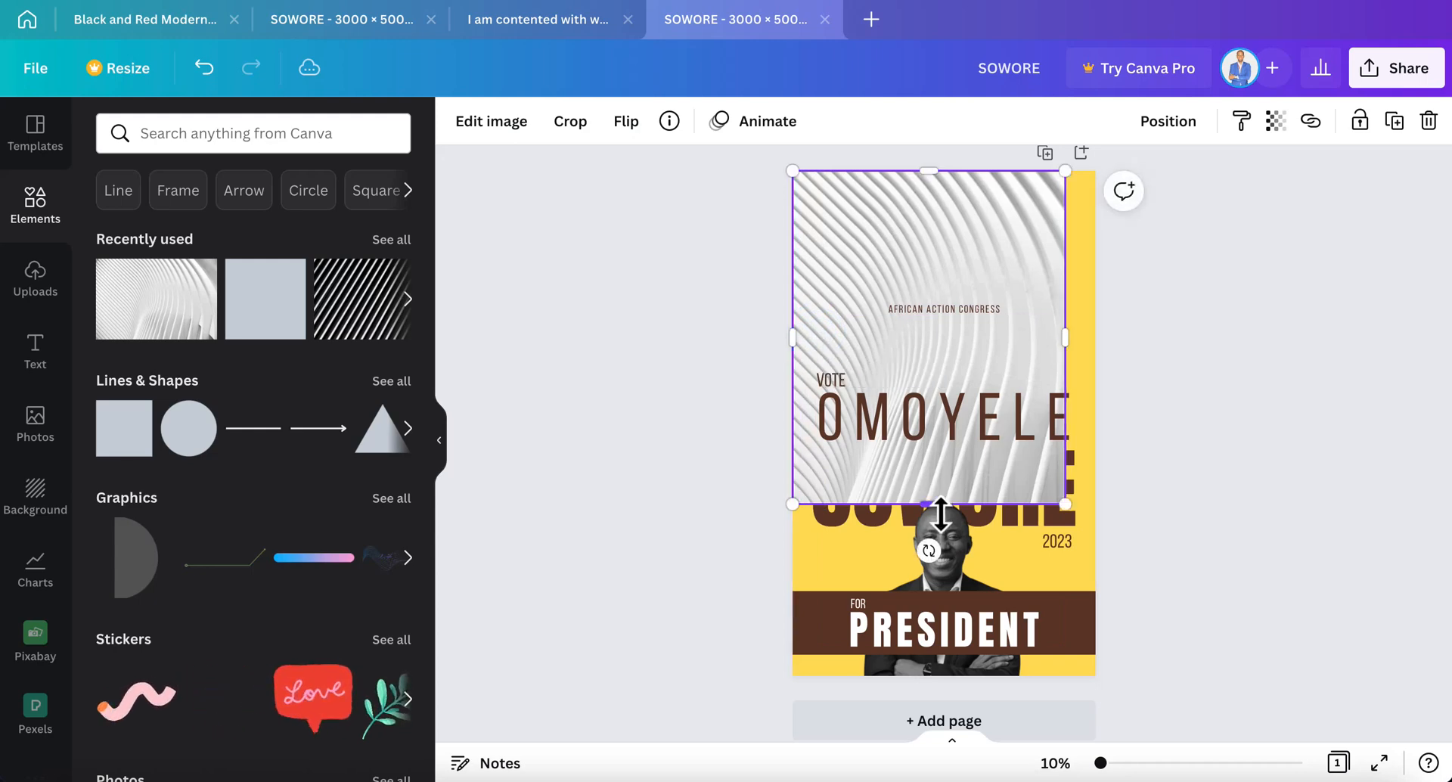
pyautogui.moveTo(929, 502); pyautogui.dragTo(937, 676)
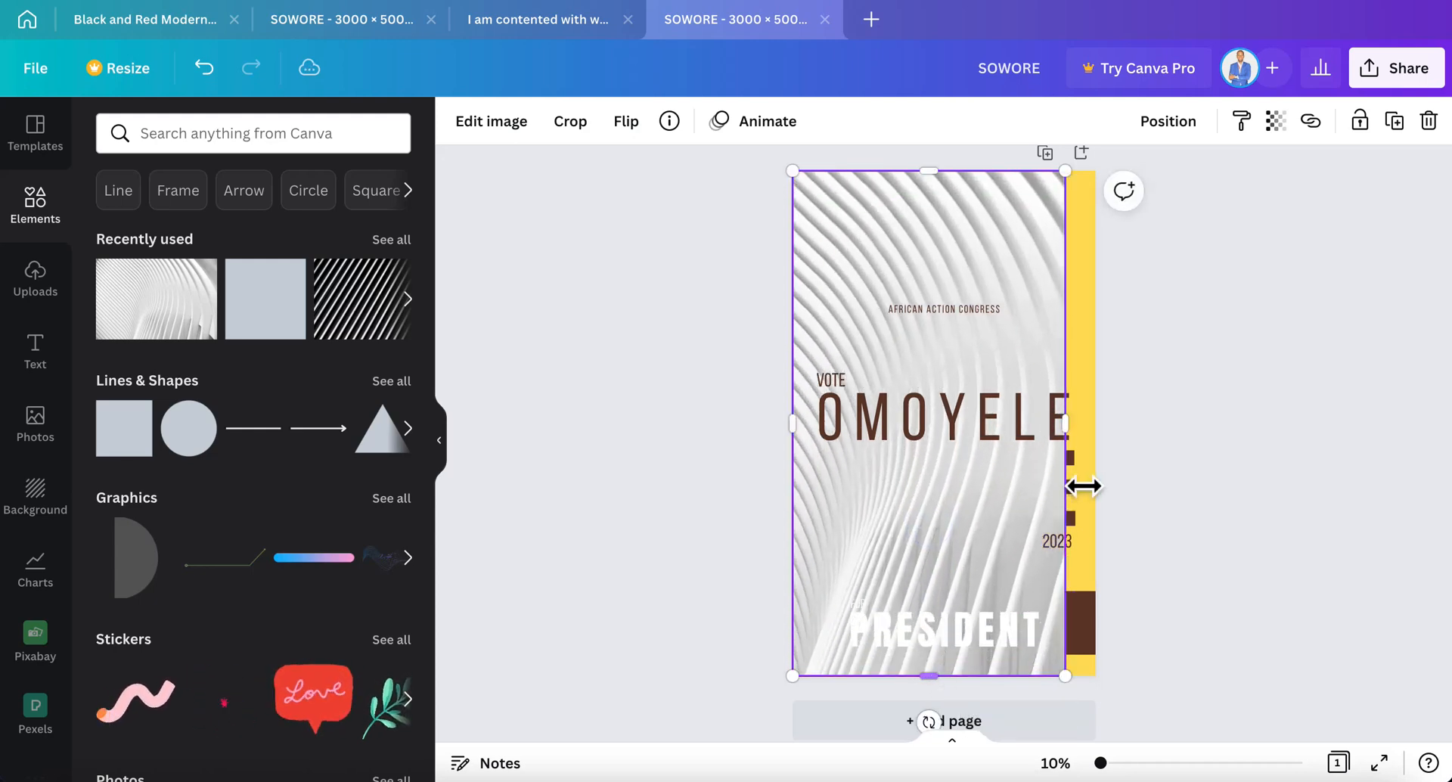
pyautogui.moveTo(1079, 436)
pyautogui.mouseDown()
pyautogui.moveTo(1114, 430)
pyautogui.moveTo(1098, 431)
pyautogui.mouseUp()
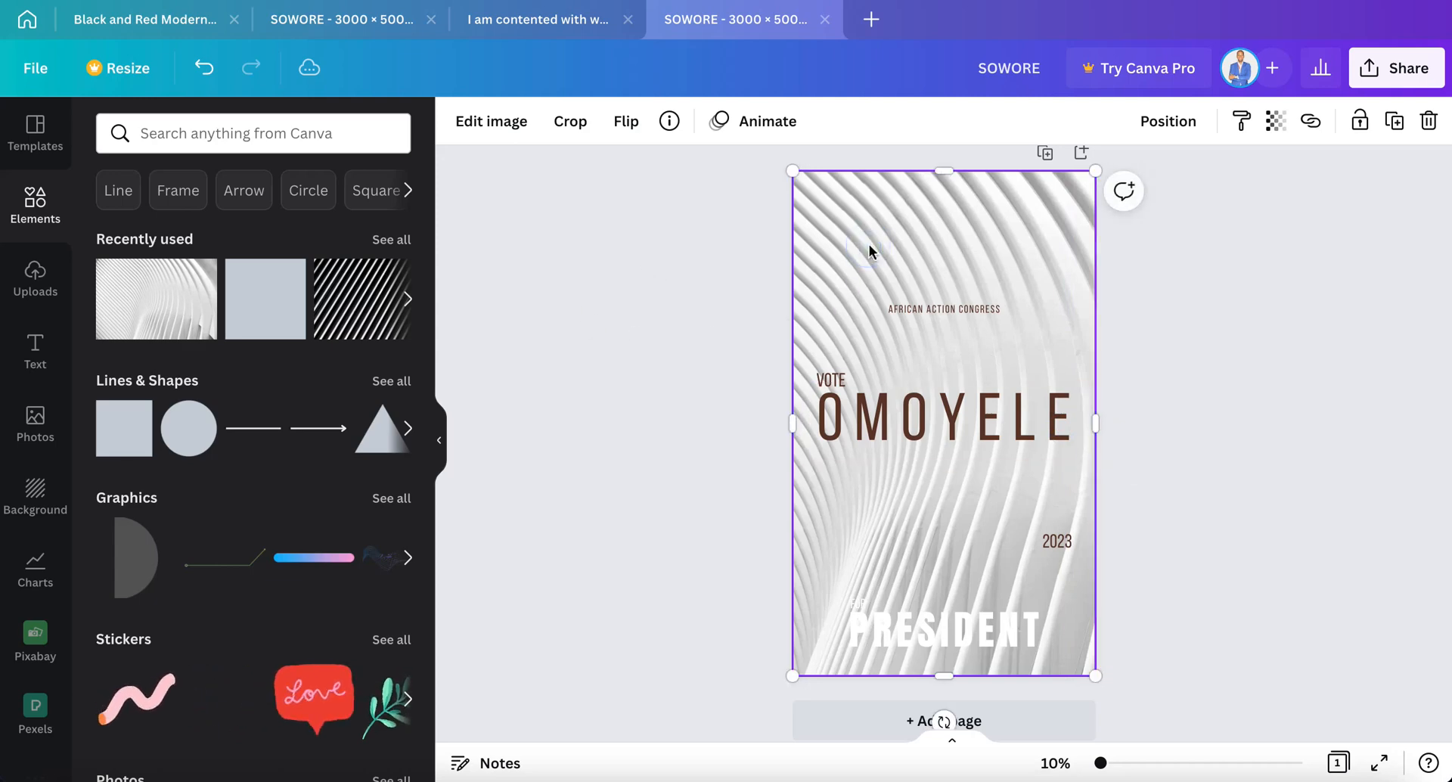
# Adjust the curved-ridges image to saturation -100, contrast -4 and brightness -3.
pyautogui.click(493, 123)
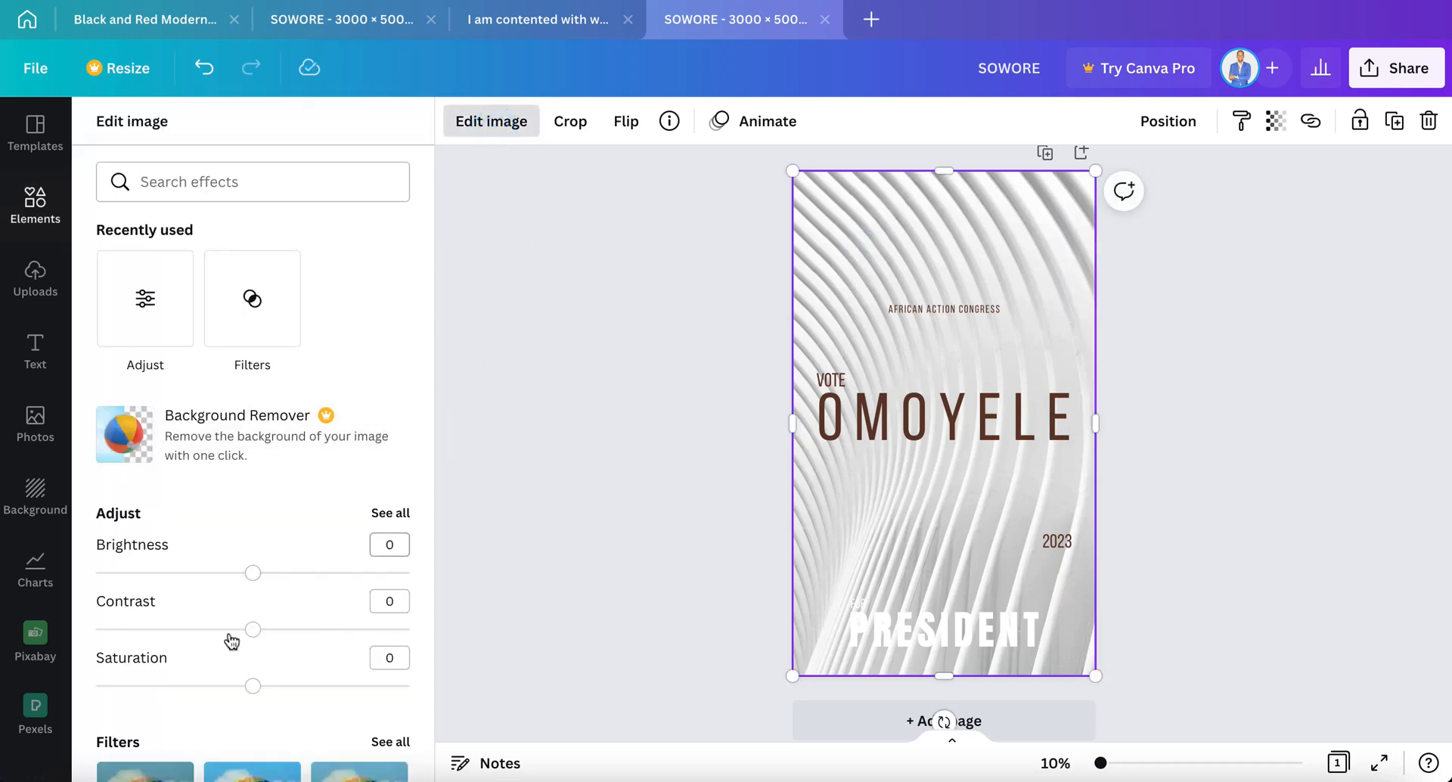
pyautogui.moveTo(250, 689); pyautogui.dragTo(77, 701)
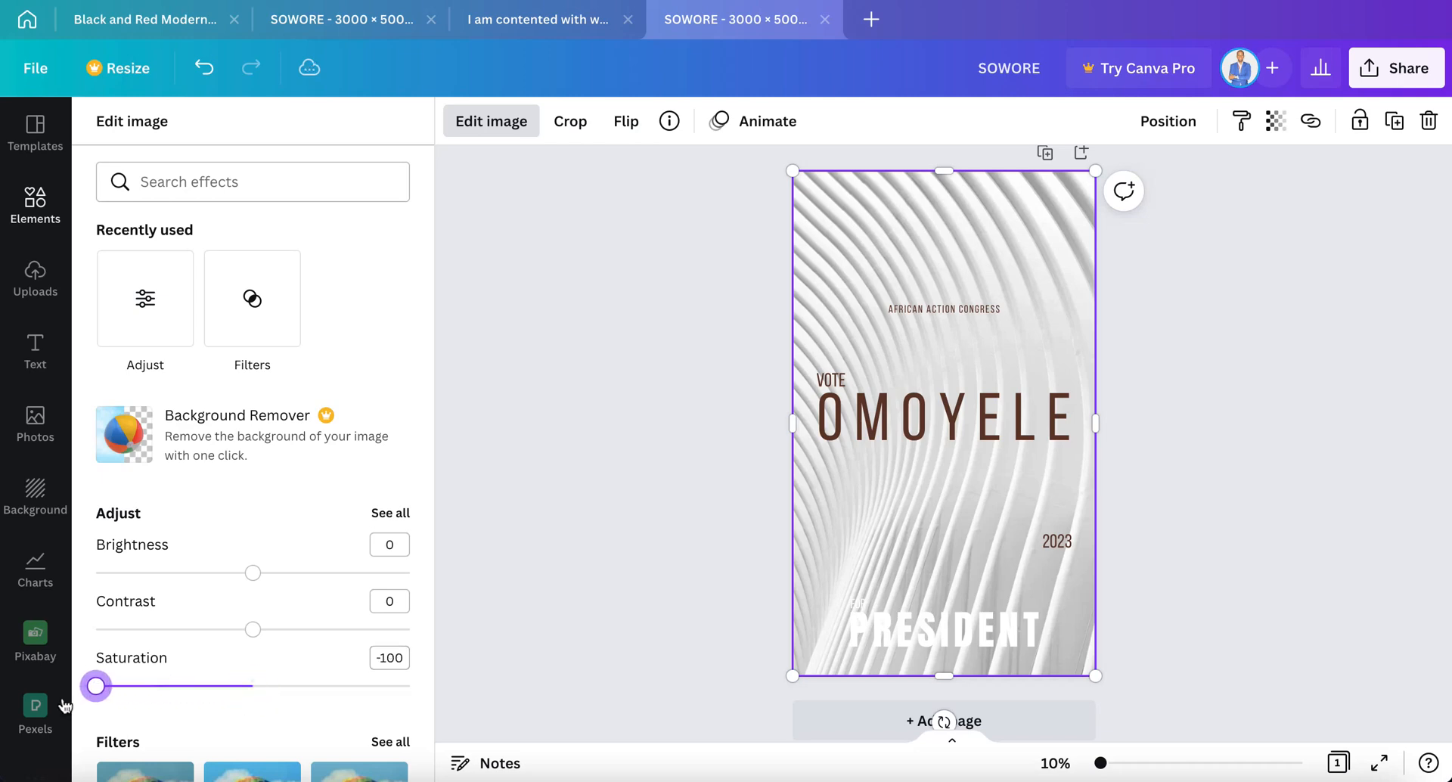
pyautogui.moveTo(251, 632)
pyautogui.mouseDown()
pyautogui.moveTo(94, 629)
pyautogui.moveTo(248, 629)
pyautogui.mouseUp()
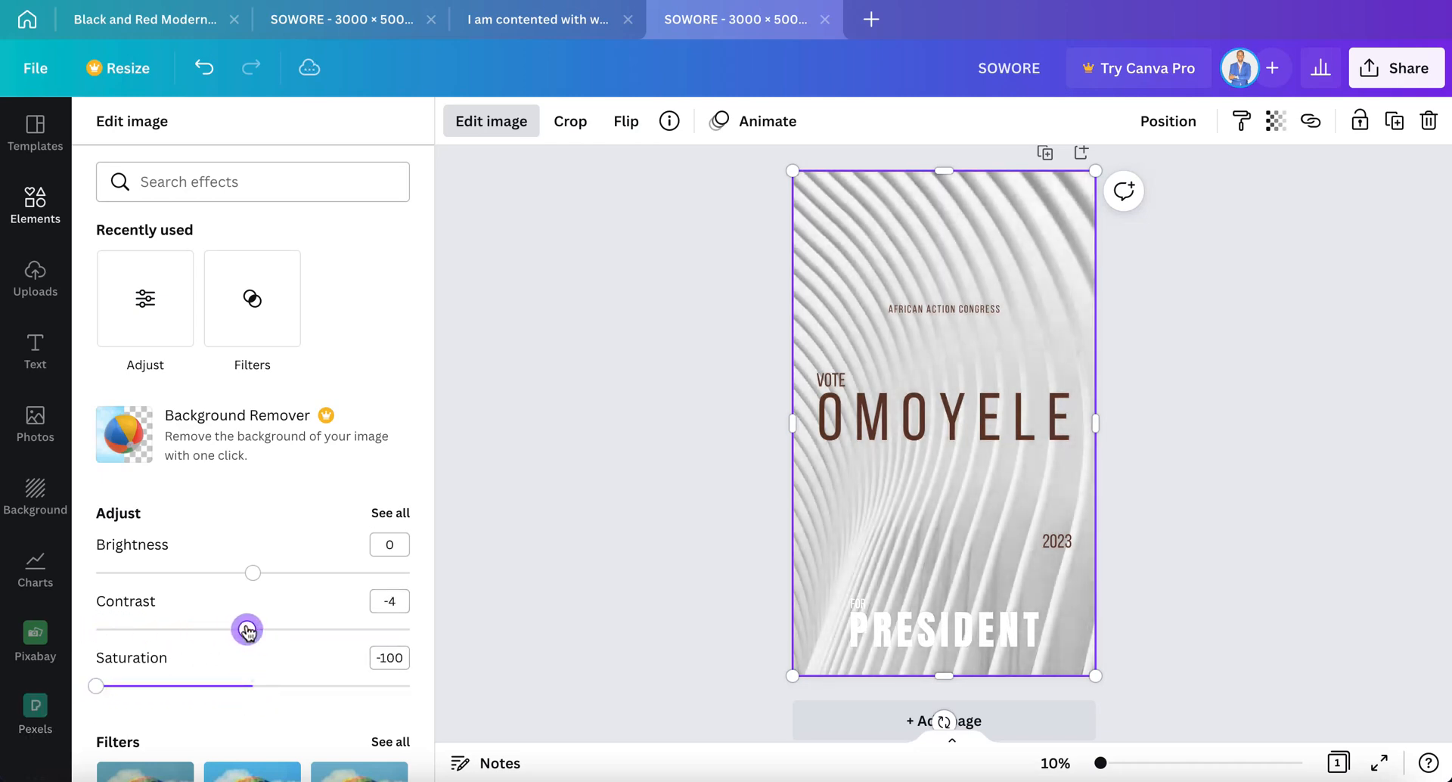
pyautogui.moveTo(253, 581)
pyautogui.mouseDown()
pyautogui.moveTo(133, 582)
pyautogui.moveTo(249, 576)
pyautogui.mouseUp()
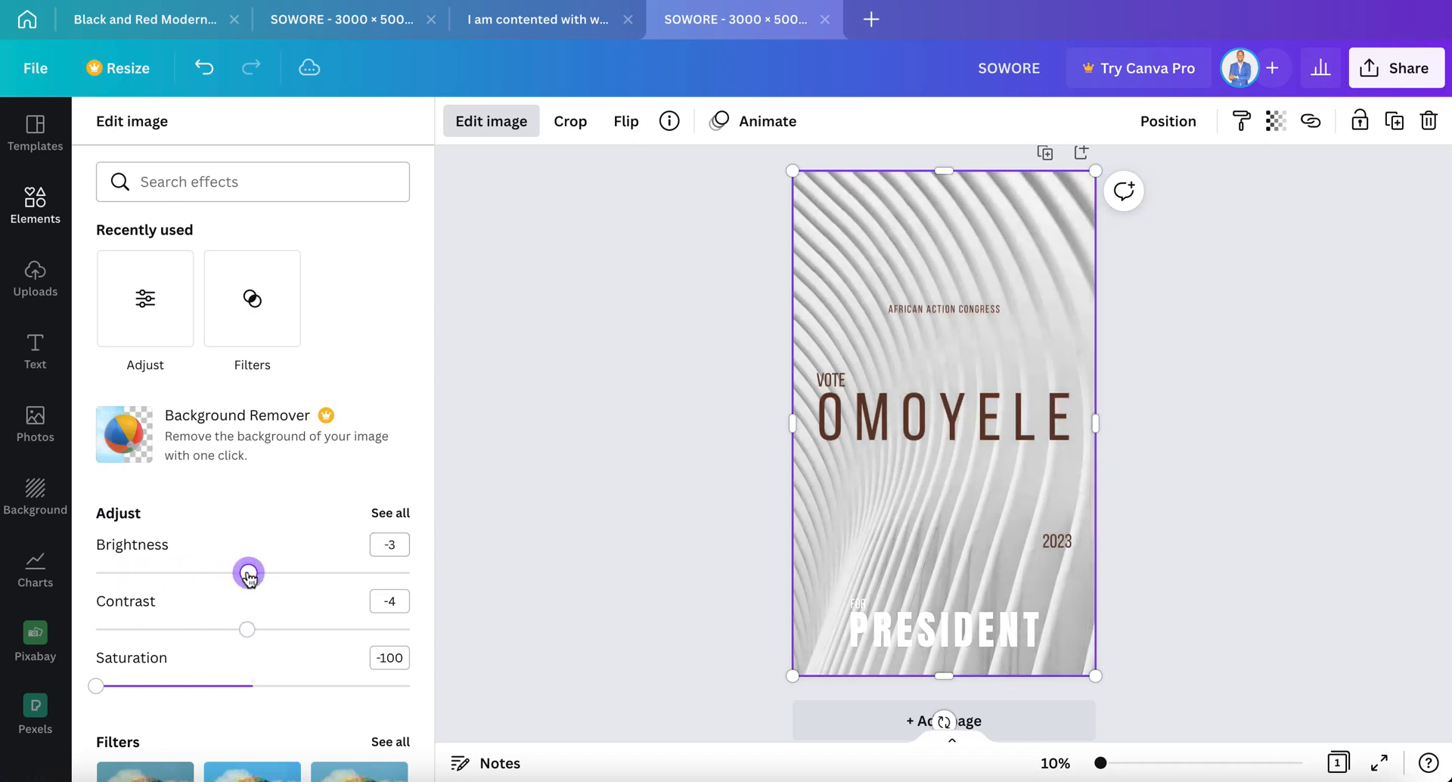
pyautogui.scroll(-3, 248, 575)
pyautogui.scroll(2, 246, 572)
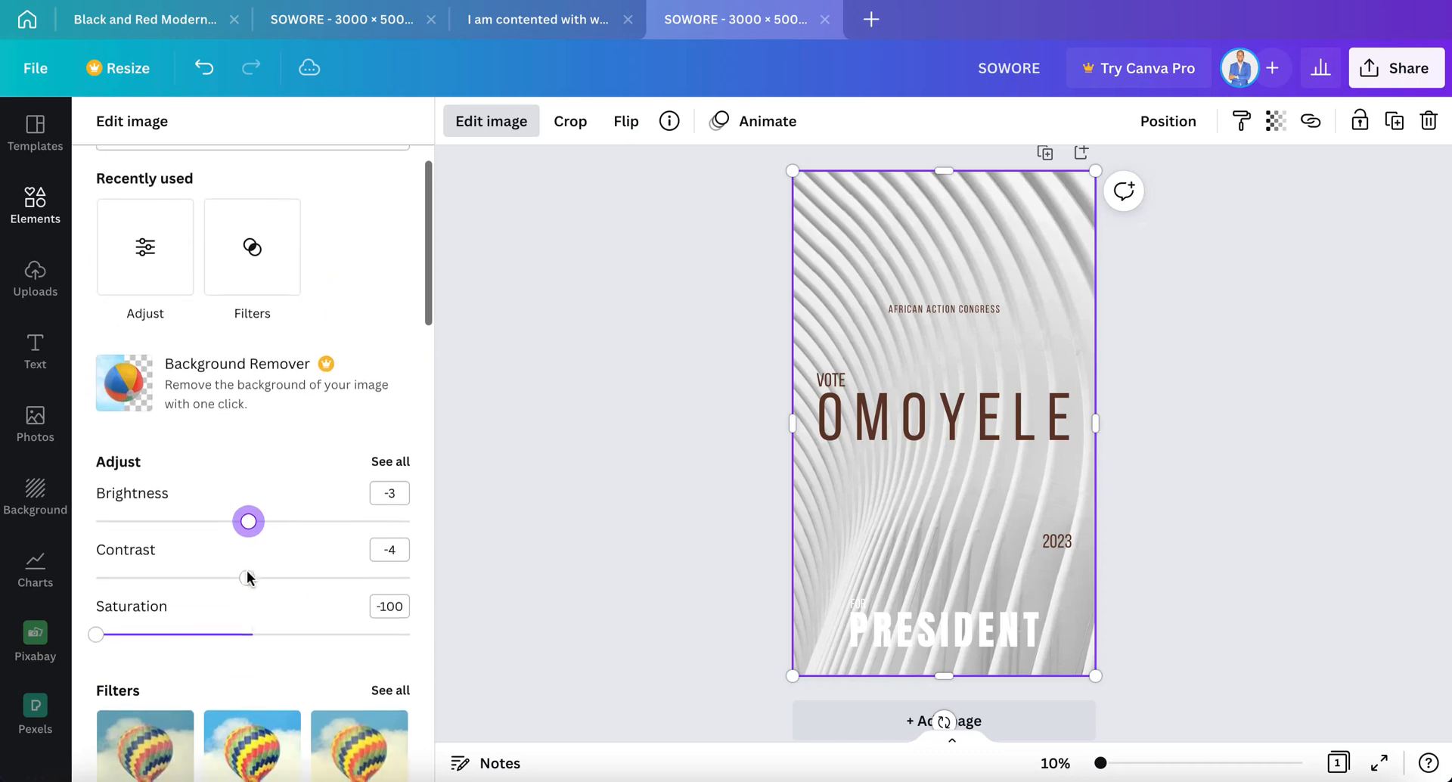
# Lower the curved-ridges image's brightness to -51 and send it to the back of the poster.
pyautogui.click(134, 252)
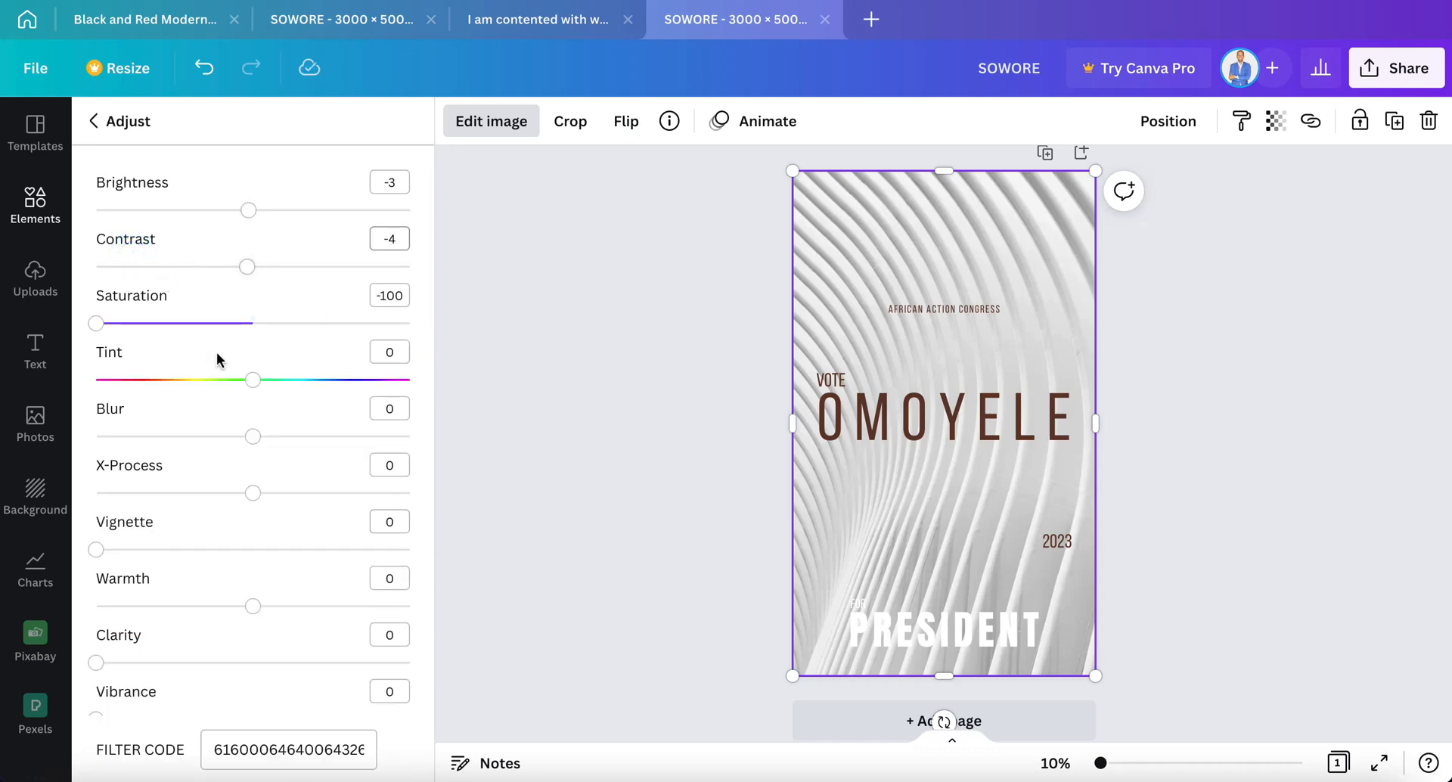
pyautogui.moveTo(246, 210); pyautogui.dragTo(172, 209)
pyautogui.click(1176, 121)
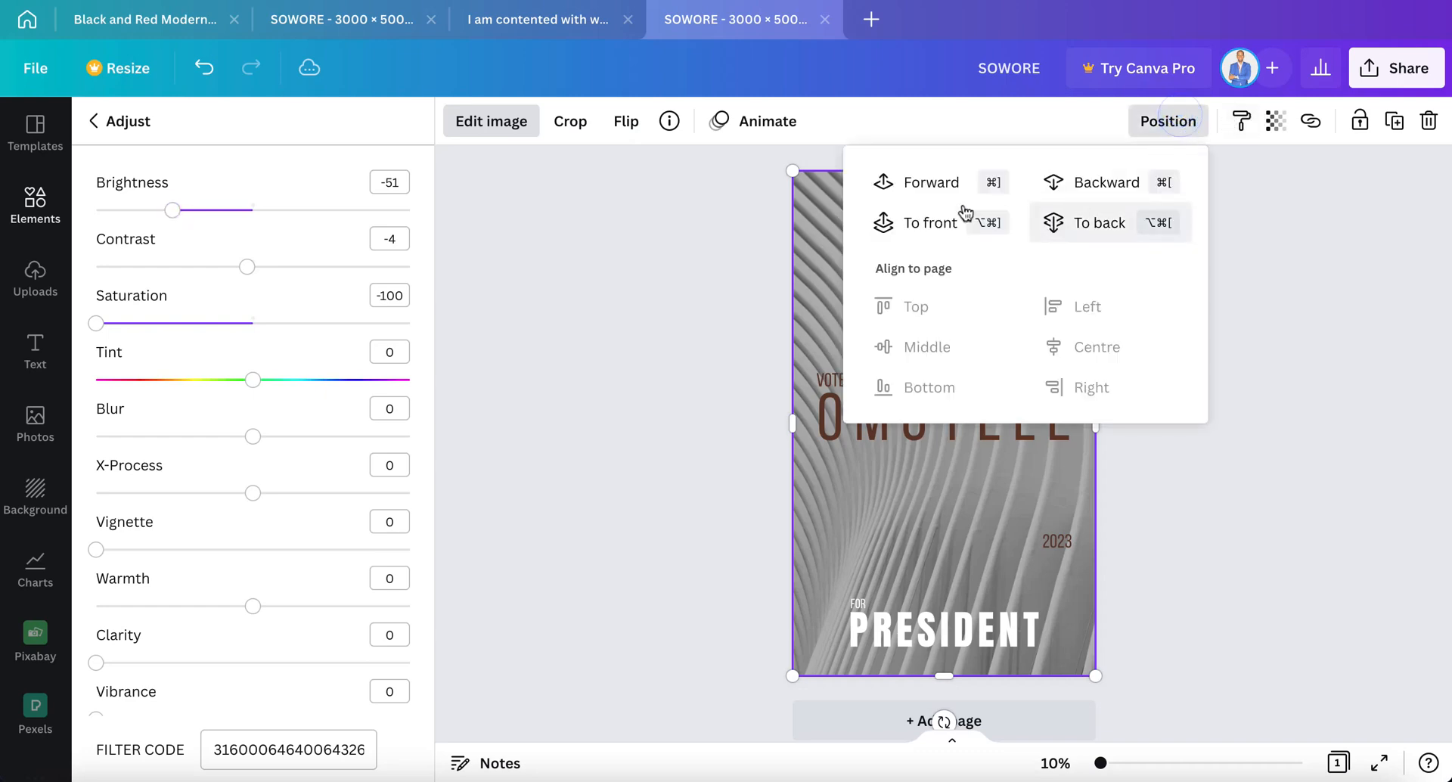
pyautogui.click(1077, 223)
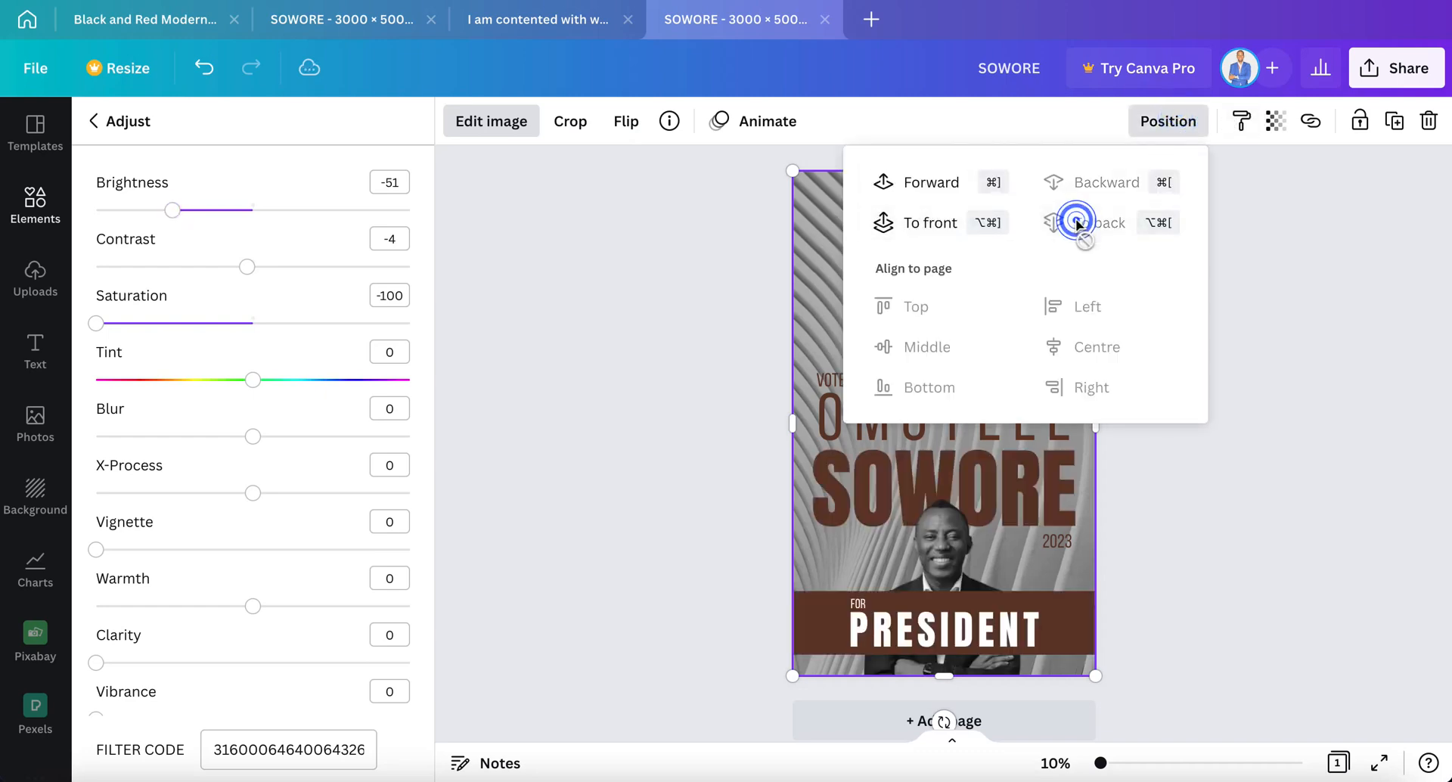
pyautogui.click(1208, 497)
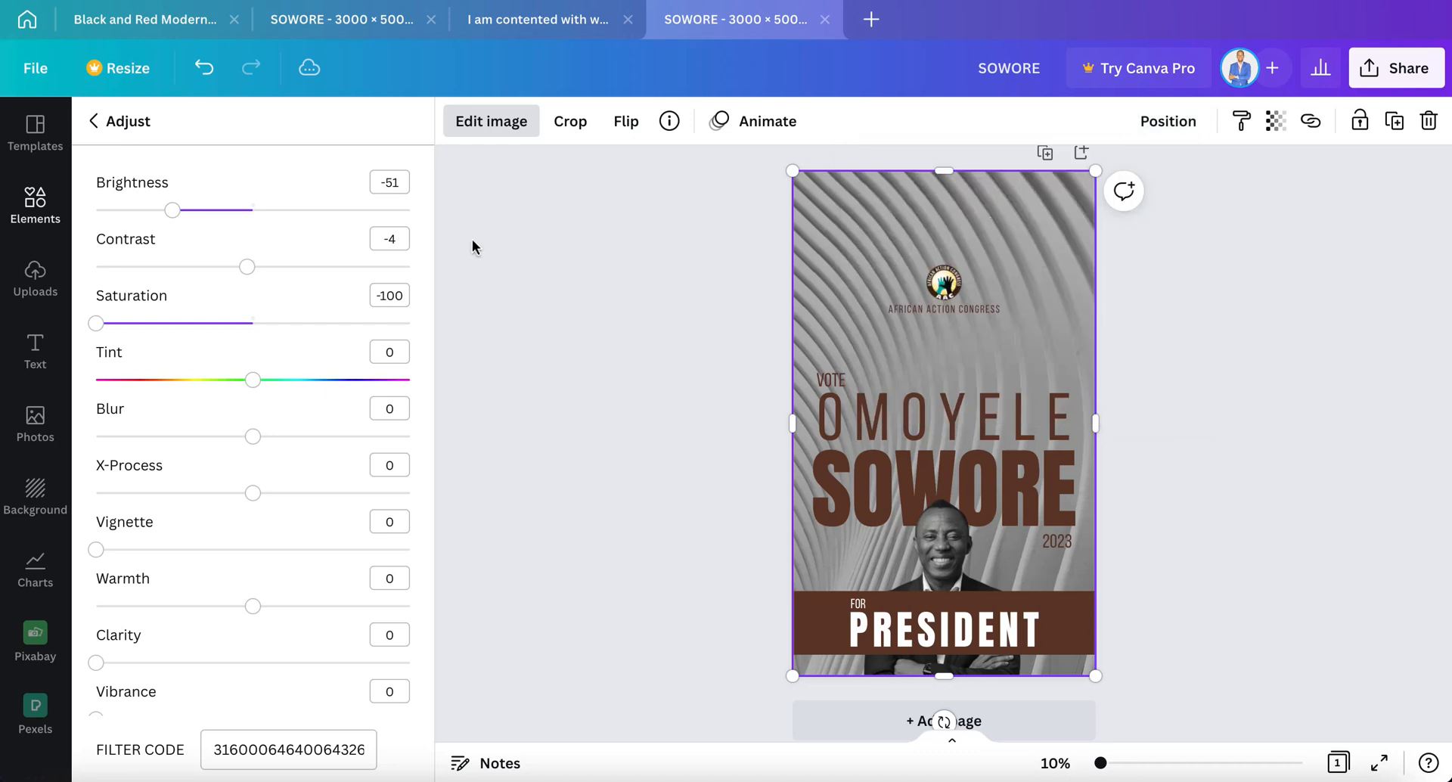
# Set the background image's brightness to -3 and its transparency to 11.
pyautogui.scroll(-3, 262, 495)
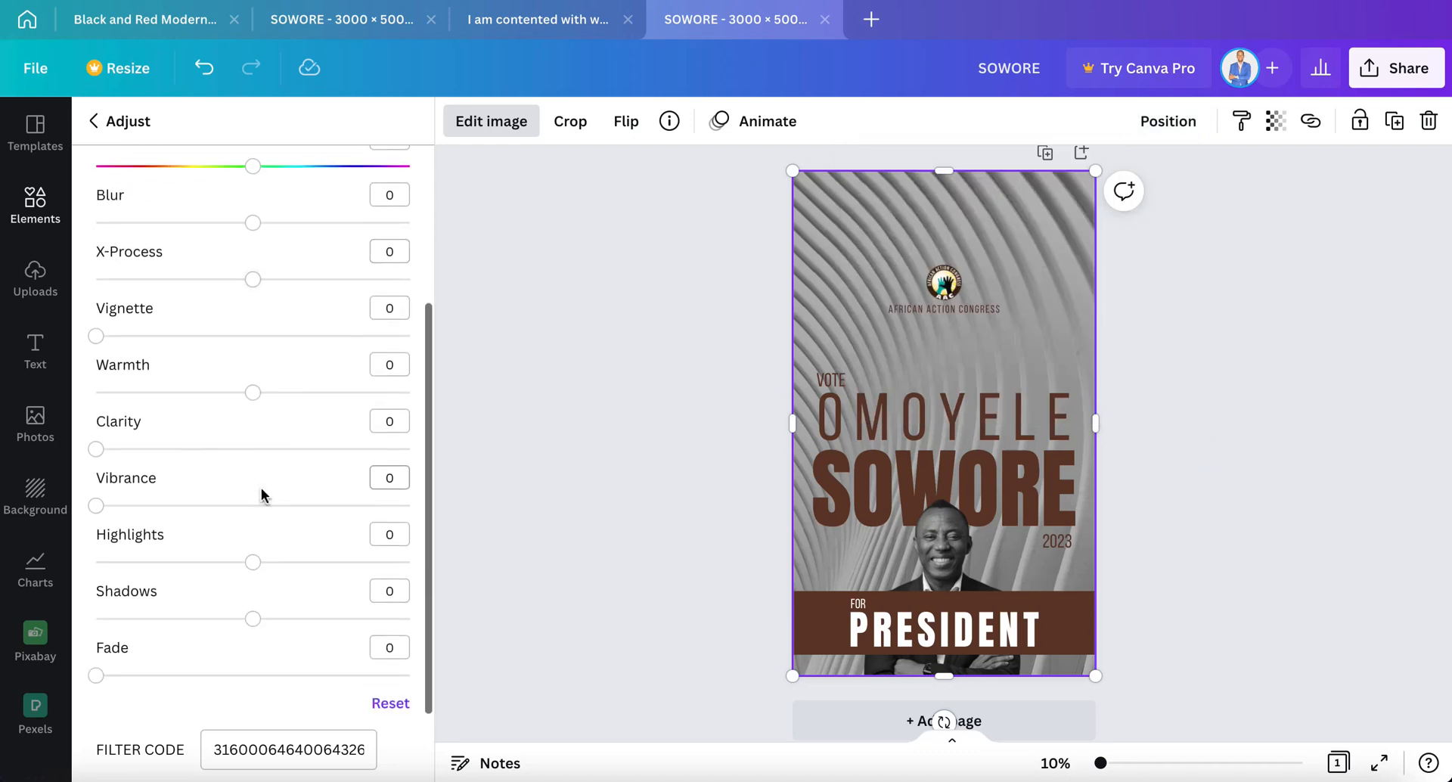
pyautogui.scroll(3, 261, 487)
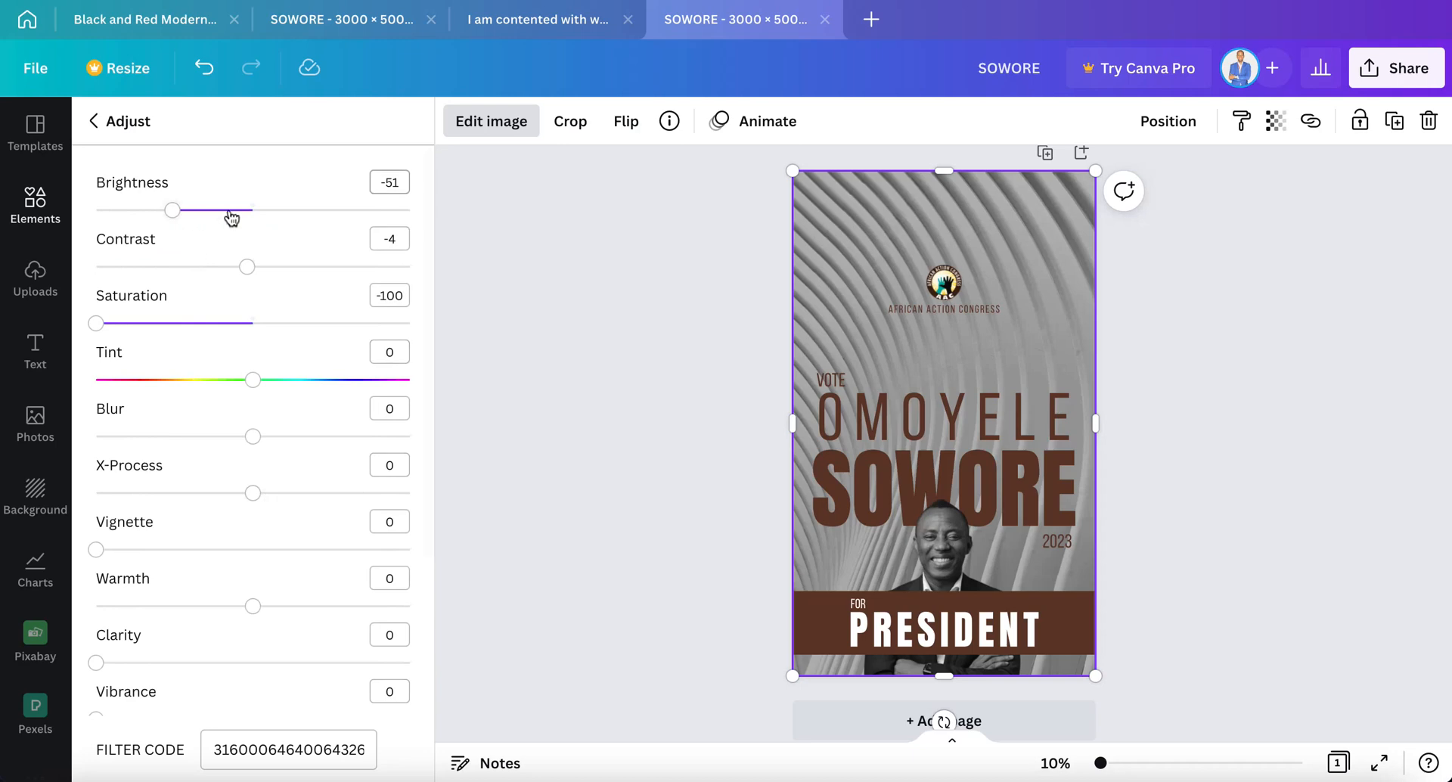
pyautogui.click(247, 212)
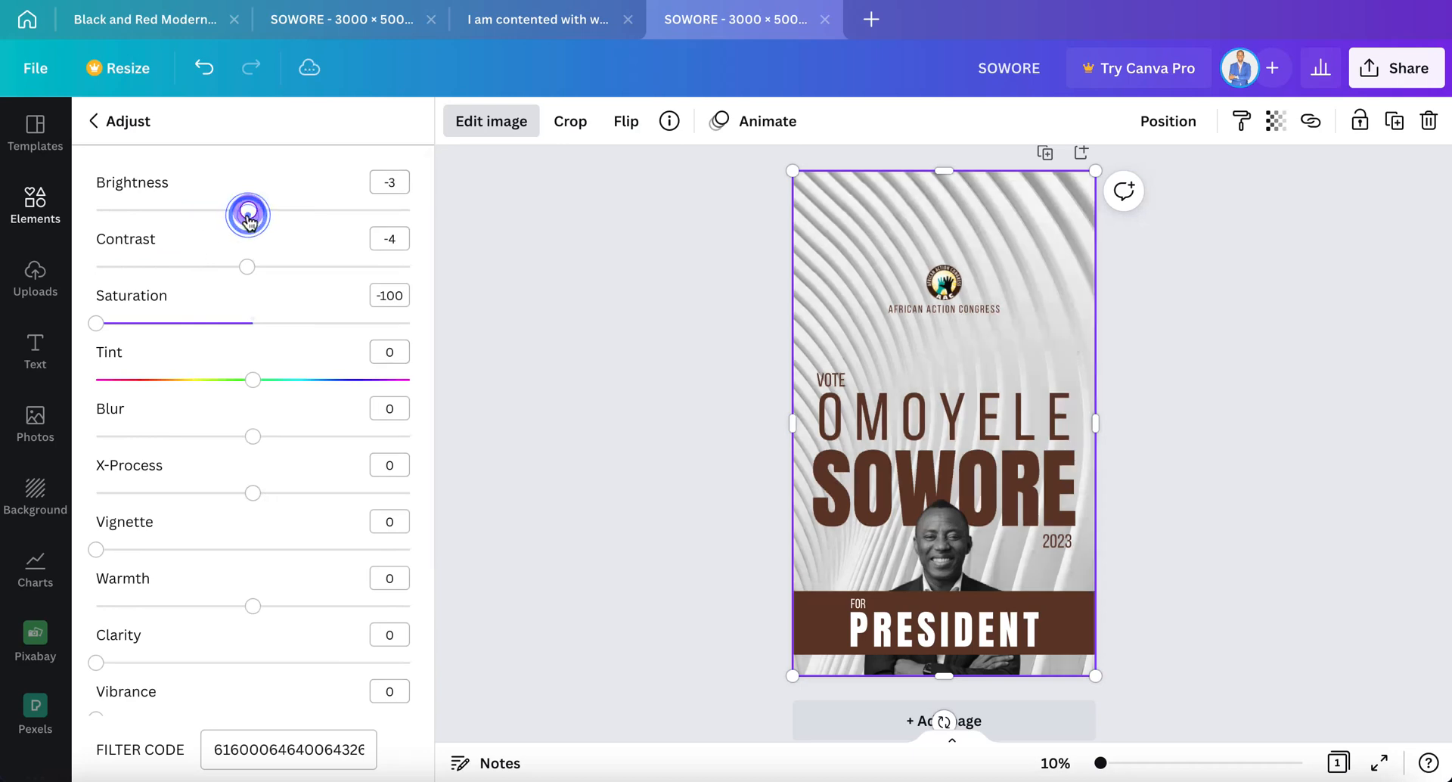
pyautogui.click(1274, 122)
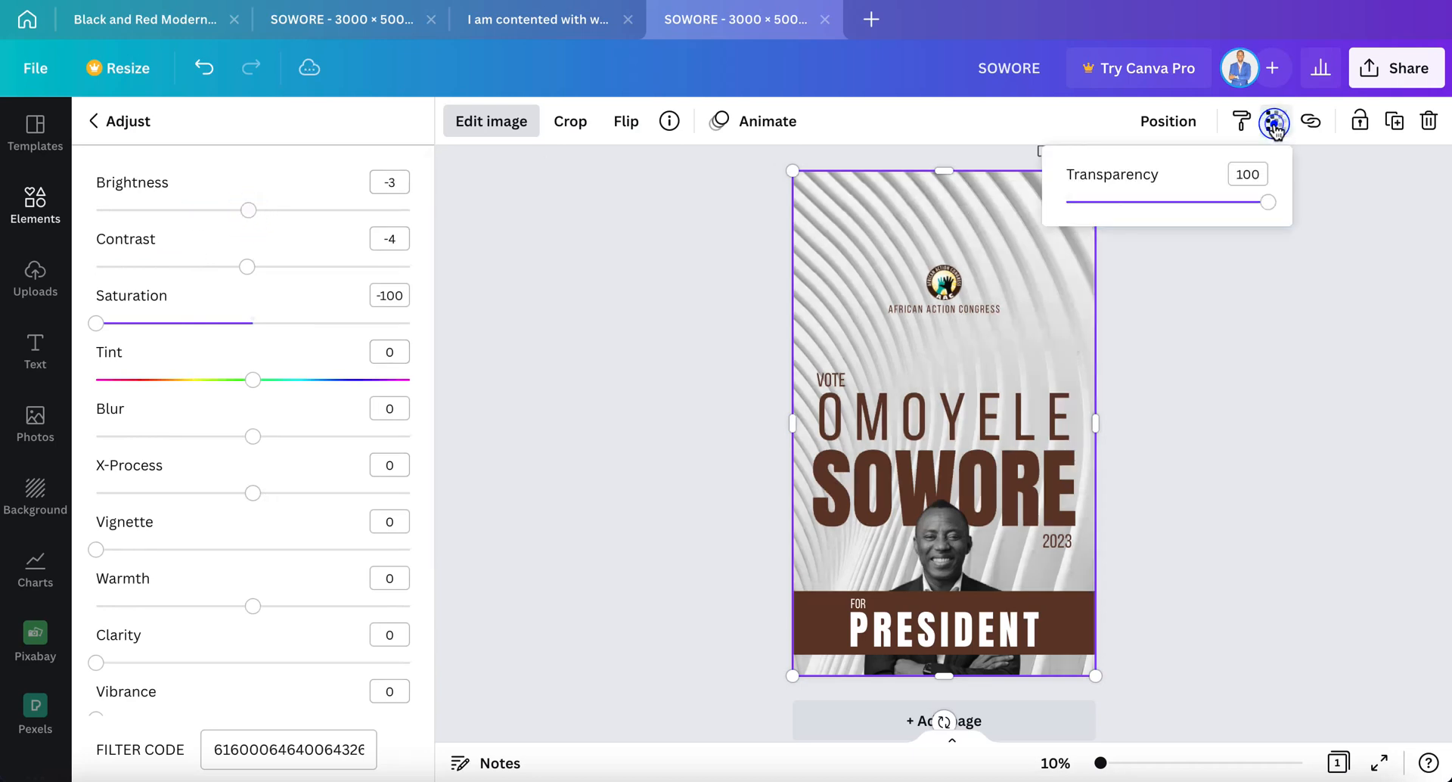
pyautogui.moveTo(1172, 202); pyautogui.dragTo(1098, 210)
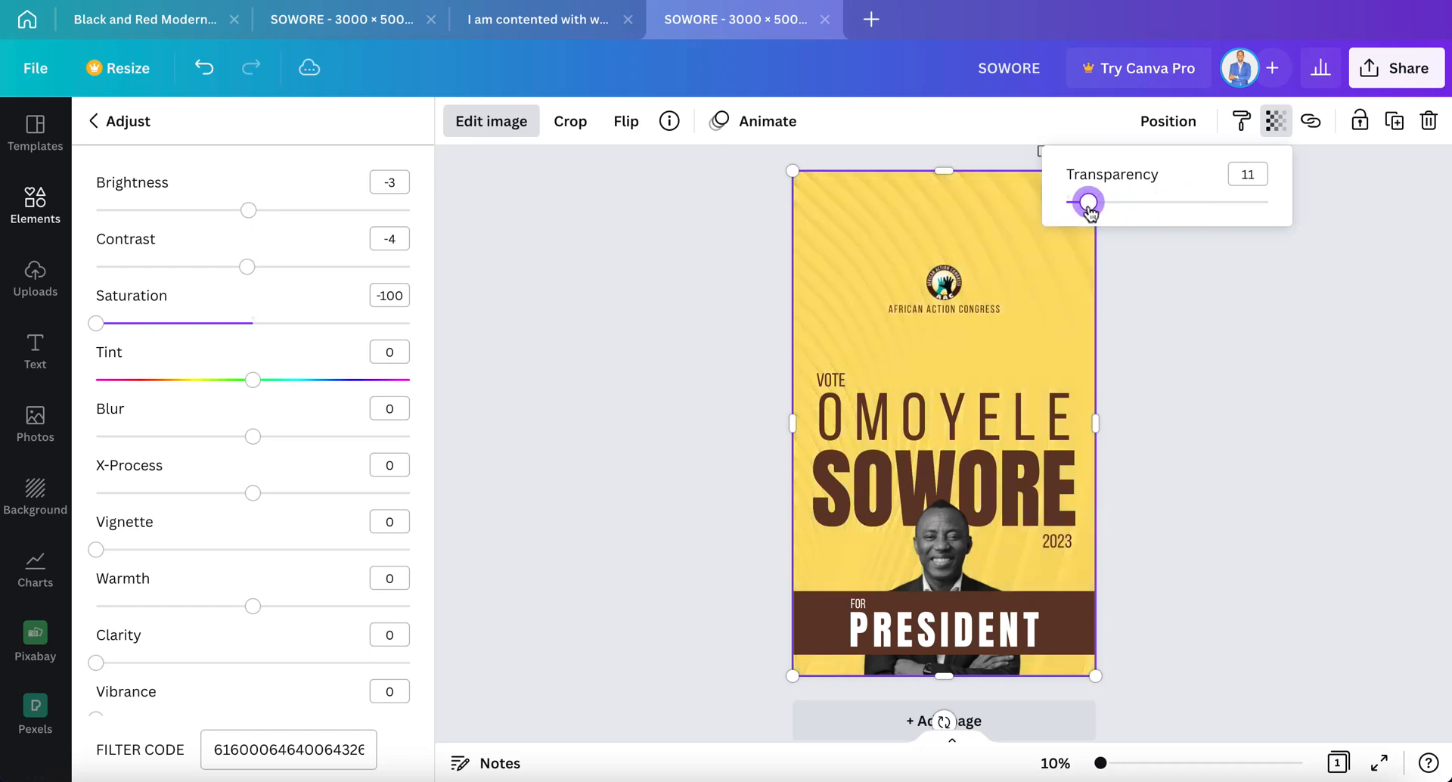
# Insert the recently used black-and-white diagonal-stripes image and stretch it to cover the whole page.
pyautogui.click(1230, 333)
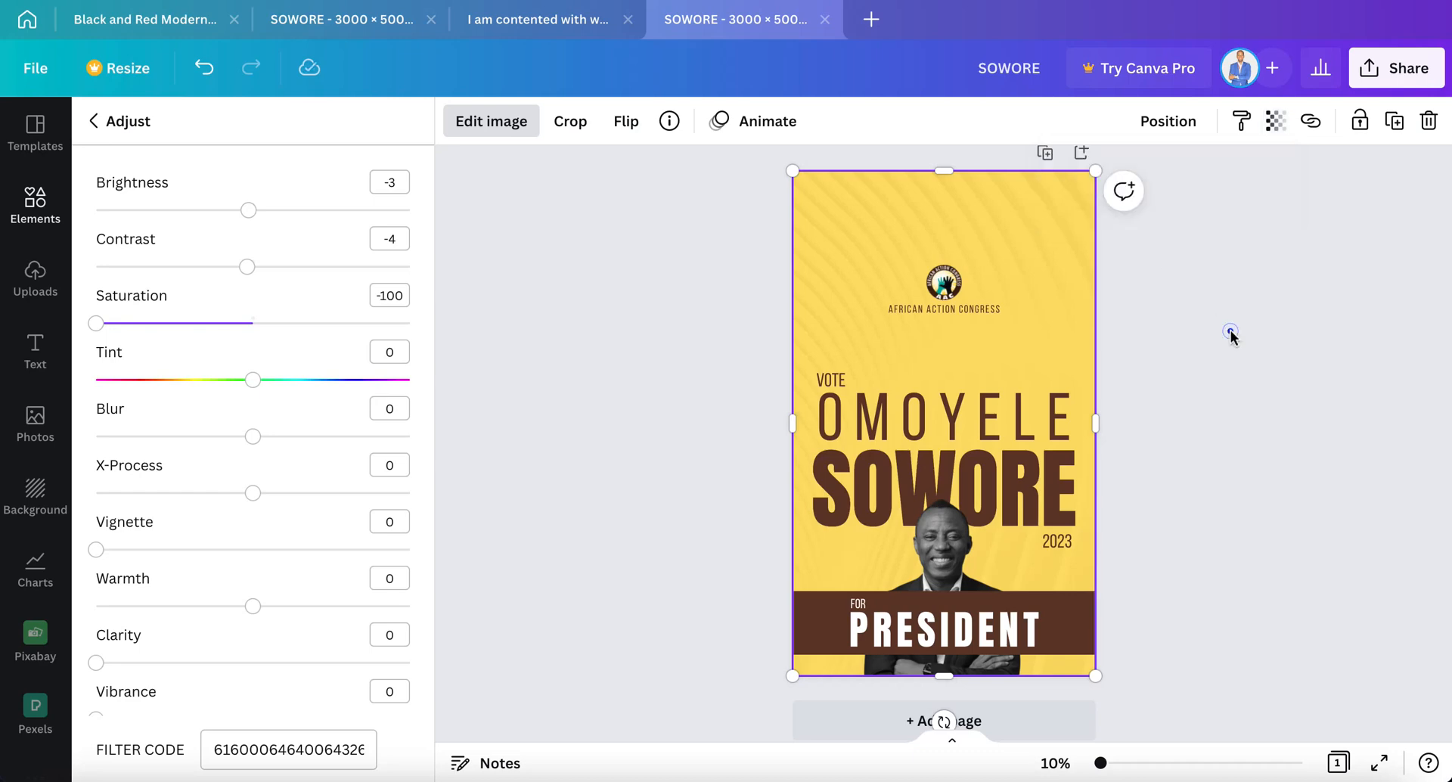
pyautogui.click(1230, 331)
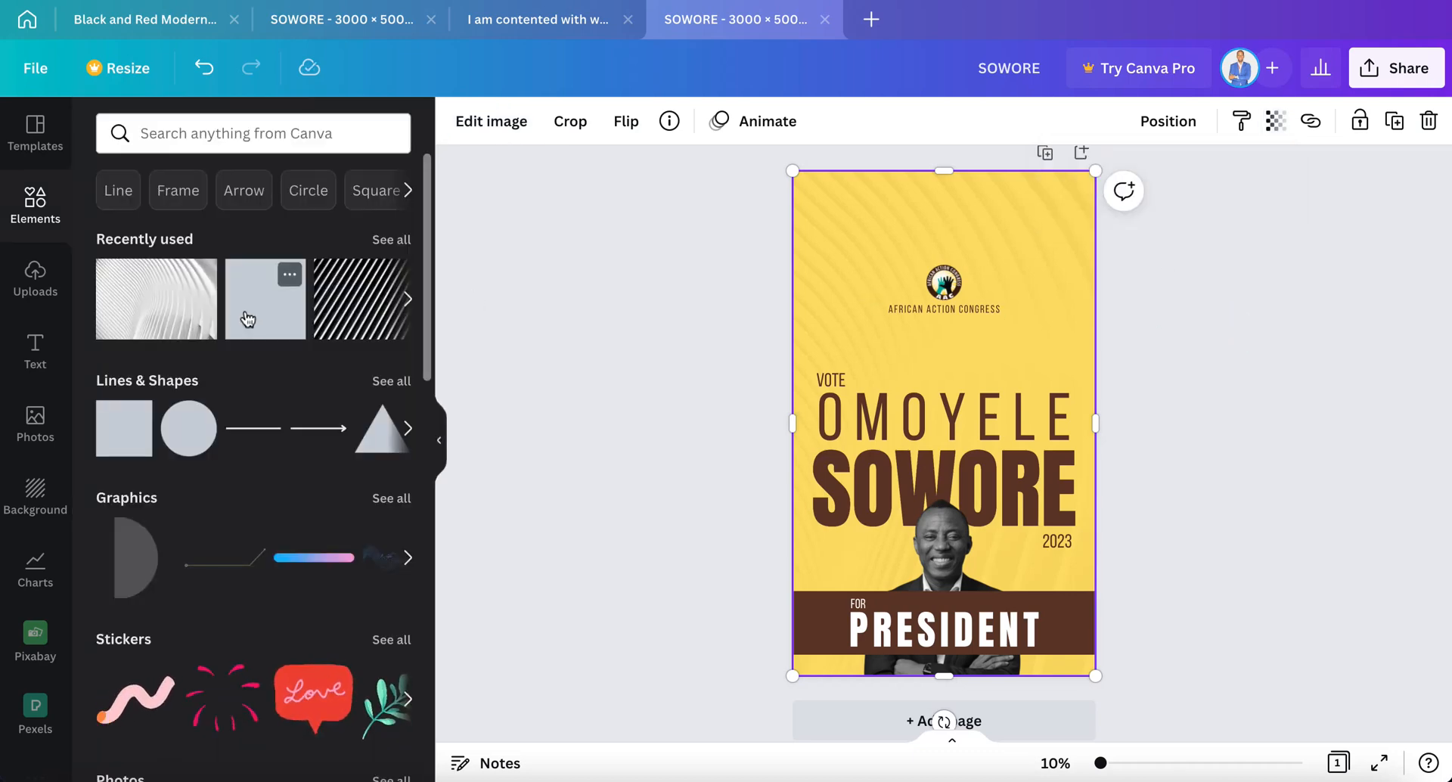
pyautogui.click(345, 295)
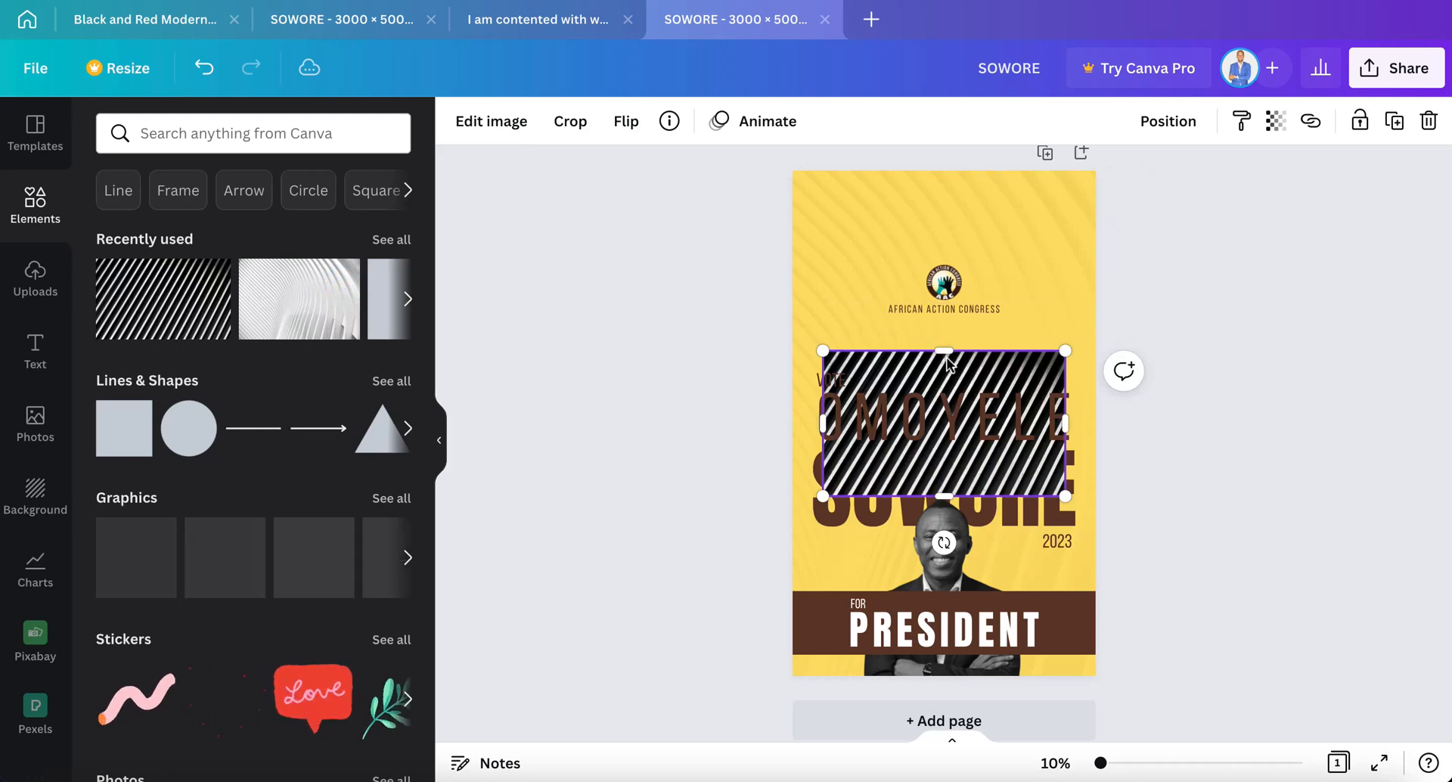
pyautogui.moveTo(958, 365); pyautogui.dragTo(953, 185)
pyautogui.moveTo(832, 351); pyautogui.dragTo(801, 347)
pyautogui.moveTo(928, 496); pyautogui.dragTo(927, 679)
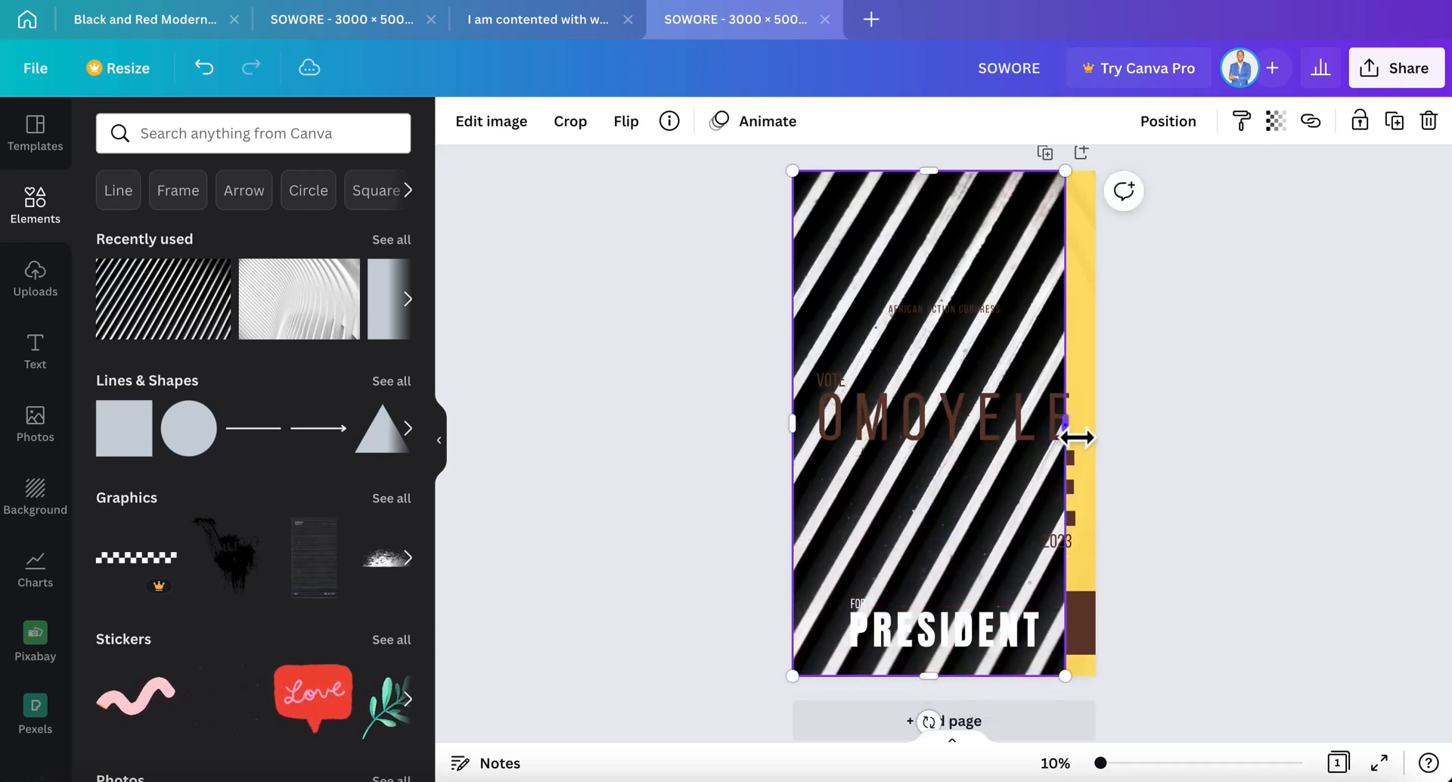
pyautogui.moveTo(1068, 440); pyautogui.dragTo(1105, 437)
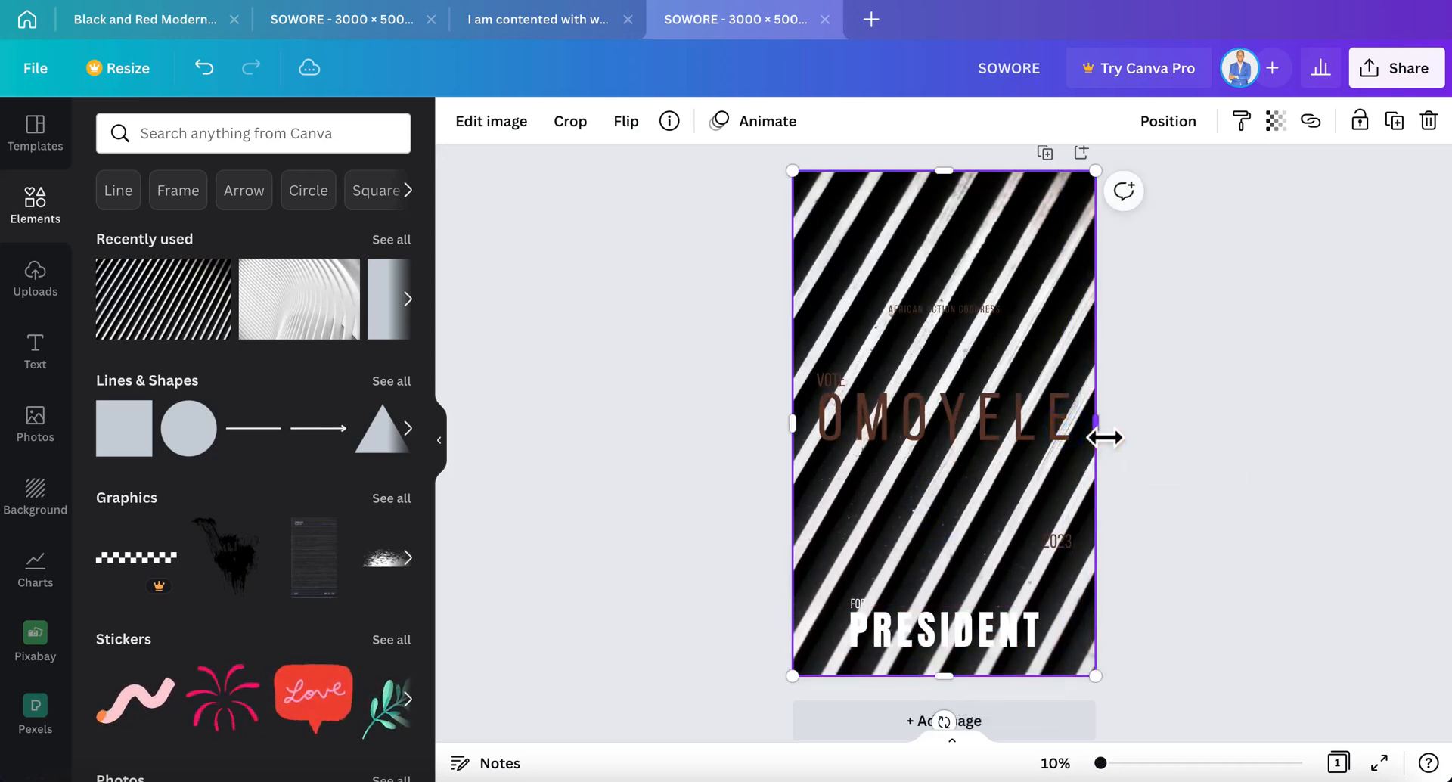
# Move the diagonal-stripes image one level above the very back and set its transparency to 3.
pyautogui.click(1190, 134)
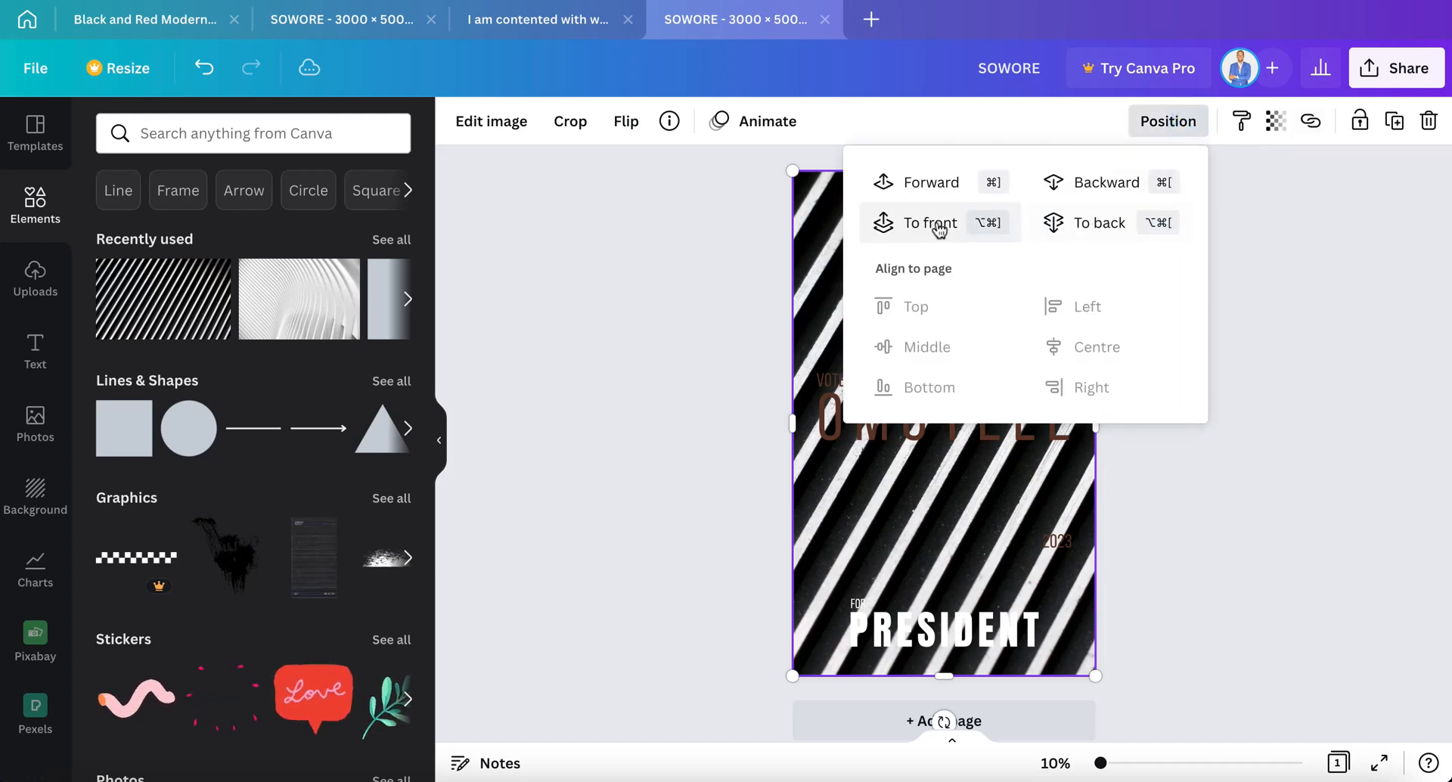
pyautogui.click(1090, 227)
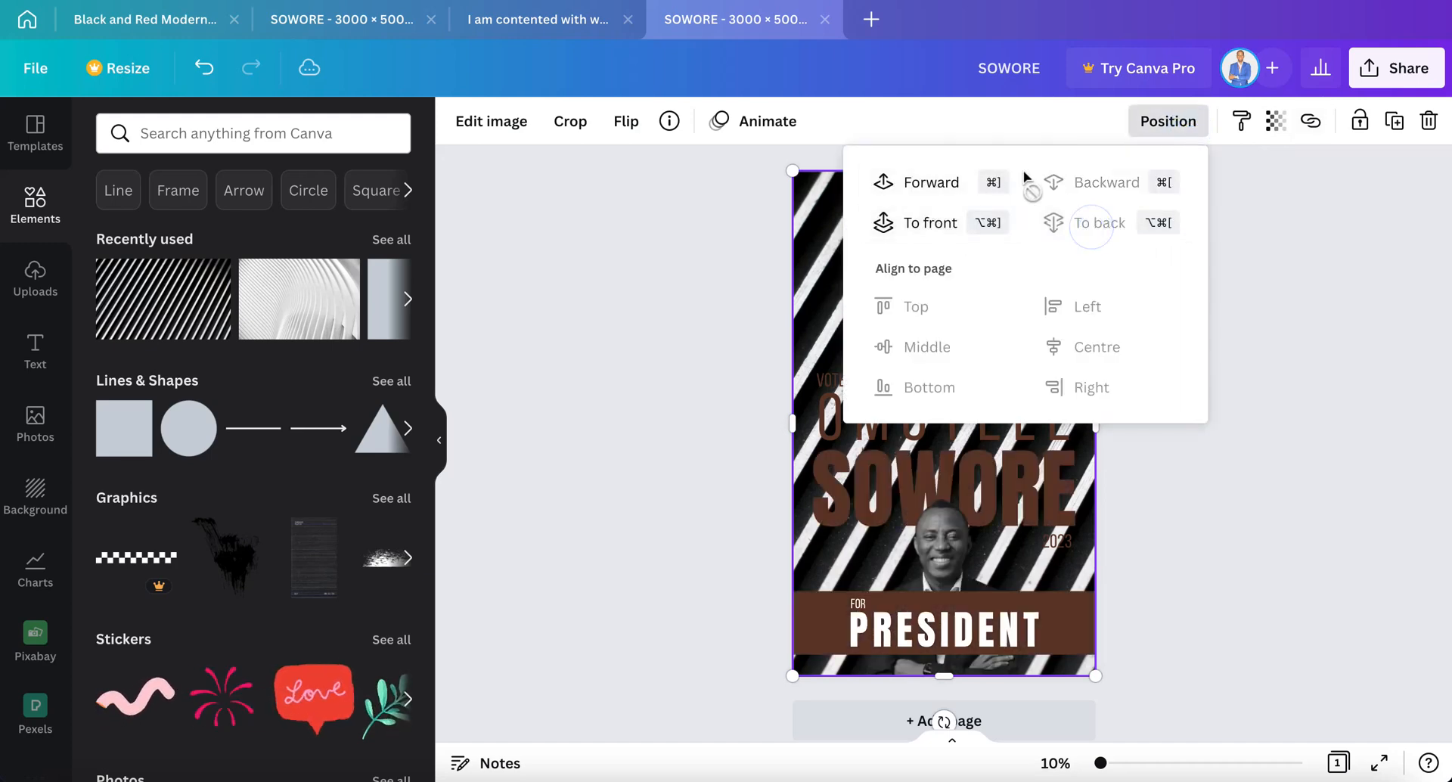
pyautogui.click(931, 188)
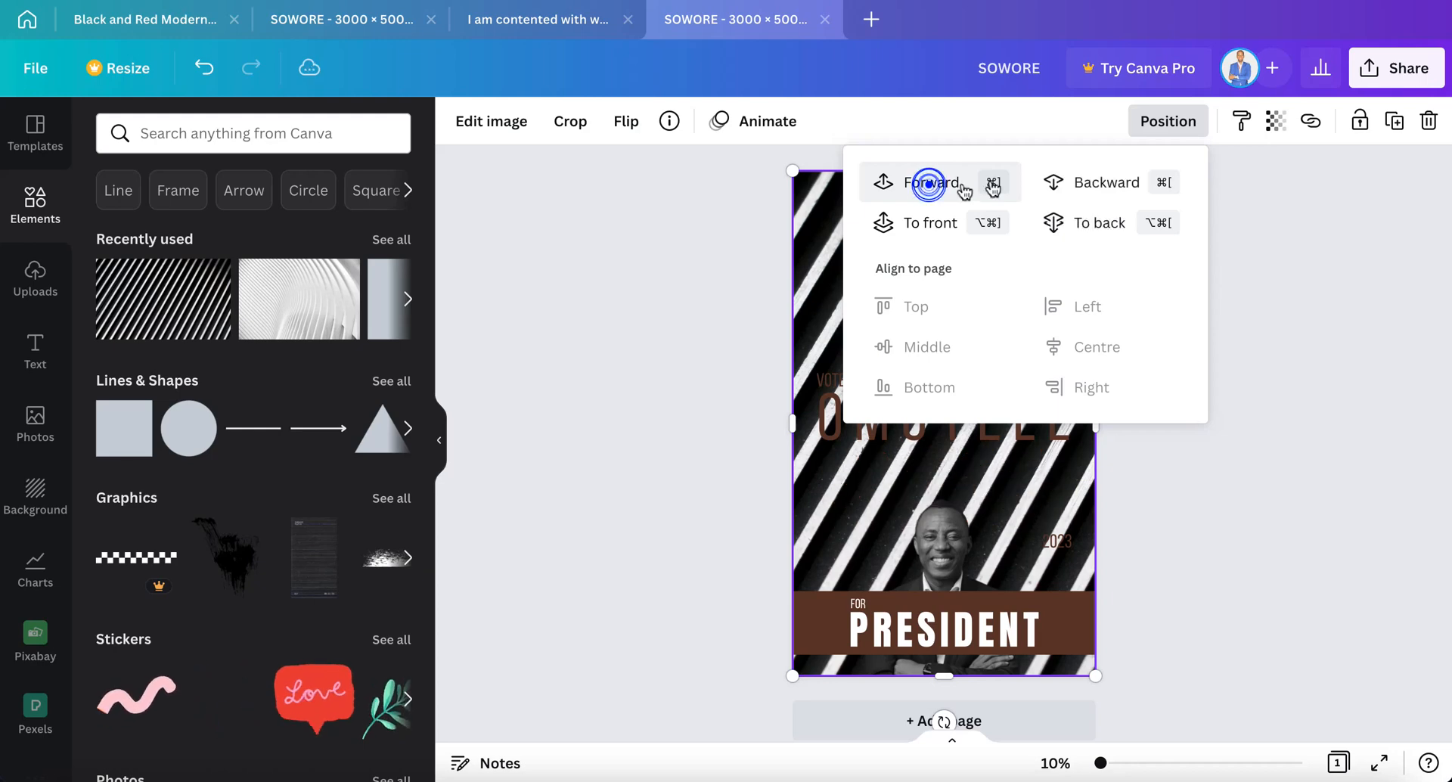
pyautogui.click(1273, 125)
pyautogui.moveTo(1268, 202); pyautogui.dragTo(1070, 204)
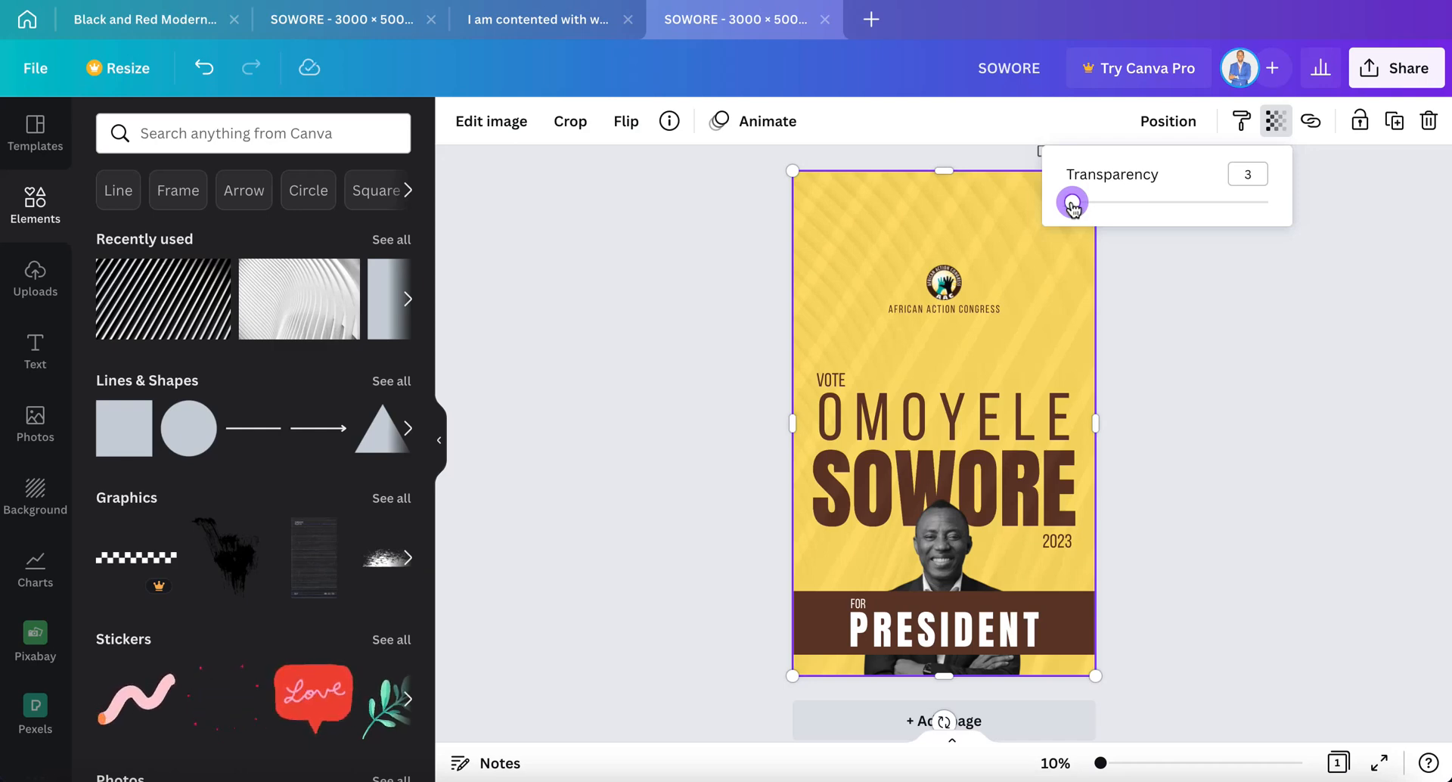
pyautogui.click(1161, 418)
pyautogui.click(1161, 419)
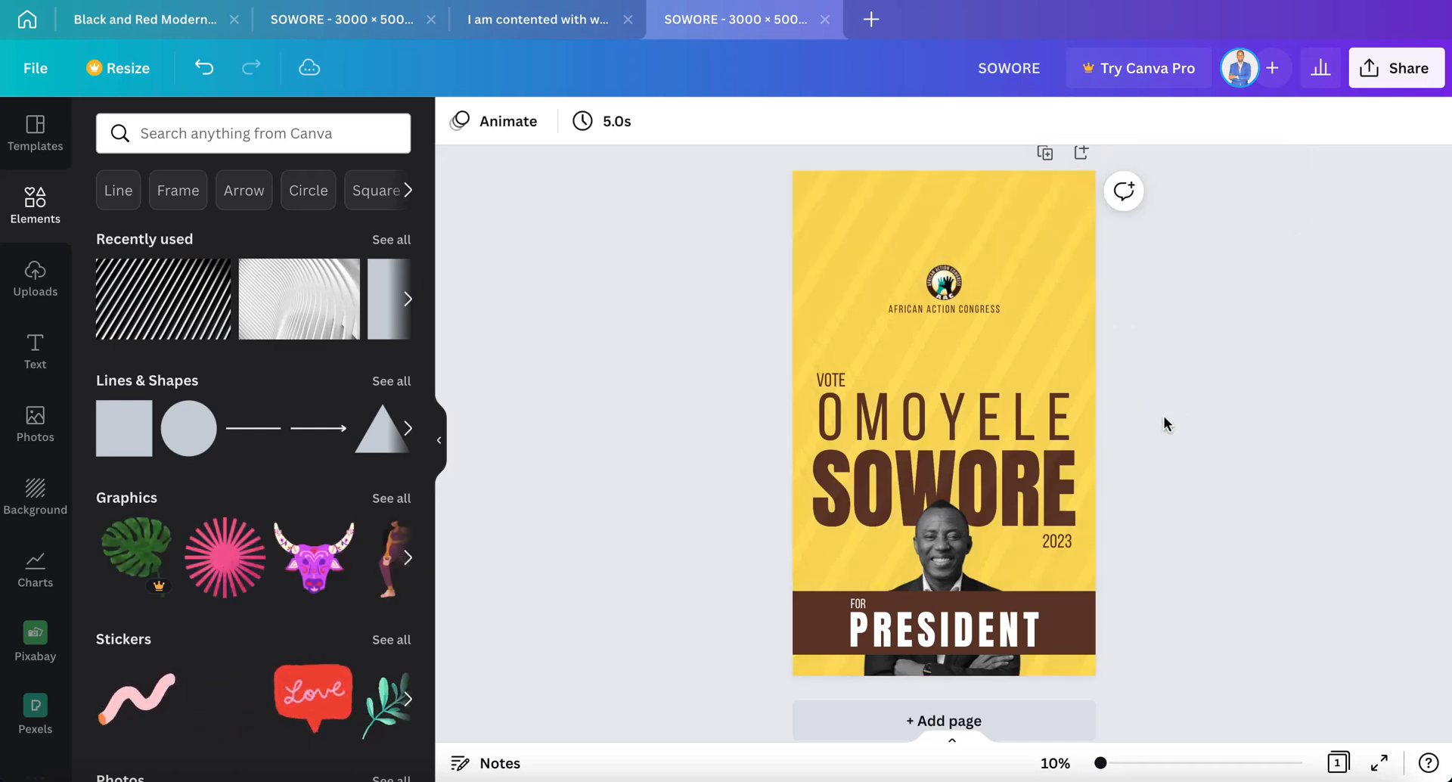
# Set the VOTE text's font size to 135.
pyautogui.click(832, 380)
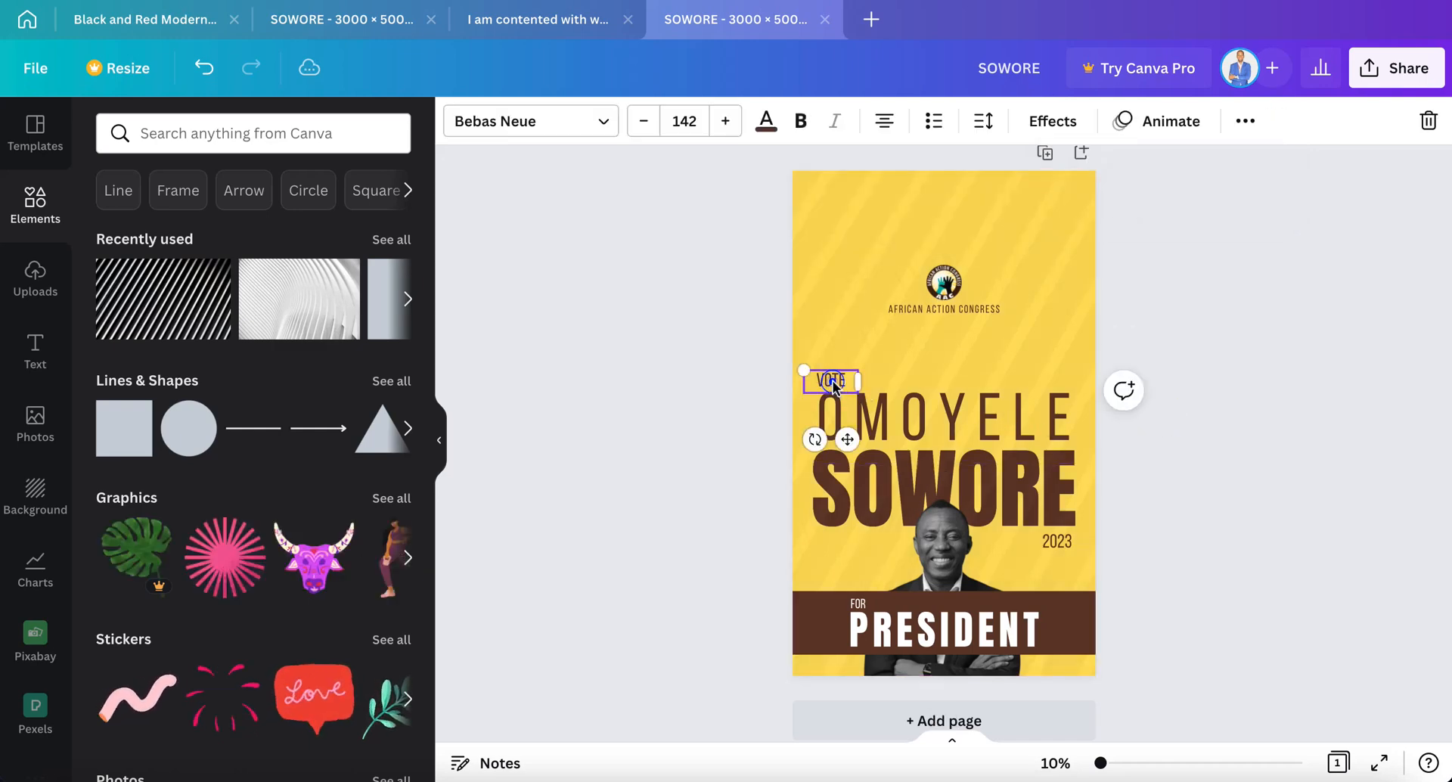
pyautogui.click(684, 121)
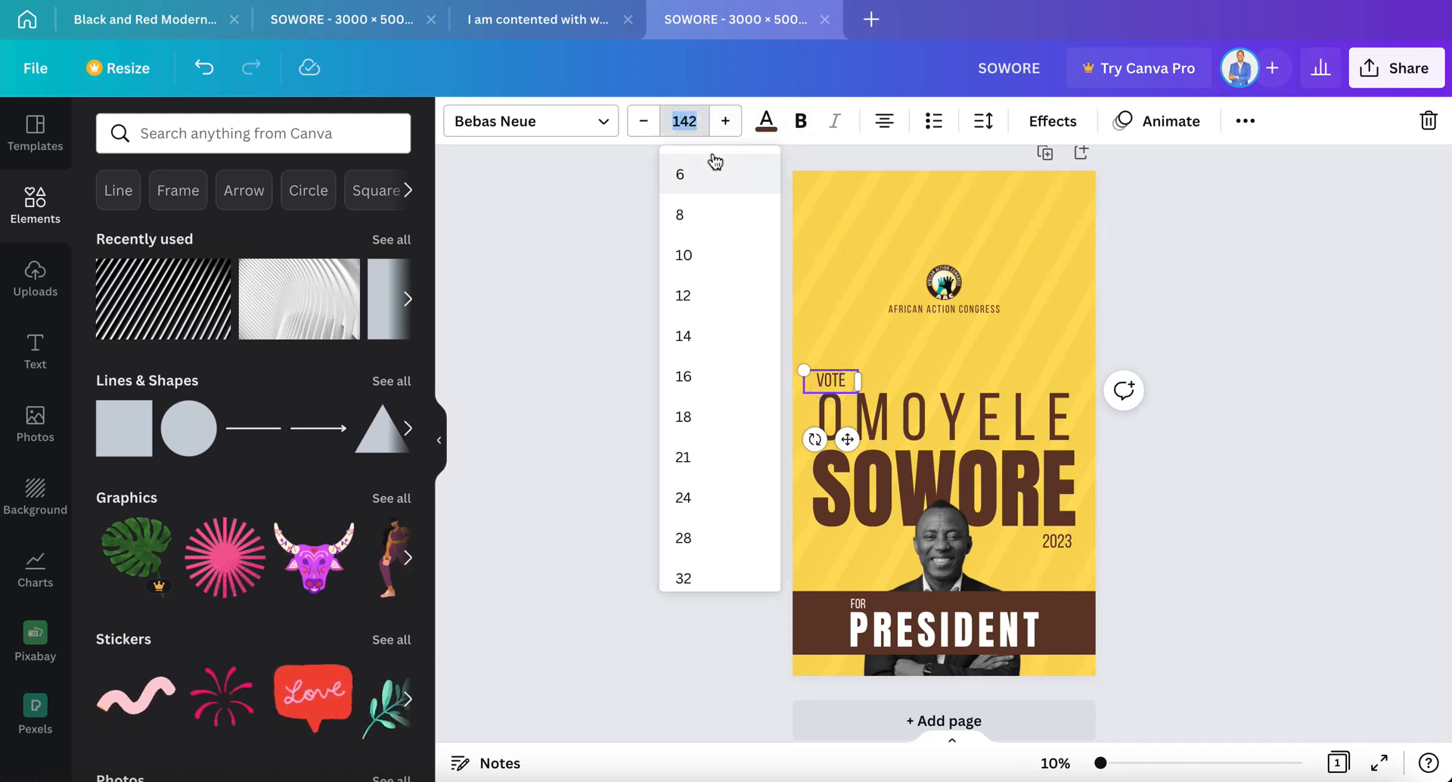
pyautogui.write('135')
pyautogui.press('Return')
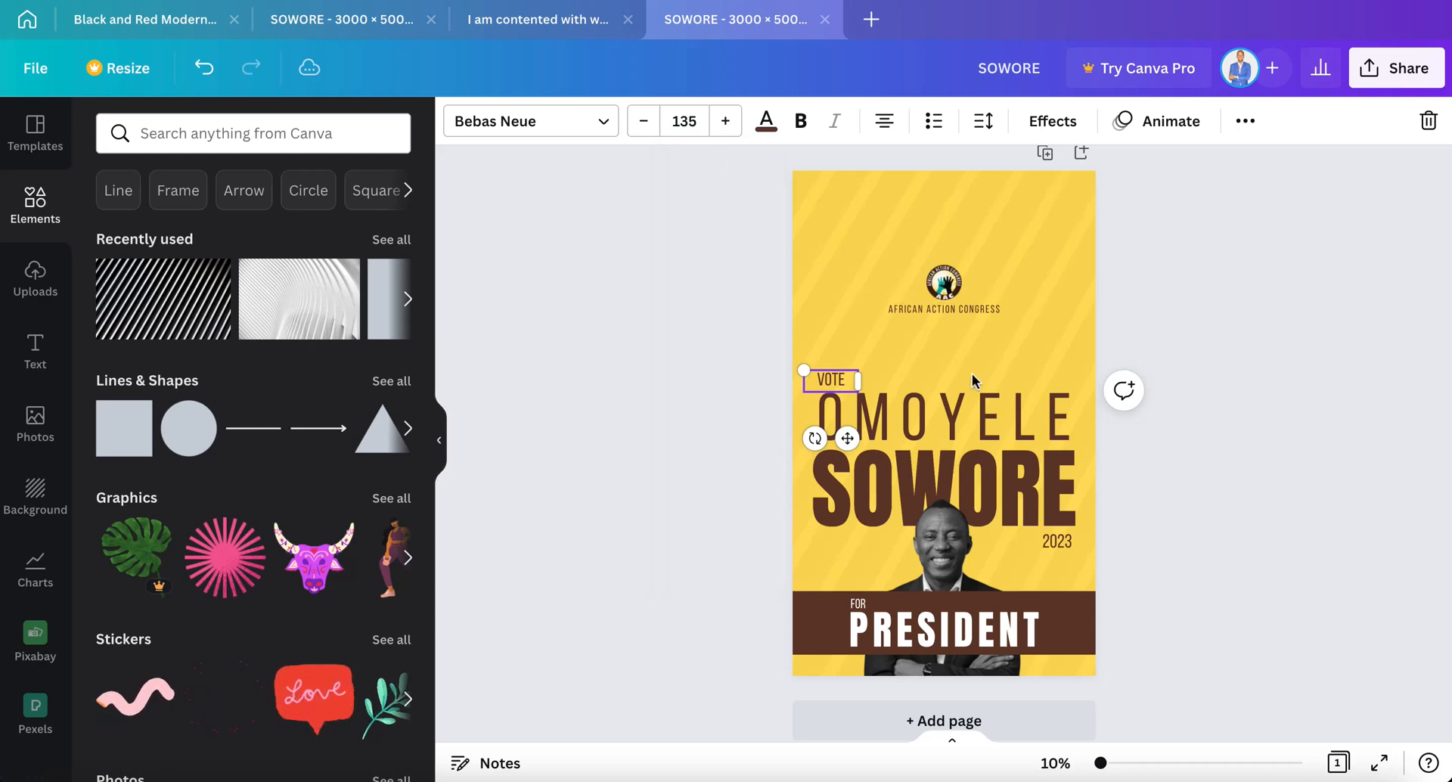
pyautogui.click(1003, 364)
pyautogui.click(1283, 449)
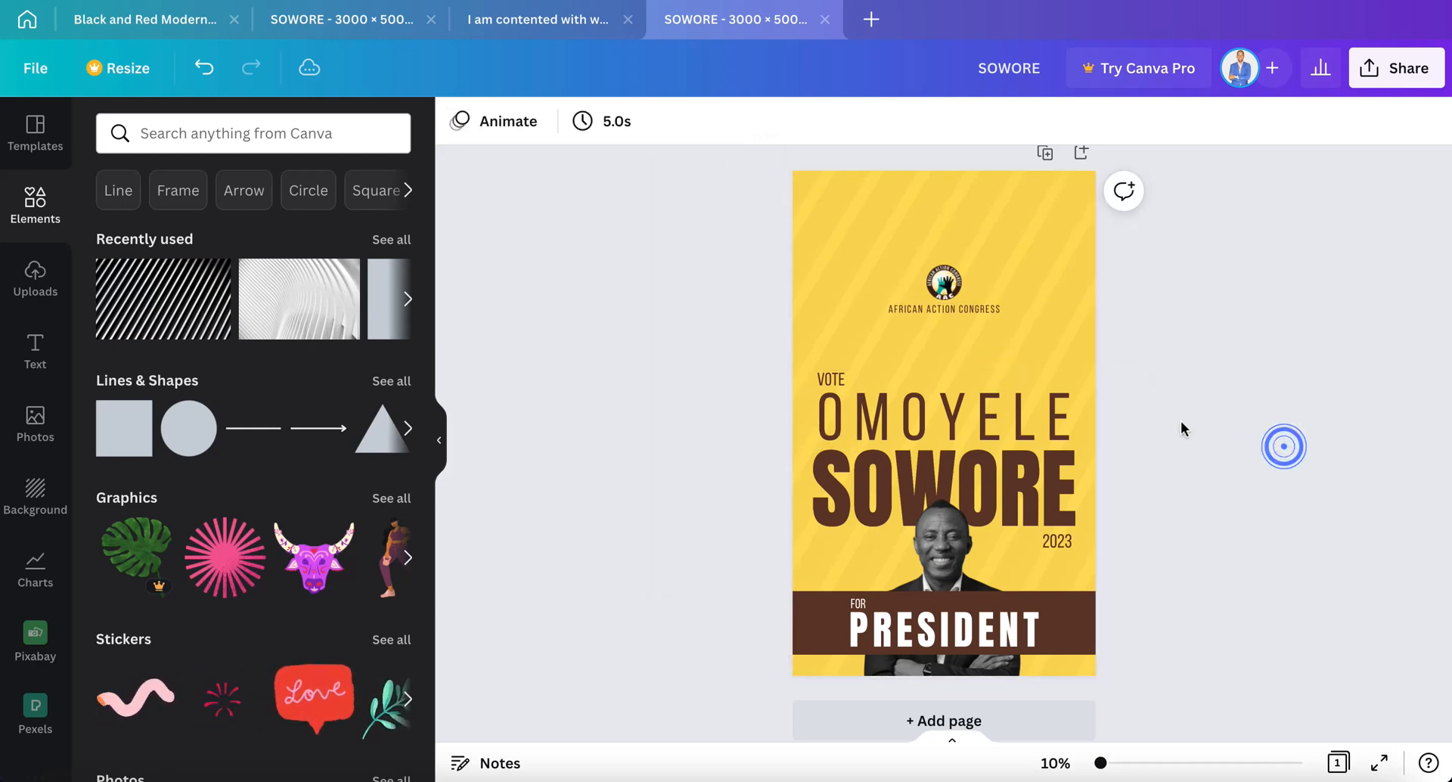
# Extend the brown band's lower edge slightly downward below the PRESIDENT text.
pyautogui.click(1074, 632)
pyautogui.click(1072, 628)
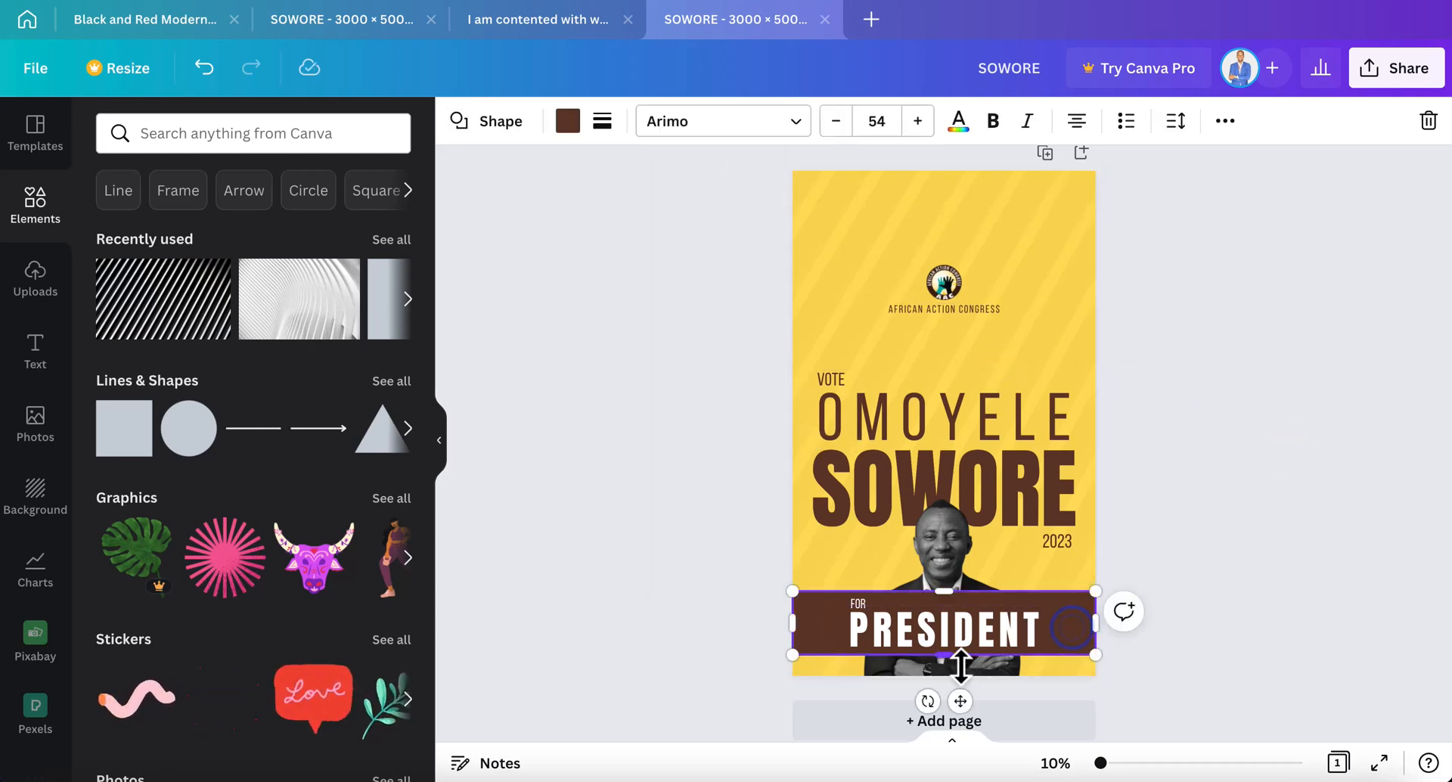
pyautogui.moveTo(959, 665); pyautogui.dragTo(963, 671)
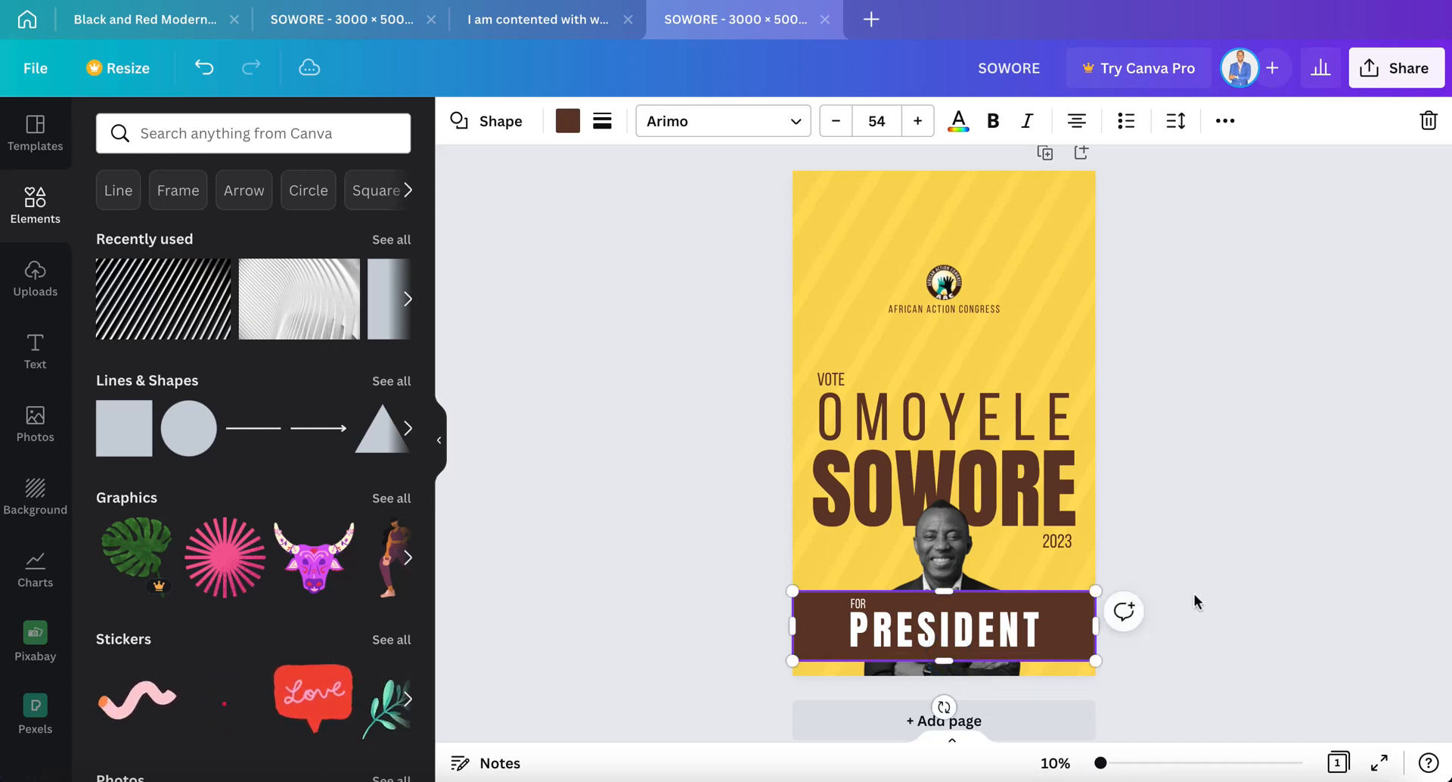
pyautogui.click(1193, 595)
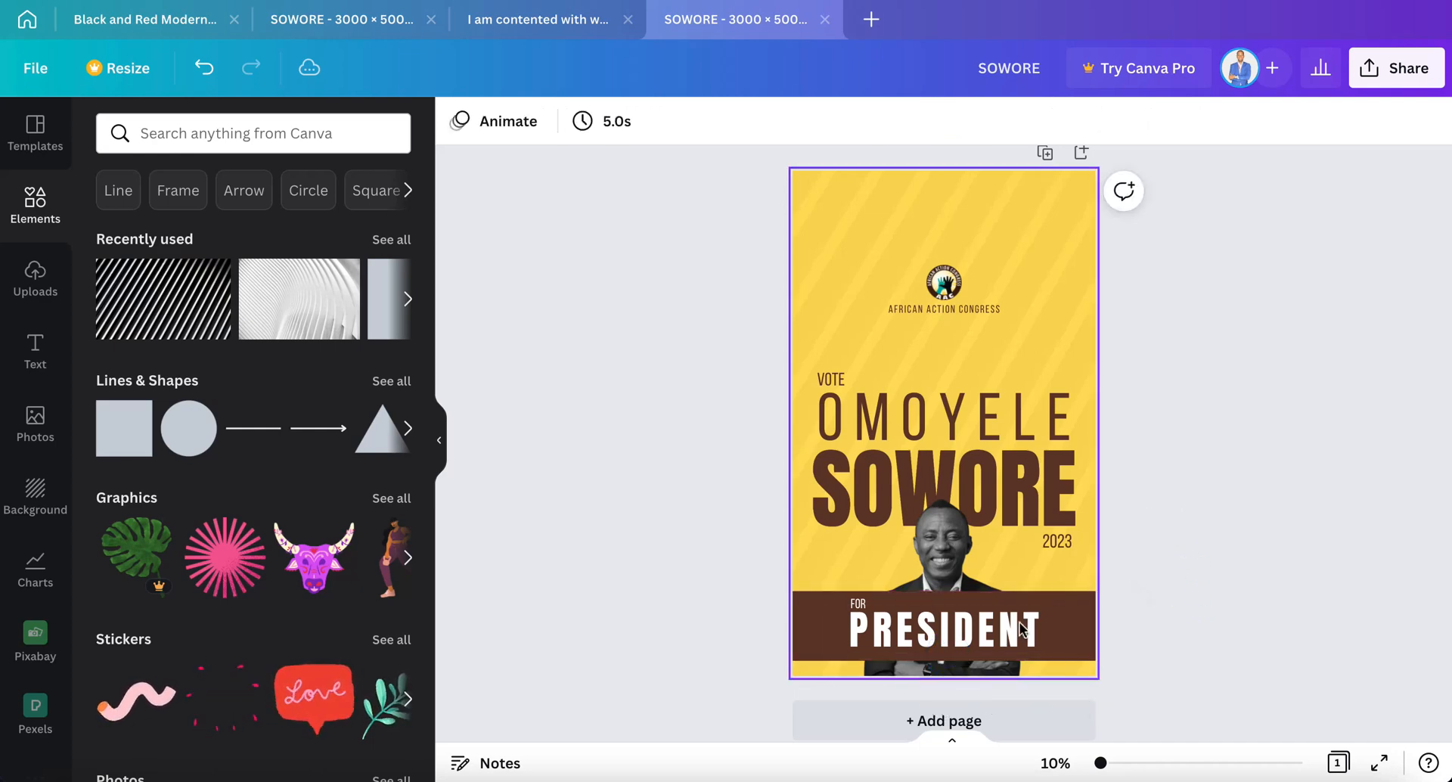
# Set the 2023 text's font size to 135.
pyautogui.click(1058, 541)
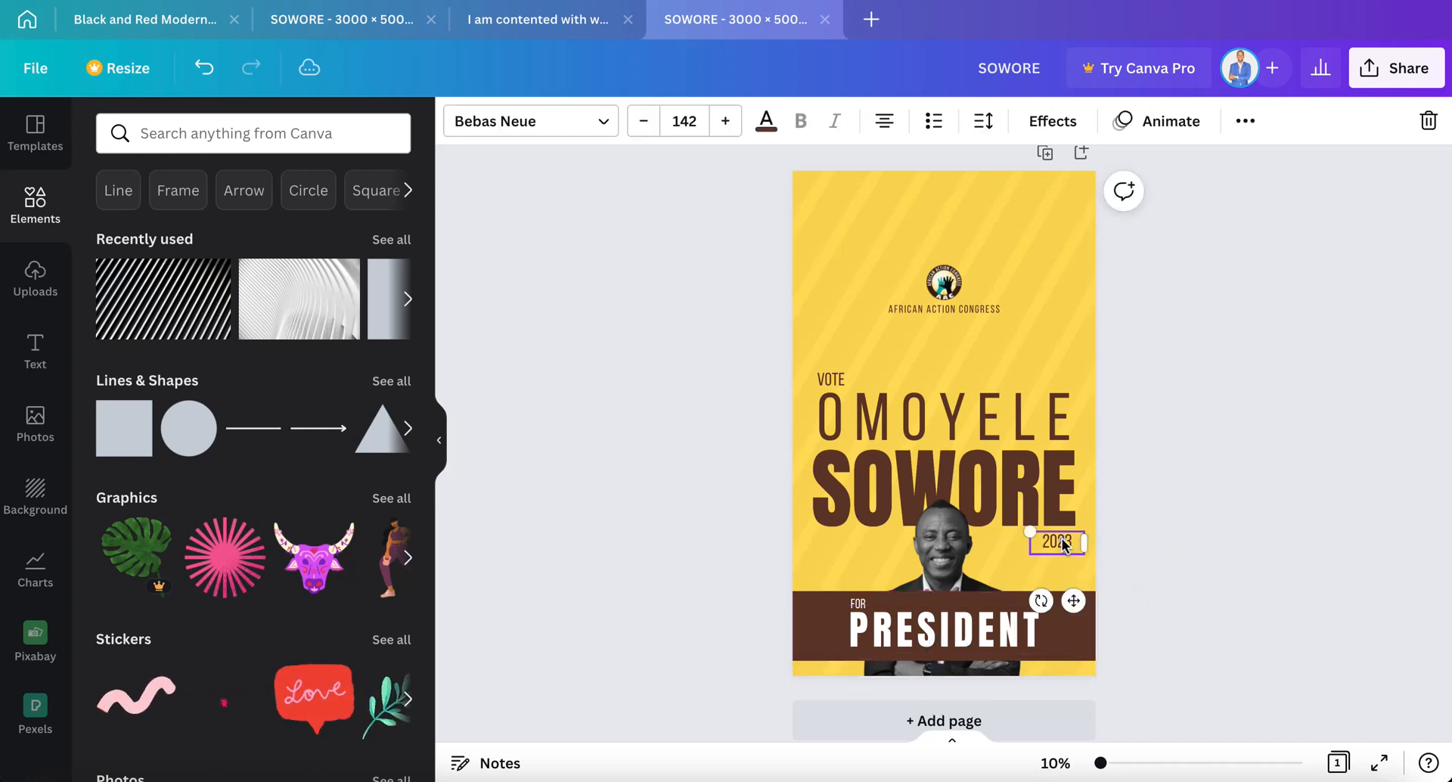
pyautogui.click(692, 120)
pyautogui.write('13')
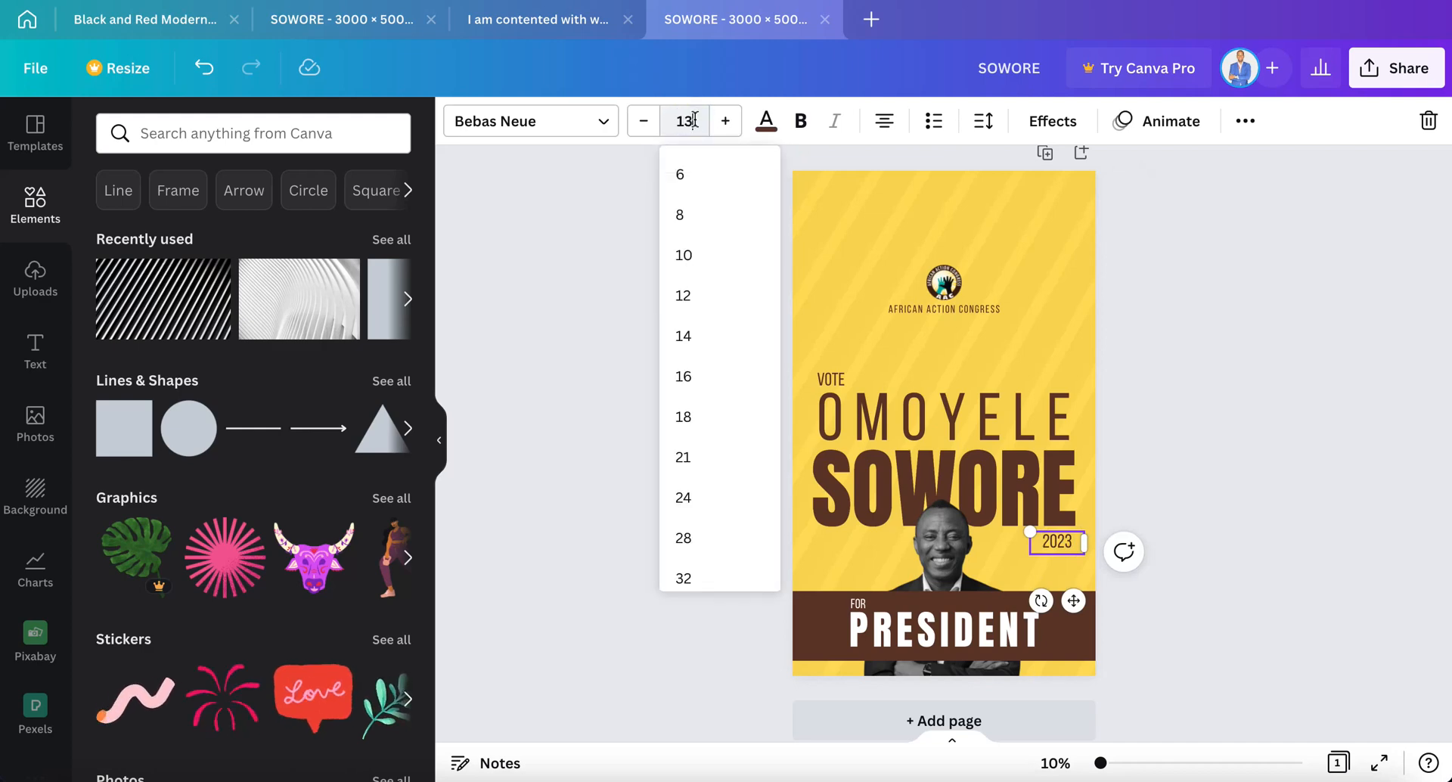
pyautogui.write('5')
pyautogui.press('Return')
pyautogui.click(1061, 344)
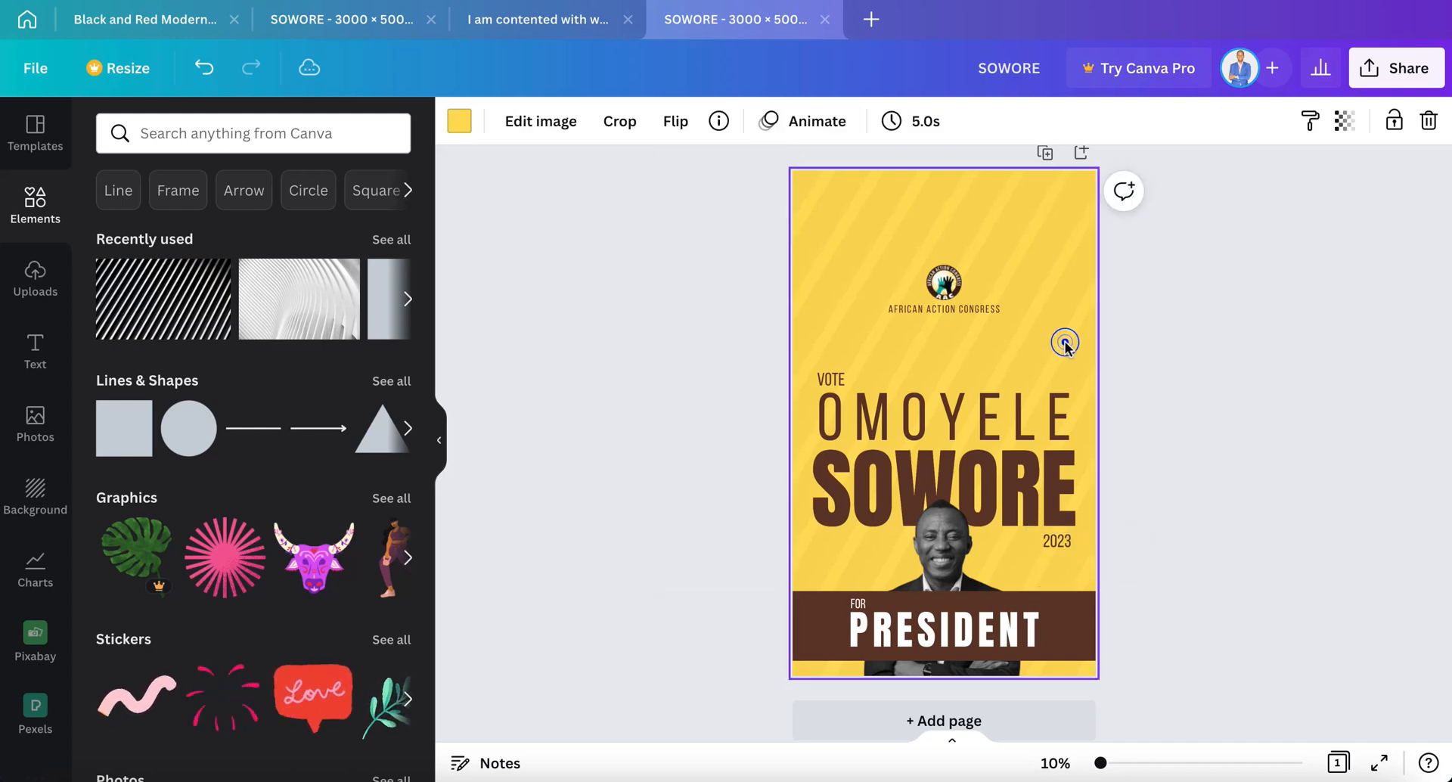
pyautogui.click(1213, 350)
pyautogui.click(1068, 217)
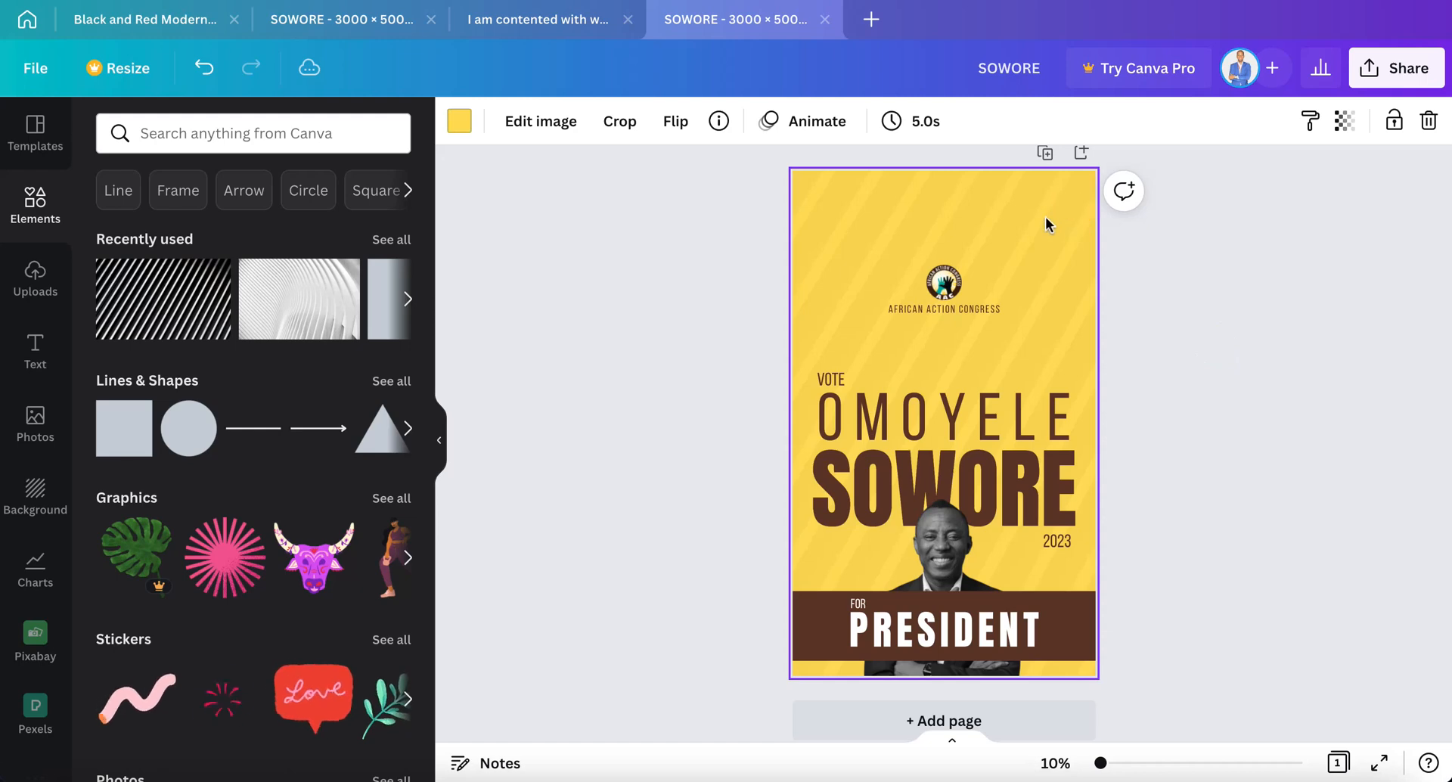
pyautogui.doubleClick(1045, 216)
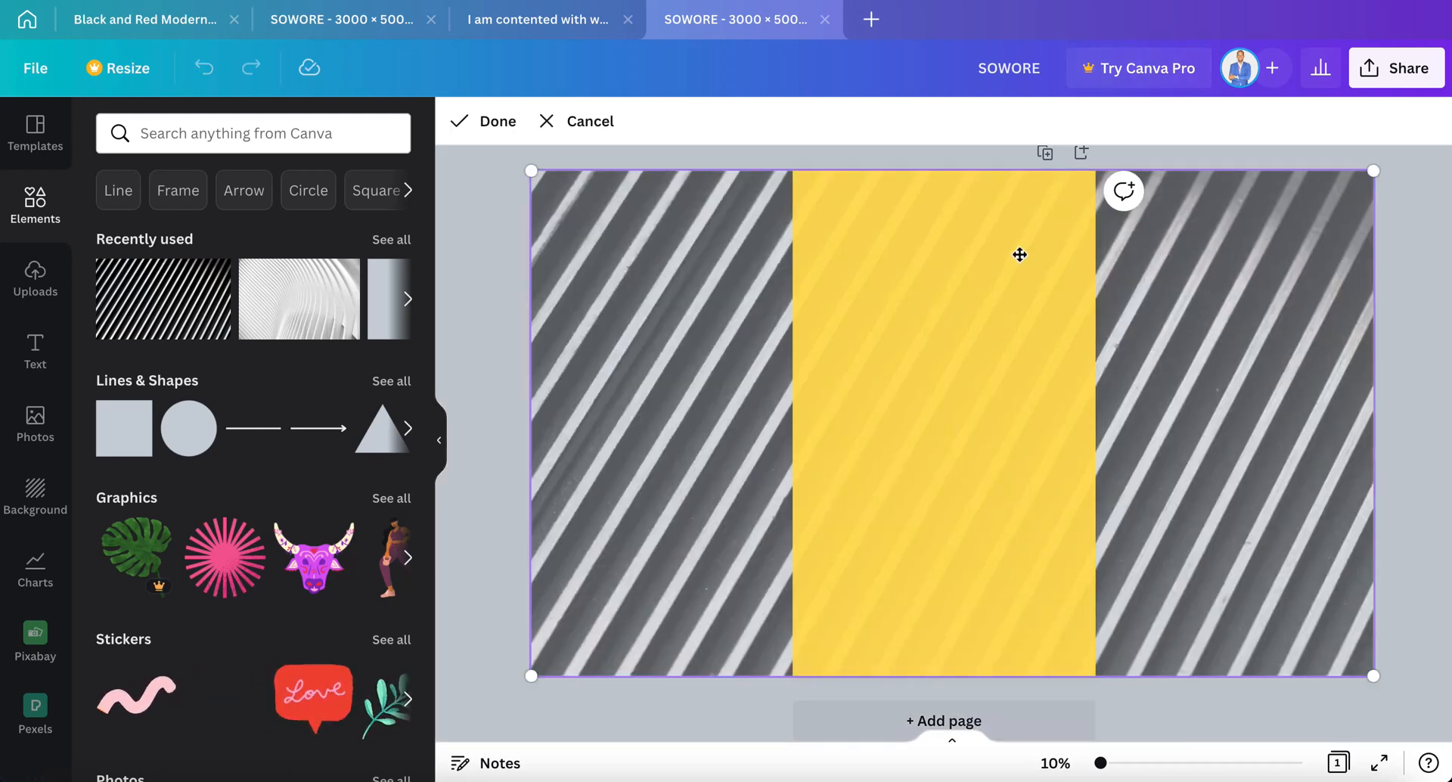
pyautogui.click(496, 126)
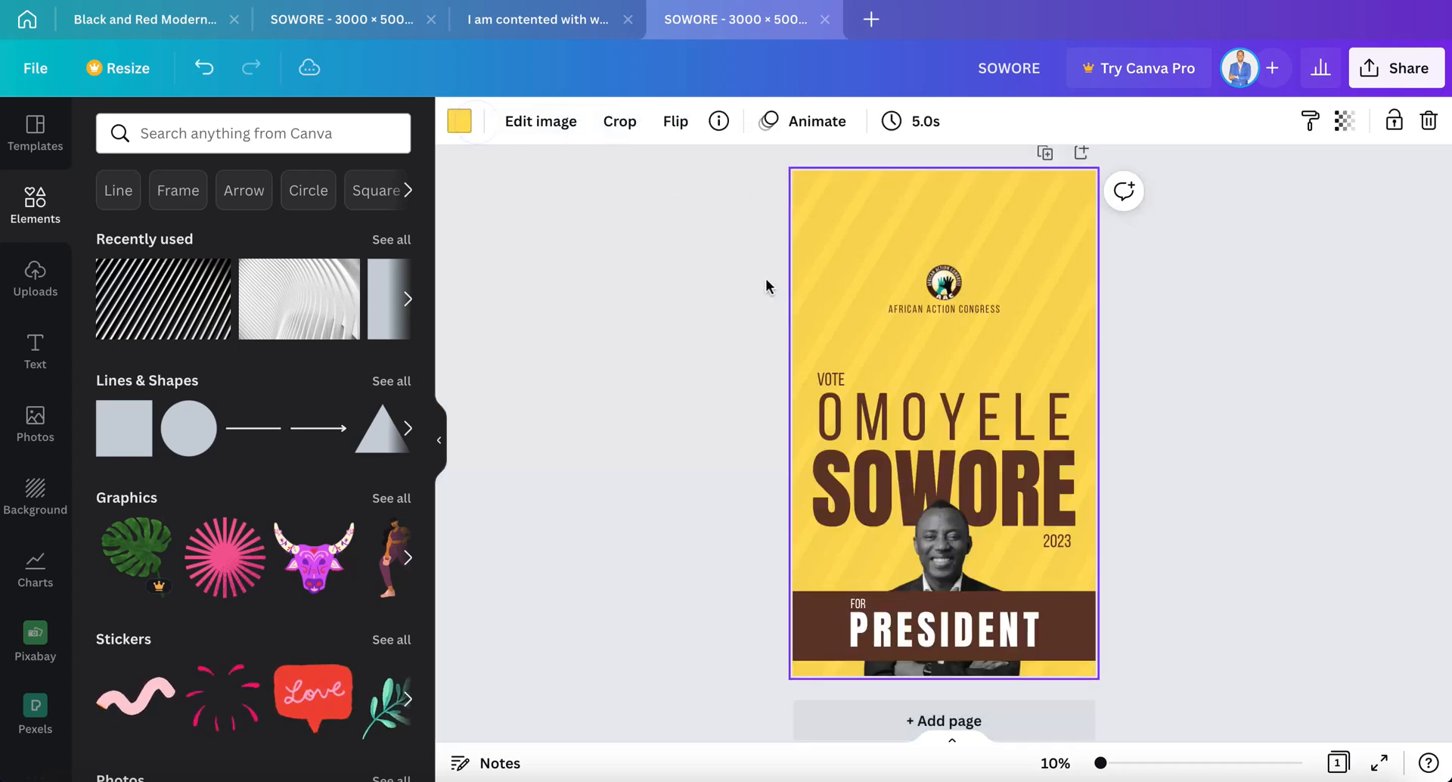
# Duplicate the finished poster page as a second page.
pyautogui.click(745, 295)
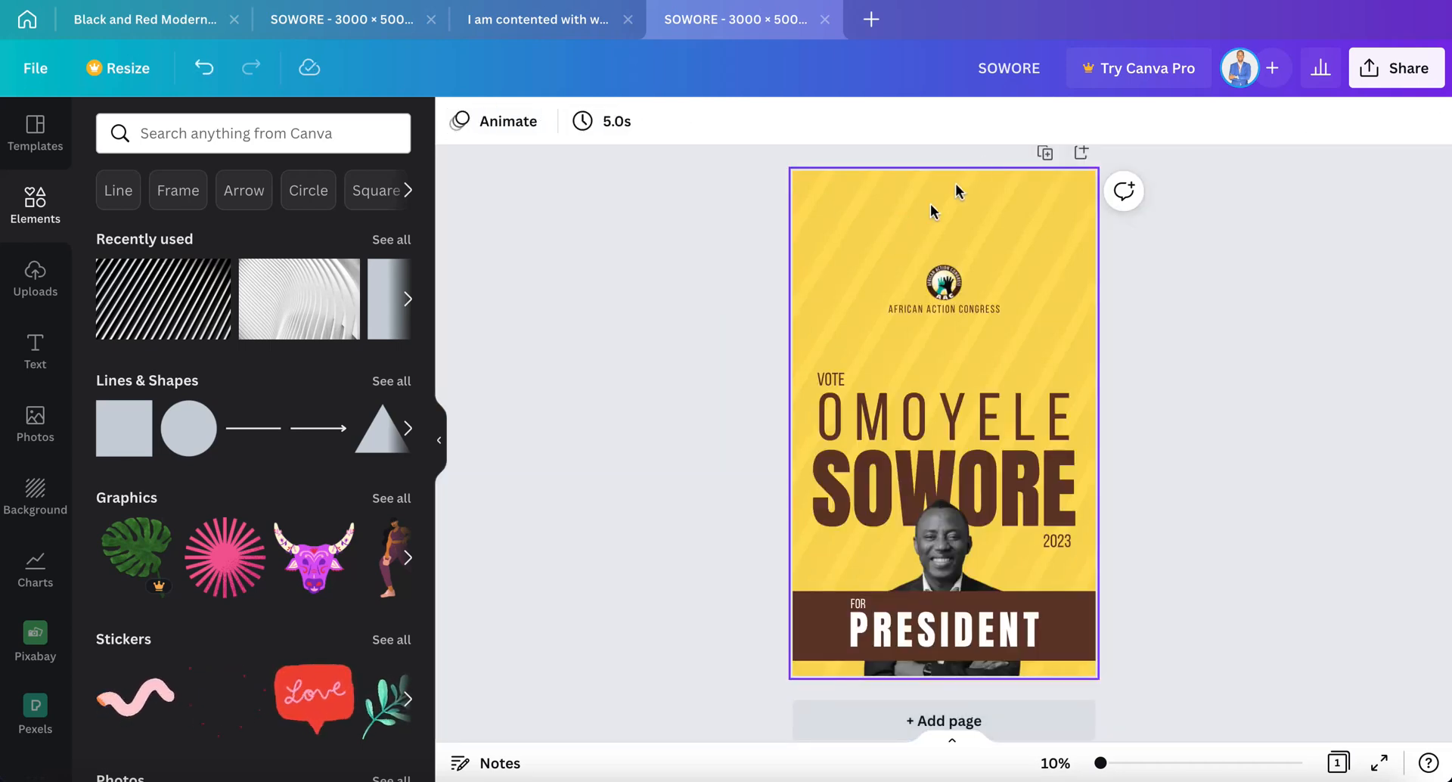
pyautogui.click(1045, 153)
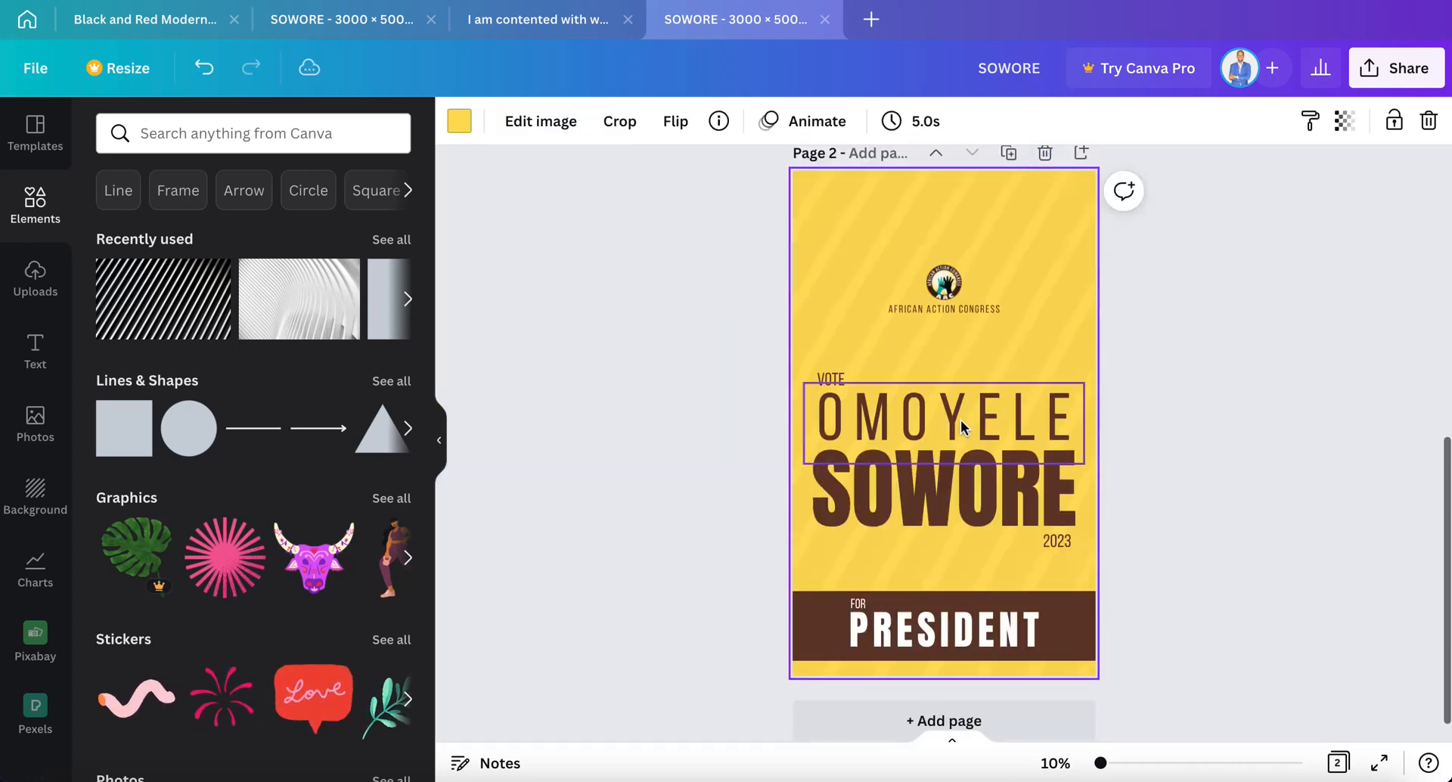
pyautogui.click(964, 221)
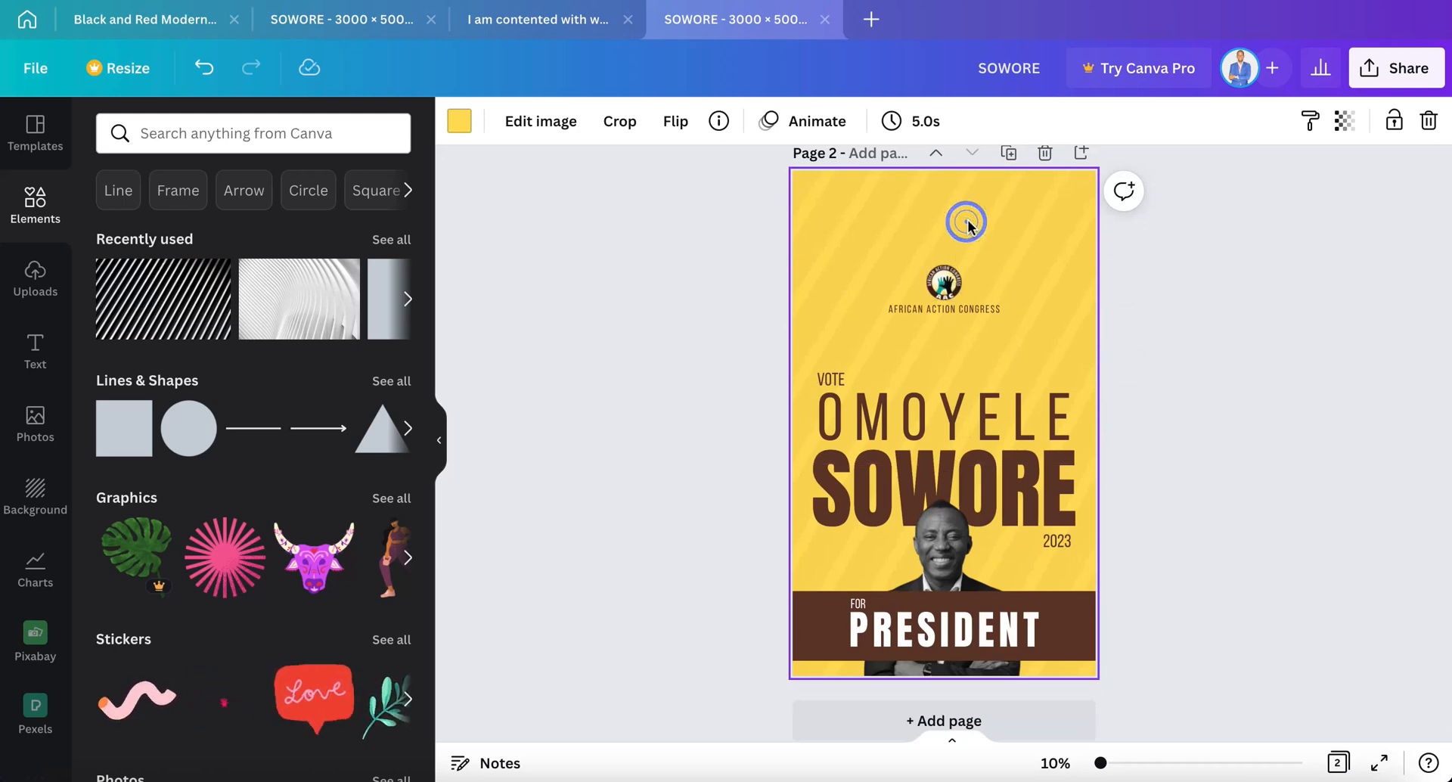
pyautogui.moveTo(940, 221); pyautogui.dragTo(1025, 219)
pyautogui.click(1022, 216)
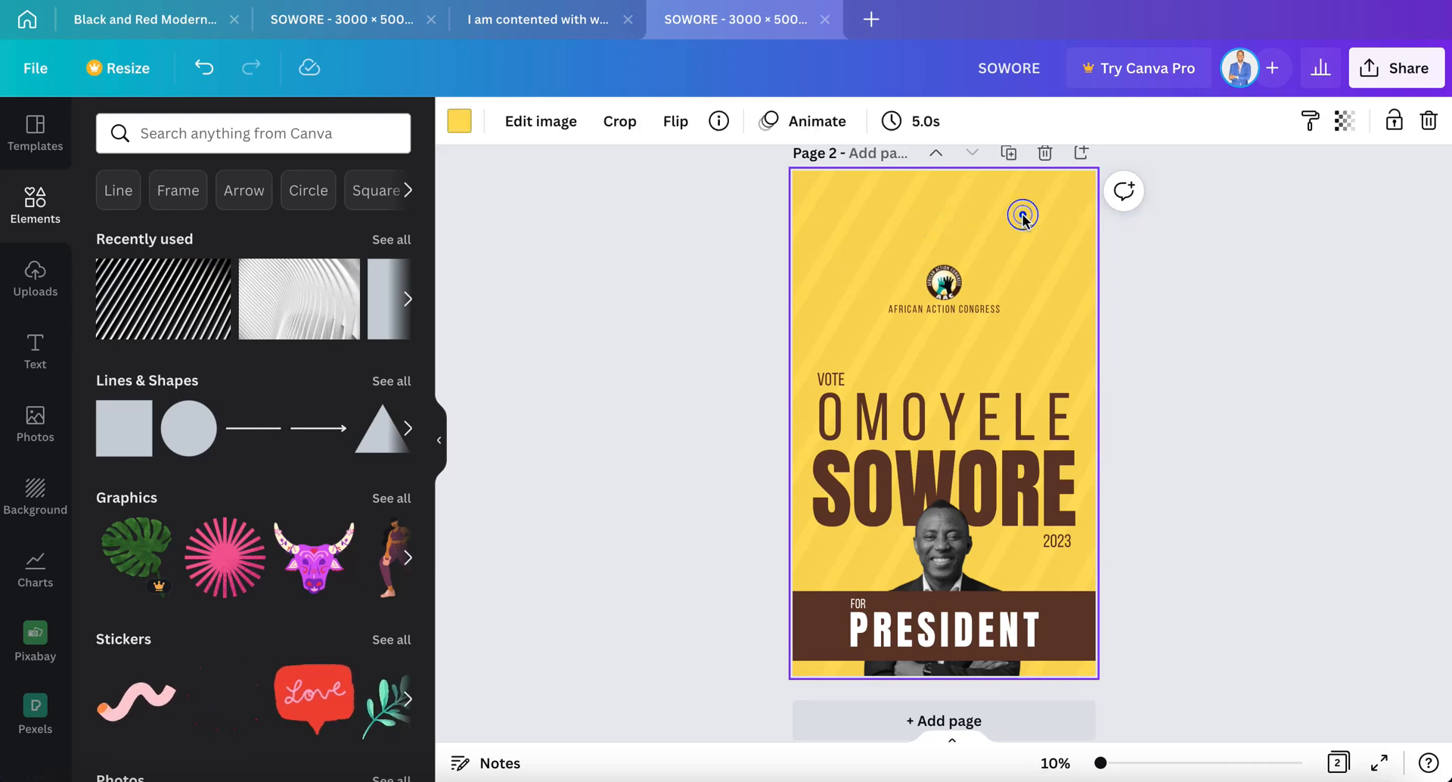
pyautogui.click(1210, 203)
pyautogui.click(1050, 225)
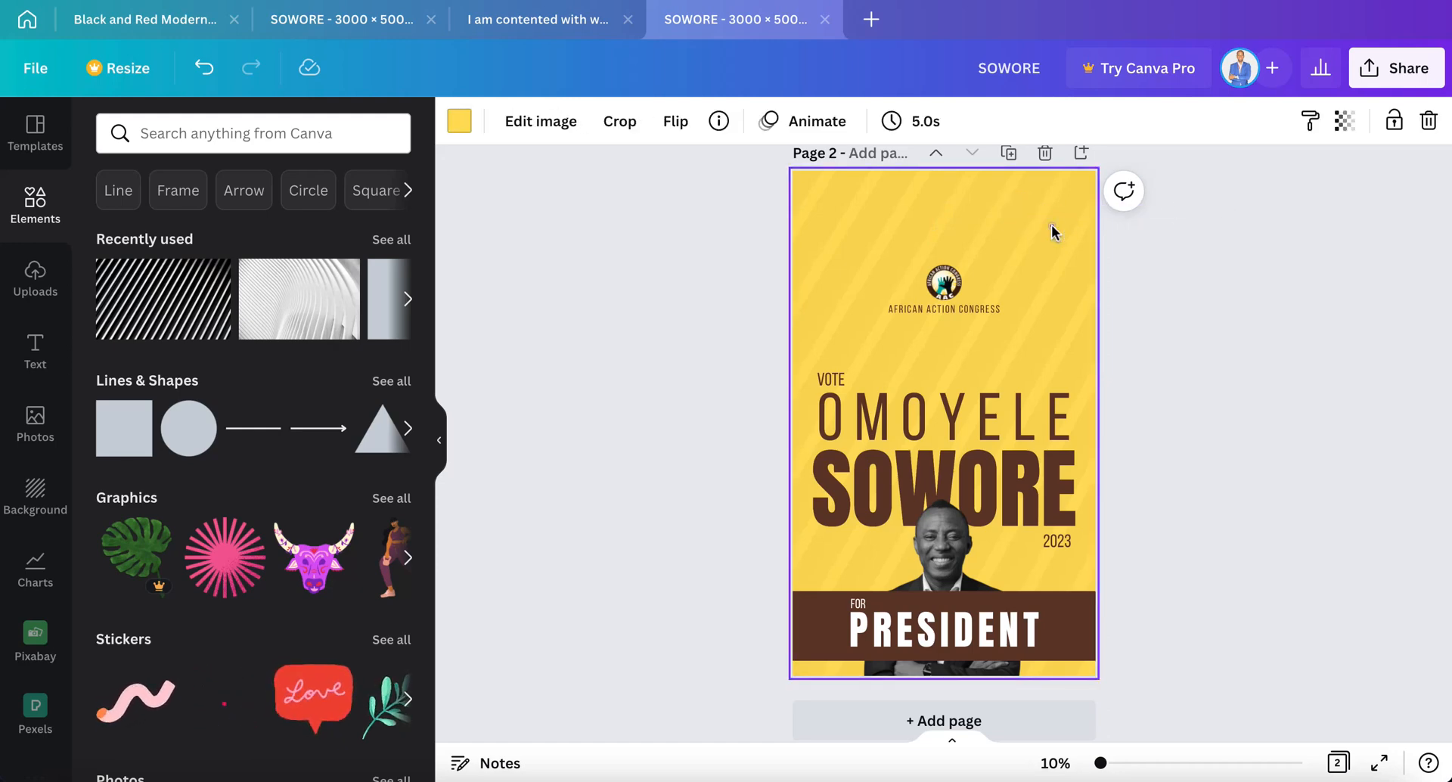
pyautogui.moveTo(1208, 224); pyautogui.dragTo(1023, 203)
pyautogui.doubleClick(1023, 204)
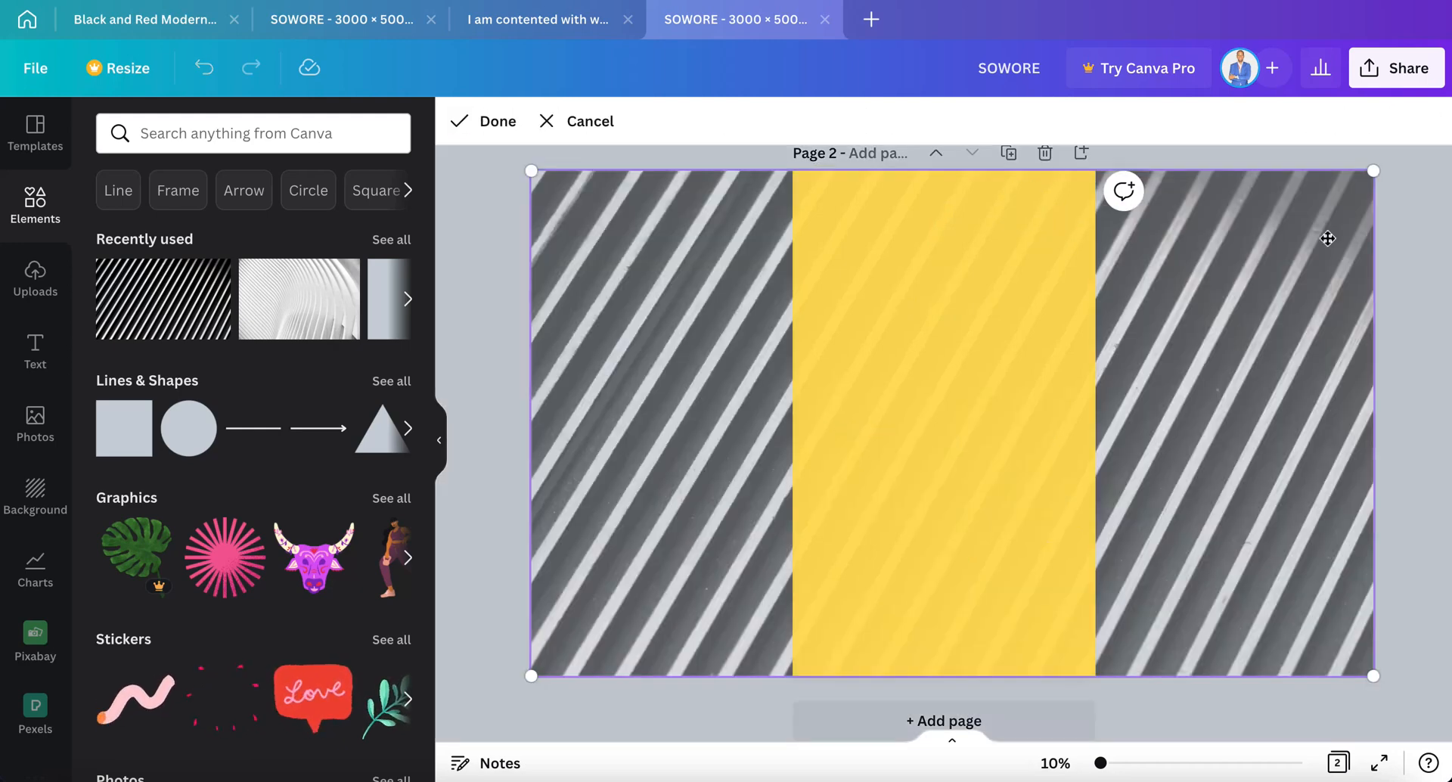
pyautogui.click(1357, 245)
pyautogui.click(1041, 277)
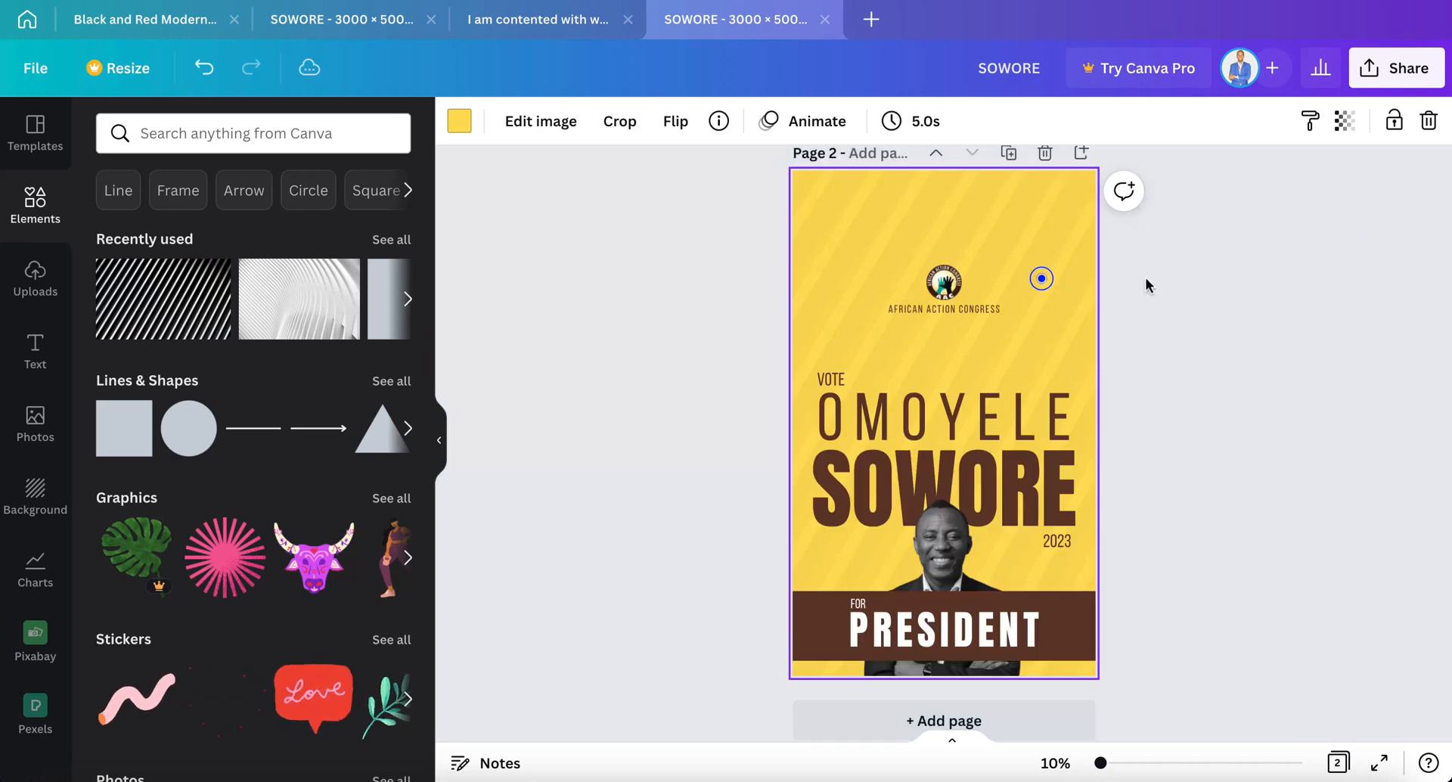
pyautogui.click(1006, 223)
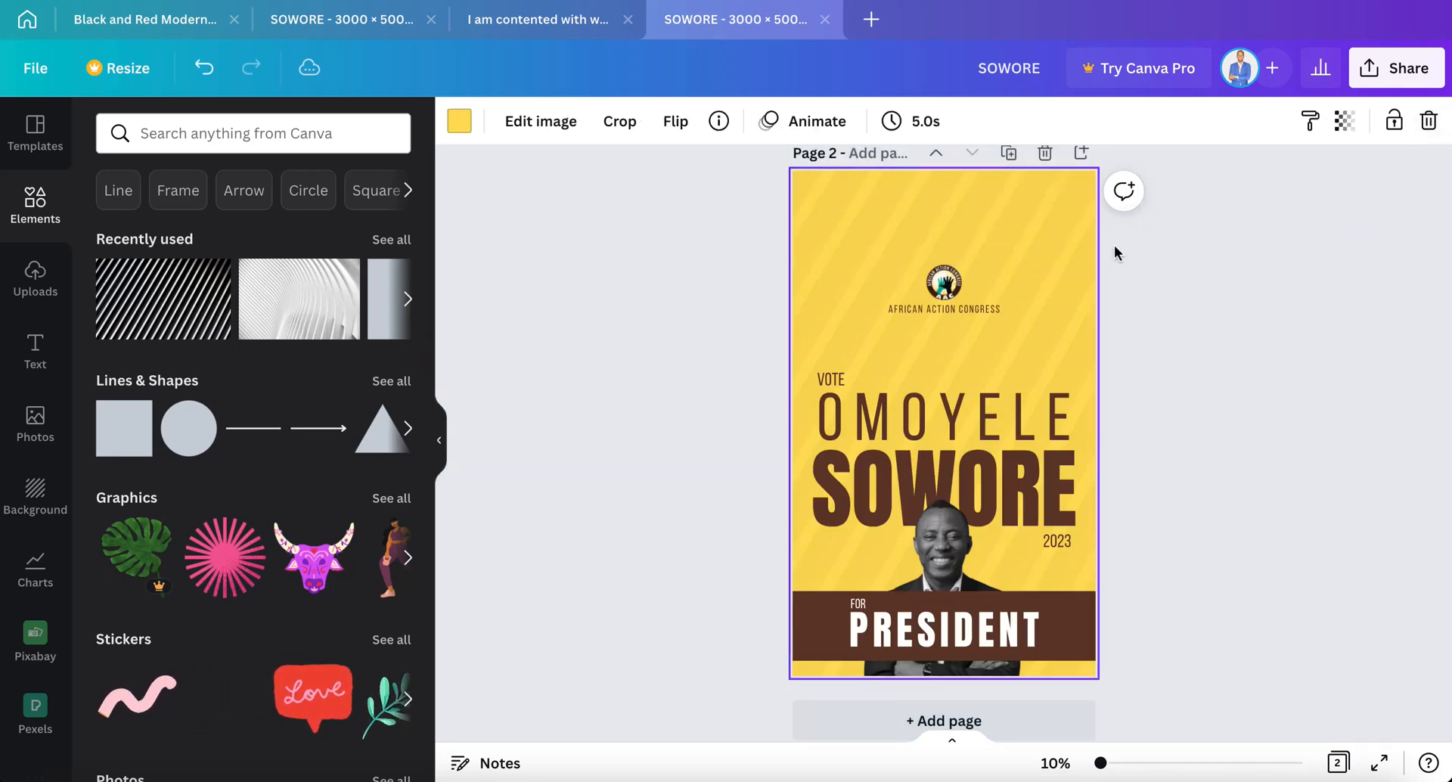
pyautogui.moveTo(1022, 229); pyautogui.dragTo(922, 238)
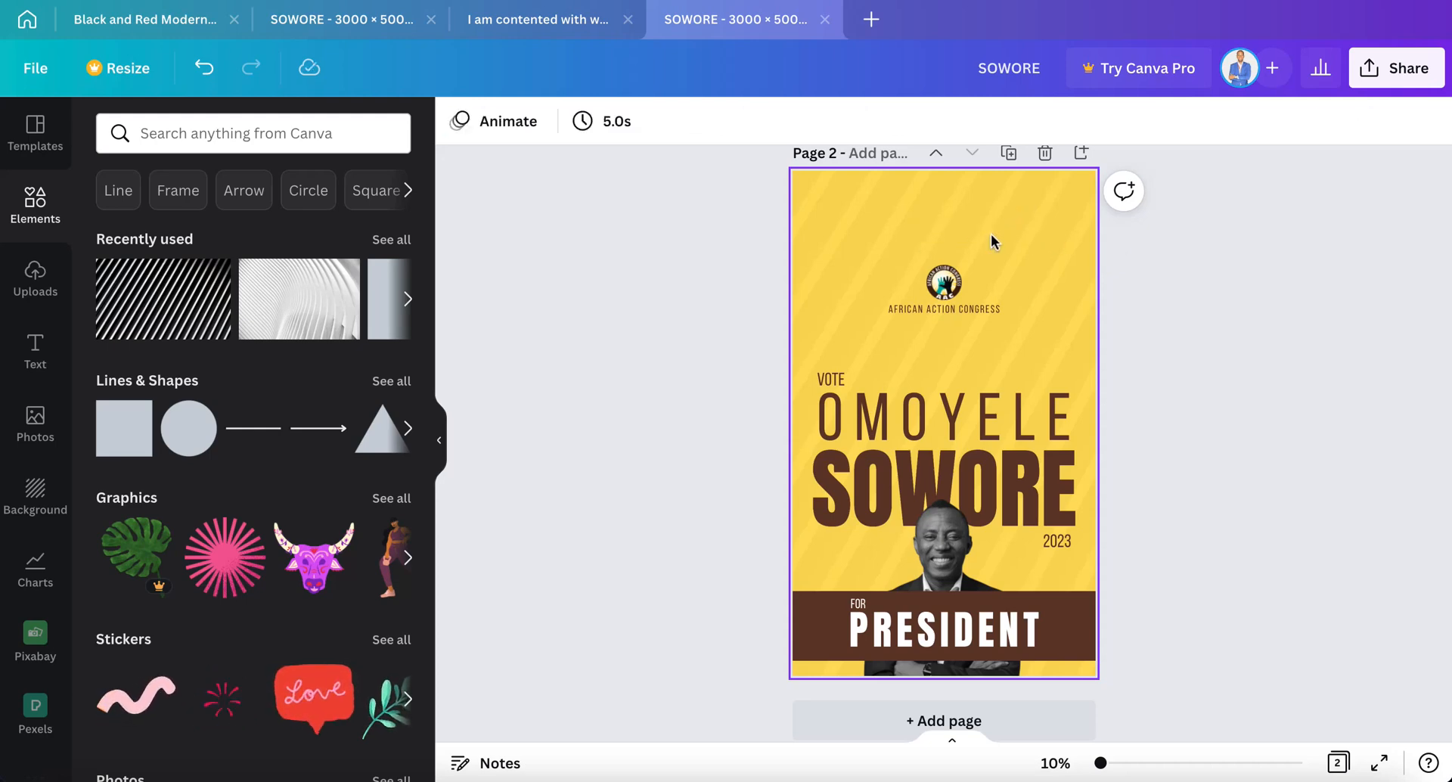
# Delete the yellow striped background from page 2 and fill the page background with the brown document colour.
pyautogui.click(1010, 230)
pyautogui.click(1428, 121)
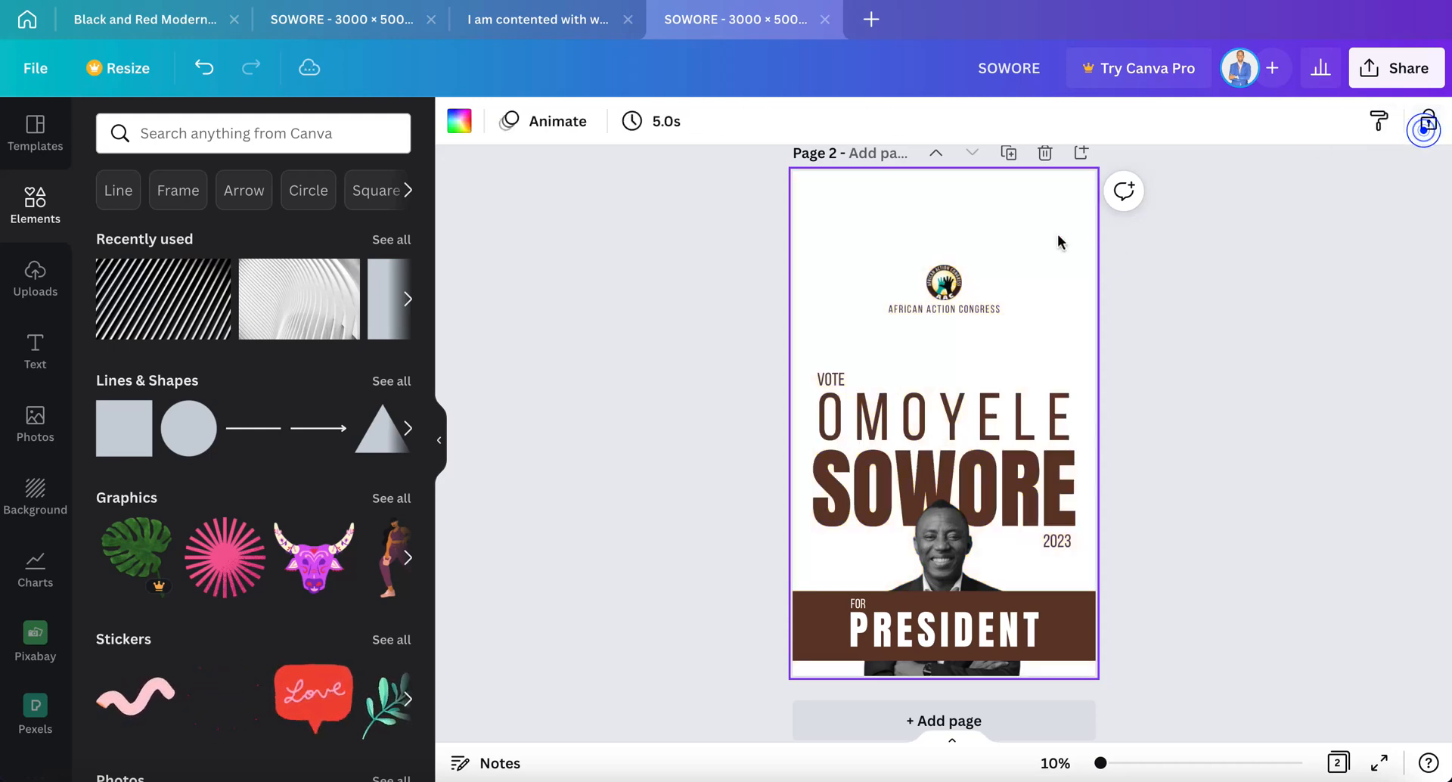
pyautogui.click(1013, 249)
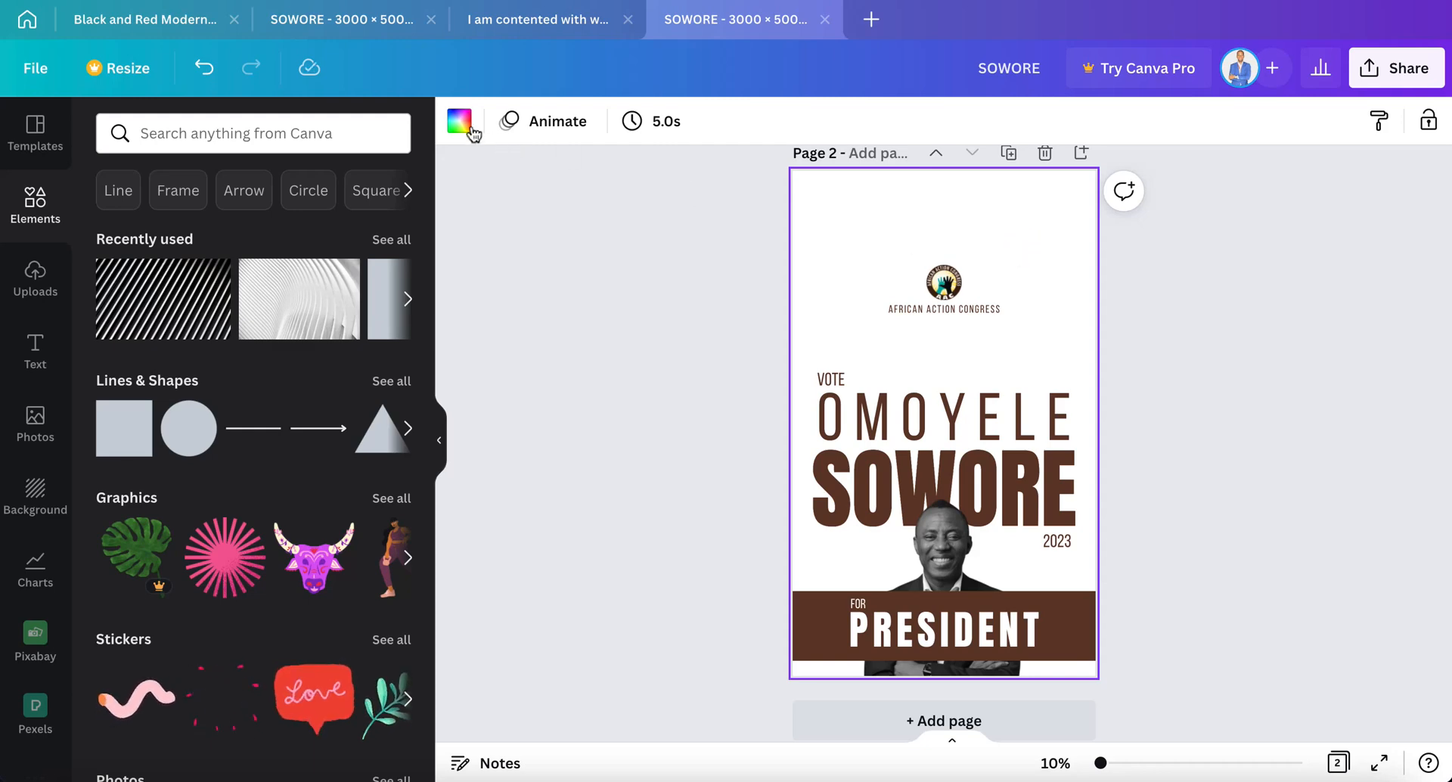
pyautogui.click(469, 129)
pyautogui.click(171, 240)
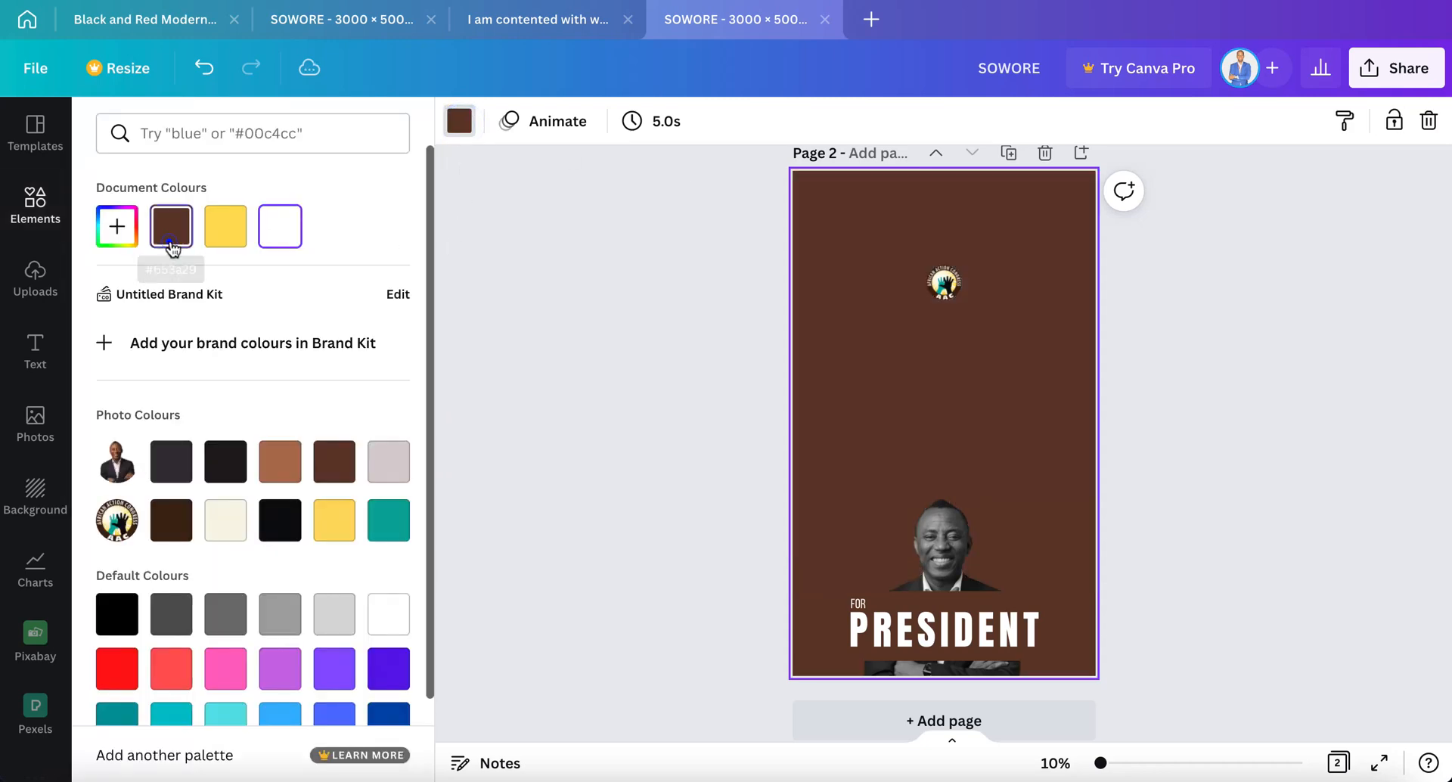
# Undo page 2's brown background fill and recolour the OMOYELE and SOWORE texts with the yellow document colour.
pyautogui.click(901, 394)
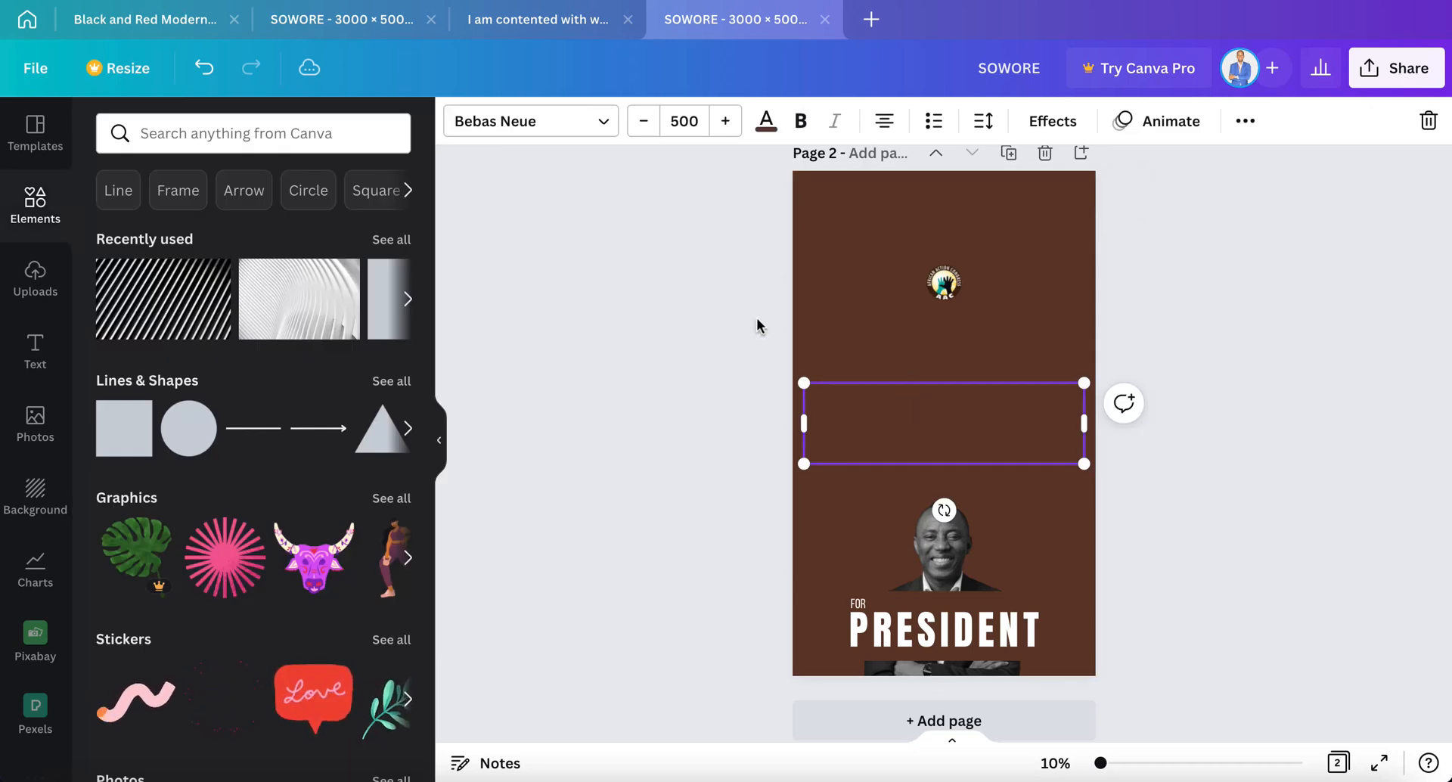
pyautogui.hotkey('ctrl', 'z')
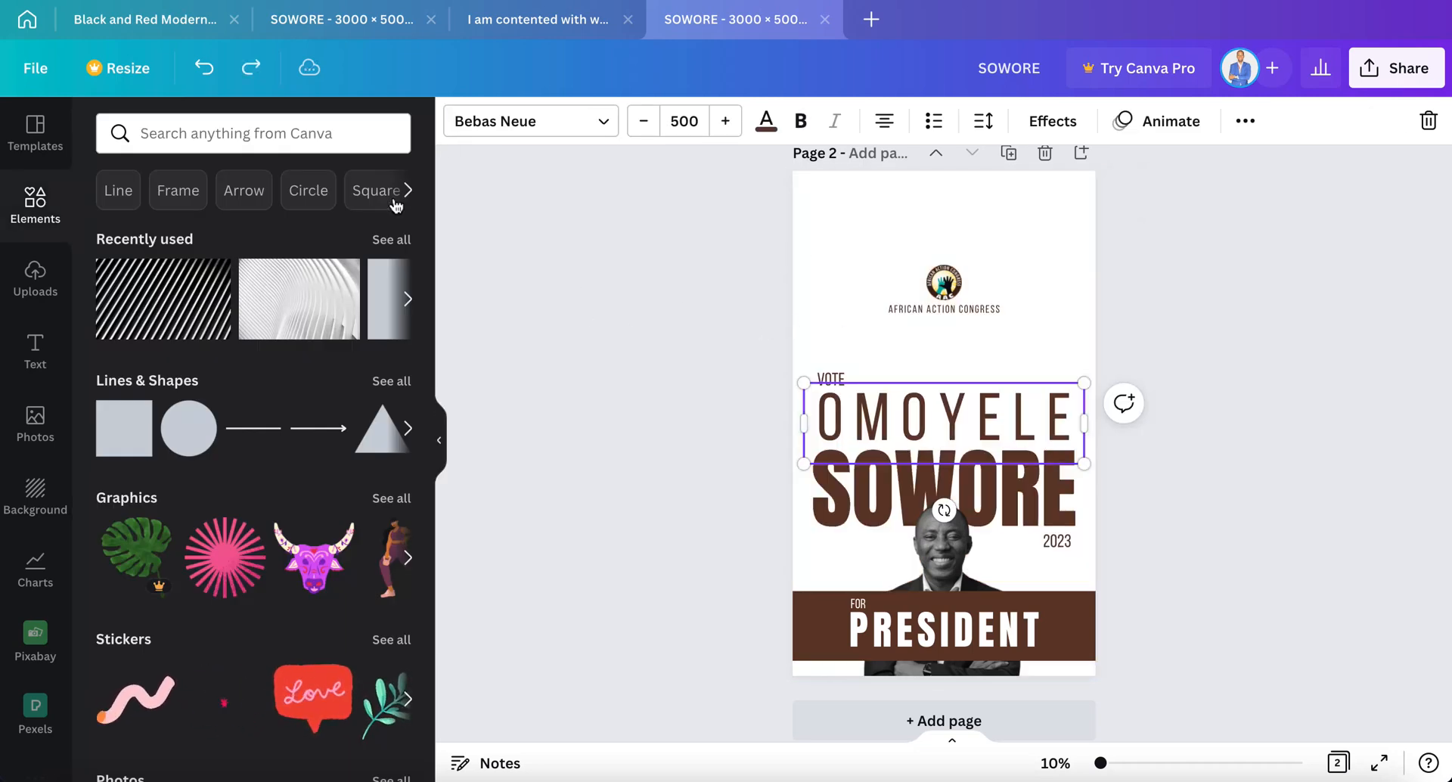
pyautogui.click(766, 121)
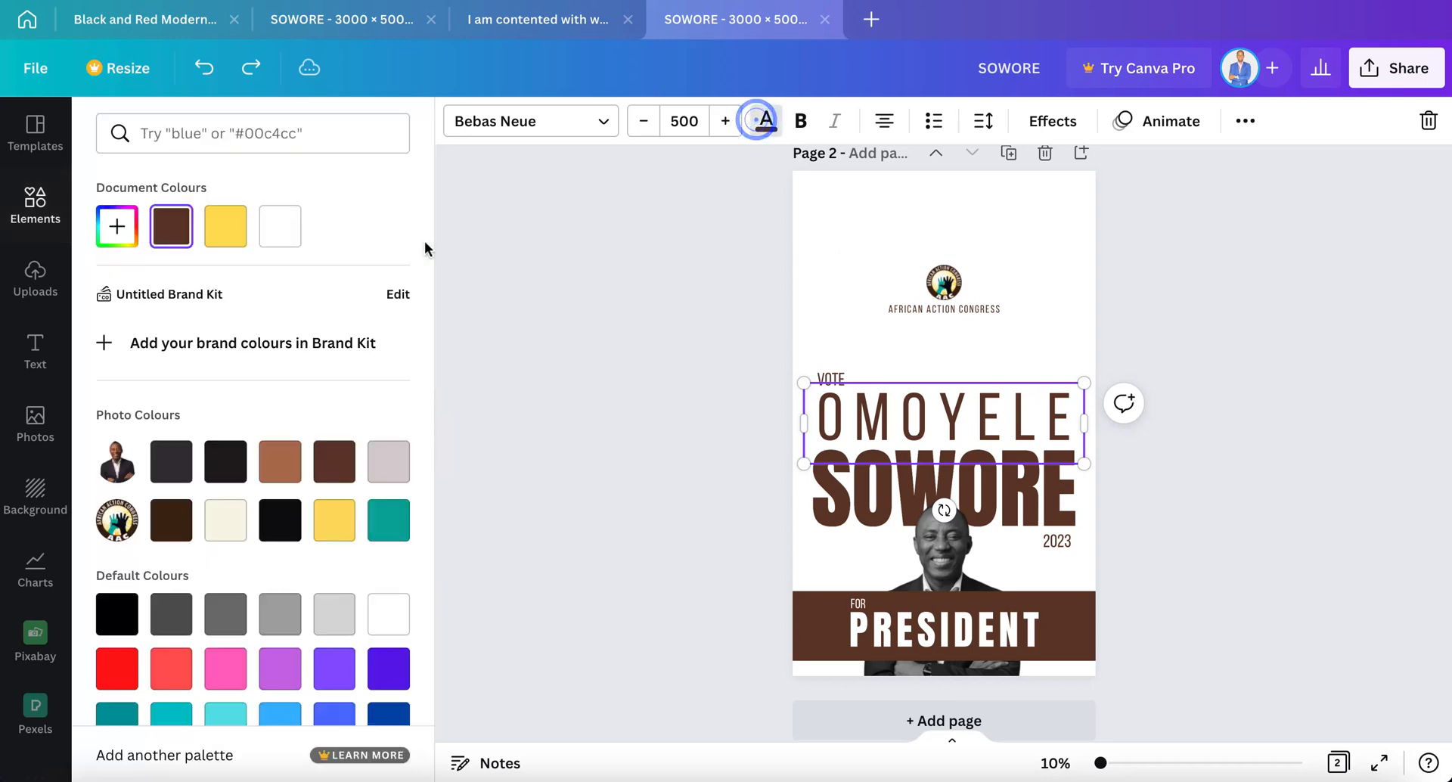
pyautogui.click(237, 232)
pyautogui.click(841, 511)
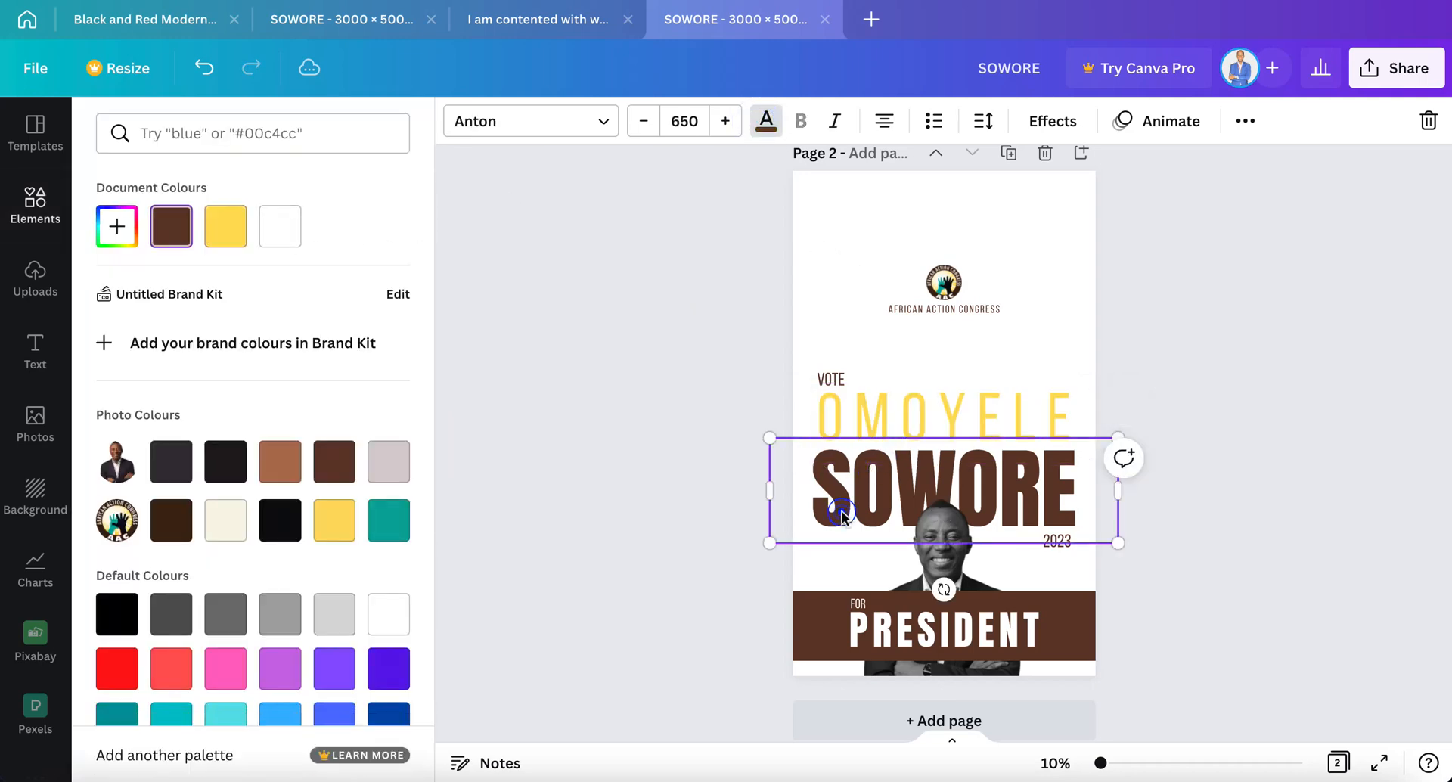
pyautogui.click(223, 242)
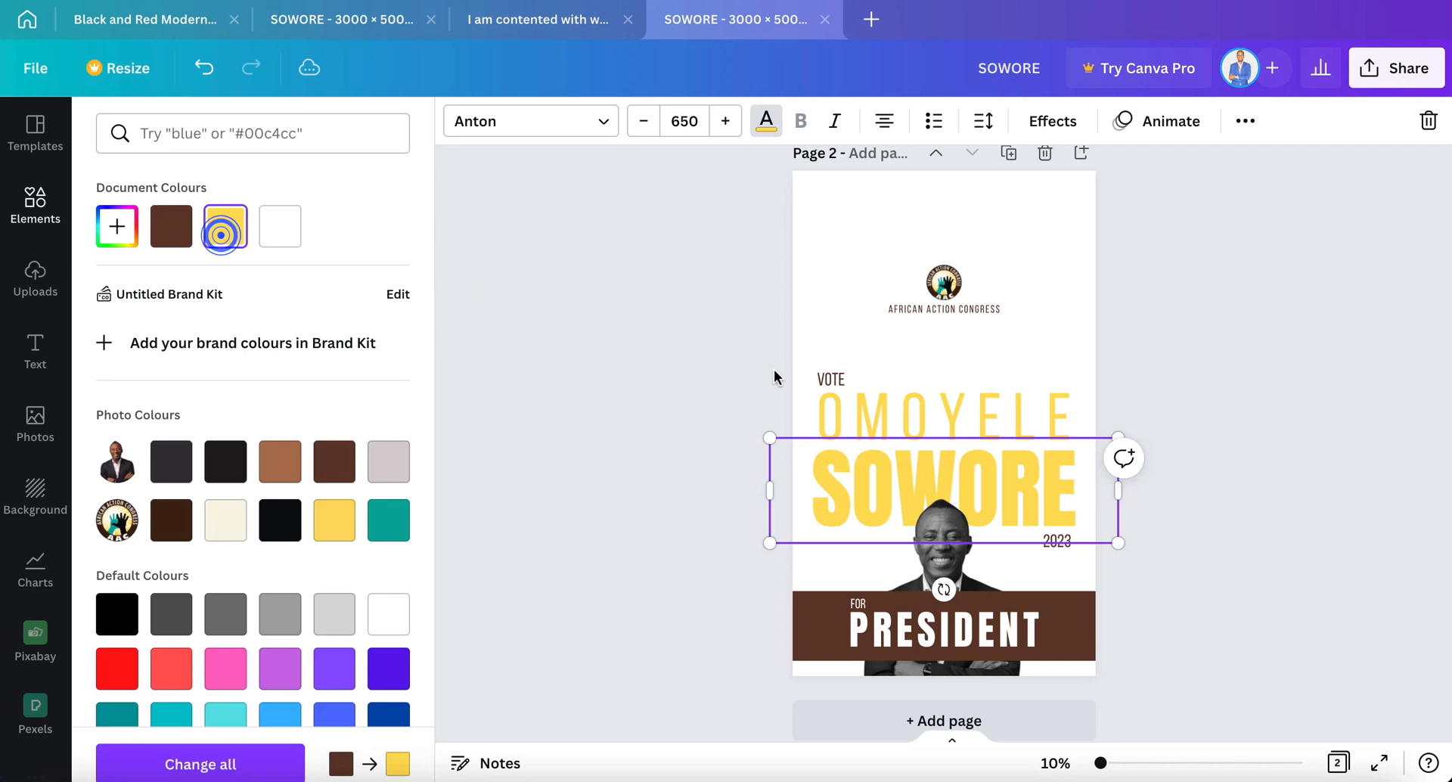
# Recolour the VOTE and AFRICAN ACTION CONGRESS texts on page 2 with the yellow document colour.
pyautogui.click(830, 379)
pyautogui.click(238, 239)
pyautogui.click(920, 310)
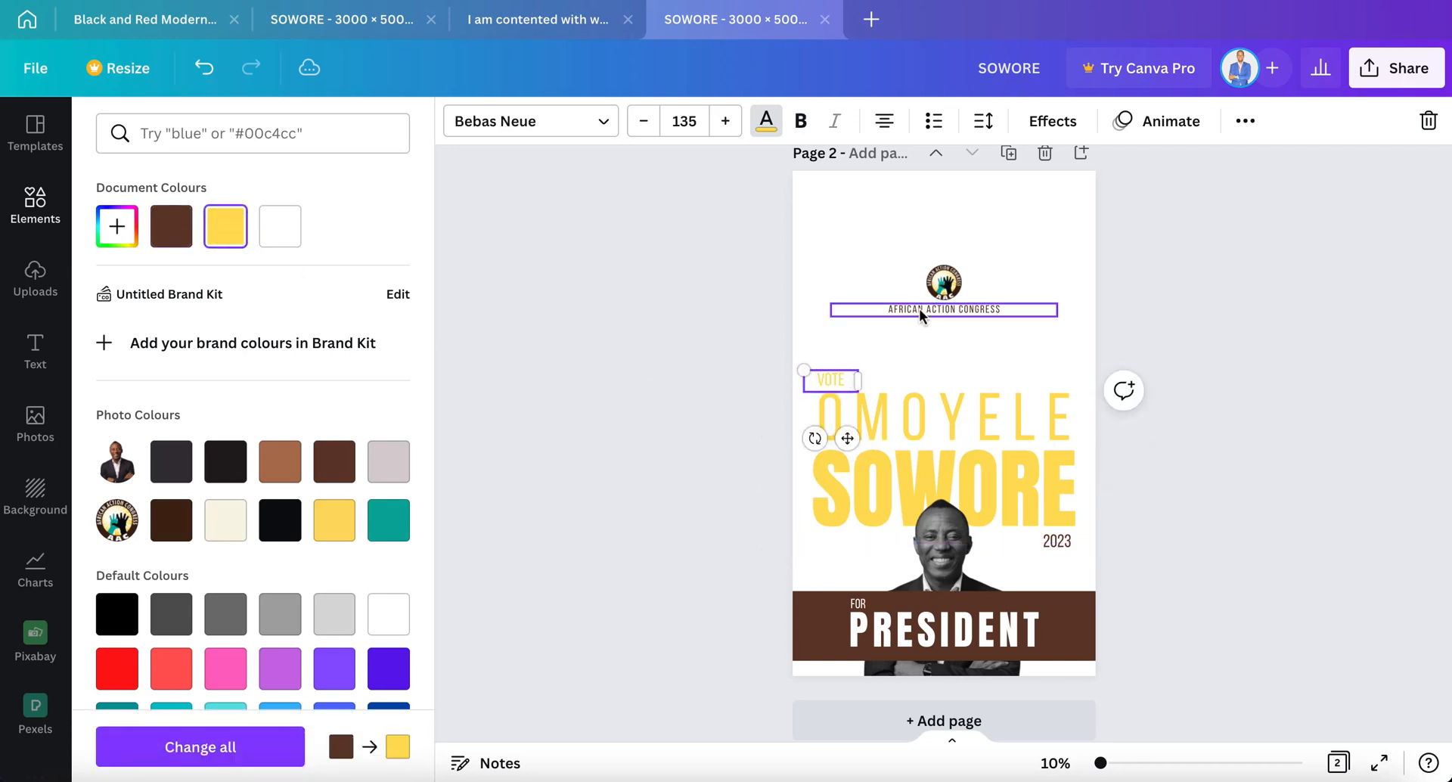
pyautogui.click(231, 228)
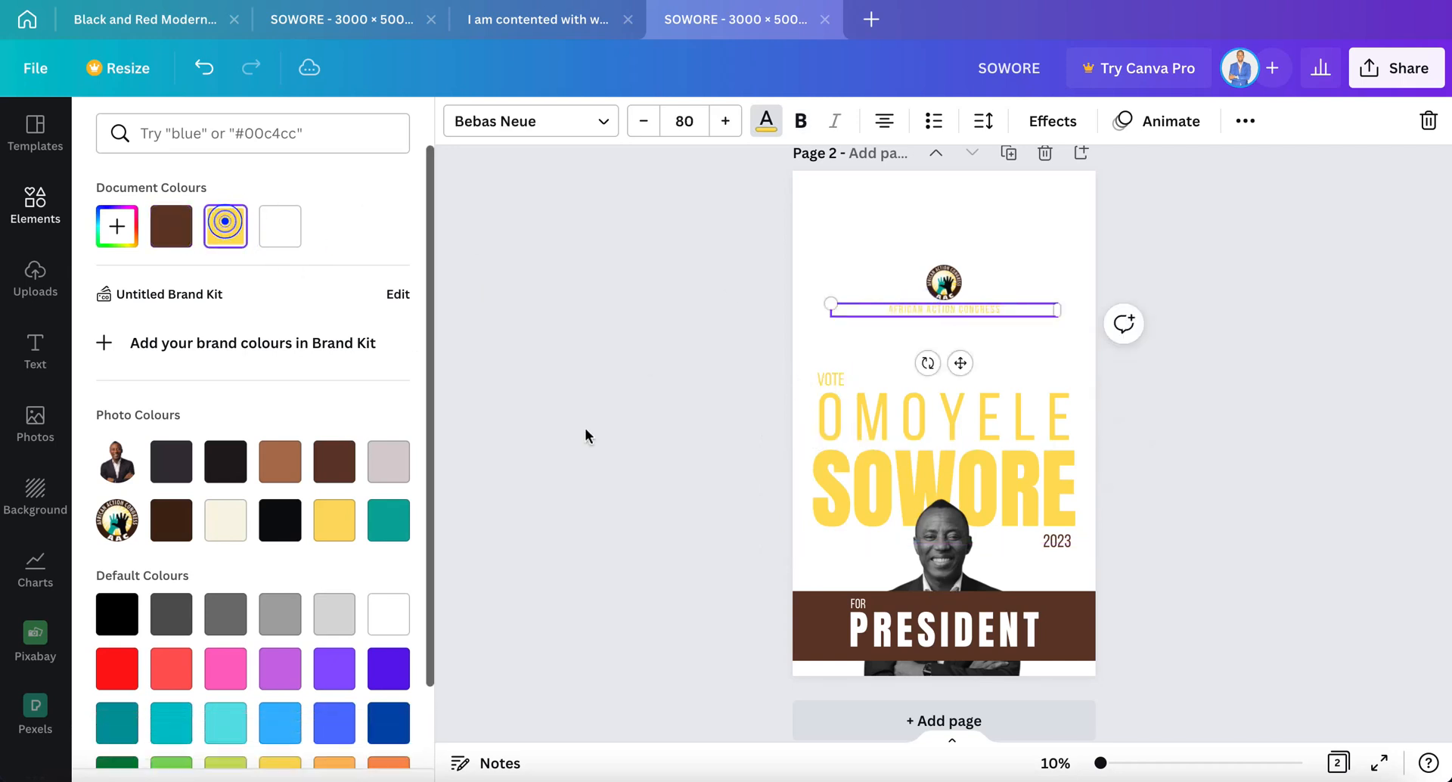
# Fill the band behind the PRESIDENT text on page 2 with the yellow document colour.
pyautogui.click(854, 604)
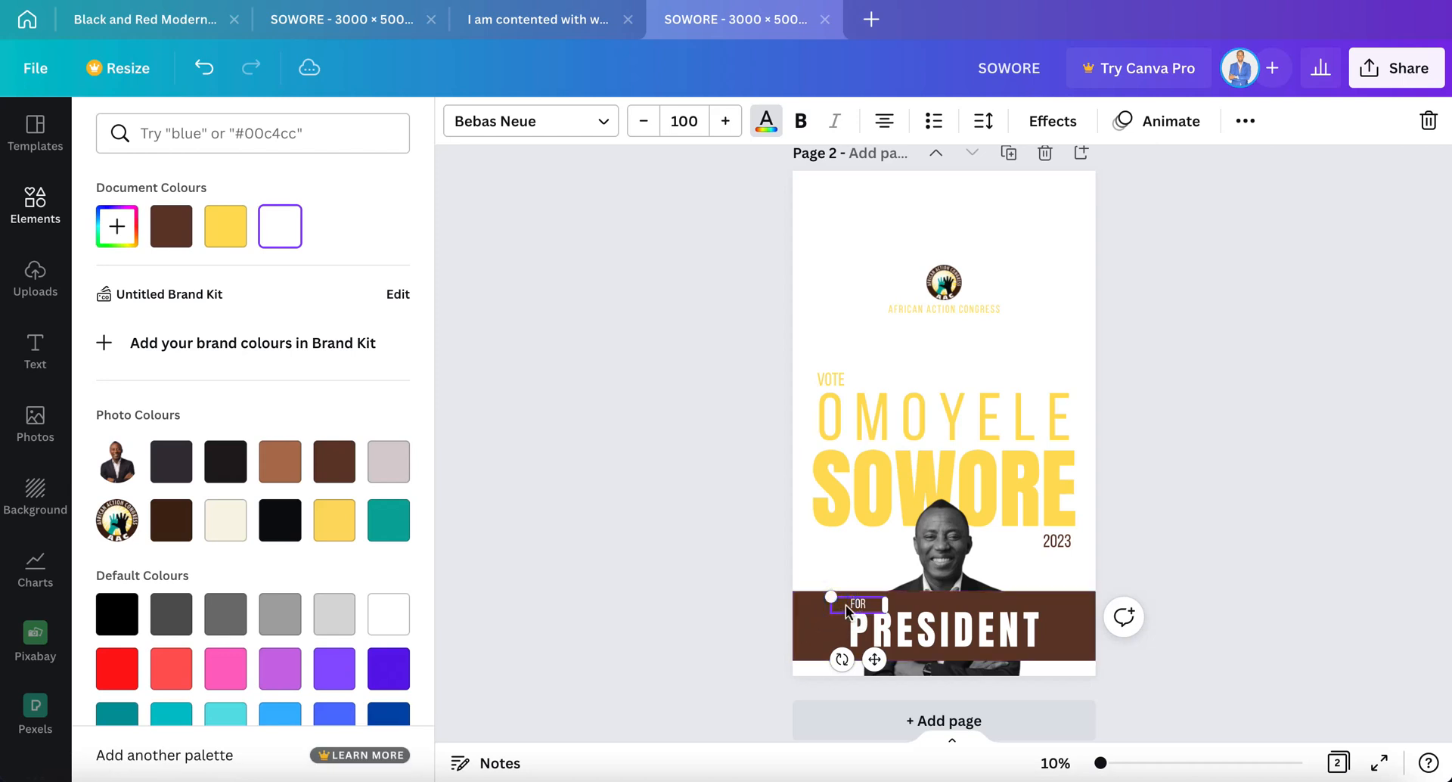
pyautogui.click(807, 628)
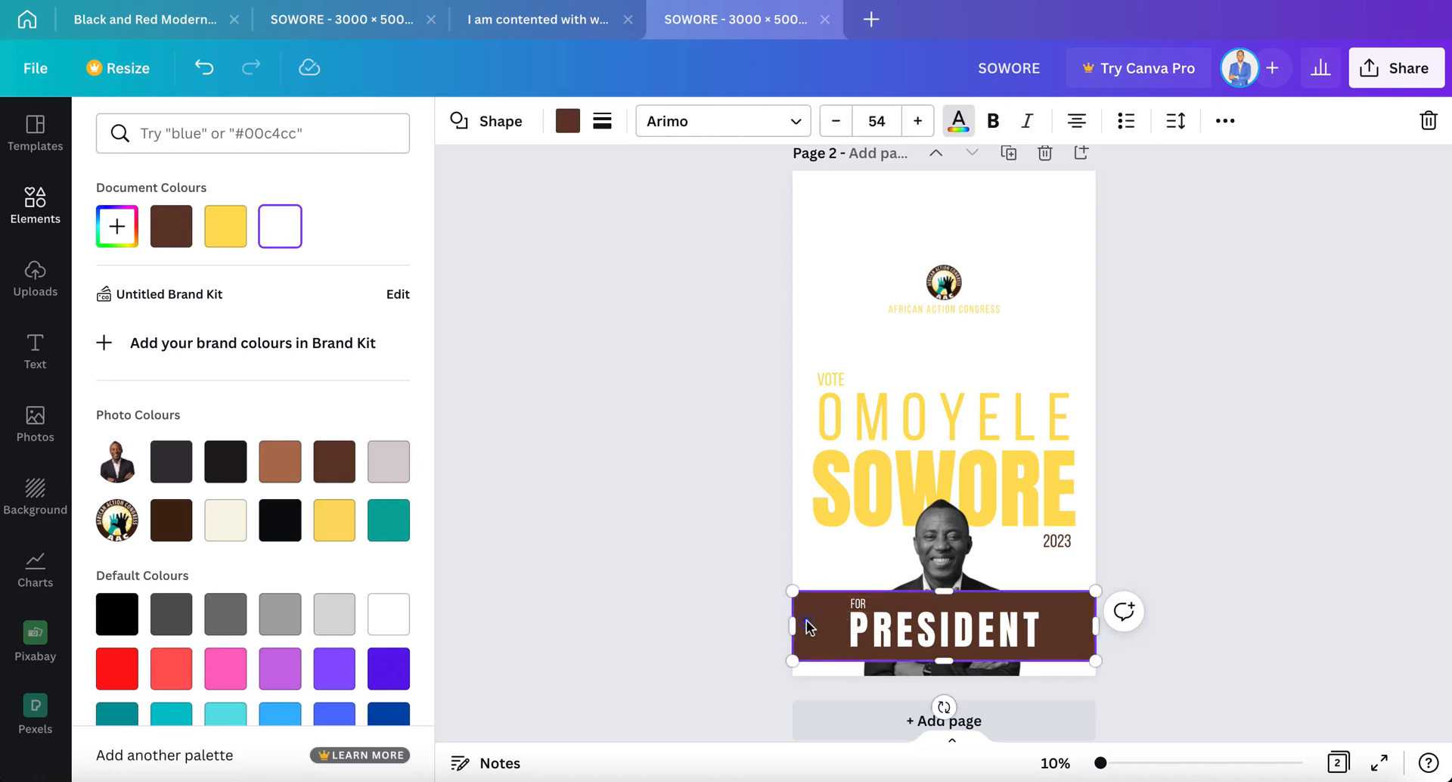
pyautogui.click(566, 125)
pyautogui.click(278, 234)
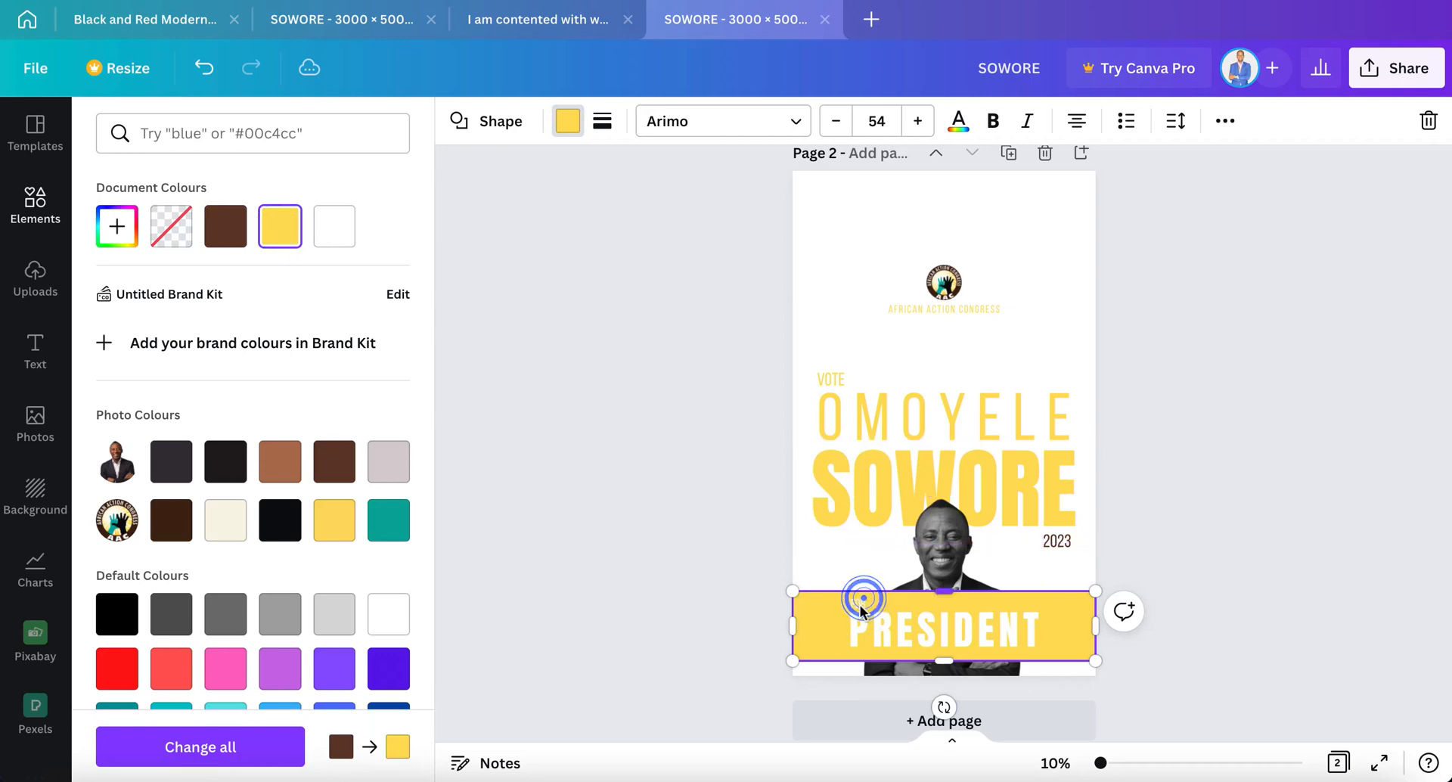
# Recolour the FOR and PRESIDENT texts on the yellow band with the brown document colour.
pyautogui.click(857, 611)
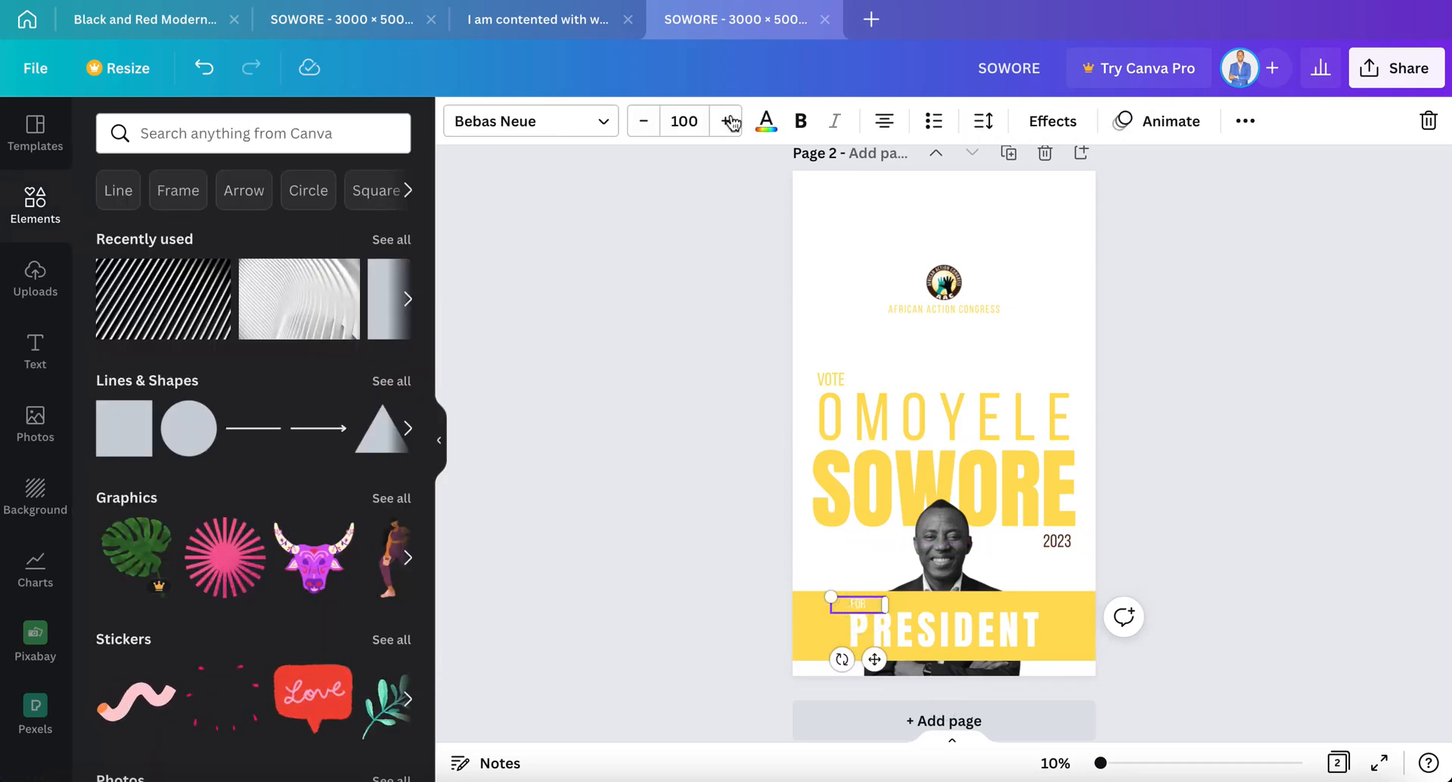
pyautogui.click(766, 121)
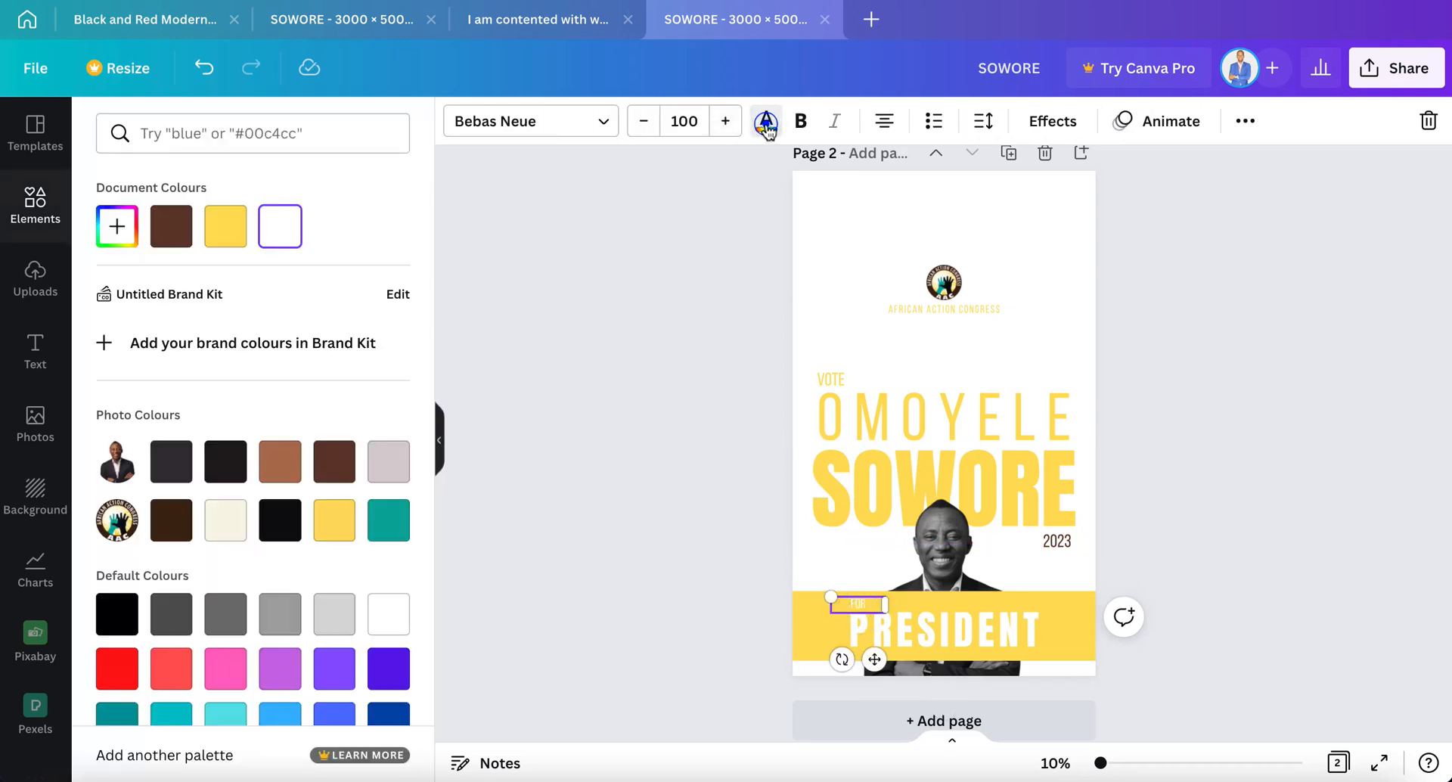
pyautogui.click(171, 226)
pyautogui.click(947, 638)
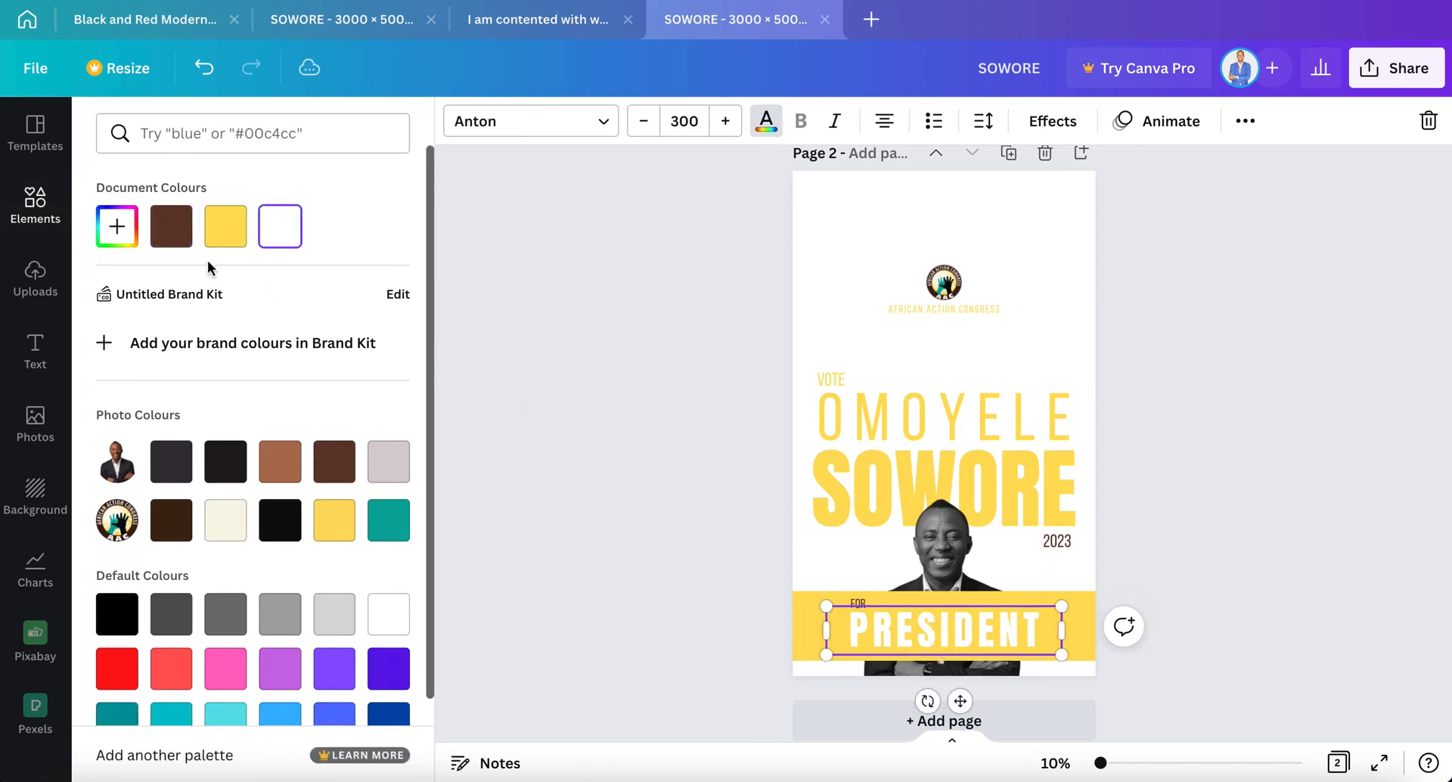
pyautogui.click(173, 230)
# Fill page 2's white background with the brown document colour.
pyautogui.click(1093, 262)
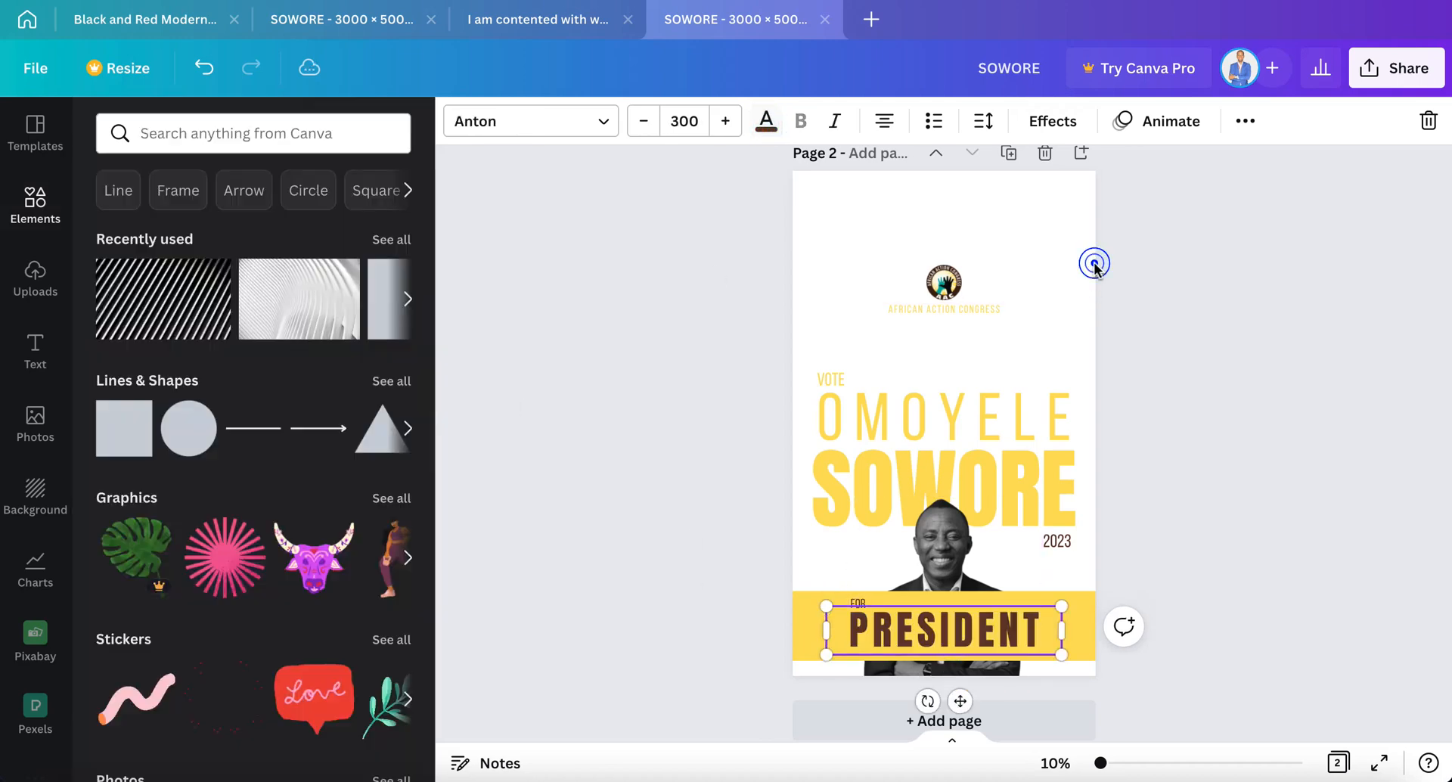
pyautogui.click(1061, 245)
pyautogui.click(459, 121)
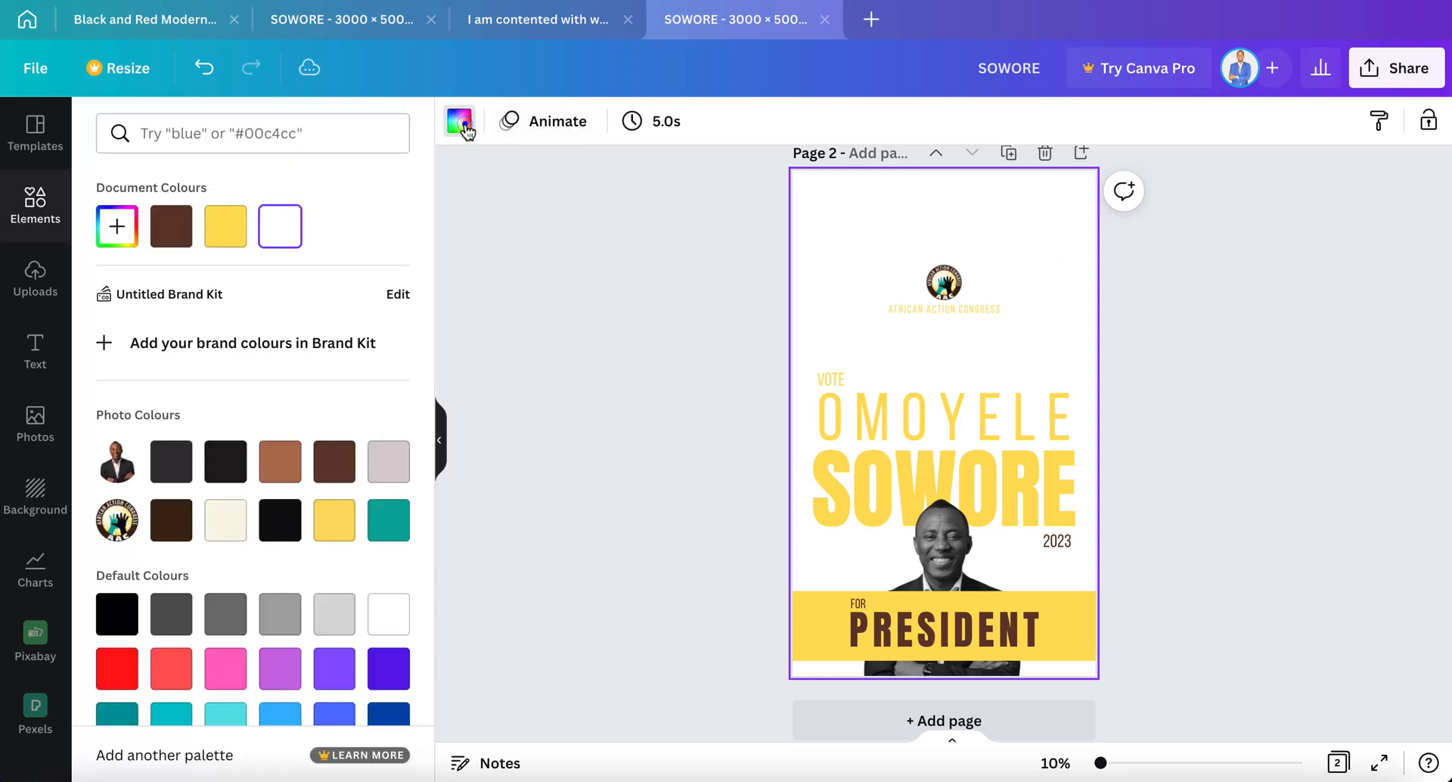
pyautogui.click(172, 231)
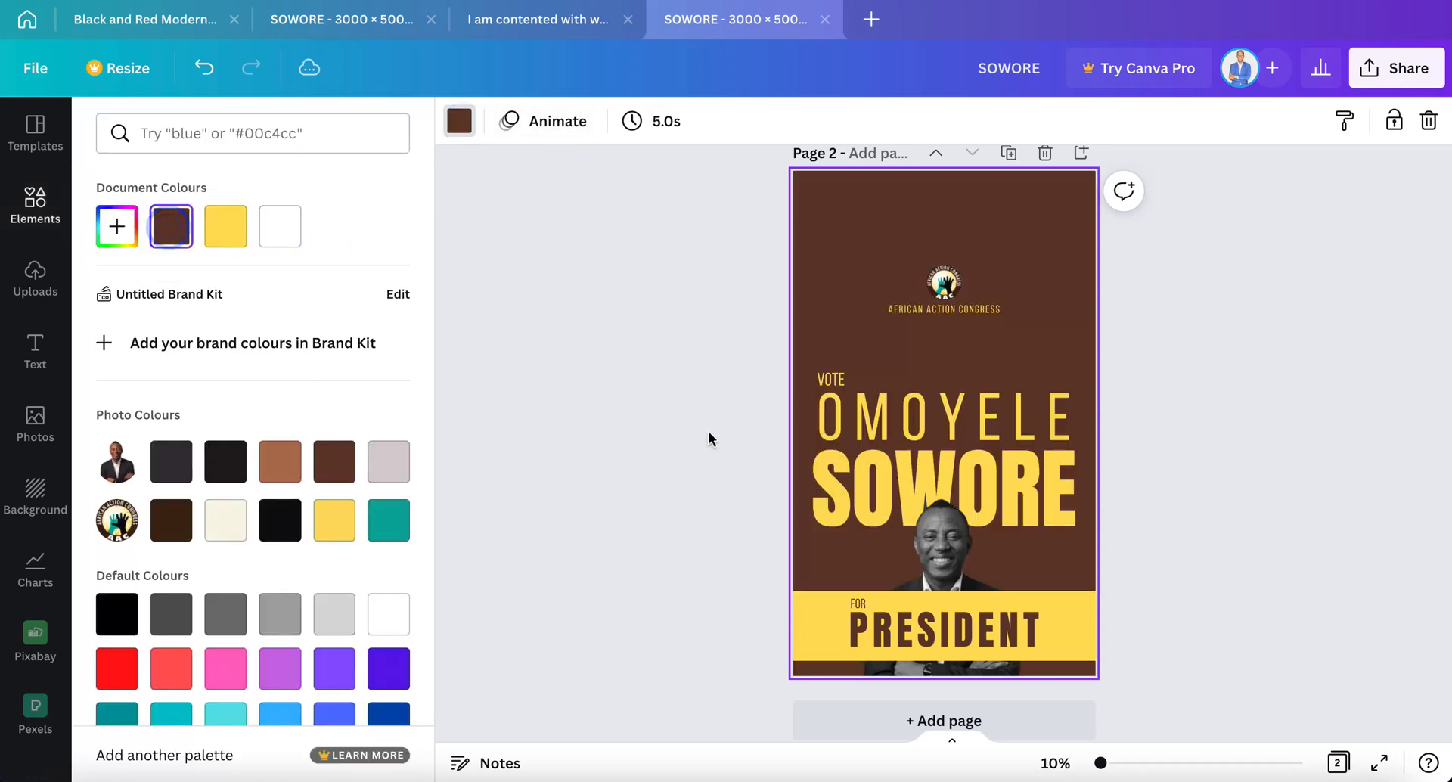
pyautogui.click(1187, 435)
pyautogui.click(1189, 416)
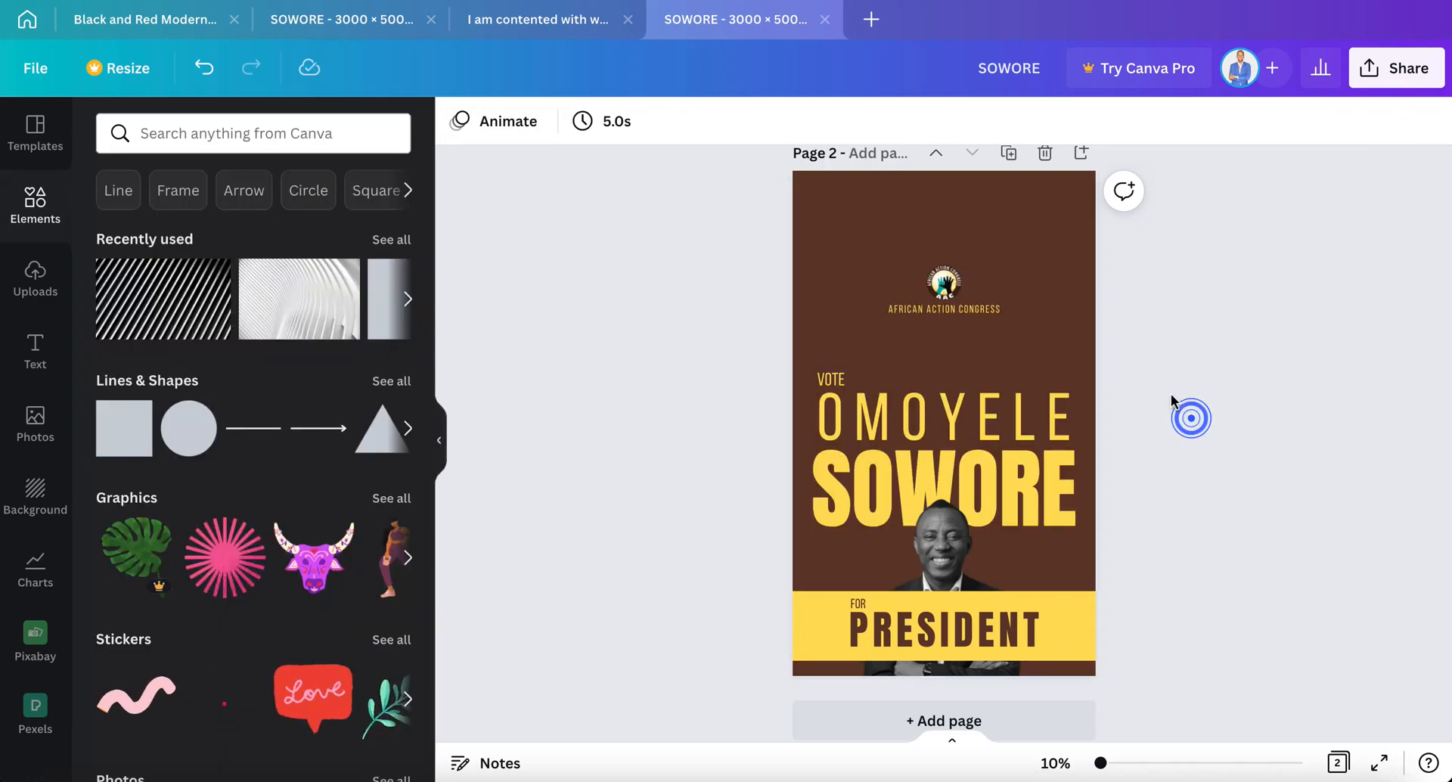
# Add the recently used white curved-ribs photo to page 2 and enlarge it to cover the whole page.
pyautogui.click(1028, 286)
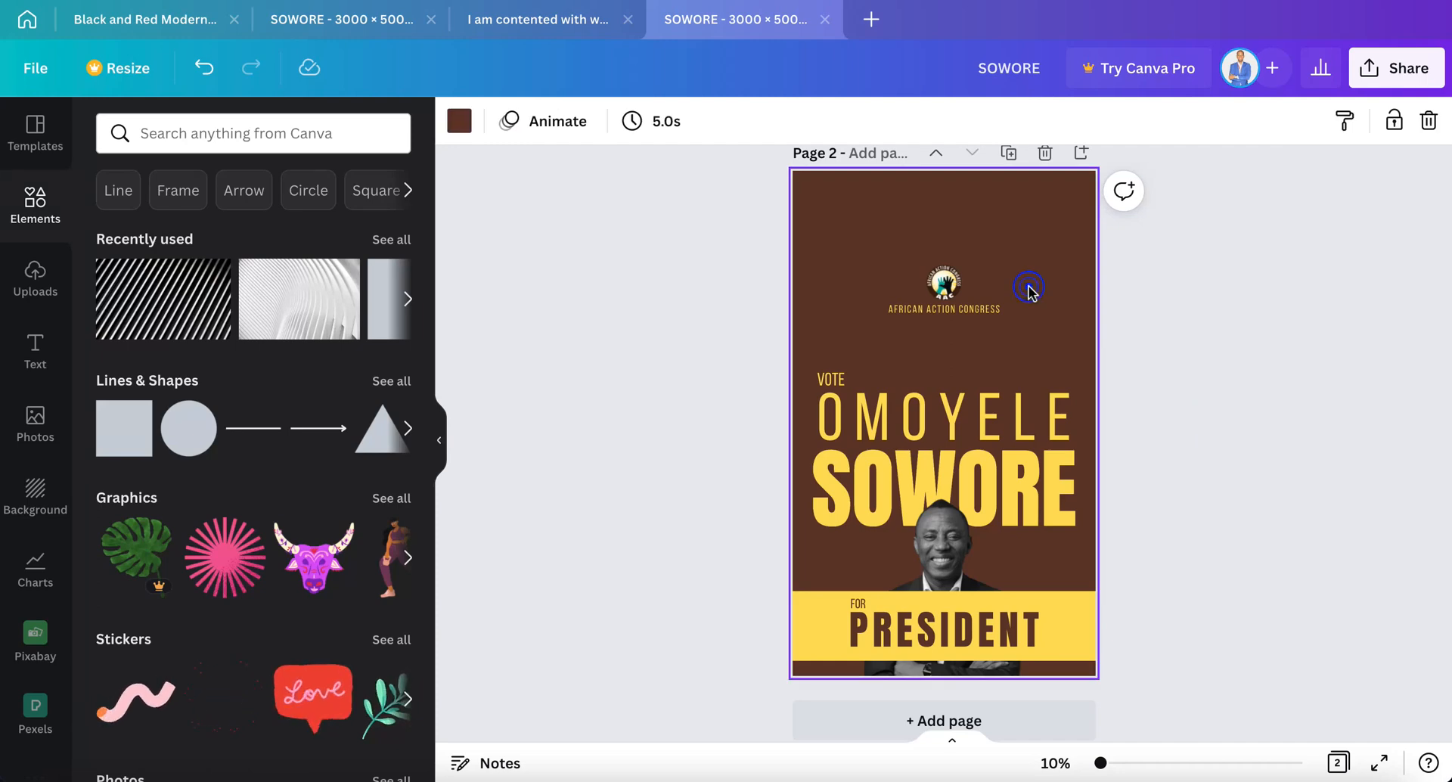
pyautogui.click(1222, 439)
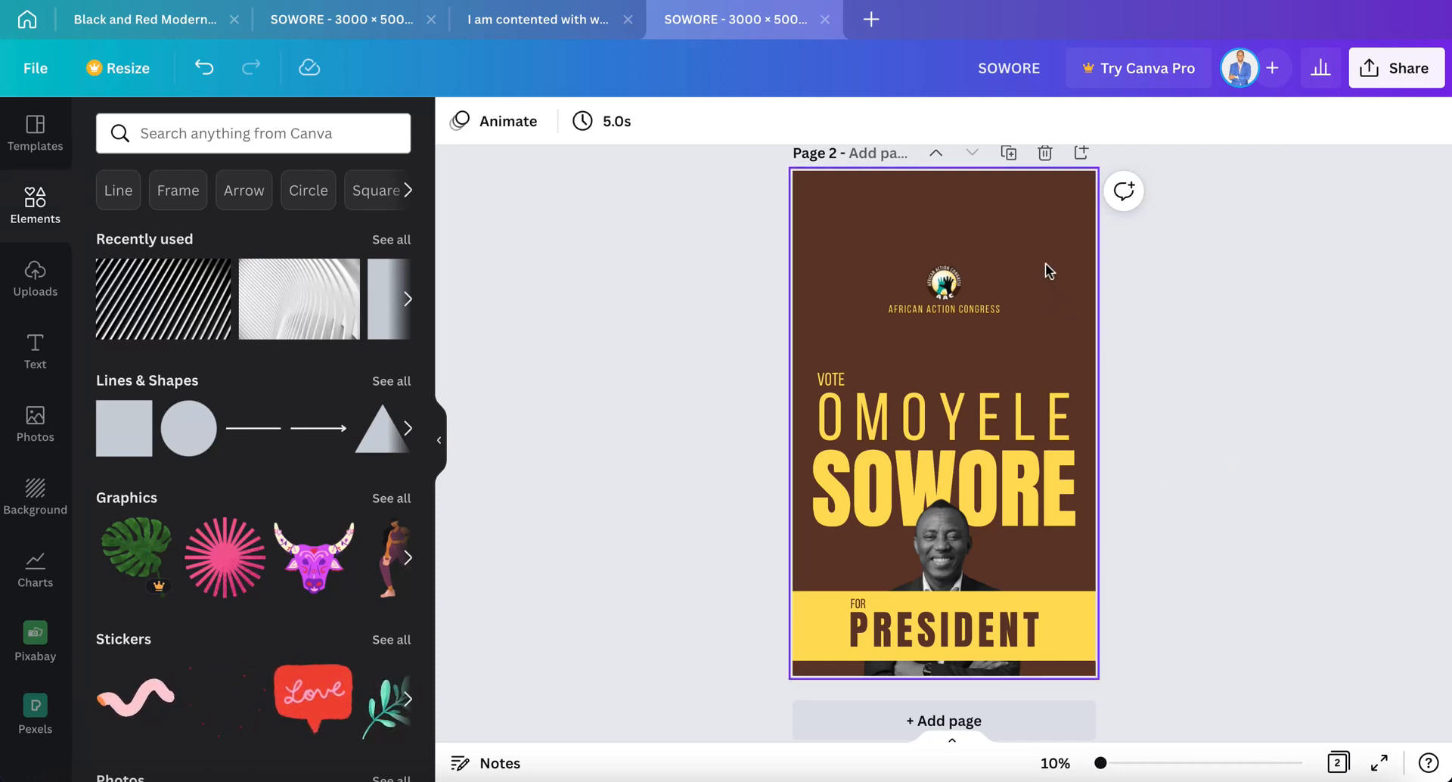
pyautogui.click(984, 207)
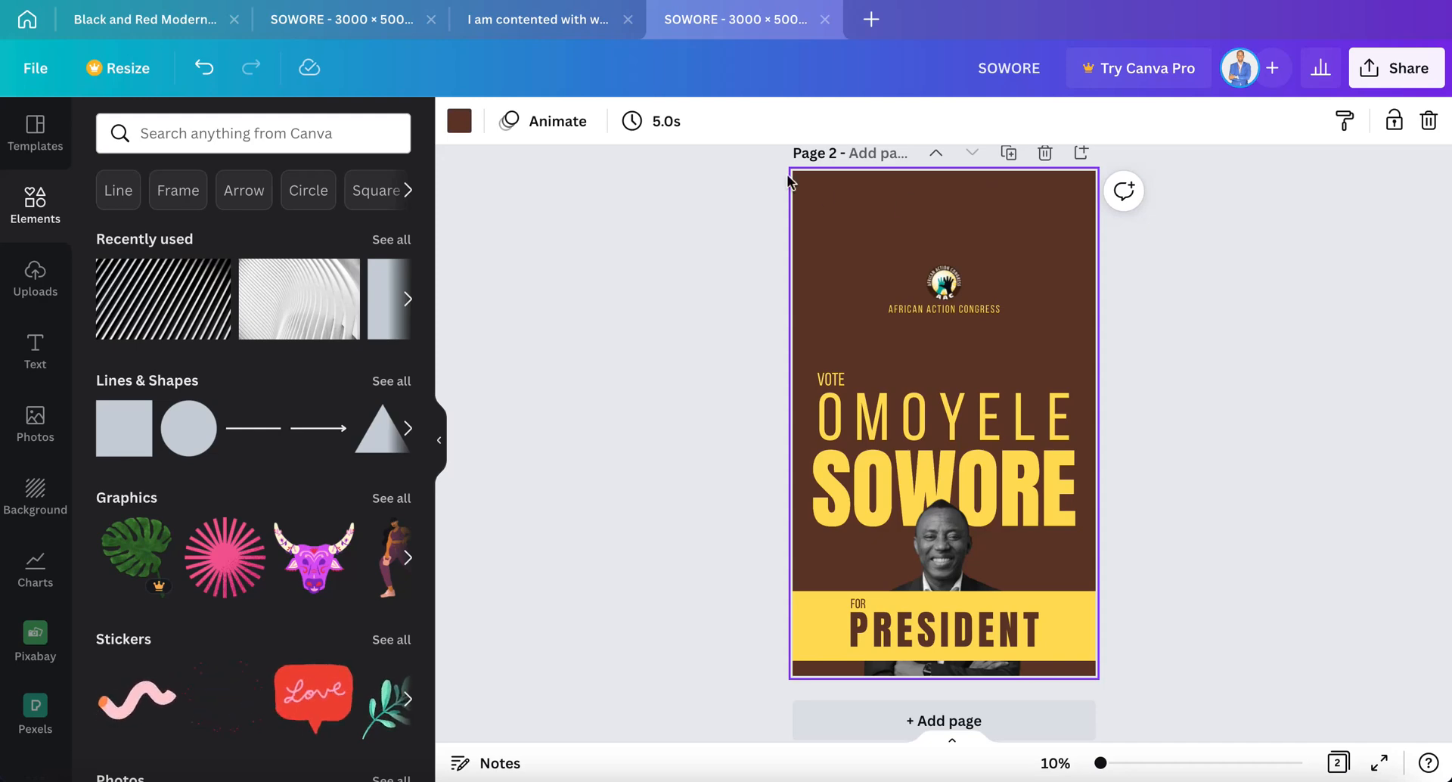
pyautogui.click(281, 290)
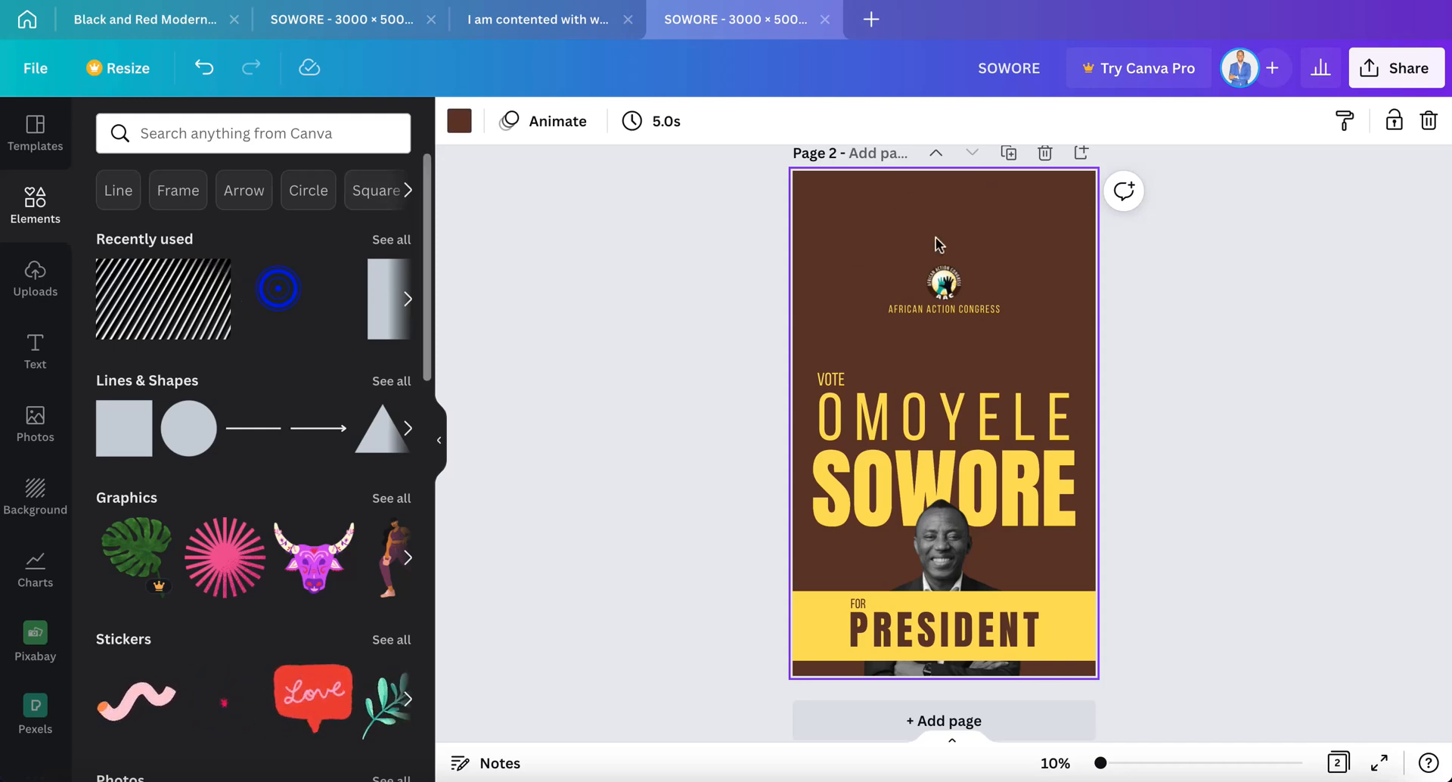
pyautogui.moveTo(961, 235)
pyautogui.mouseDown()
pyautogui.moveTo(882, 224)
pyautogui.moveTo(854, 199)
pyautogui.mouseUp()
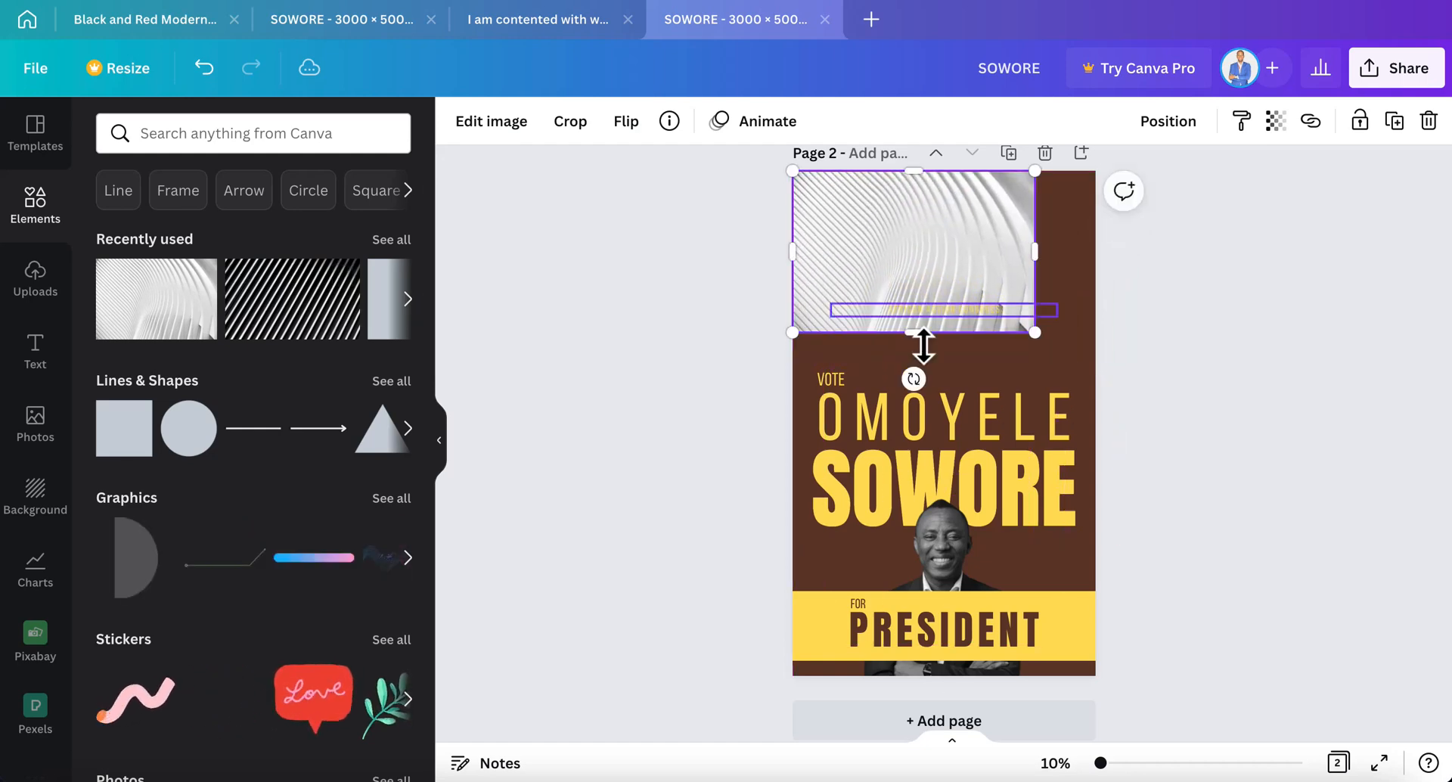
pyautogui.moveTo(911, 332)
pyautogui.mouseDown()
pyautogui.moveTo(937, 732)
pyautogui.moveTo(943, 673)
pyautogui.mouseUp()
pyautogui.moveTo(1044, 425); pyautogui.dragTo(1105, 430)
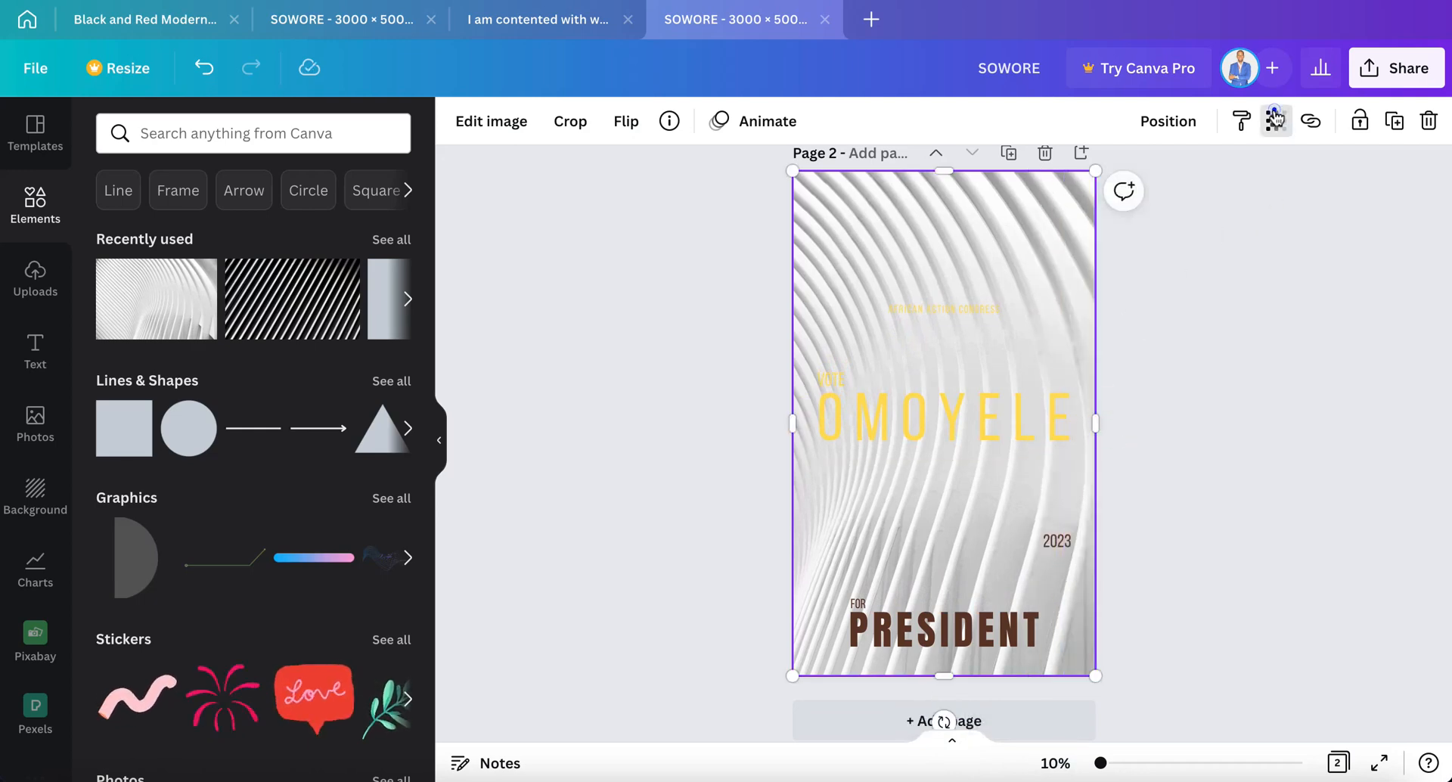
# Set the ribbed photo's transparency to 7 and send it to the back of page 2.
pyautogui.click(1275, 117)
pyautogui.moveTo(1165, 201); pyautogui.dragTo(1080, 204)
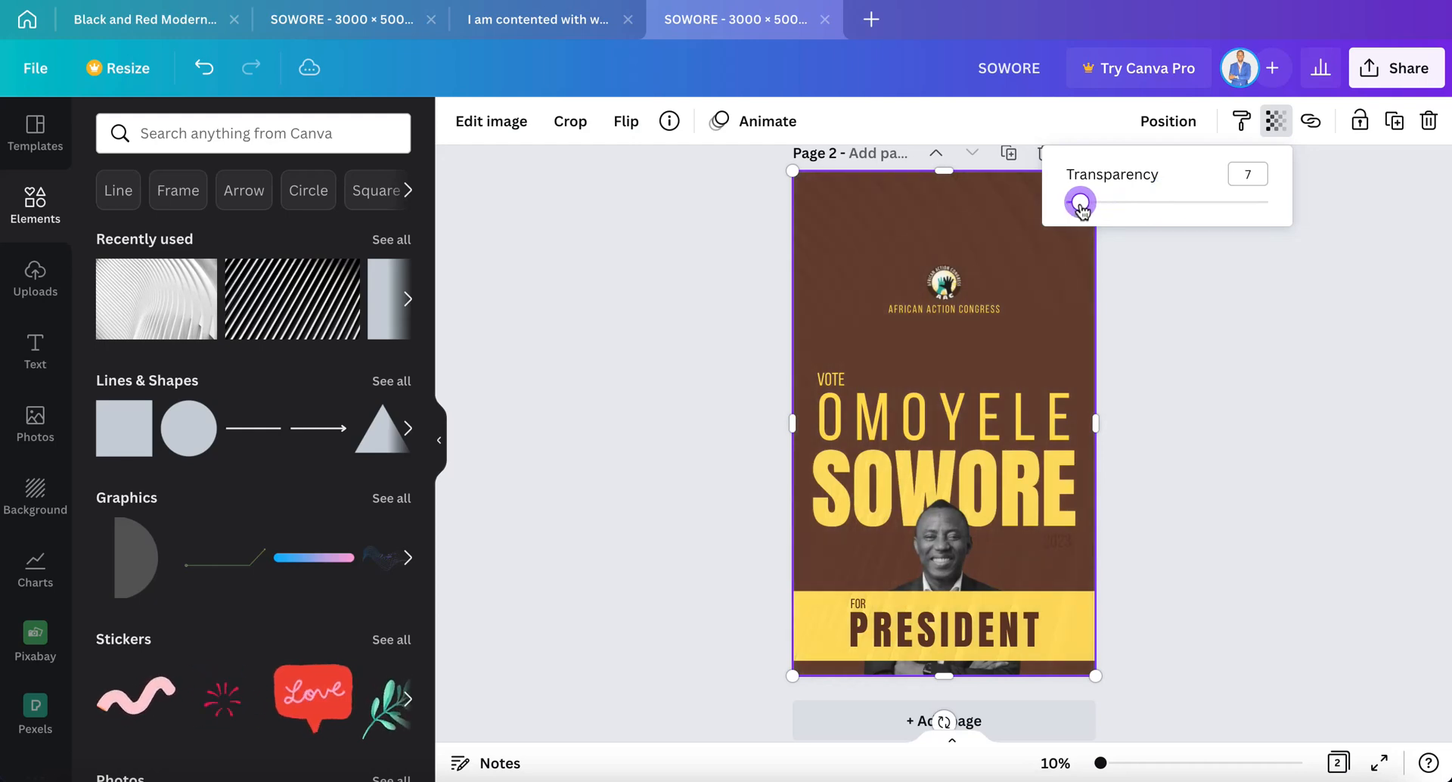
pyautogui.click(1232, 332)
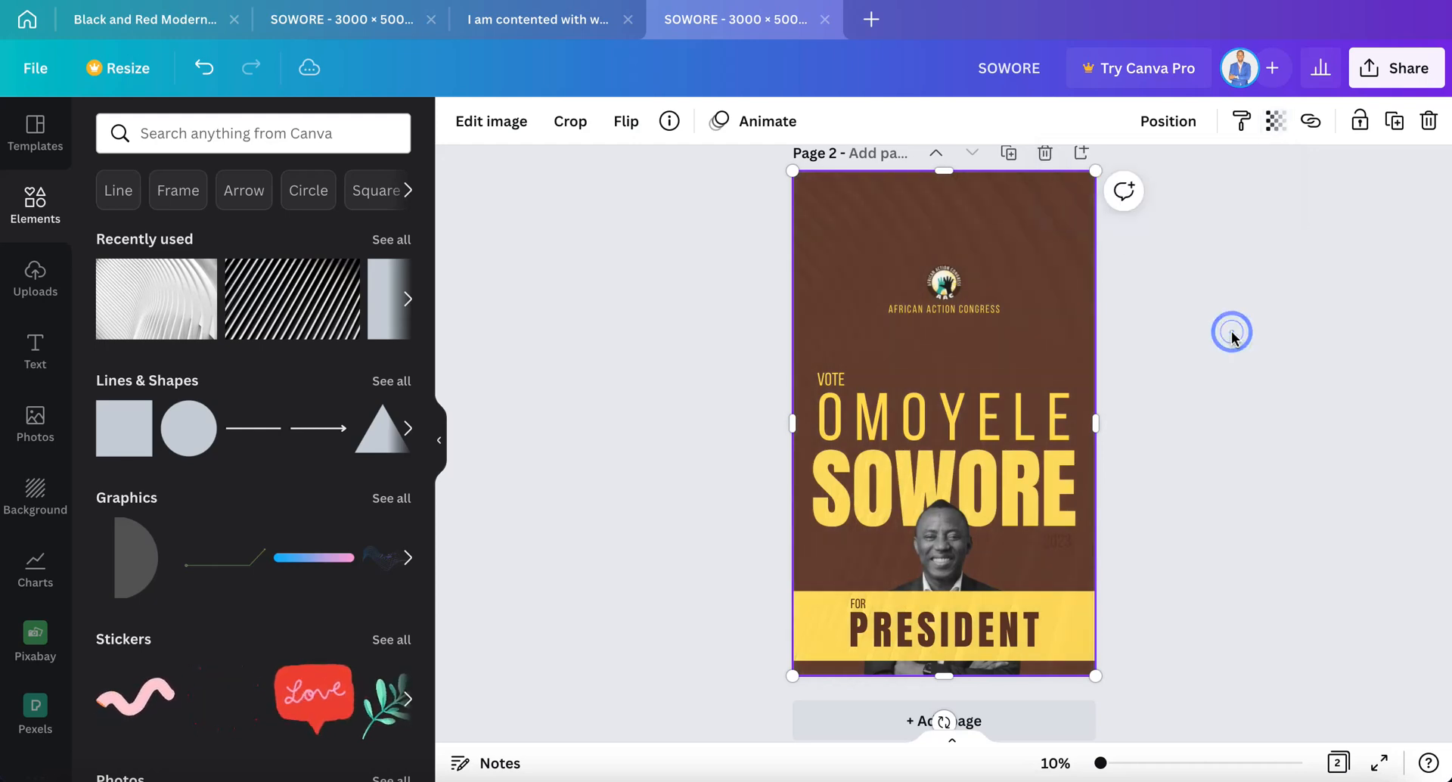
pyautogui.click(1184, 130)
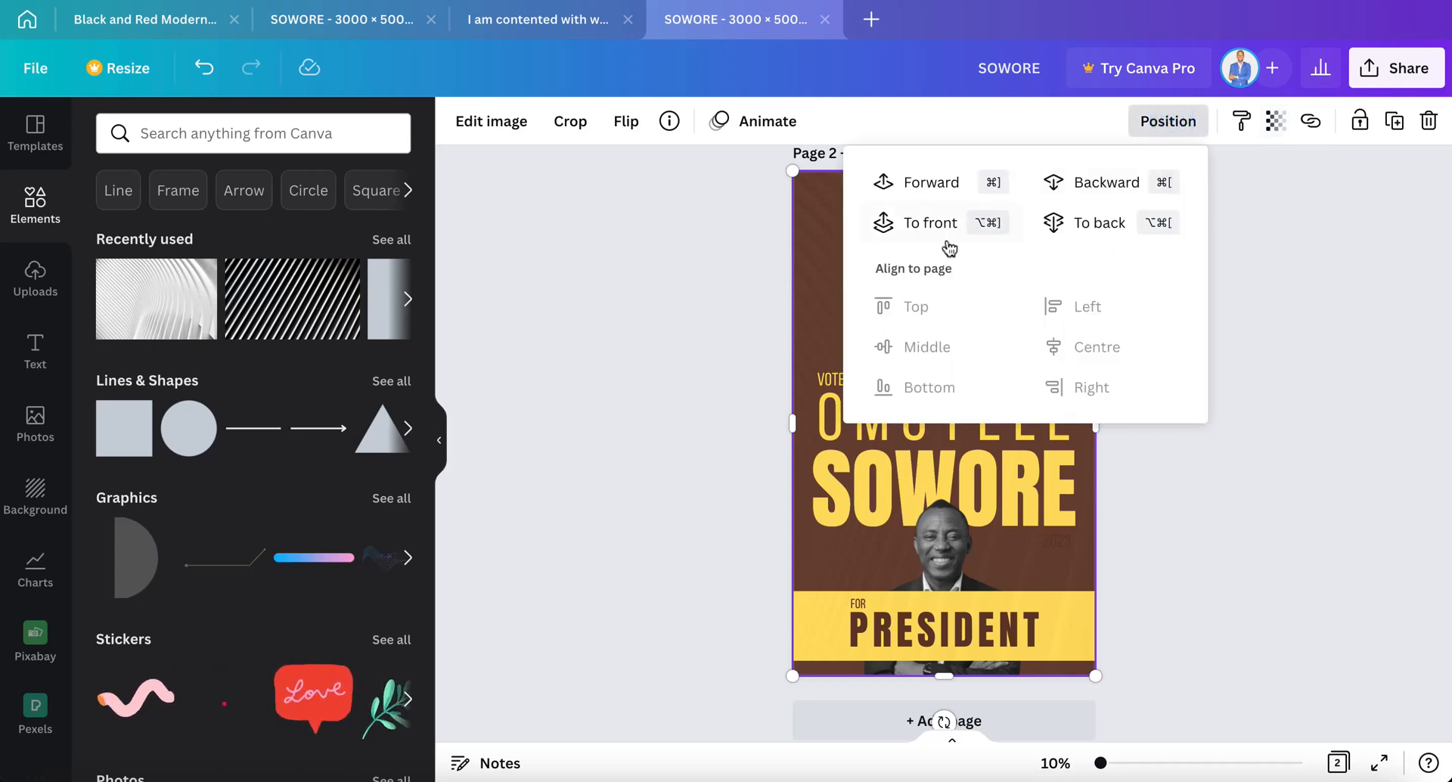
pyautogui.click(1096, 226)
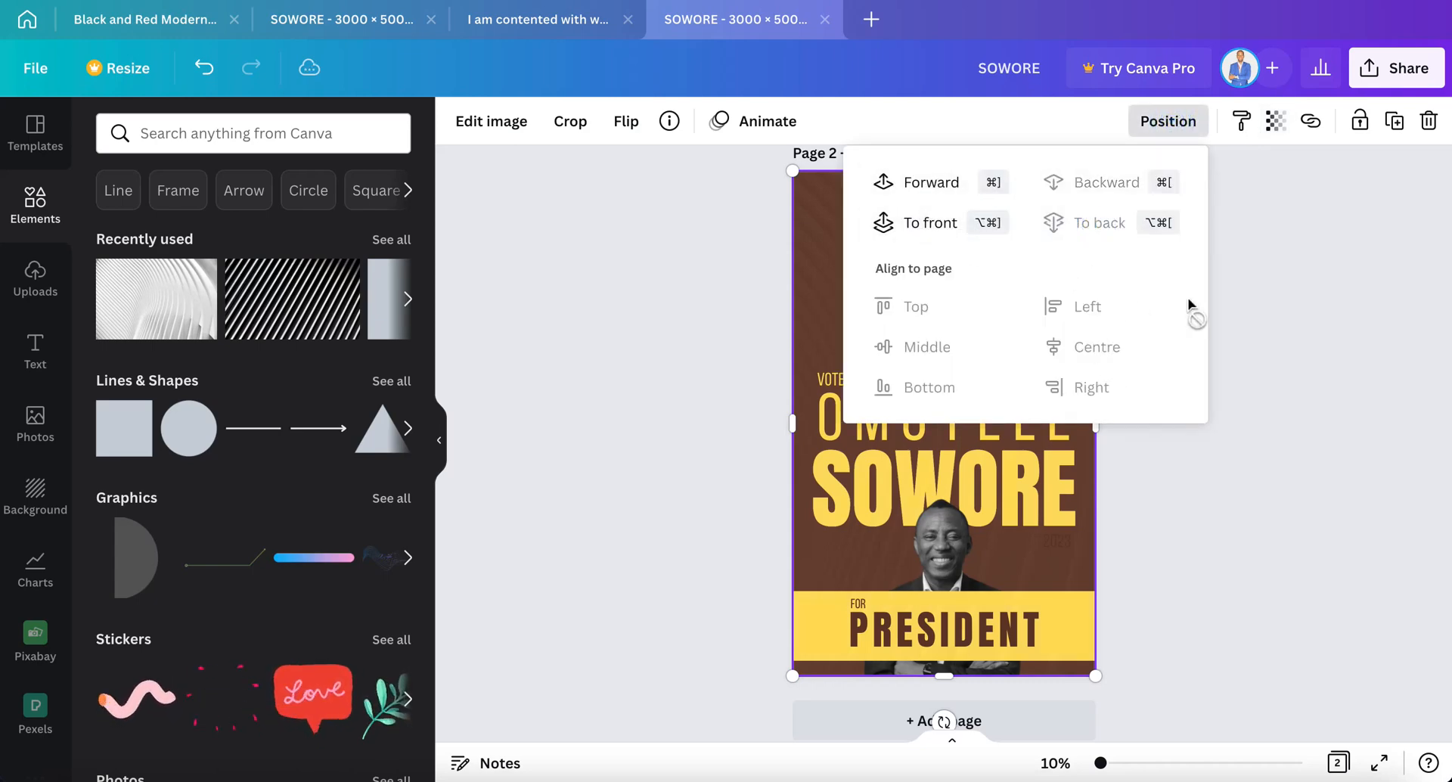
pyautogui.click(1260, 306)
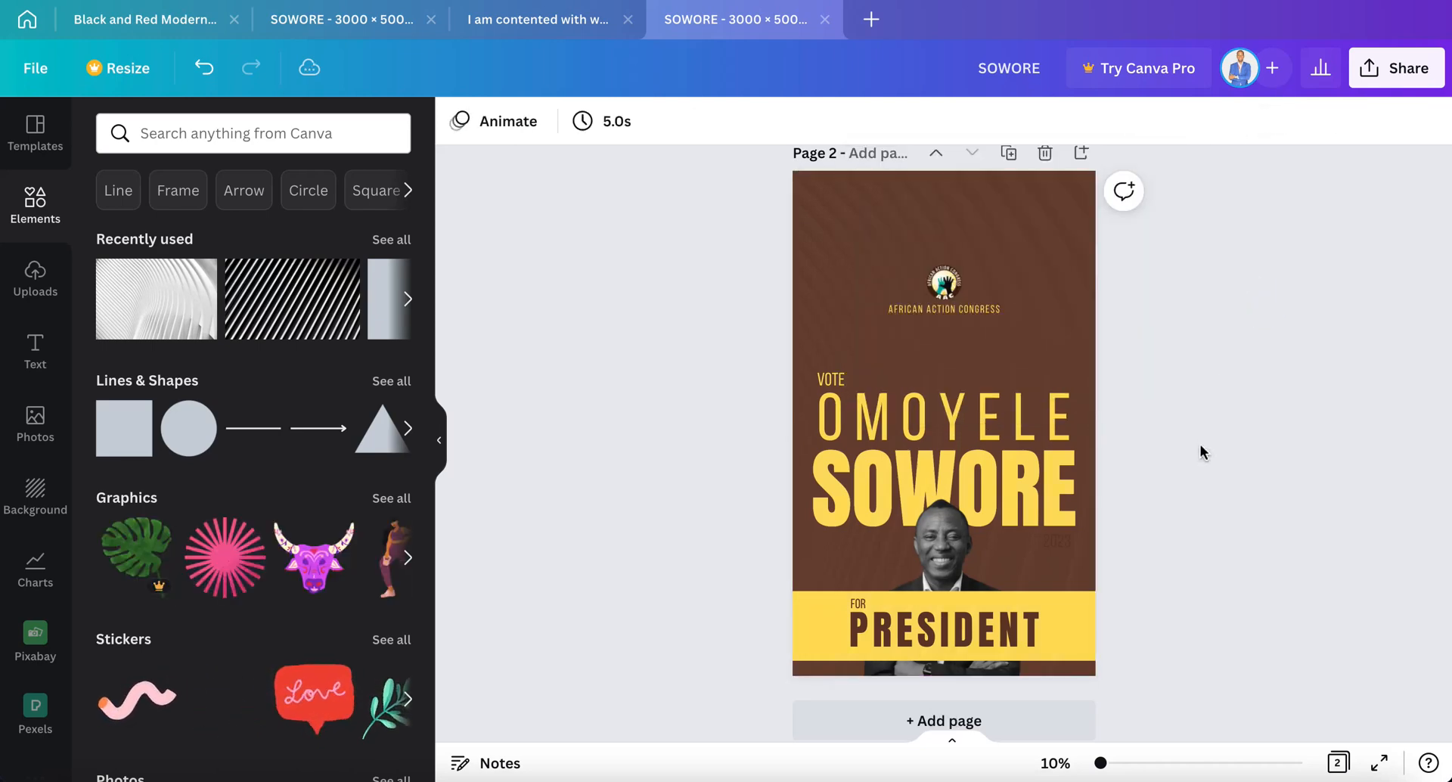
# Hide the elements library and compare the yellow poster on page 1 with the brown variant on page 2.
pyautogui.scroll(3, 1200, 447)
pyautogui.scroll(1, 1200, 450)
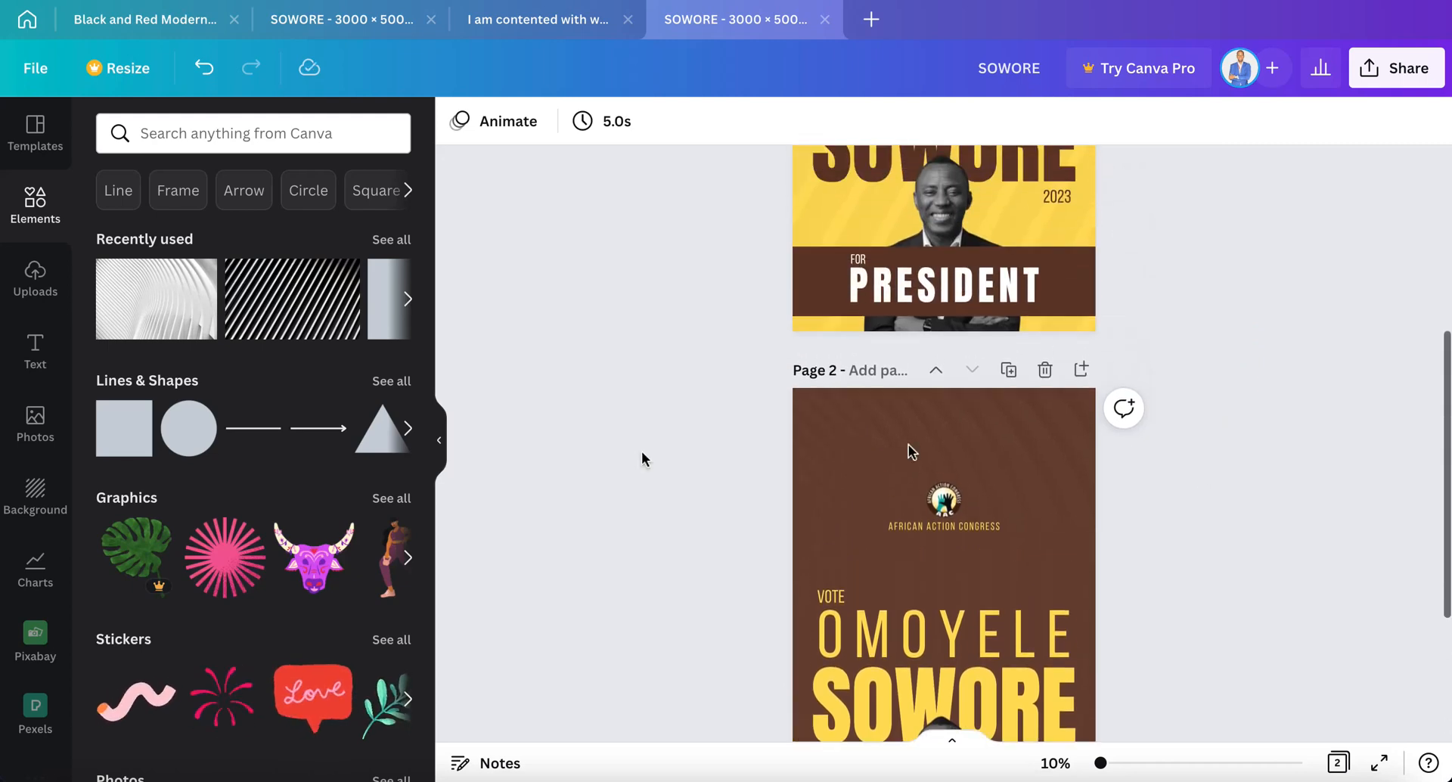
pyautogui.click(442, 439)
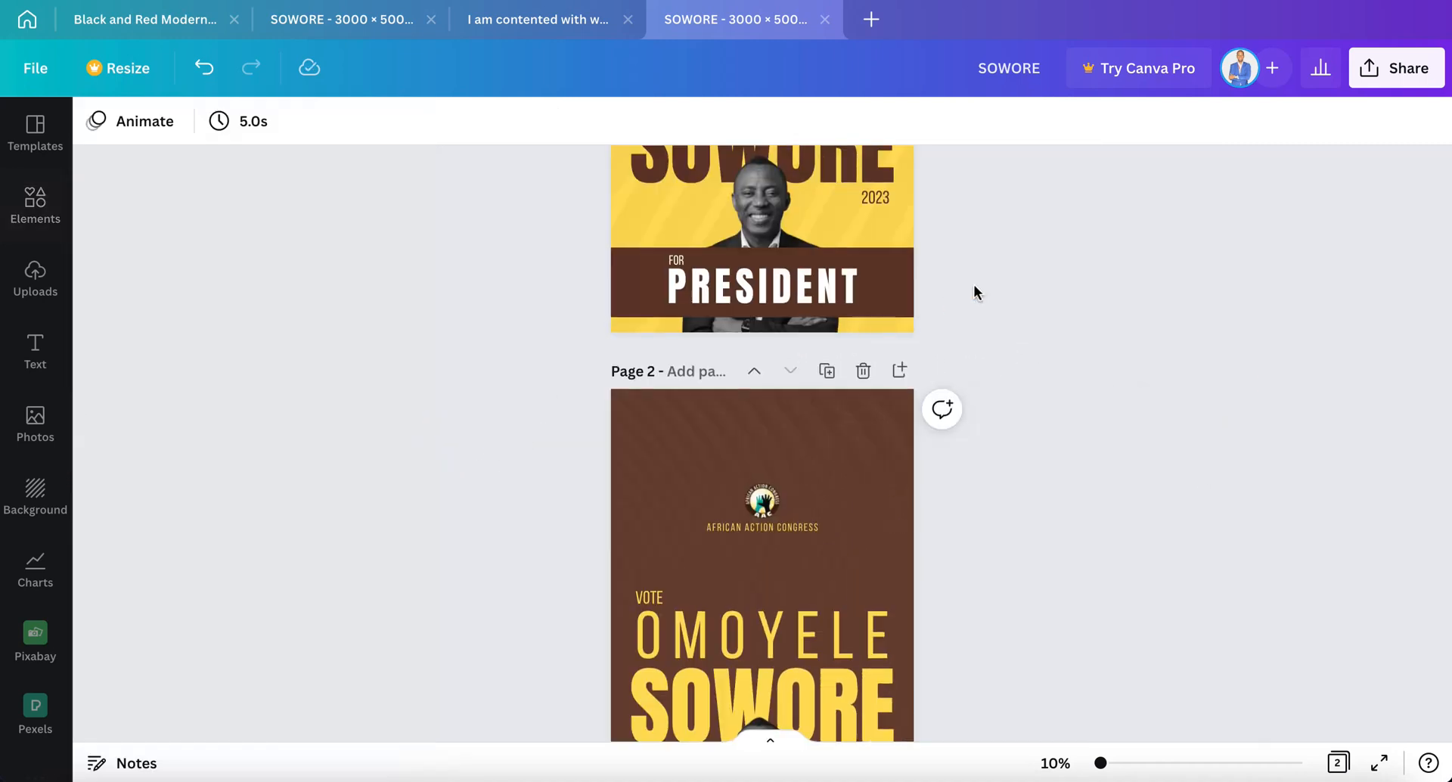
pyautogui.scroll(3, 973, 291)
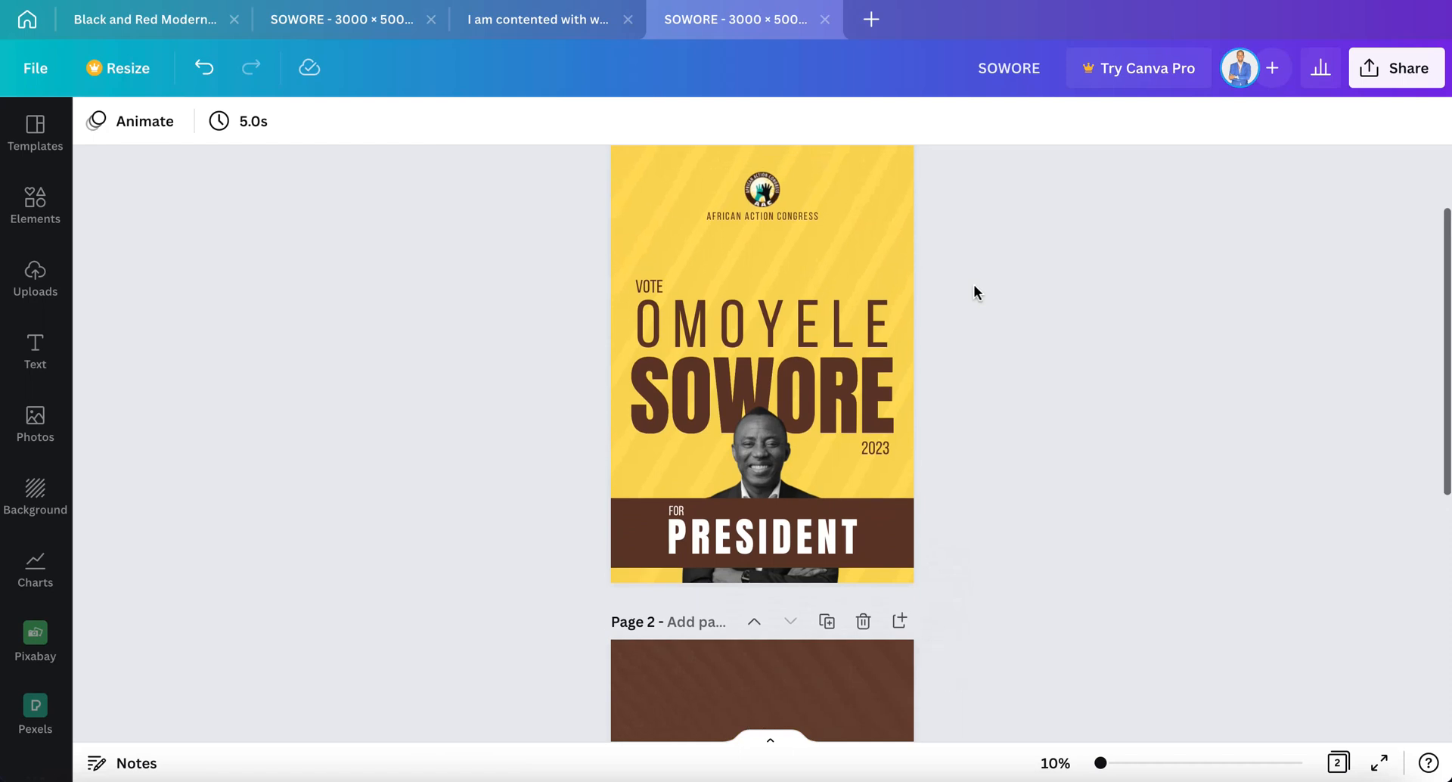
pyautogui.scroll(3, 974, 291)
pyautogui.scroll(-1, 973, 292)
pyautogui.scroll(-2, 974, 292)
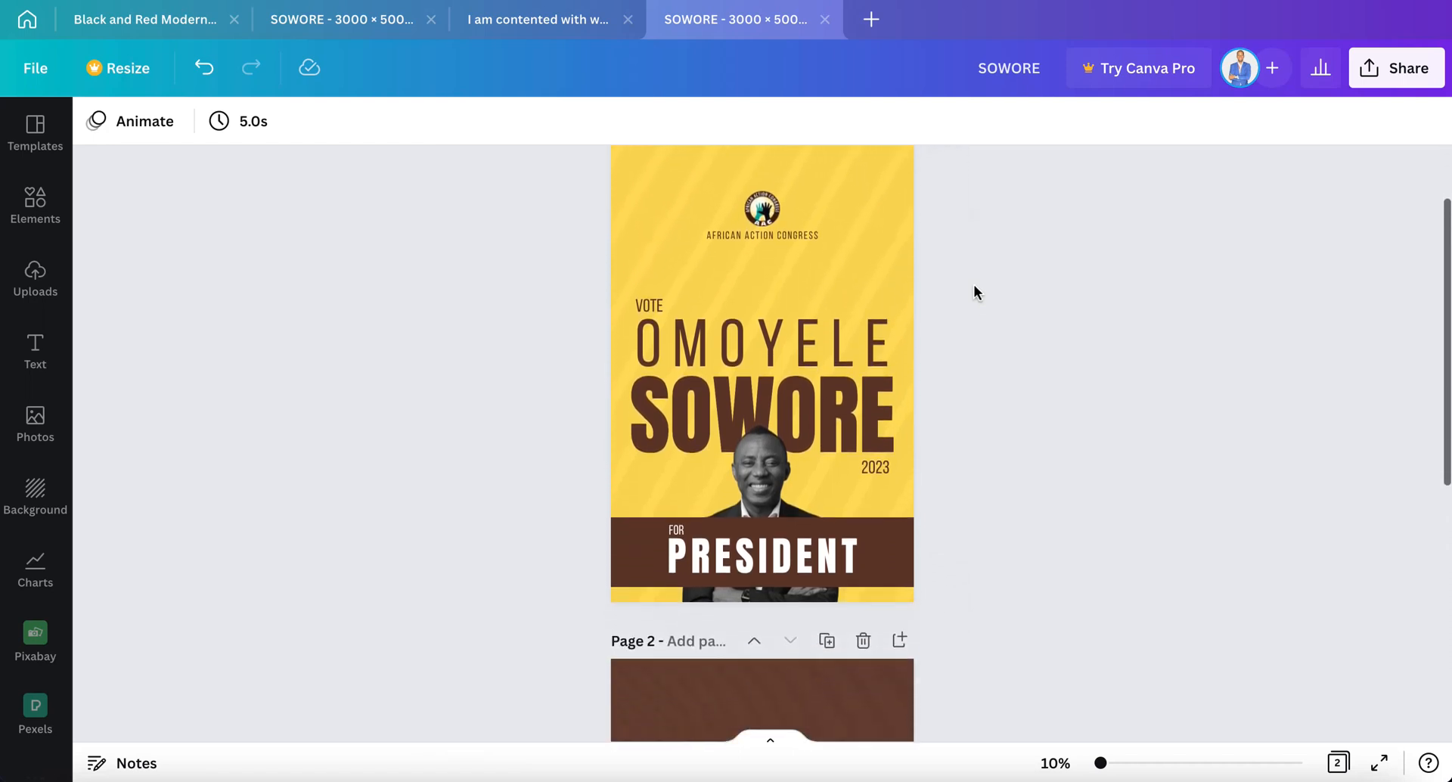
pyautogui.scroll(-5, 975, 292)
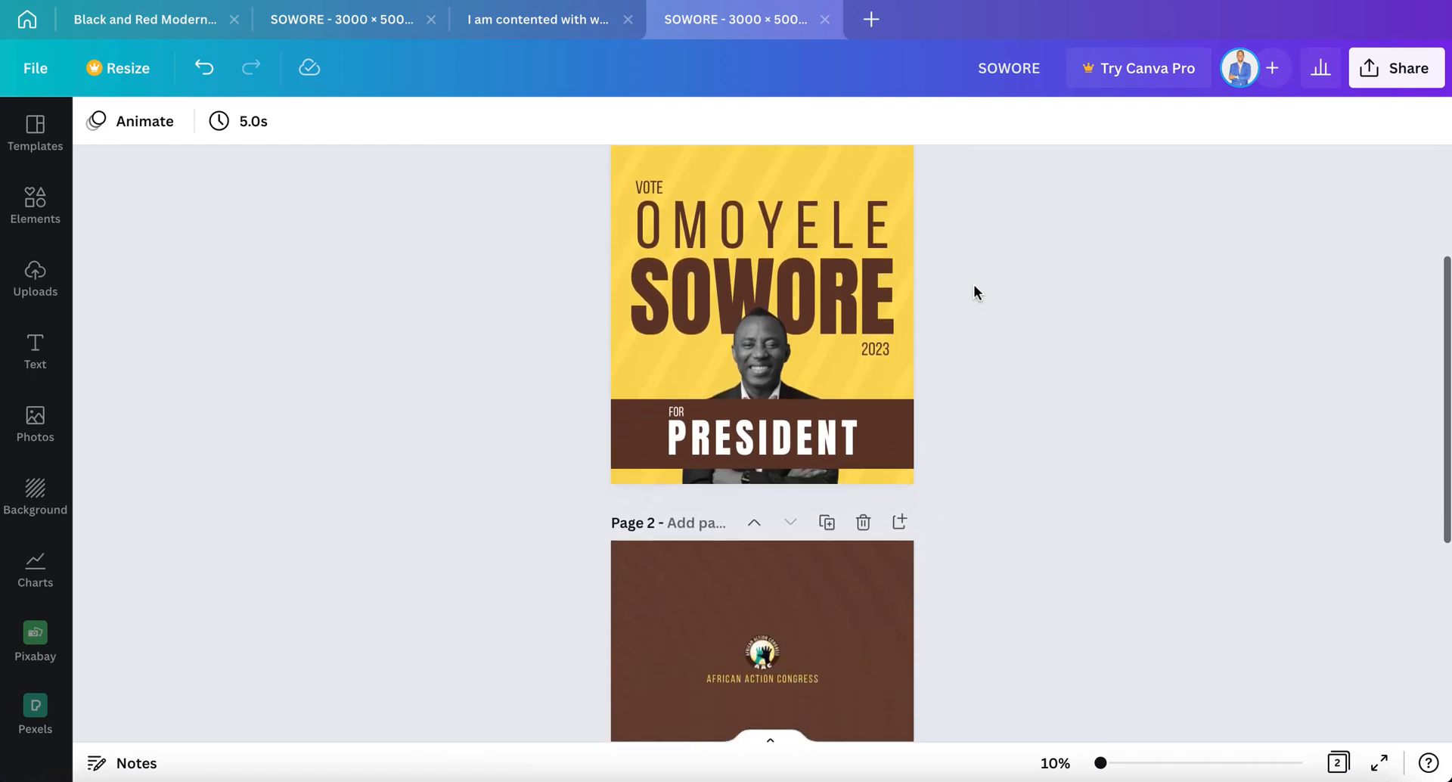
pyautogui.scroll(-5, 974, 285)
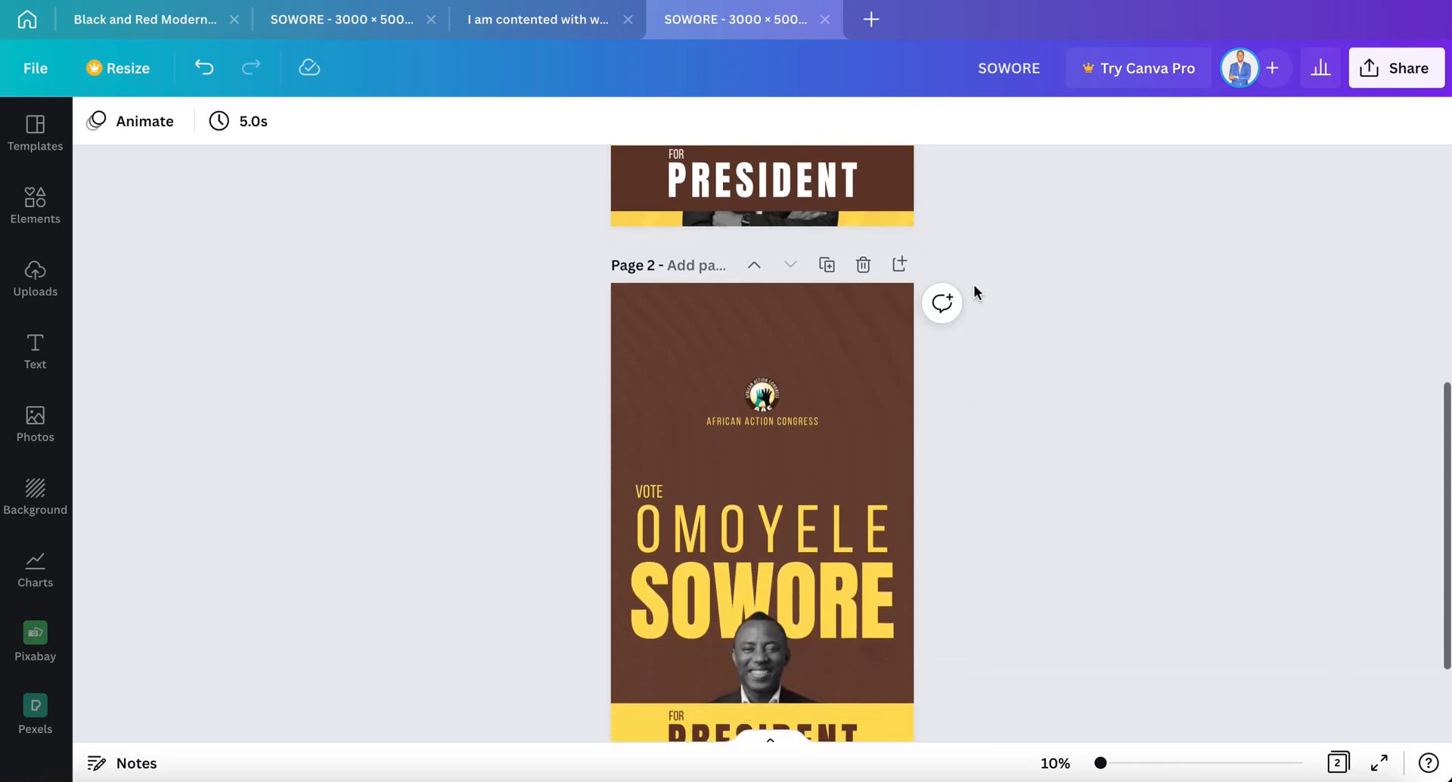
pyautogui.scroll(5, 973, 292)
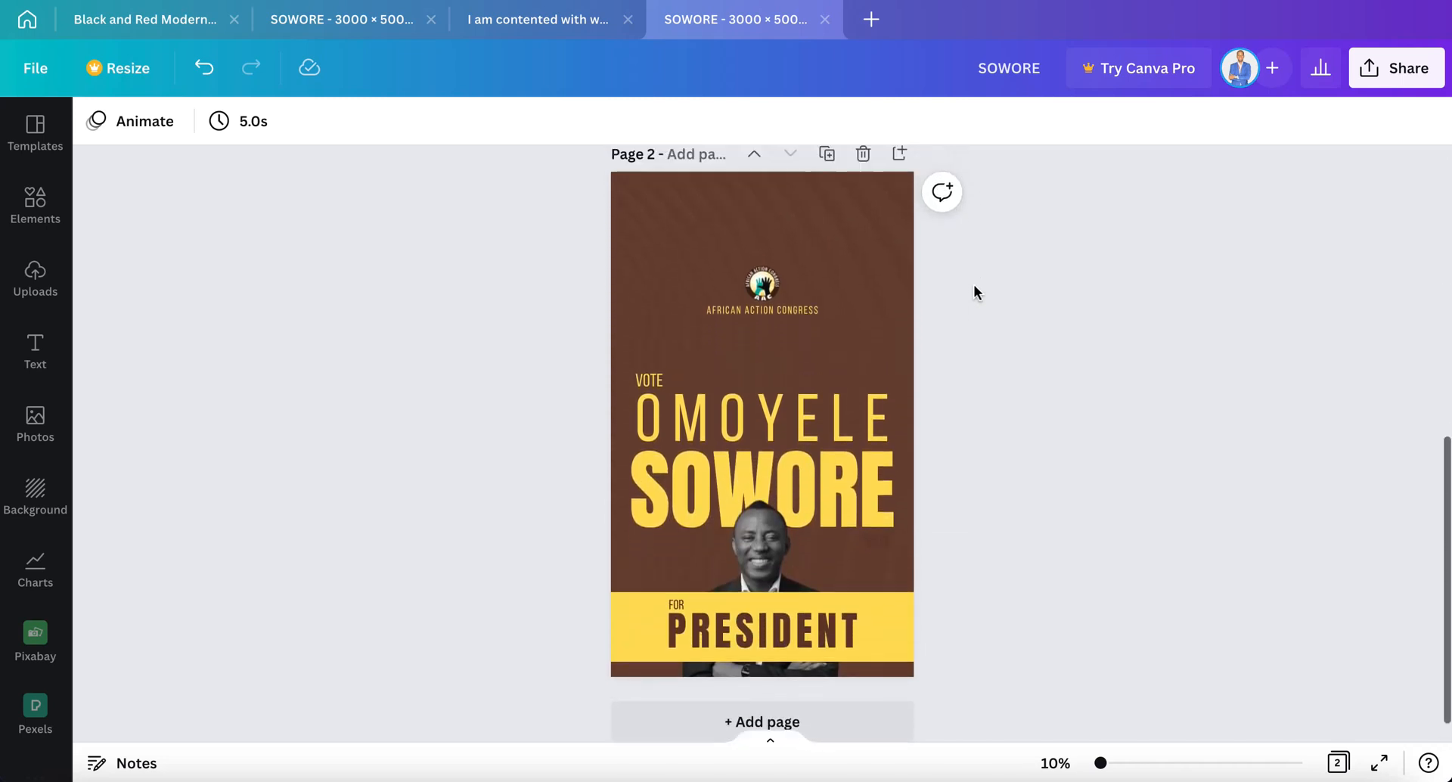
pyautogui.scroll(7, 974, 292)
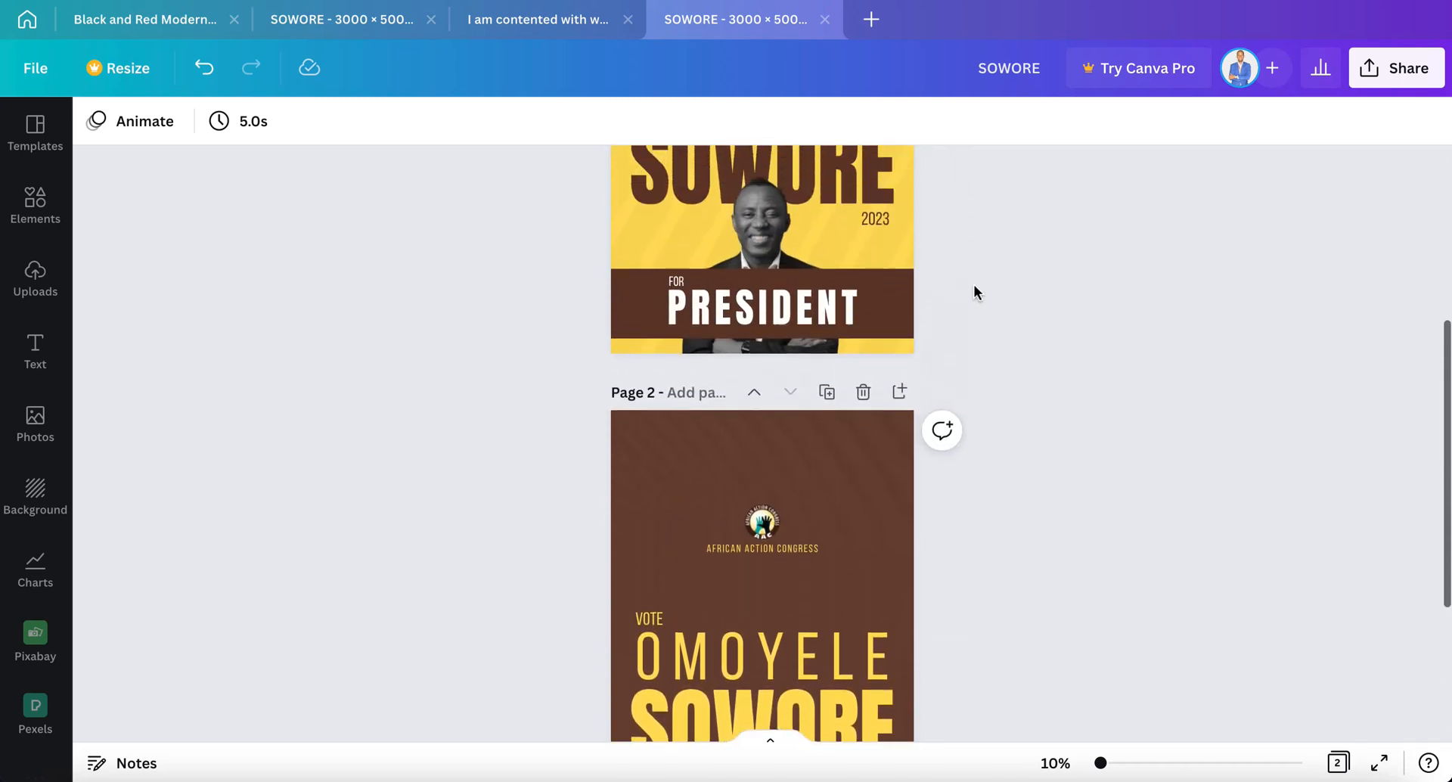
pyautogui.scroll(1, 974, 291)
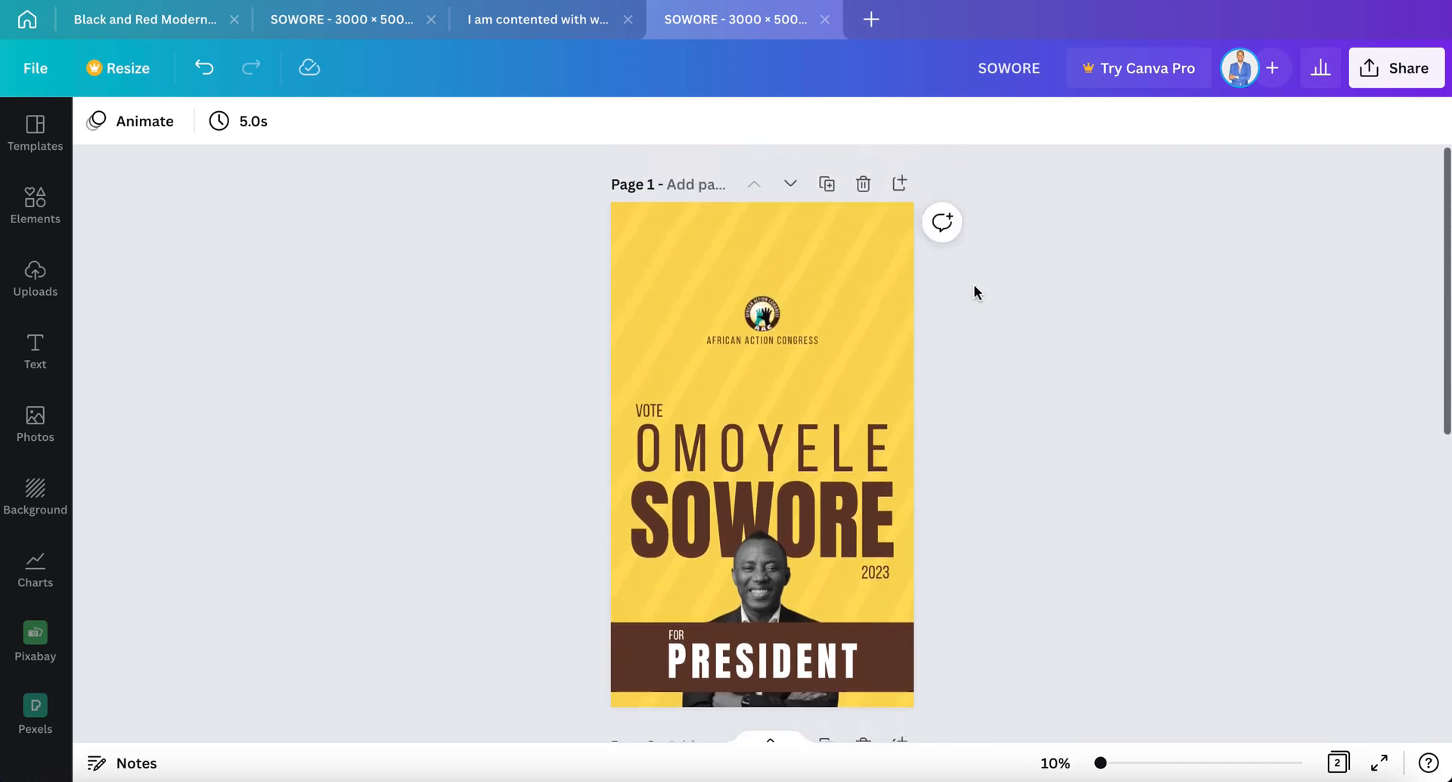
pyautogui.click(1054, 0)
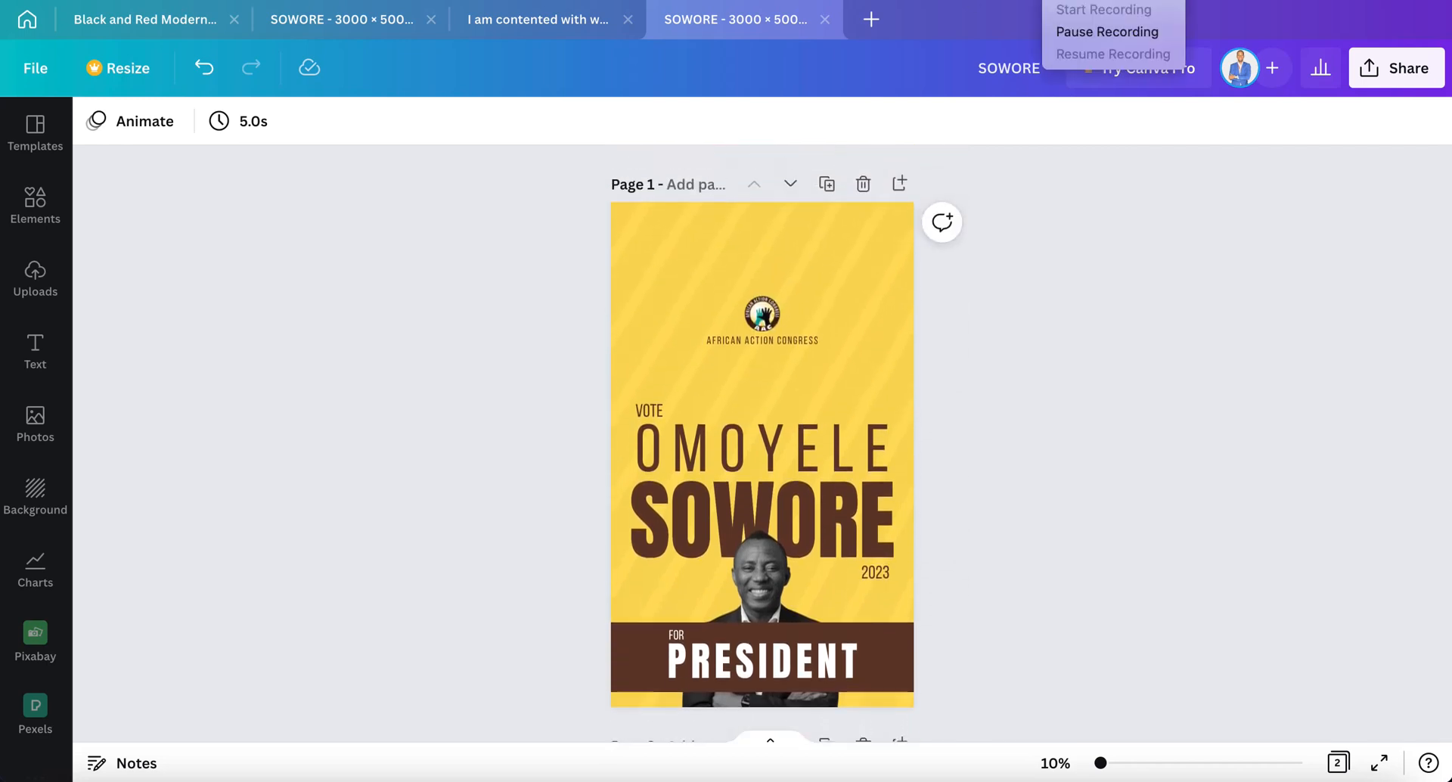